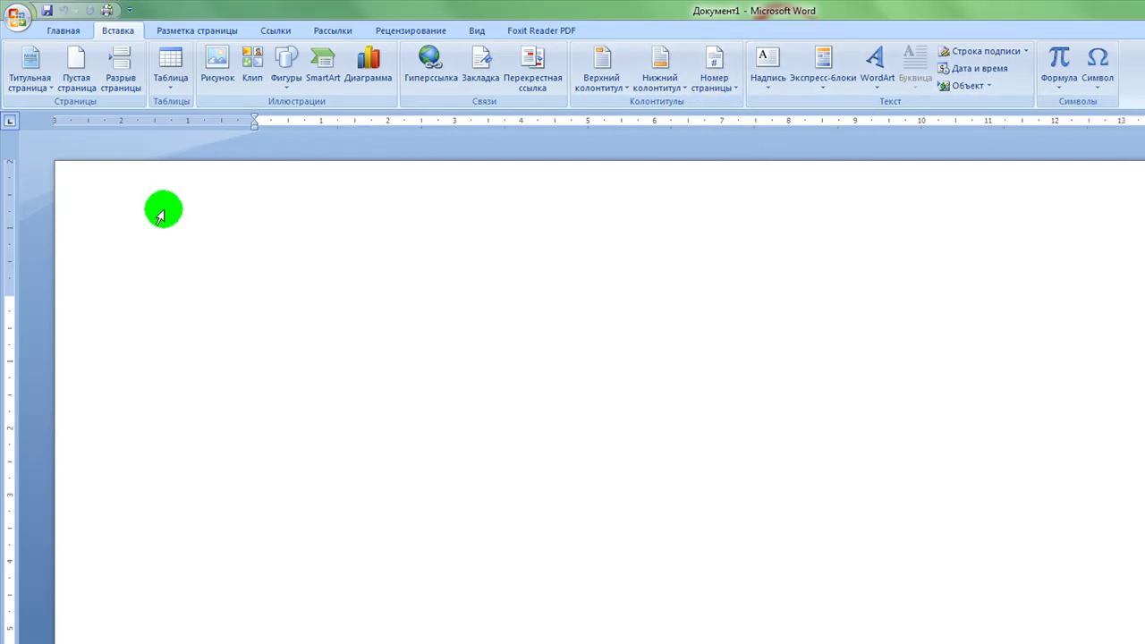
Insert the built-in "Движение" cover page and set its year field to today's date, giving 2017
{"action": "left_click", "coordinate": [36, 71]}
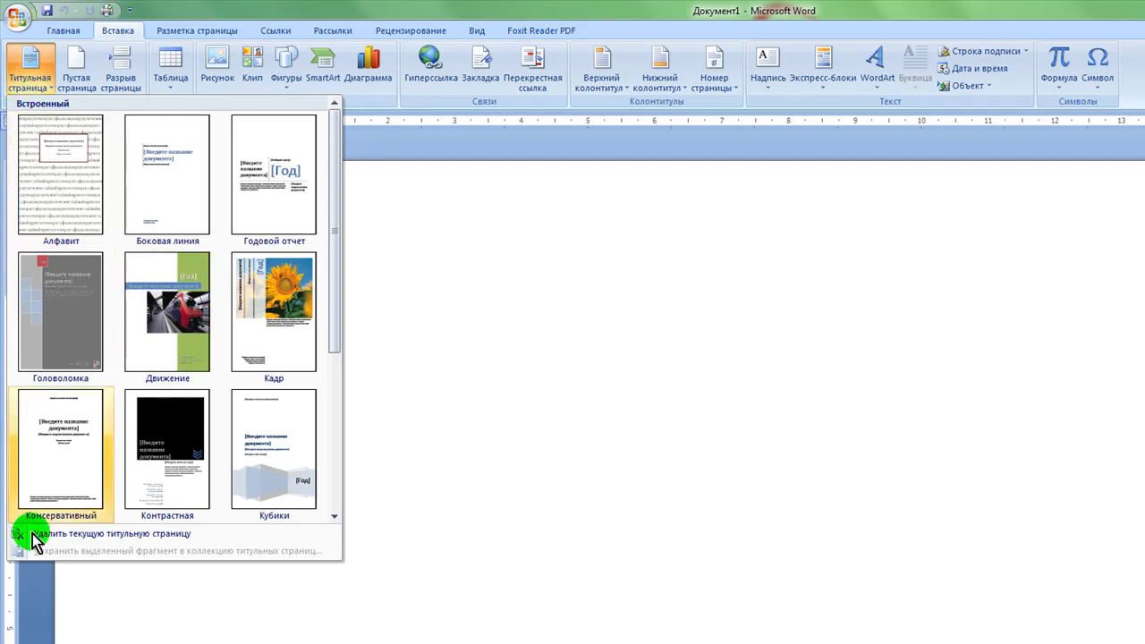
{"action": "left_click", "coordinate": [172, 316]}
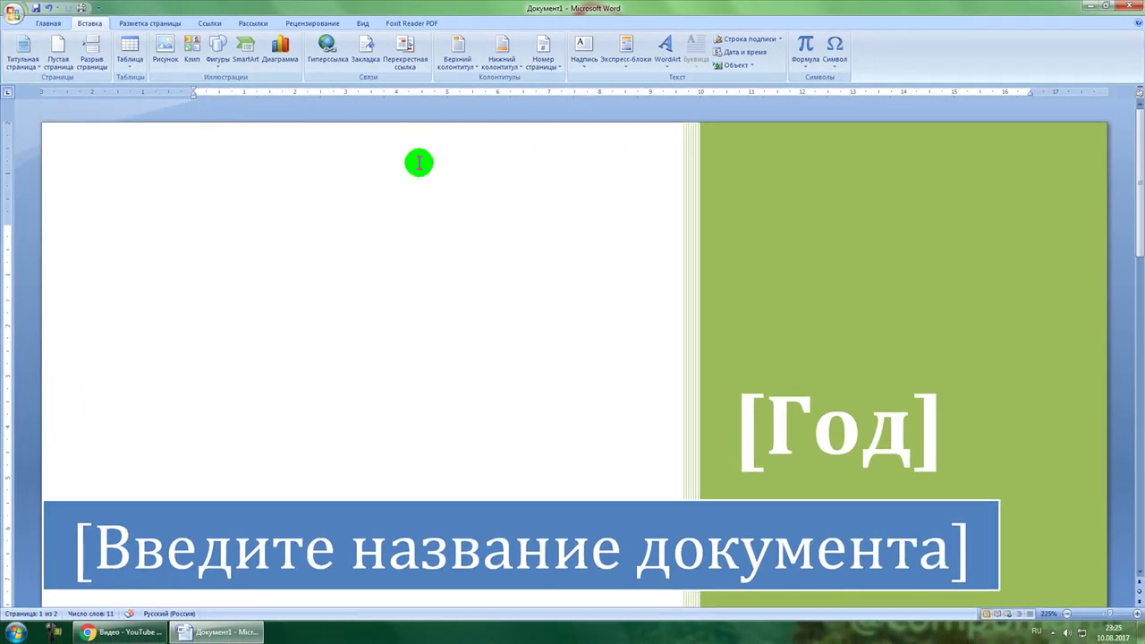
{"action": "left_click", "coordinate": [777, 444]}
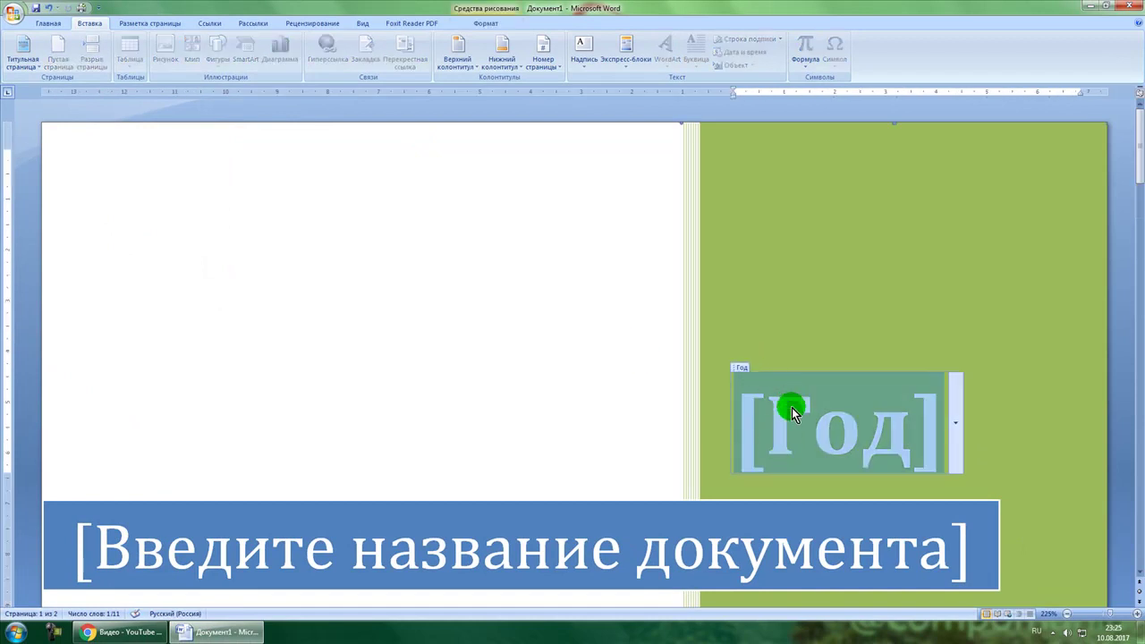
{"action": "left_click", "coordinate": [953, 424]}
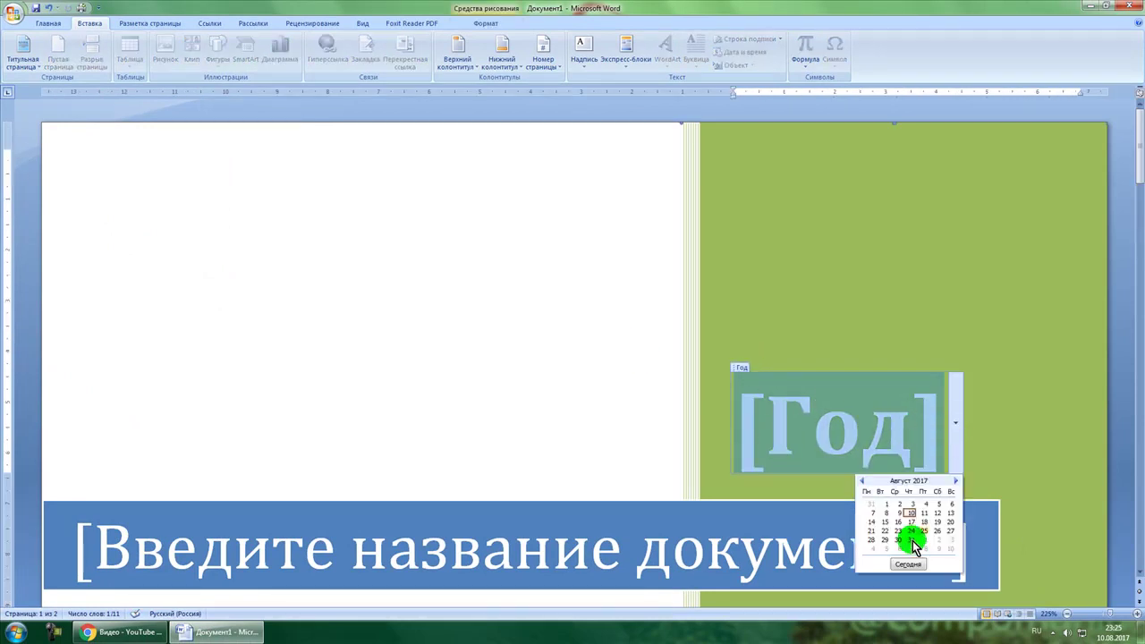
{"action": "left_click", "coordinate": [909, 567]}
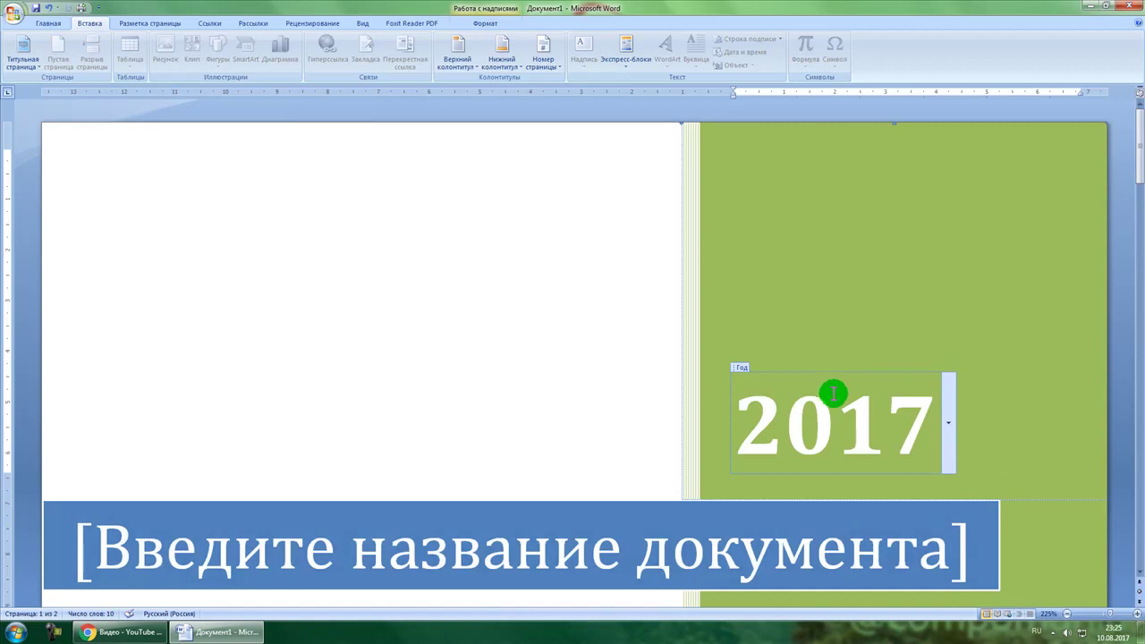
Replace the document title placeholder on the cover page with "Компьютерные курсы"
{"action": "scroll", "coordinate": [654, 391], "scroll_direction": "down", "scroll_amount": 2}
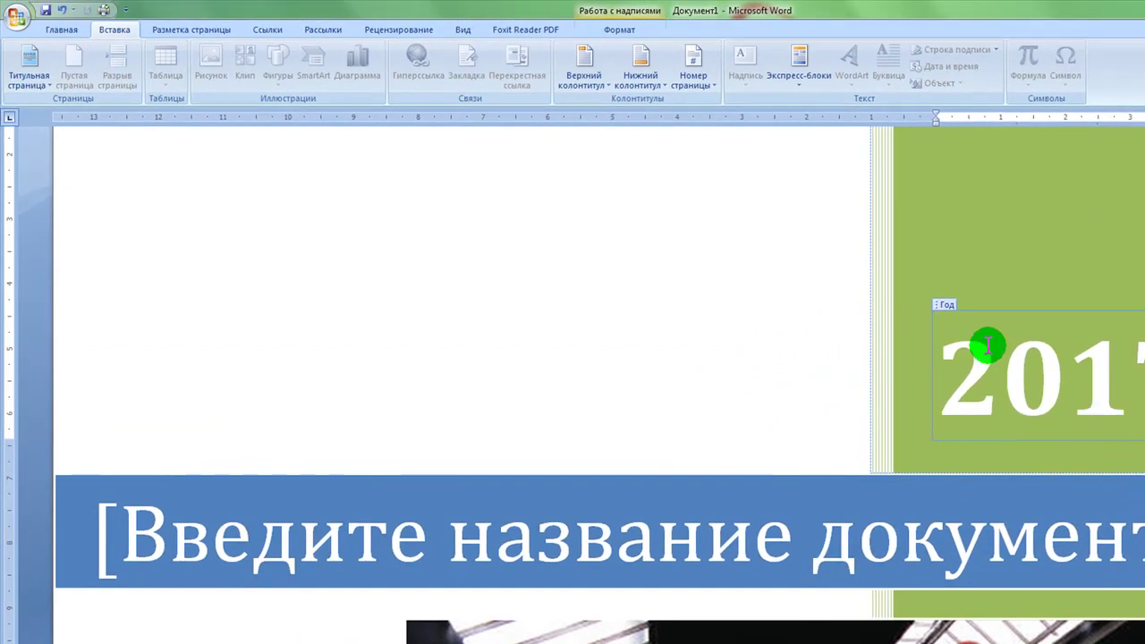
{"action": "scroll", "coordinate": [1118, 402], "scroll_direction": "down", "scroll_amount": 10}
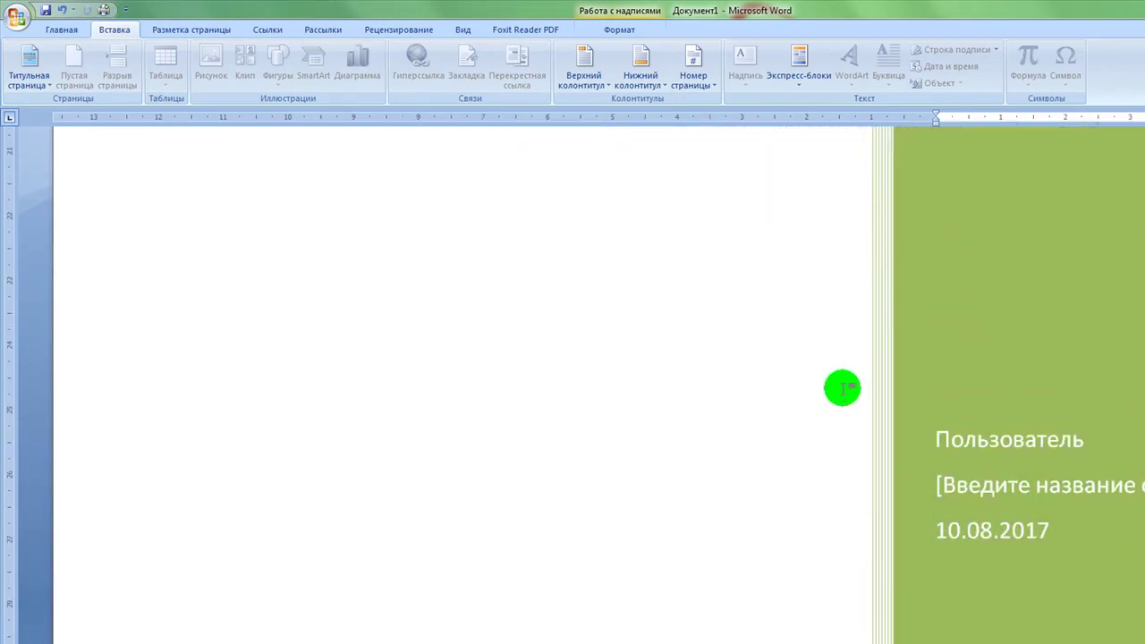
{"action": "scroll", "coordinate": [805, 375], "scroll_direction": "up", "scroll_amount": 10}
{"action": "scroll", "coordinate": [873, 453], "scroll_direction": "up", "scroll_amount": 5}
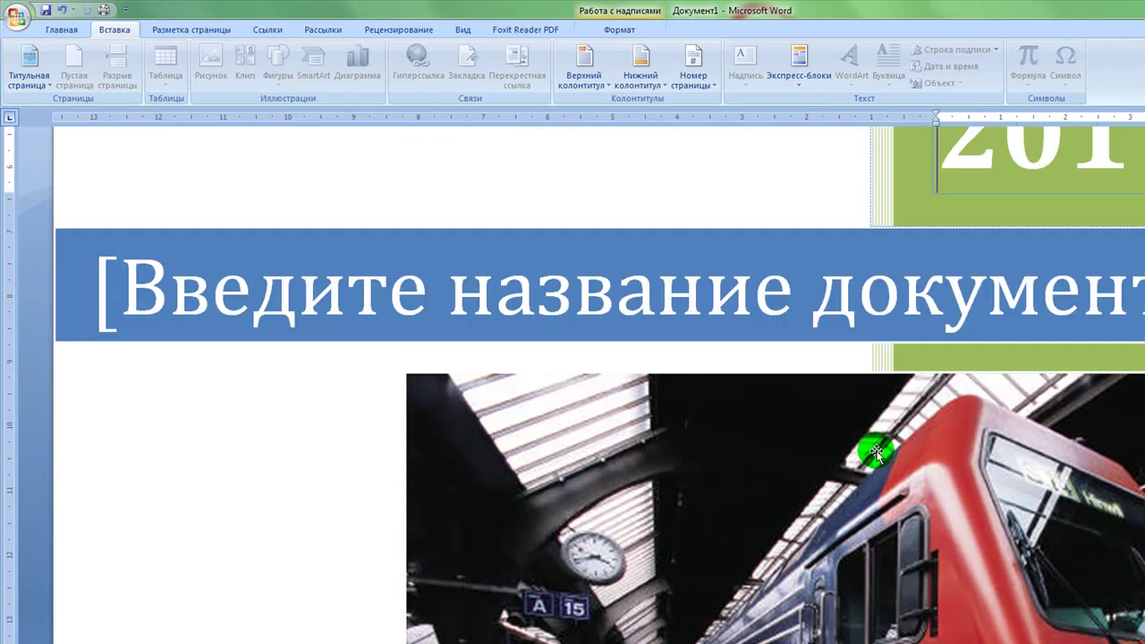
{"action": "left_click", "coordinate": [628, 301]}
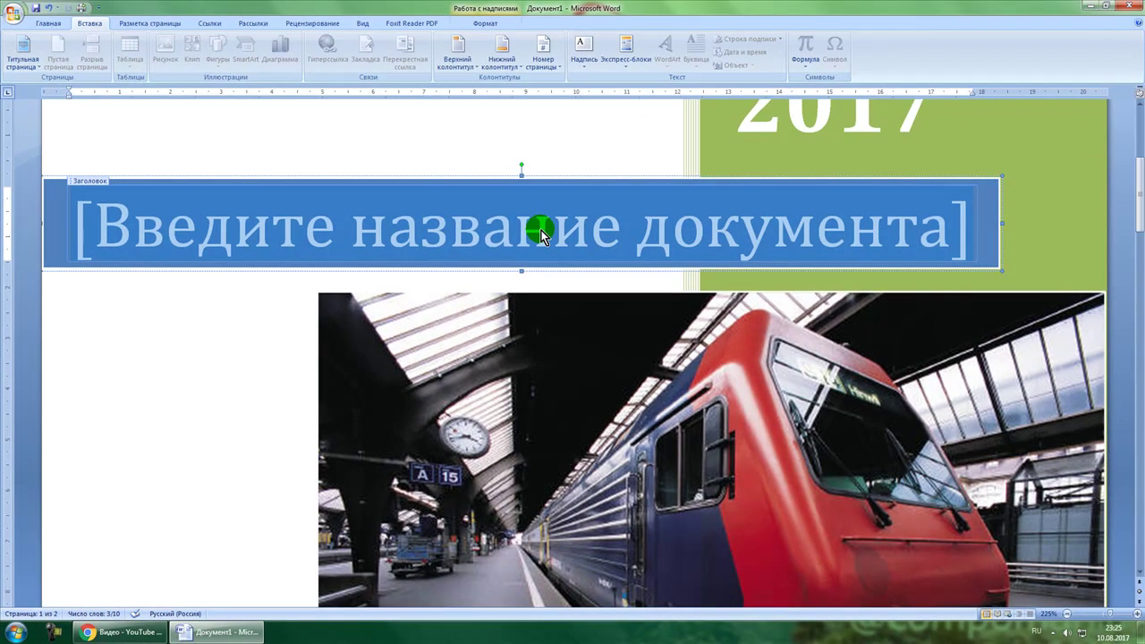
{"action": "type", "text": "Компьютерн"}
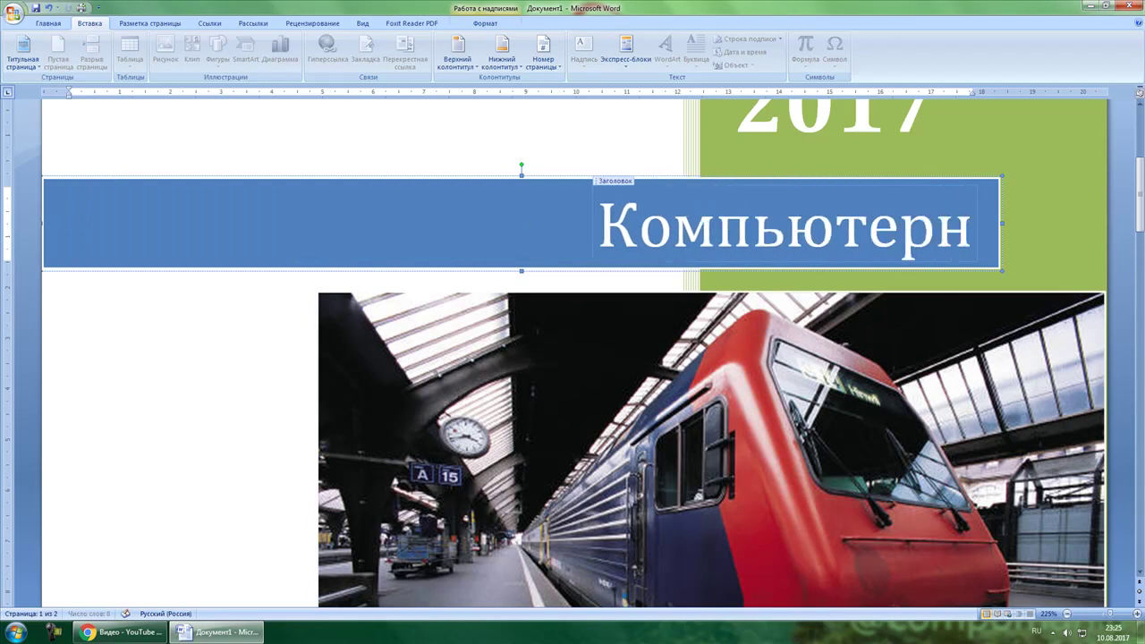
{"action": "type", "text": "ые курсы"}
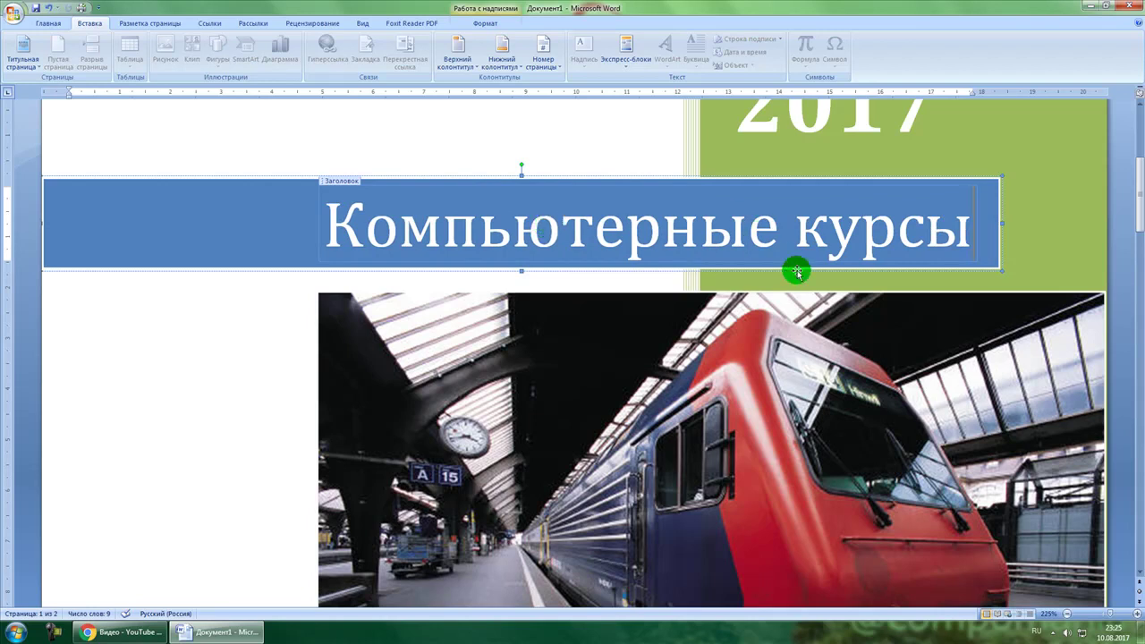
Replace the default author entry at the foot of the cover page with the author's surname and initials
{"action": "scroll", "coordinate": [989, 283], "scroll_direction": "down", "scroll_amount": 5}
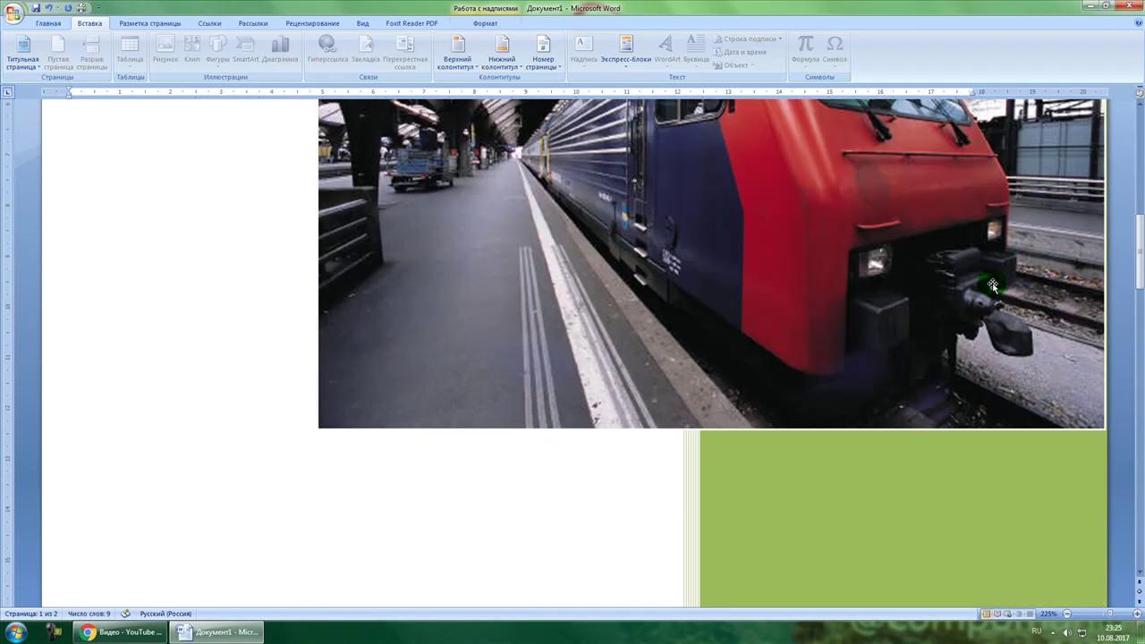
{"action": "scroll", "coordinate": [992, 283], "scroll_direction": "down", "scroll_amount": 5}
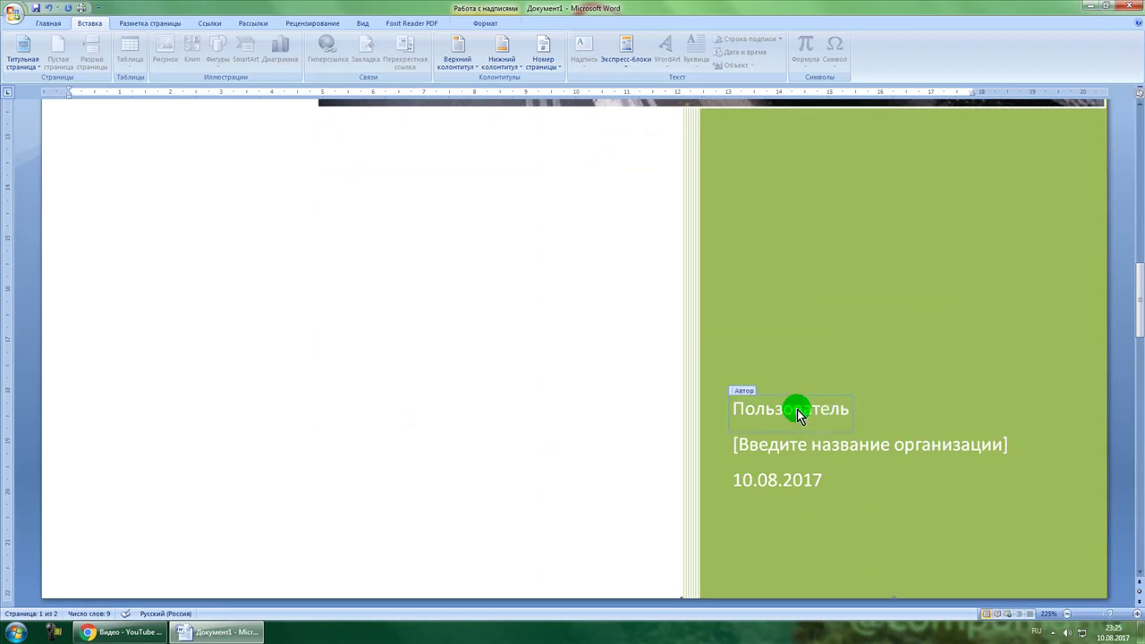
{"action": "left_click", "coordinate": [795, 409]}
{"action": "double_click", "coordinate": [809, 407]}
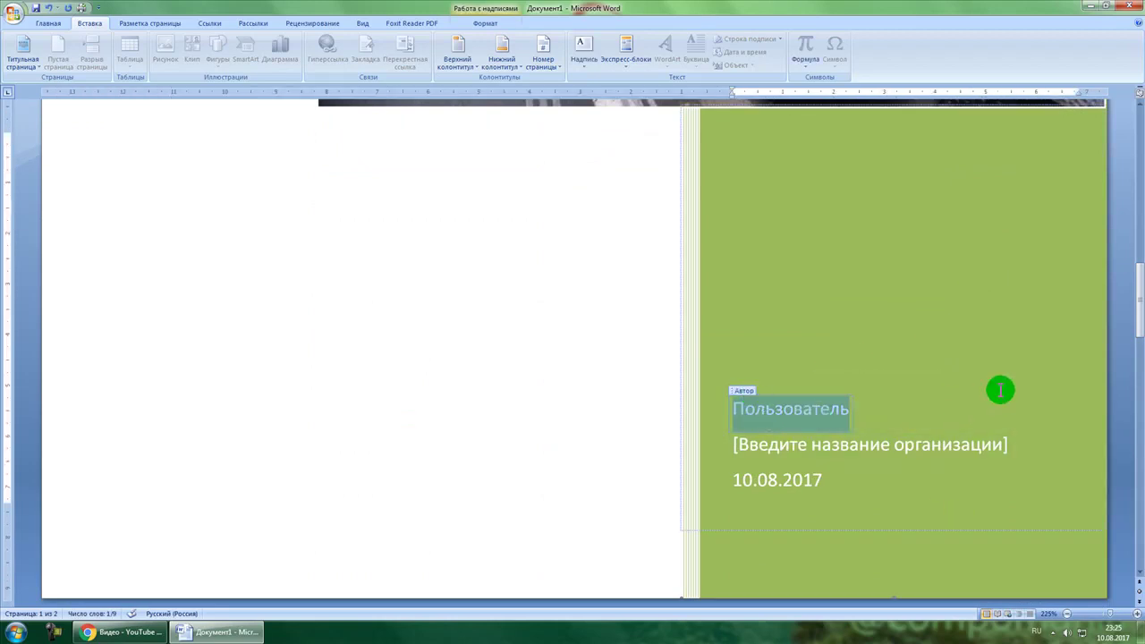
{"action": "type", "text": "Аслан"}
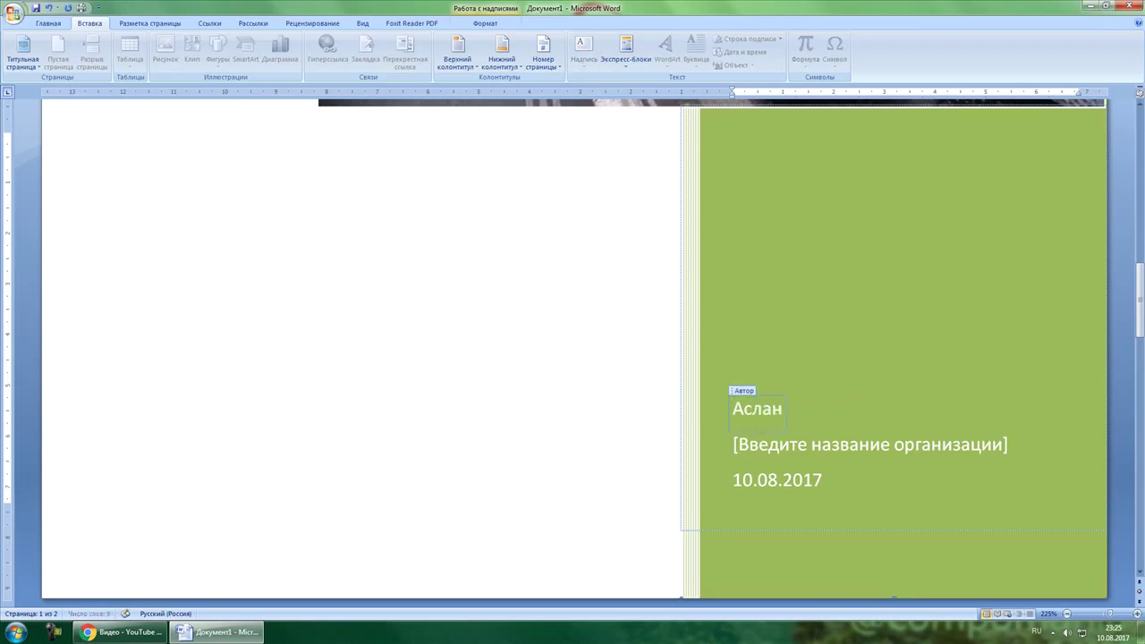
{"action": "type", "text": " М.В."}
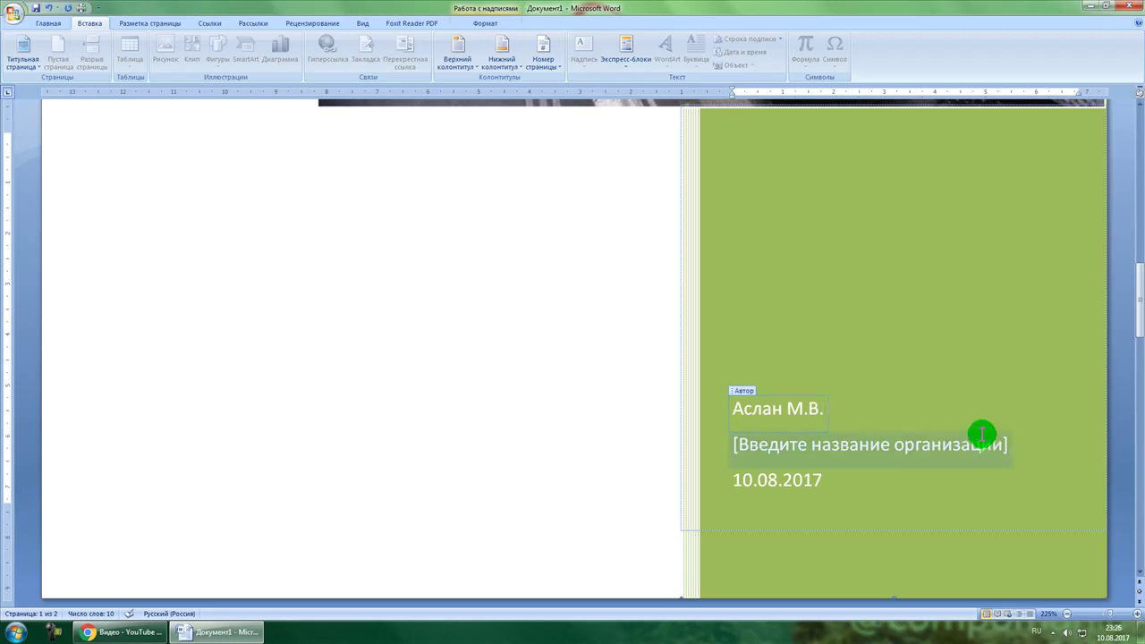
Fill in the organization placeholder on the cover page with "КомпоМания"
{"action": "left_click", "coordinate": [937, 452]}
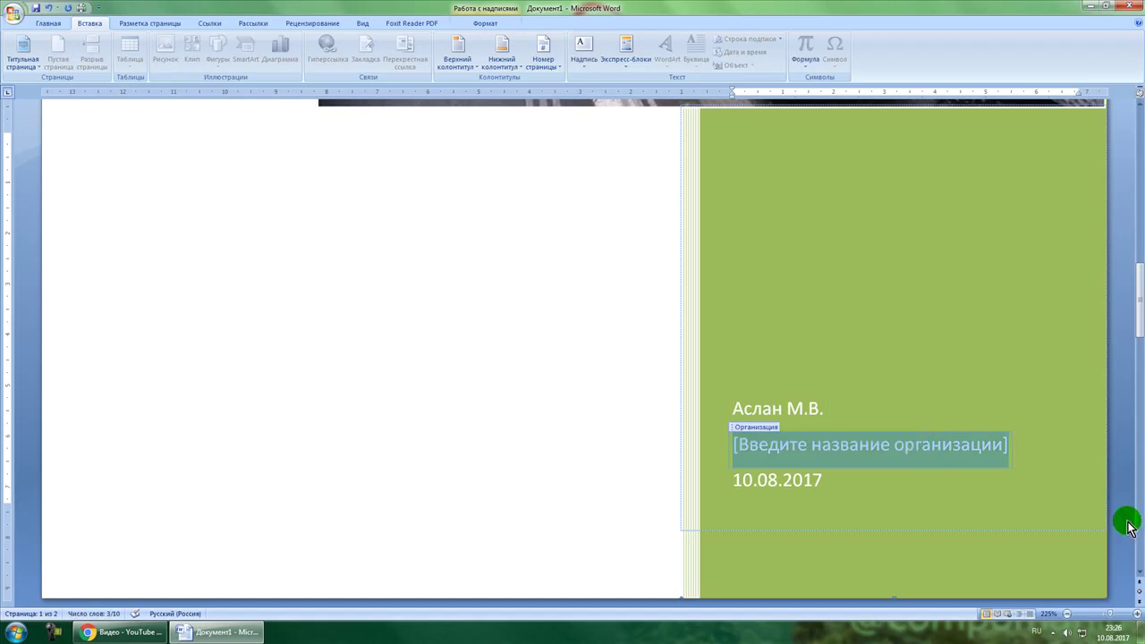
{"action": "type", "text": "Ком"}
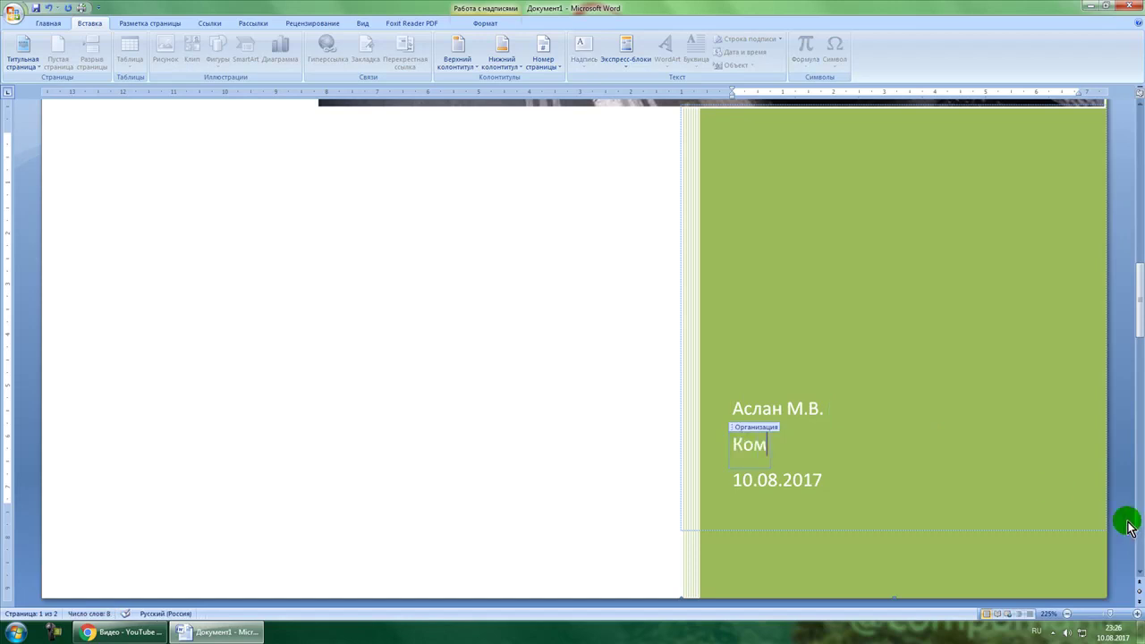
{"action": "type", "text": "поМания"}
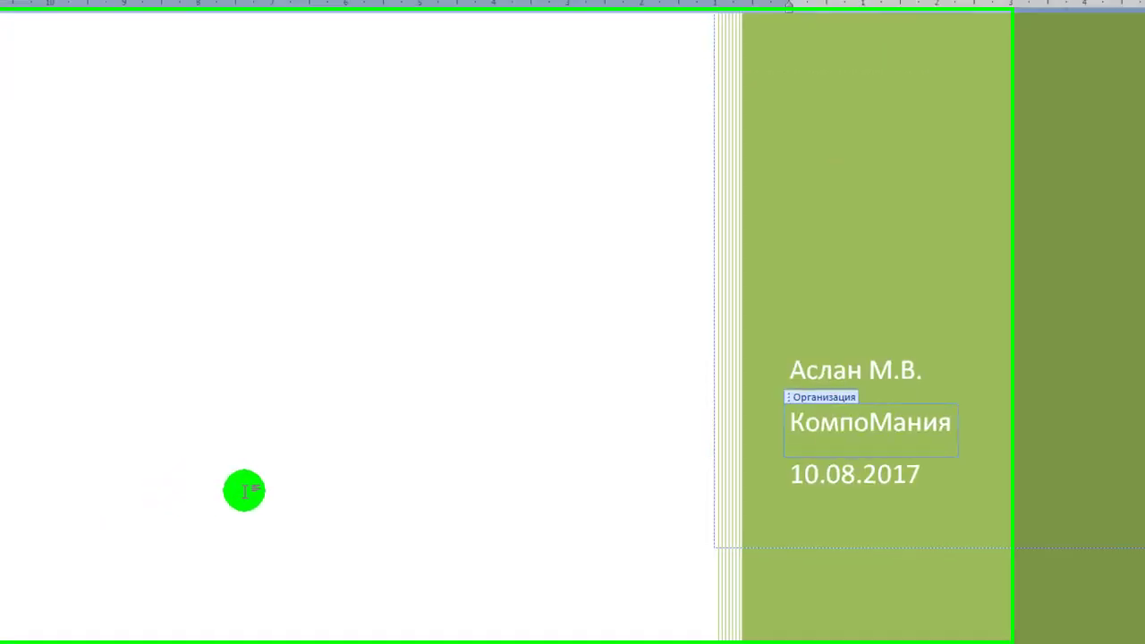
Select the train picture on the cover page and move it slightly to the left
{"action": "scroll", "coordinate": [640, 372], "scroll_direction": "up", "scroll_amount": 10}
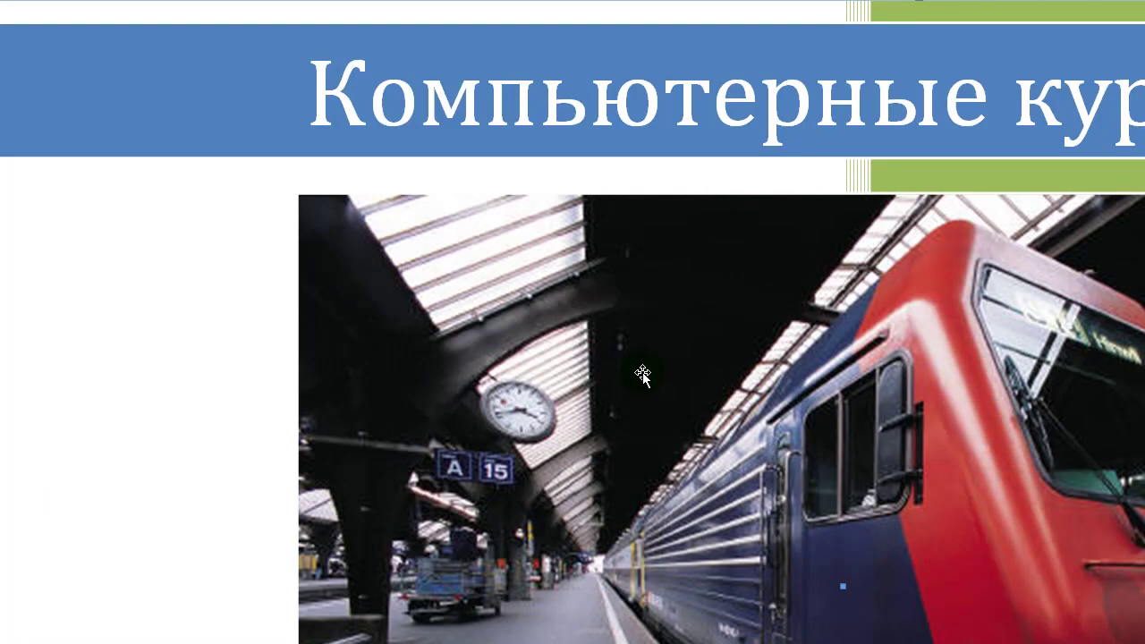
{"action": "left_click", "coordinate": [832, 388]}
{"action": "scroll", "coordinate": [832, 389], "scroll_direction": "down", "scroll_amount": 3}
{"action": "scroll", "coordinate": [832, 388], "scroll_direction": "up", "scroll_amount": 3}
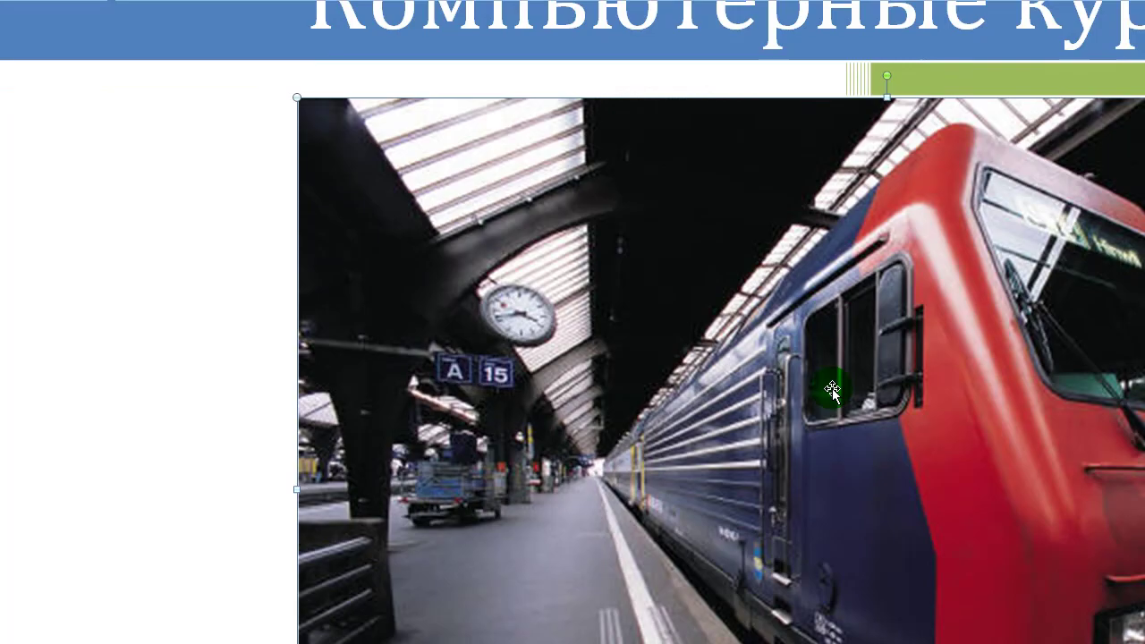
{"action": "right_click", "coordinate": [735, 341]}
{"action": "left_click", "coordinate": [454, 373]}
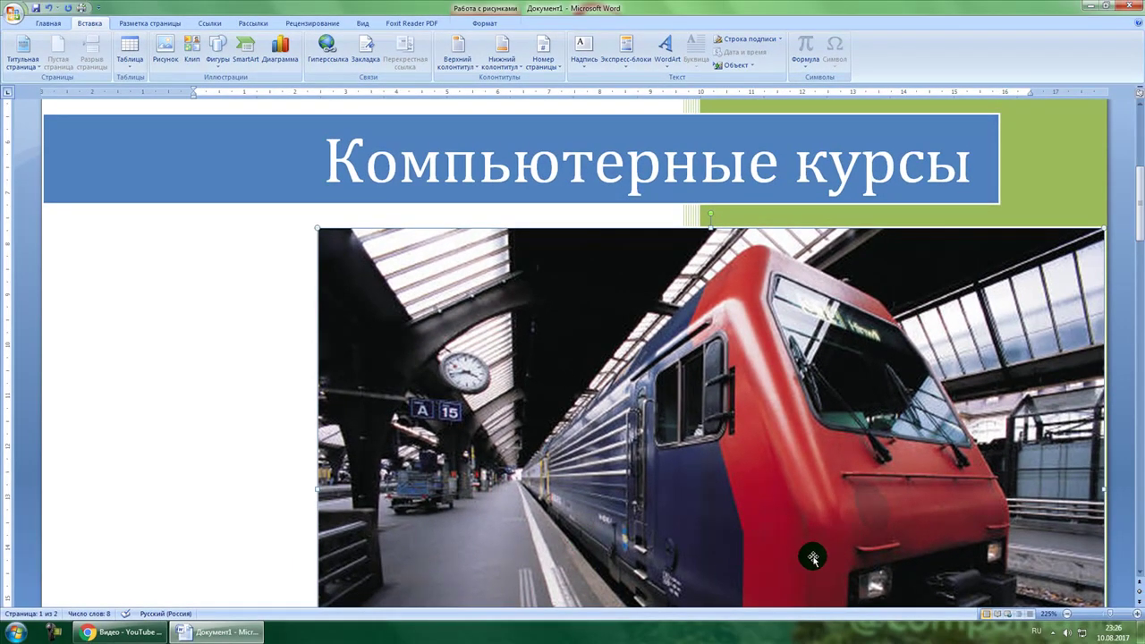
{"action": "left_click_drag", "start_coordinate": [799, 483], "coordinate": [746, 480]}
{"action": "left_click_drag", "start_coordinate": [684, 447], "coordinate": [725, 444]}
Place the cursor at the start of the page after the cover and enter "Текст"
{"action": "scroll", "coordinate": [724, 447], "scroll_direction": "down", "scroll_amount": 3}
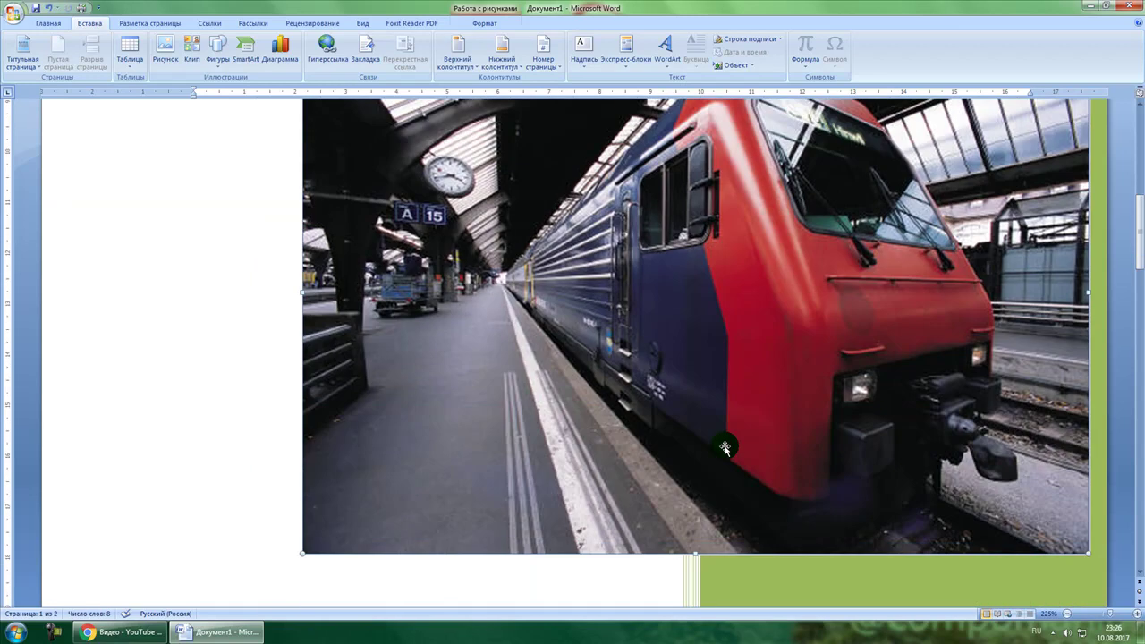
{"action": "scroll", "coordinate": [724, 448], "scroll_direction": "up", "scroll_amount": 1}
{"action": "scroll", "coordinate": [523, 451], "scroll_direction": "up", "scroll_amount": 3}
{"action": "scroll", "coordinate": [521, 455], "scroll_direction": "down", "scroll_amount": 8}
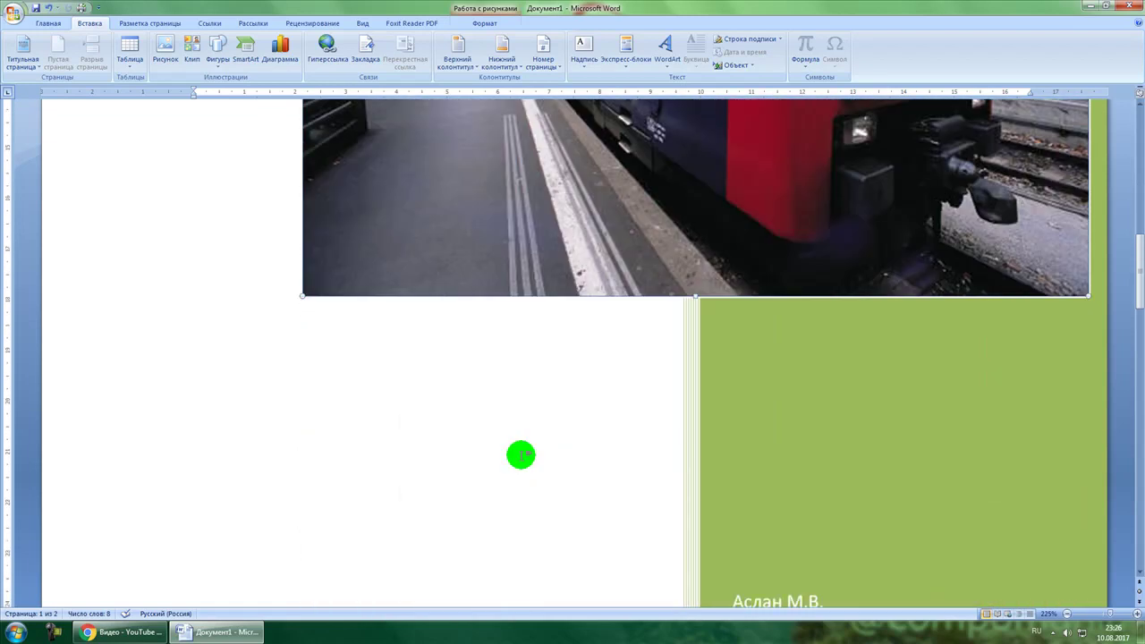
{"action": "scroll", "coordinate": [520, 456], "scroll_direction": "down", "scroll_amount": 3}
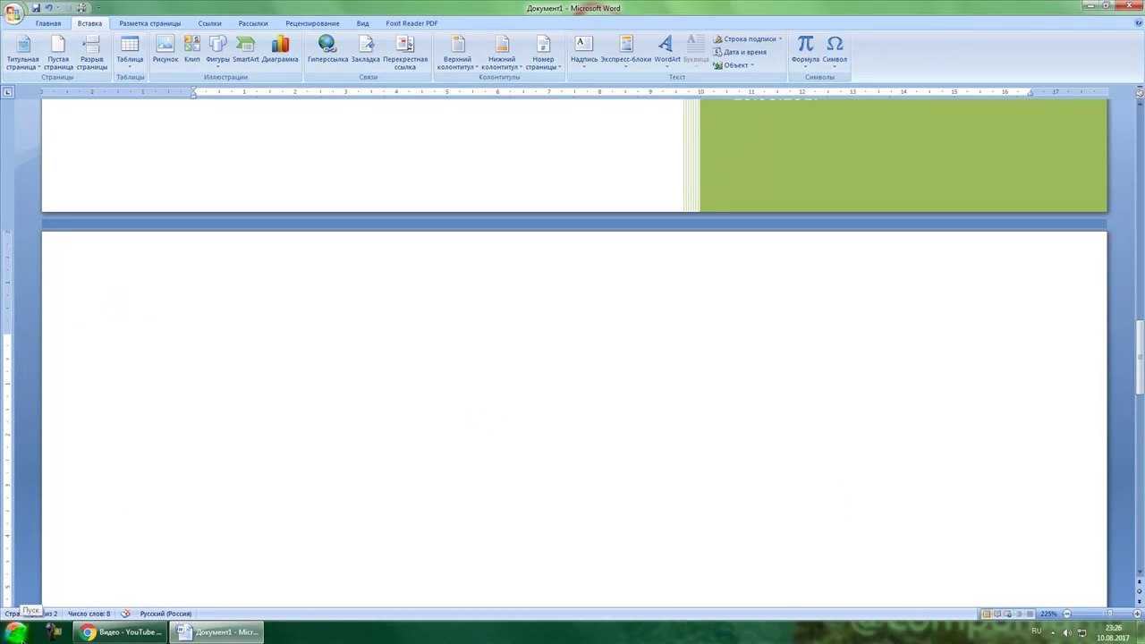
{"action": "right_click", "coordinate": [348, 396]}
{"action": "left_click", "coordinate": [242, 307]}
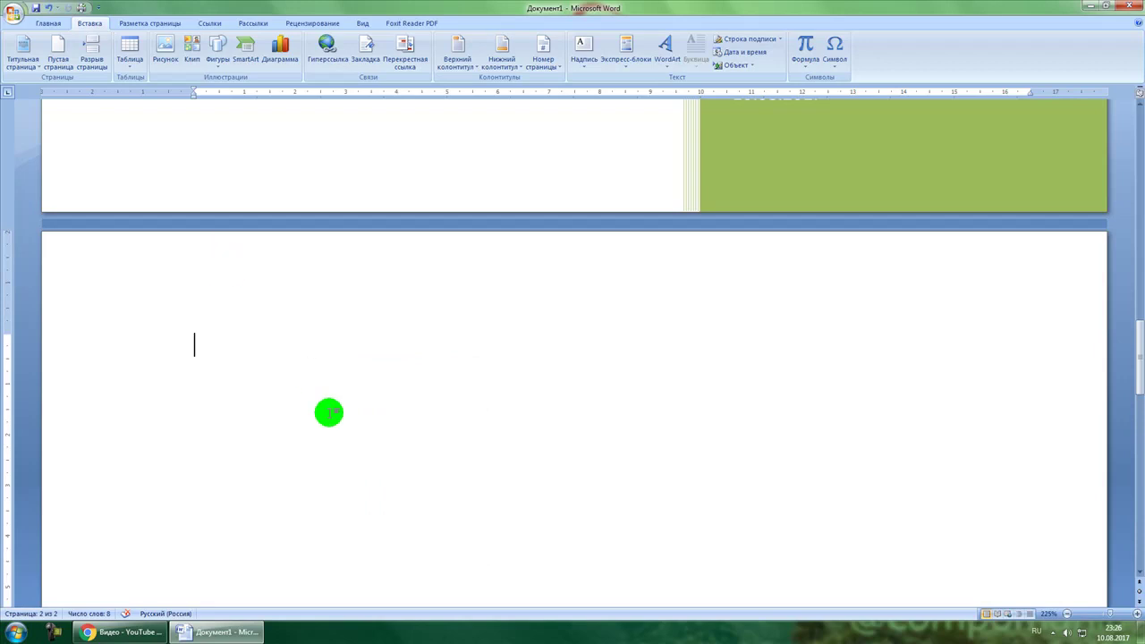
{"action": "type", "text": "текст"}
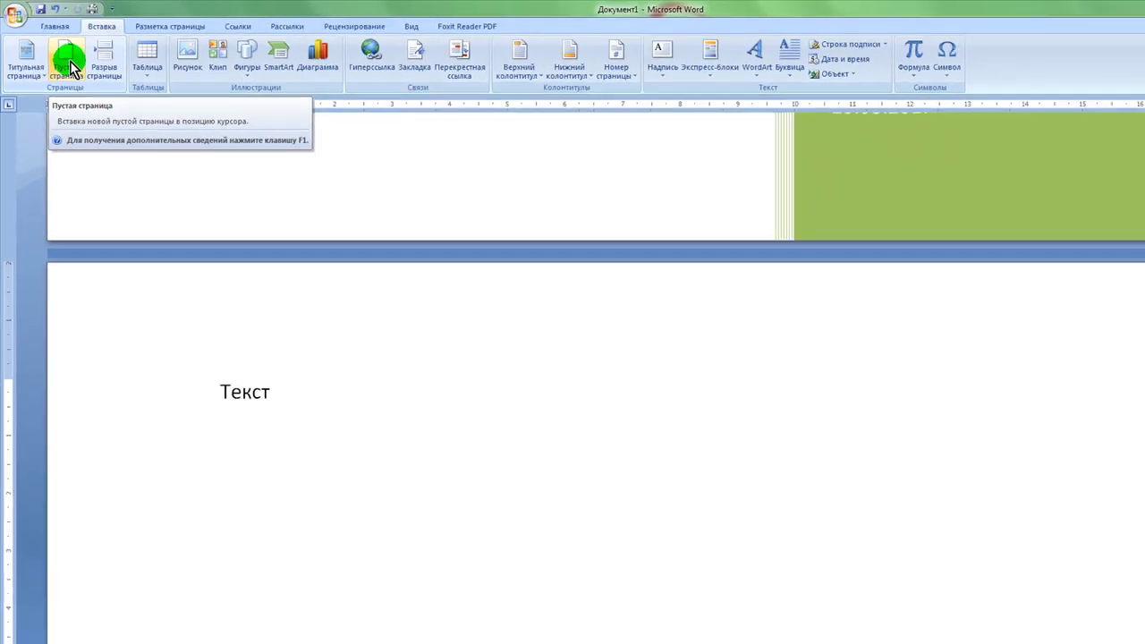
Insert a blank page after the word "Текст" on the second page
{"action": "left_click", "coordinate": [93, 89]}
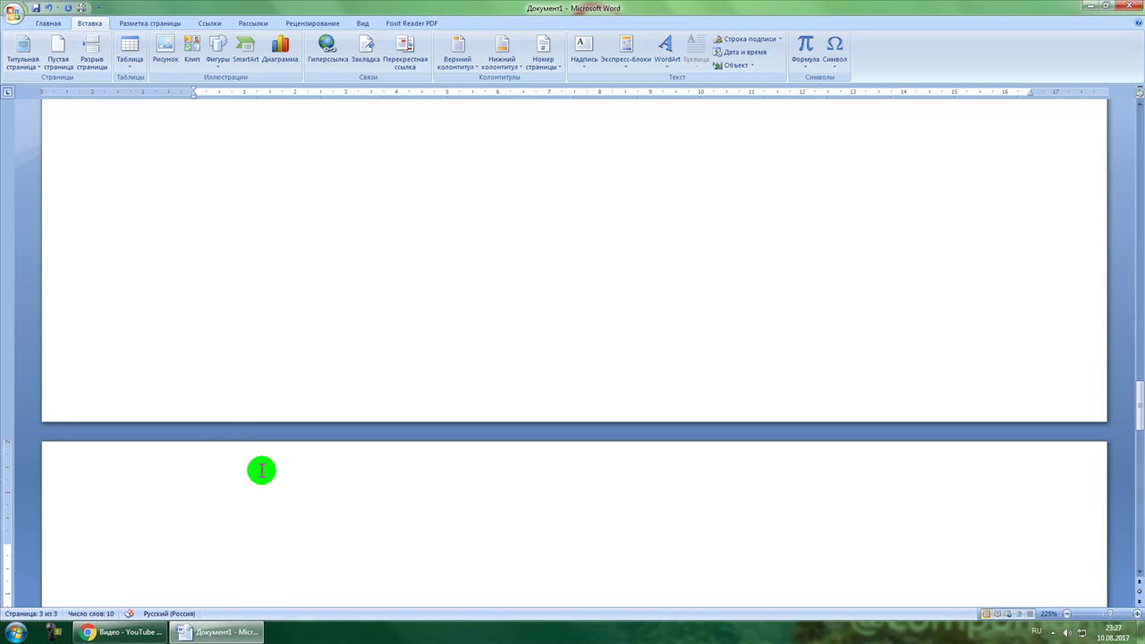
{"action": "scroll", "coordinate": [258, 468], "scroll_direction": "down", "scroll_amount": 4}
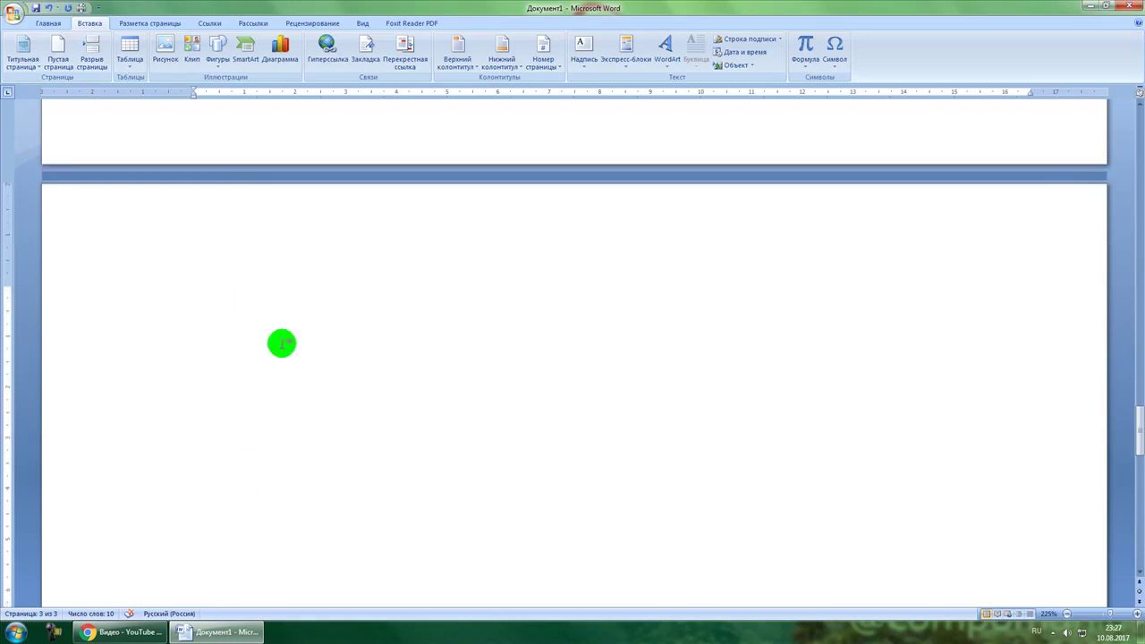
{"action": "scroll", "coordinate": [281, 343], "scroll_direction": "up", "scroll_amount": 3}
{"action": "scroll", "coordinate": [281, 342], "scroll_direction": "up", "scroll_amount": 3}
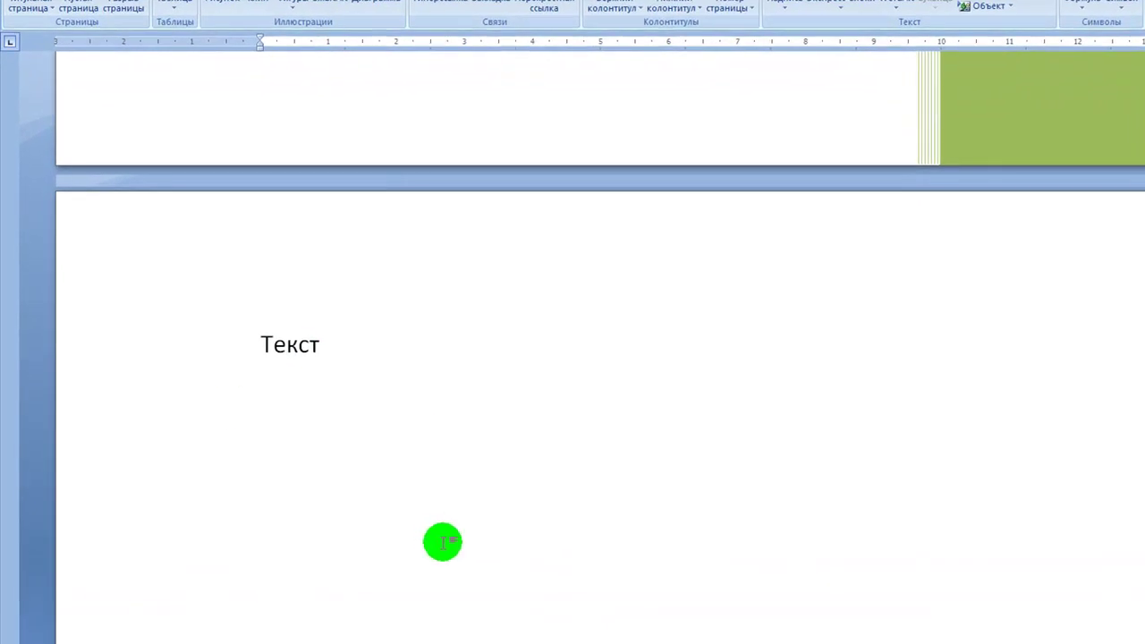
{"action": "scroll", "coordinate": [442, 542], "scroll_direction": "up", "scroll_amount": 3}
Enter "Отечет" as the first line of the new third page
{"action": "scroll", "coordinate": [444, 542], "scroll_direction": "down", "scroll_amount": 10}
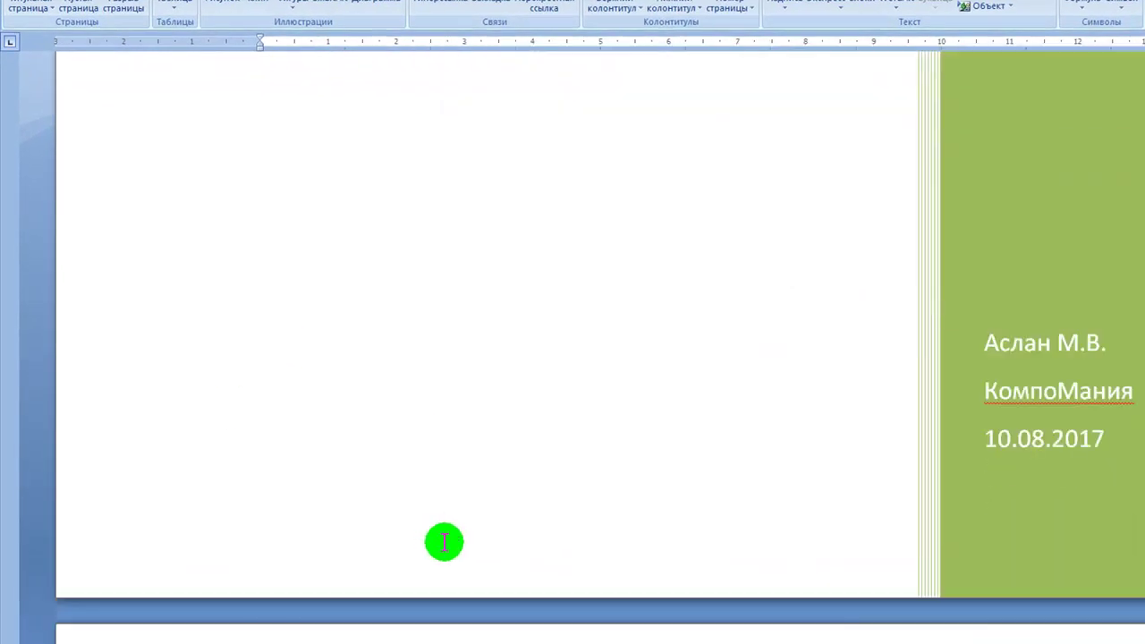
{"action": "scroll", "coordinate": [444, 542], "scroll_direction": "down", "scroll_amount": 5}
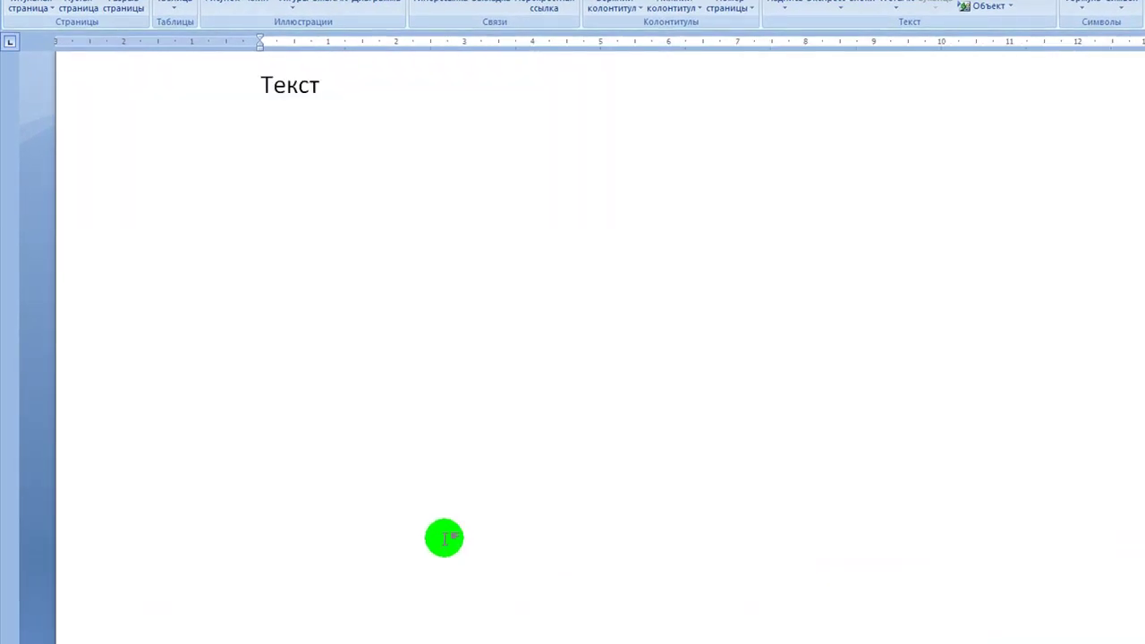
{"action": "scroll", "coordinate": [444, 535], "scroll_direction": "down", "scroll_amount": 7}
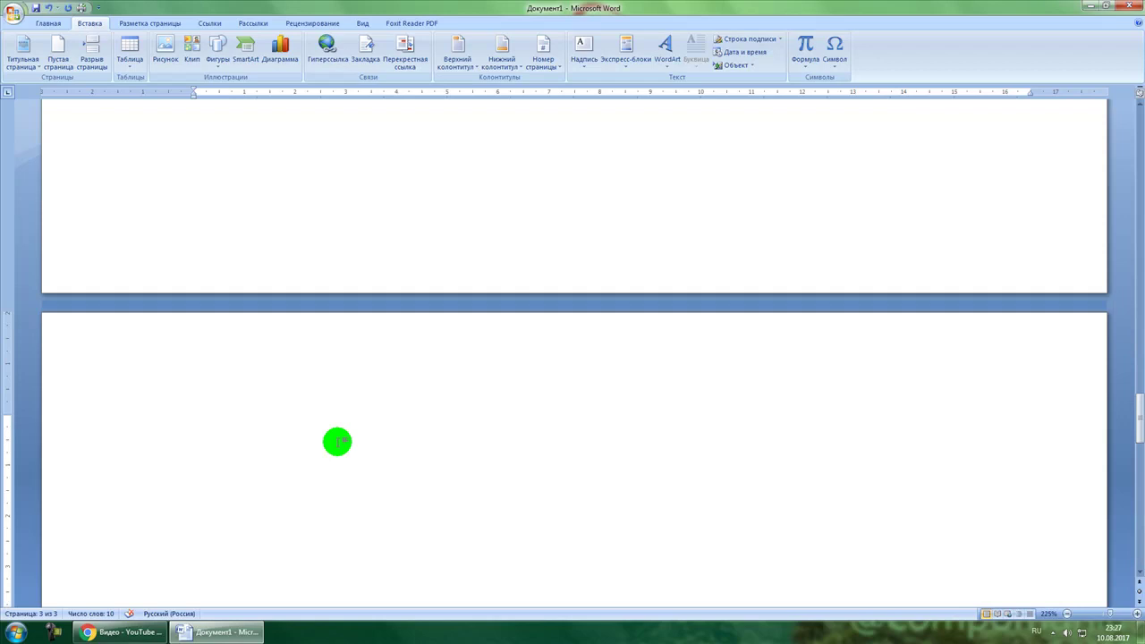
{"action": "type", "text": "оте"}
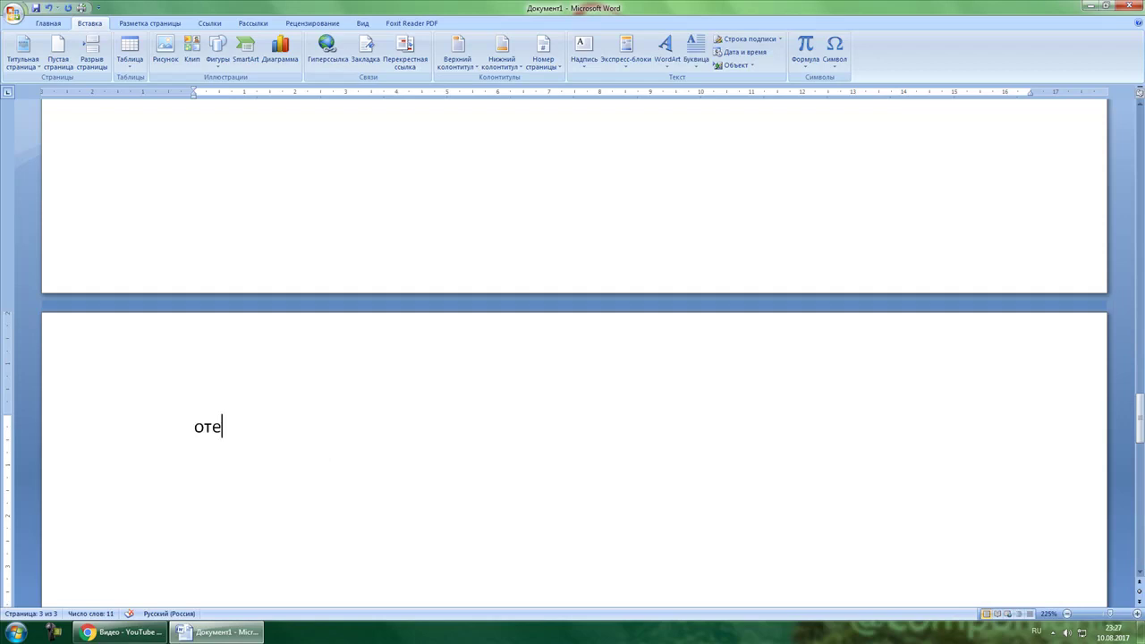
{"action": "type", "text": "чет"}
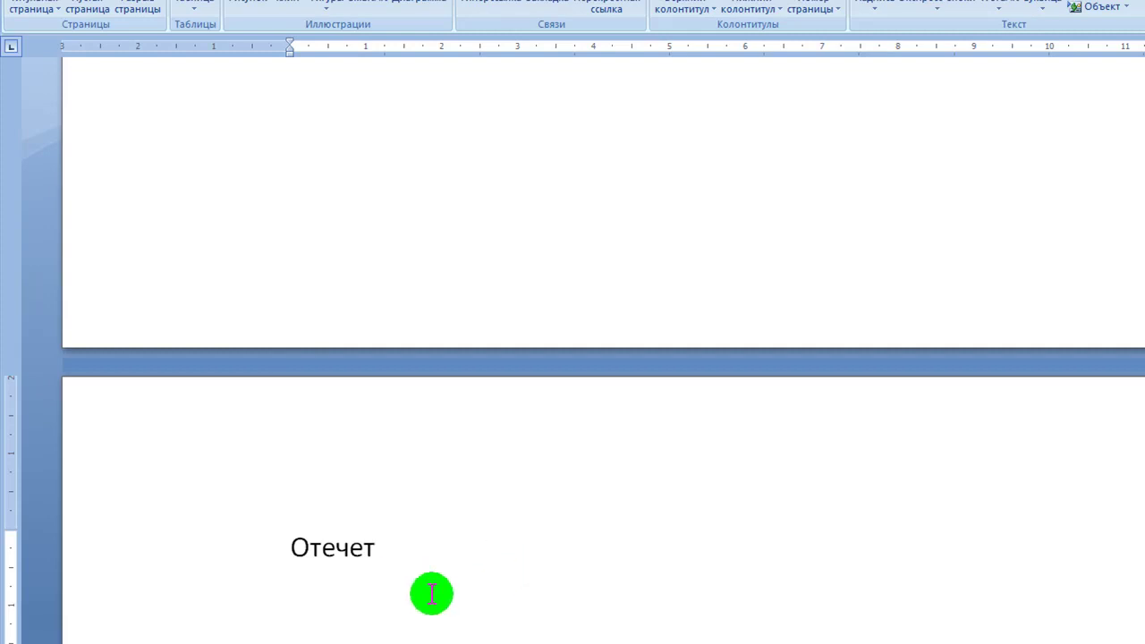
Enter "пример" on a new line below "Отечет" and insert a page break between the two words
{"action": "key", "text": "Return"}
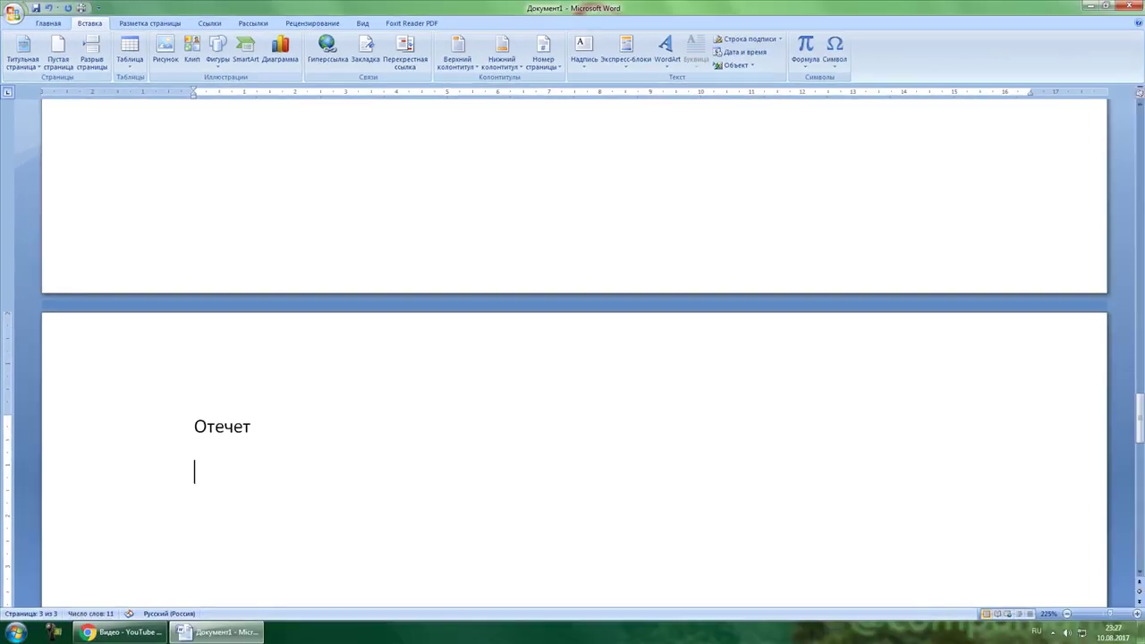
{"action": "type", "text": "пример"}
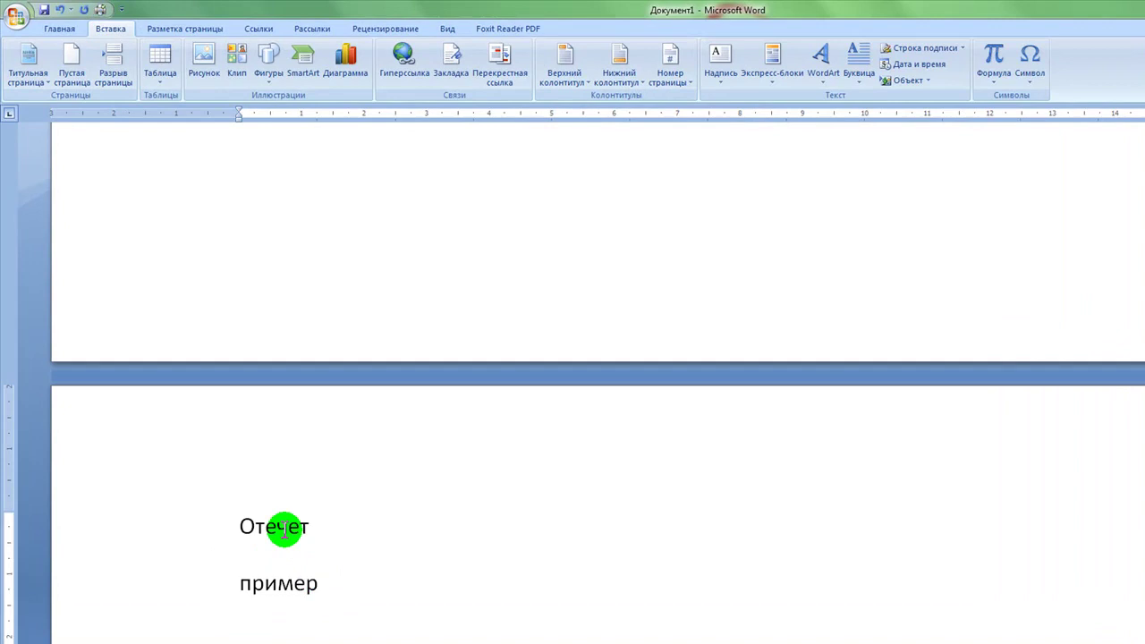
{"action": "left_click", "coordinate": [286, 527]}
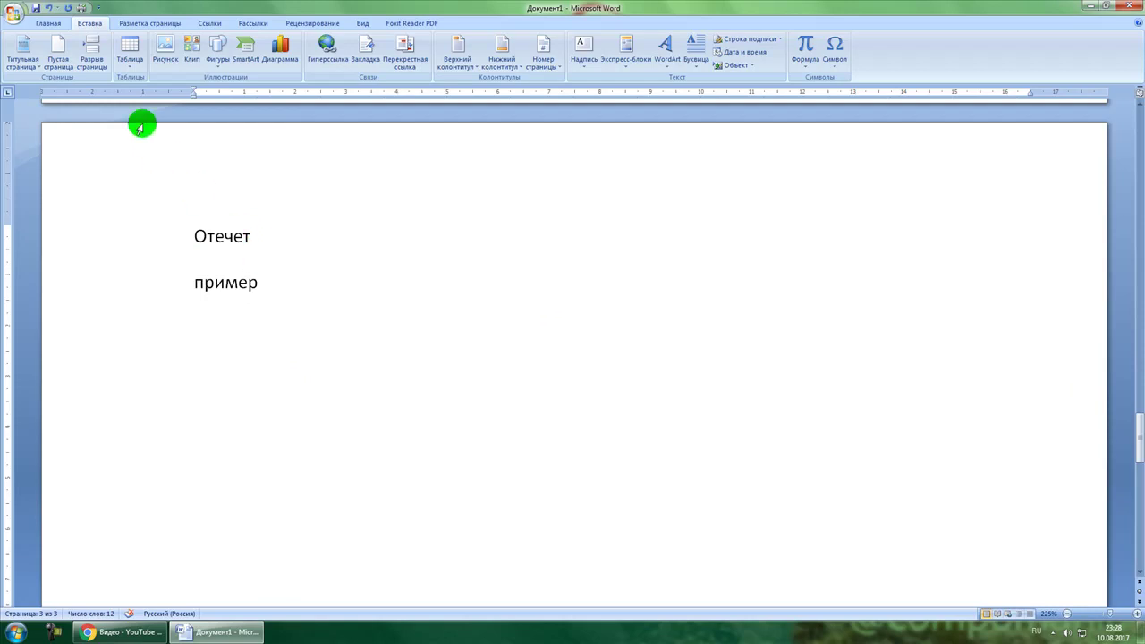
{"action": "left_click", "coordinate": [93, 56]}
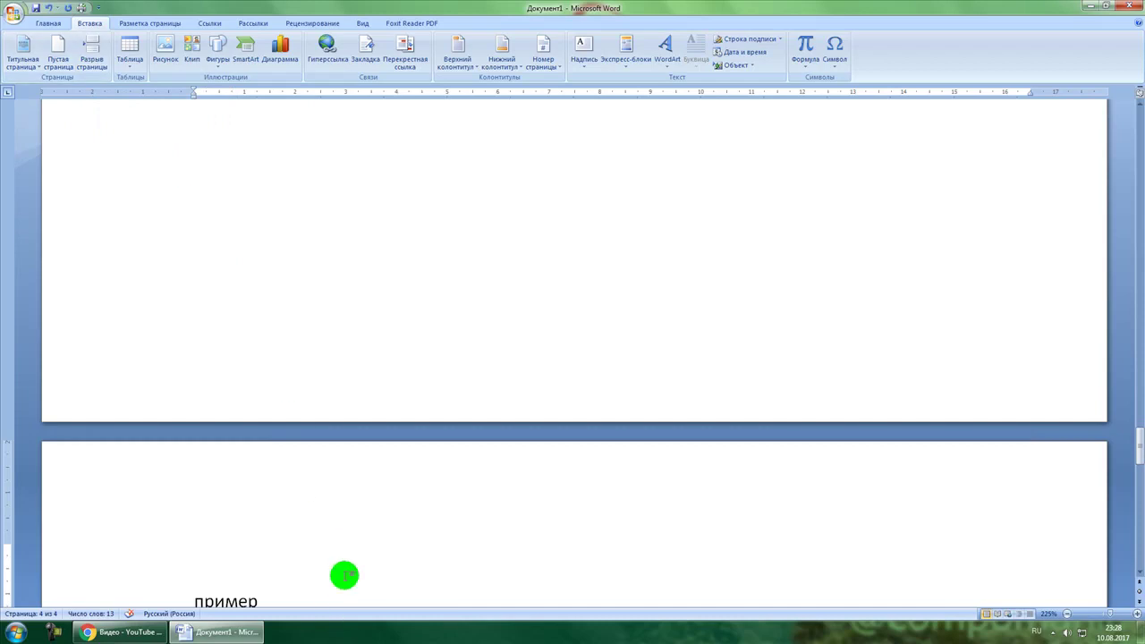
Look through the pages after the cover to check how "Текст", "Отечет" and "пример" are distributed across them
{"action": "scroll", "coordinate": [262, 542], "scroll_direction": "up", "scroll_amount": 5}
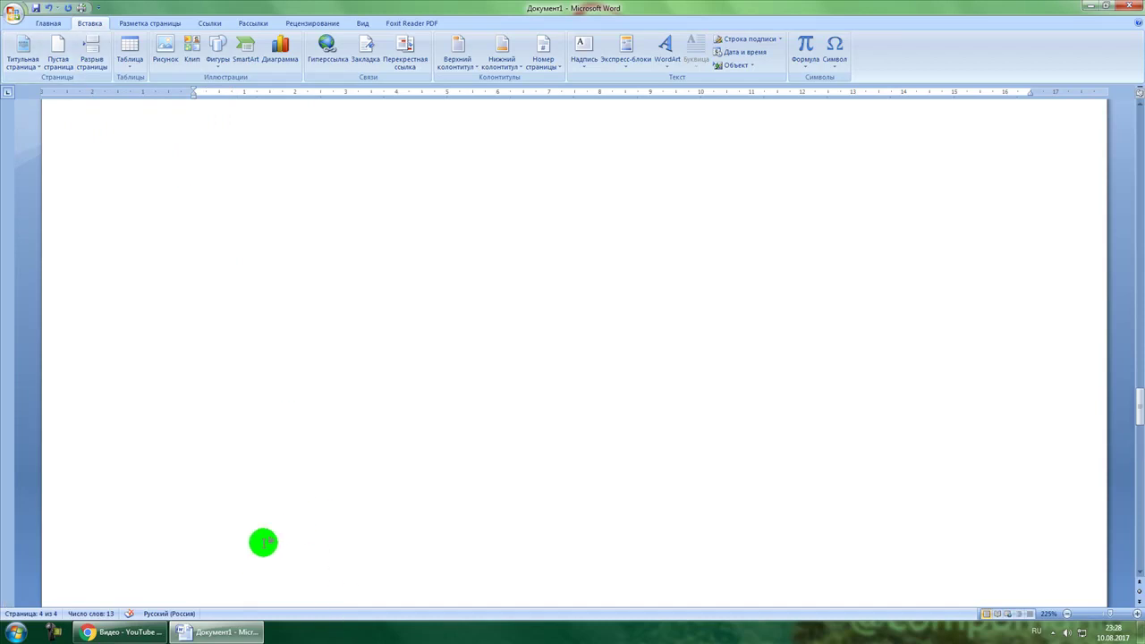
{"action": "scroll", "coordinate": [263, 542], "scroll_direction": "up", "scroll_amount": 3}
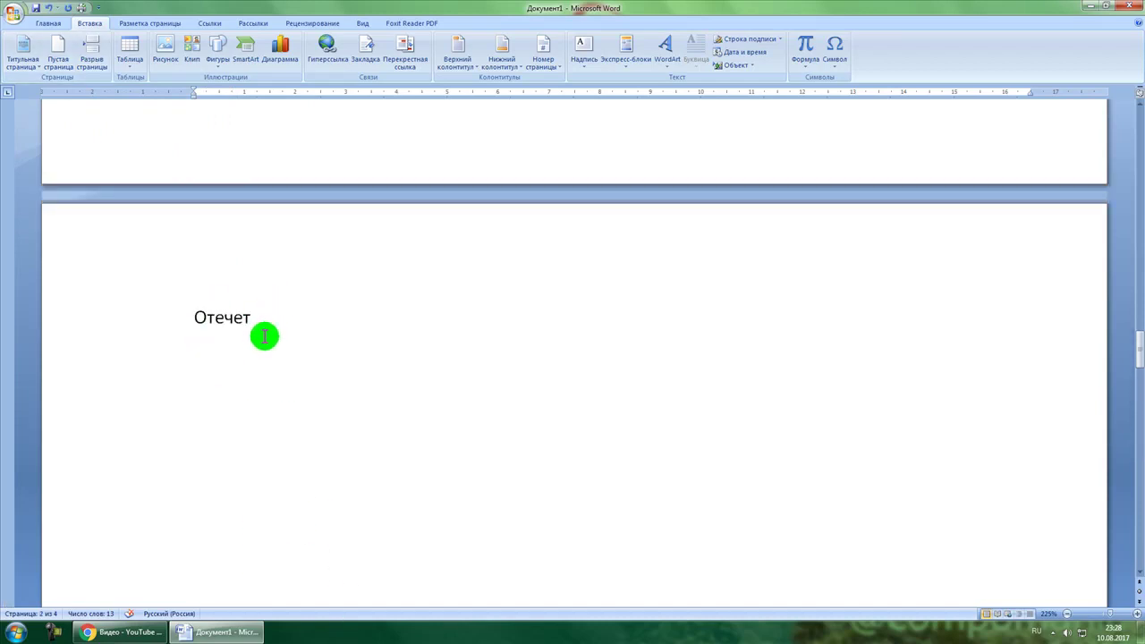
{"action": "scroll", "coordinate": [268, 343], "scroll_direction": "down", "scroll_amount": 3}
{"action": "scroll", "coordinate": [266, 347], "scroll_direction": "down", "scroll_amount": 3}
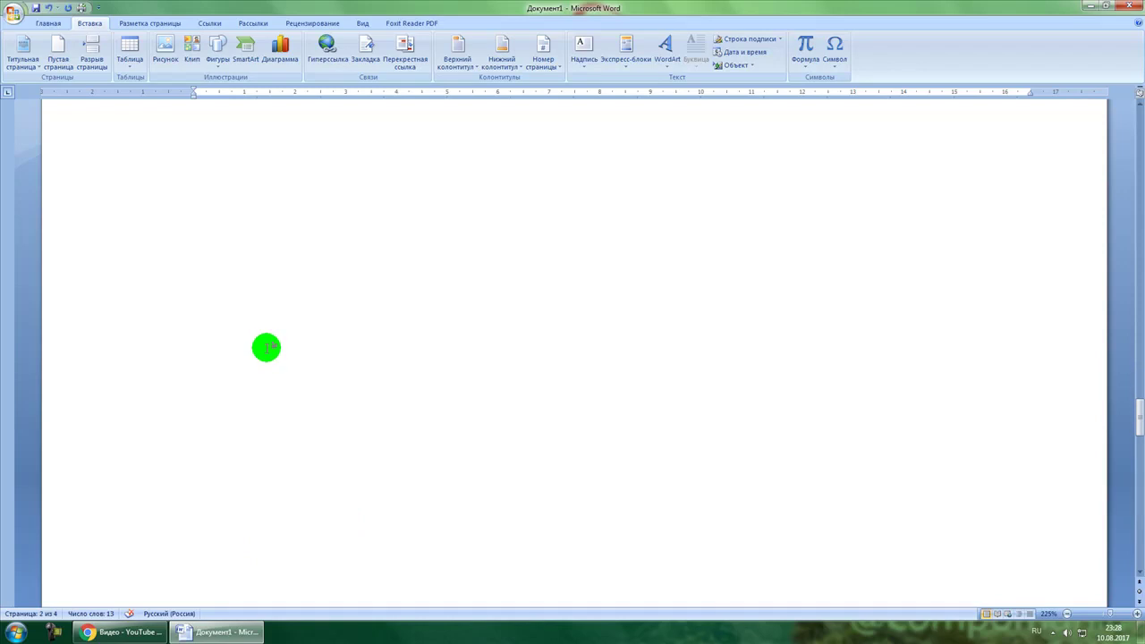
{"action": "scroll", "coordinate": [267, 346], "scroll_direction": "up", "scroll_amount": 6}
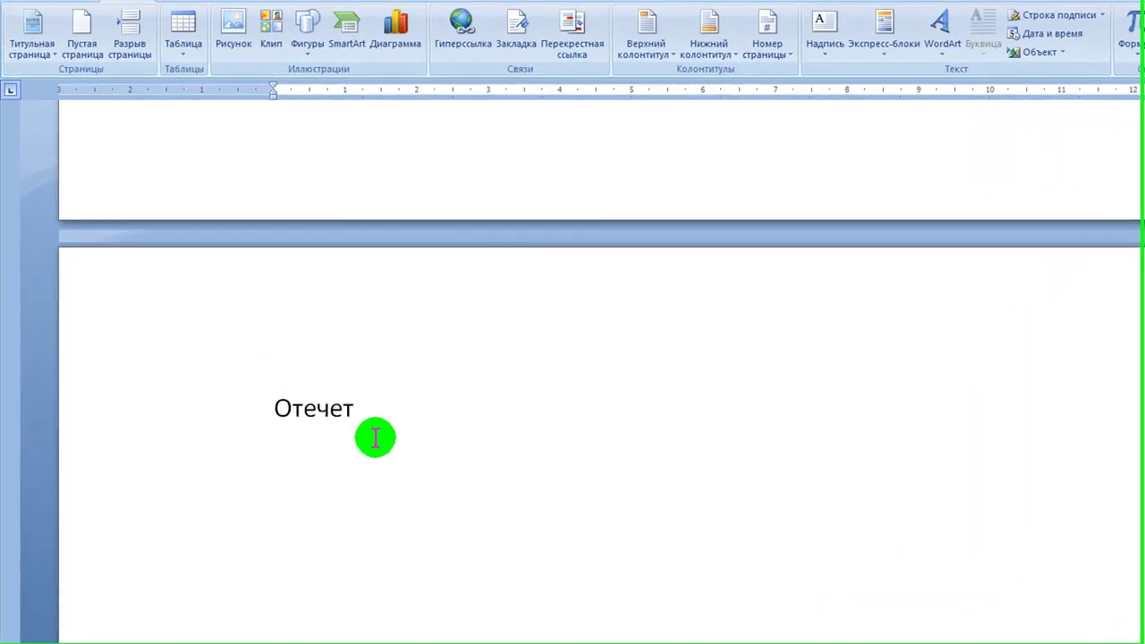
{"action": "scroll", "coordinate": [409, 598], "scroll_direction": "up", "scroll_amount": 3}
{"action": "scroll", "coordinate": [388, 563], "scroll_direction": "up", "scroll_amount": 6}
{"action": "scroll", "coordinate": [394, 554], "scroll_direction": "down", "scroll_amount": 3}
{"action": "left_click", "coordinate": [459, 478]}
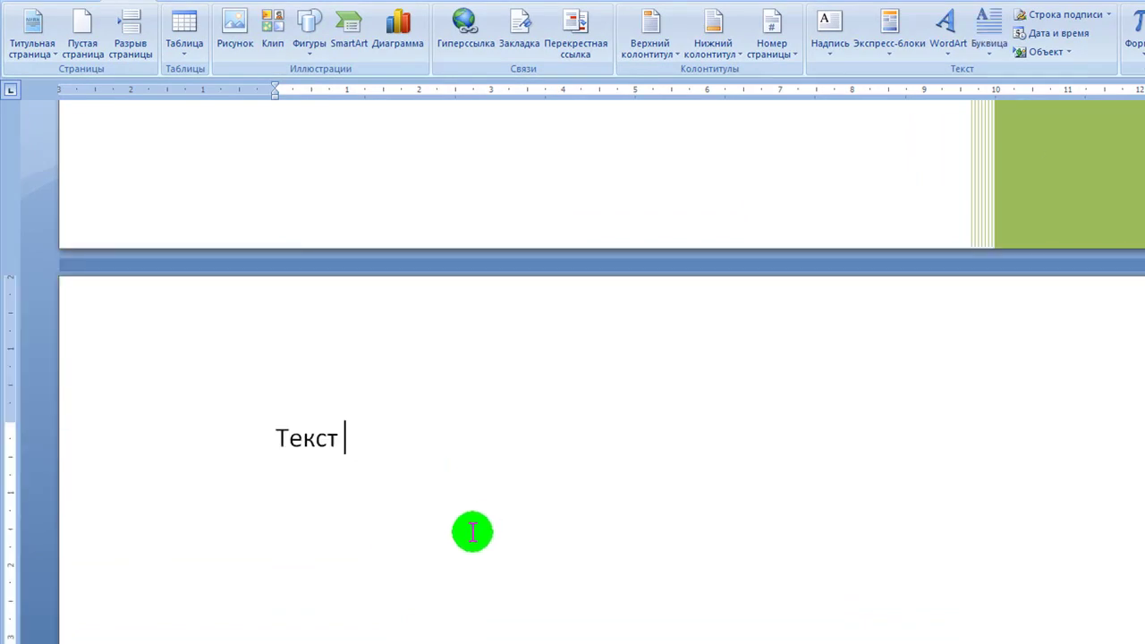
{"action": "scroll", "coordinate": [473, 531], "scroll_direction": "down", "scroll_amount": 5}
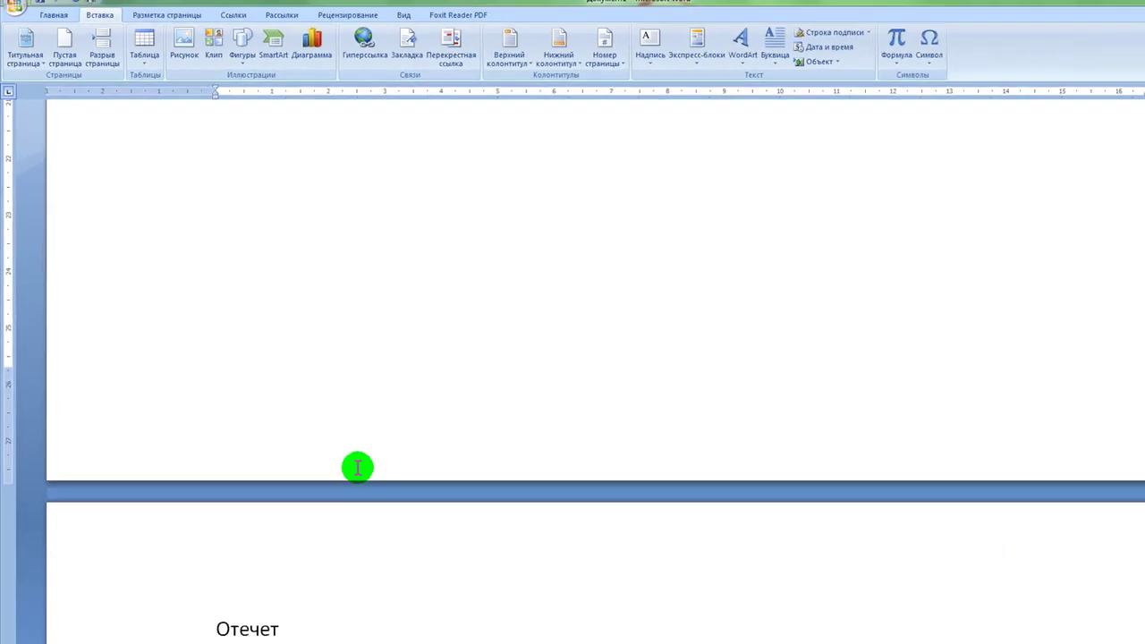
{"action": "scroll", "coordinate": [357, 467], "scroll_direction": "down", "scroll_amount": 15}
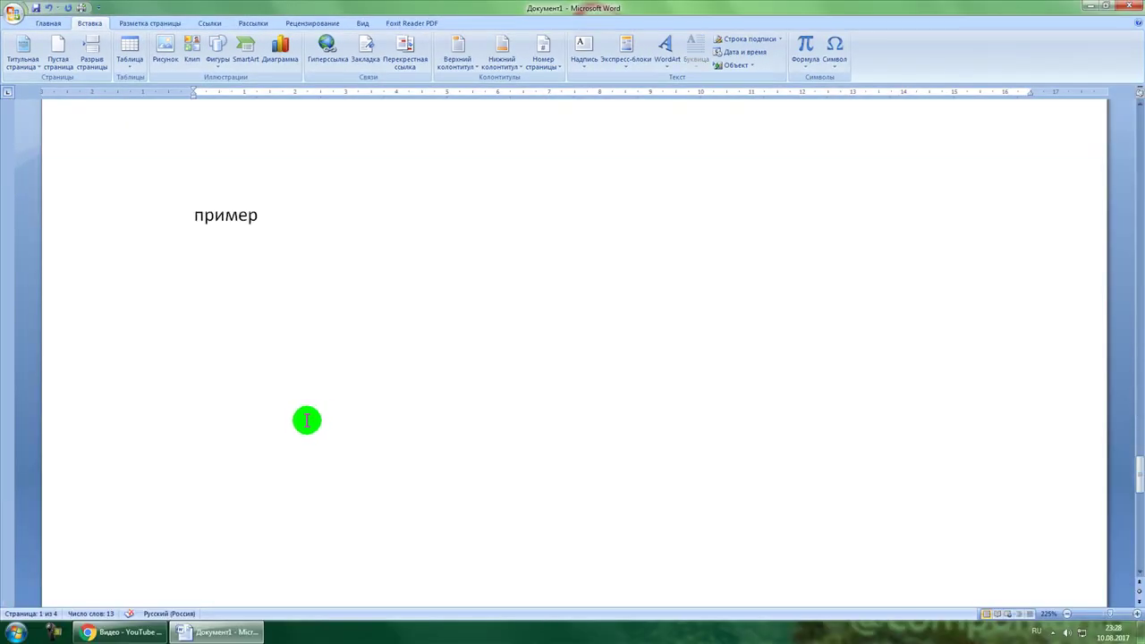
Delete the word "пример" from the fourth page together with the page break before it
{"action": "left_click", "coordinate": [313, 422]}
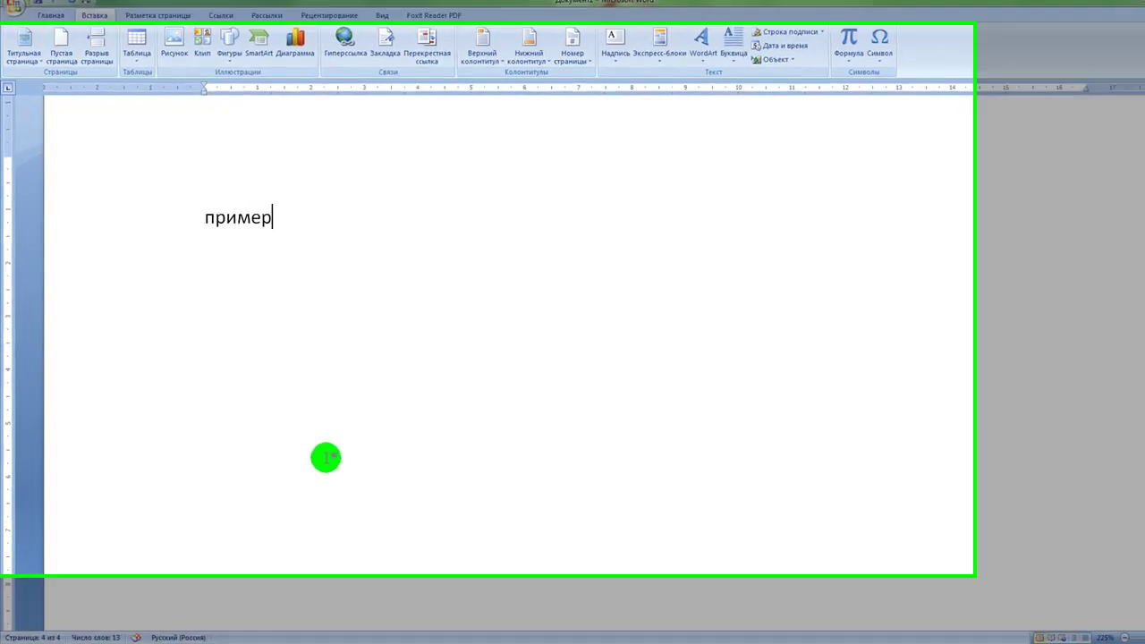
{"action": "scroll", "coordinate": [308, 443], "scroll_direction": "up", "scroll_amount": 2}
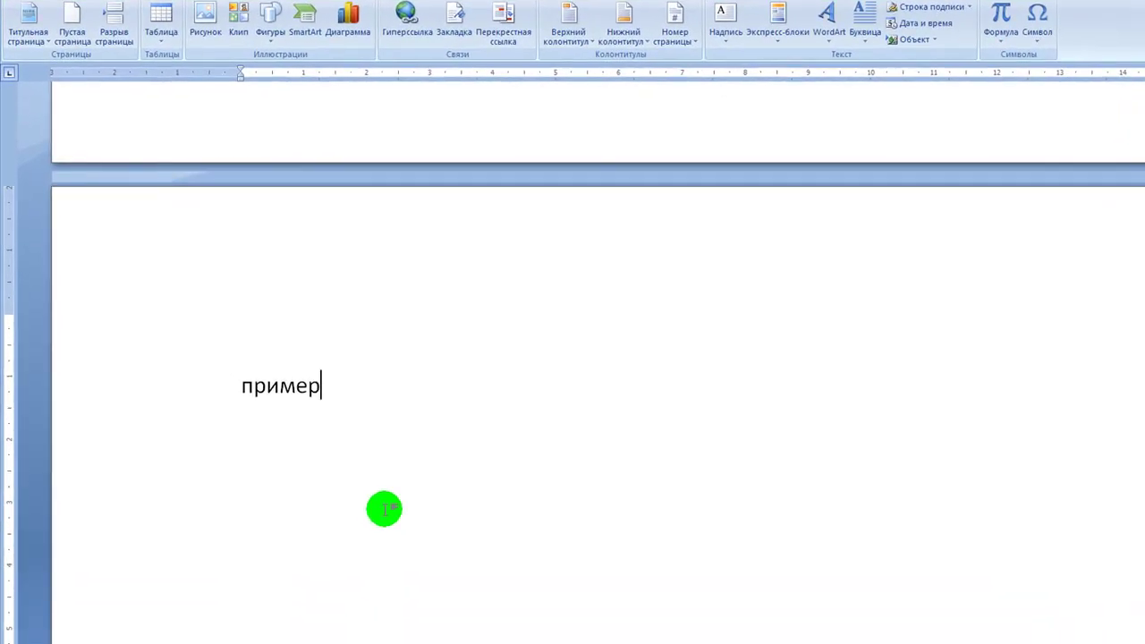
{"action": "key", "text": "BackSpace"}
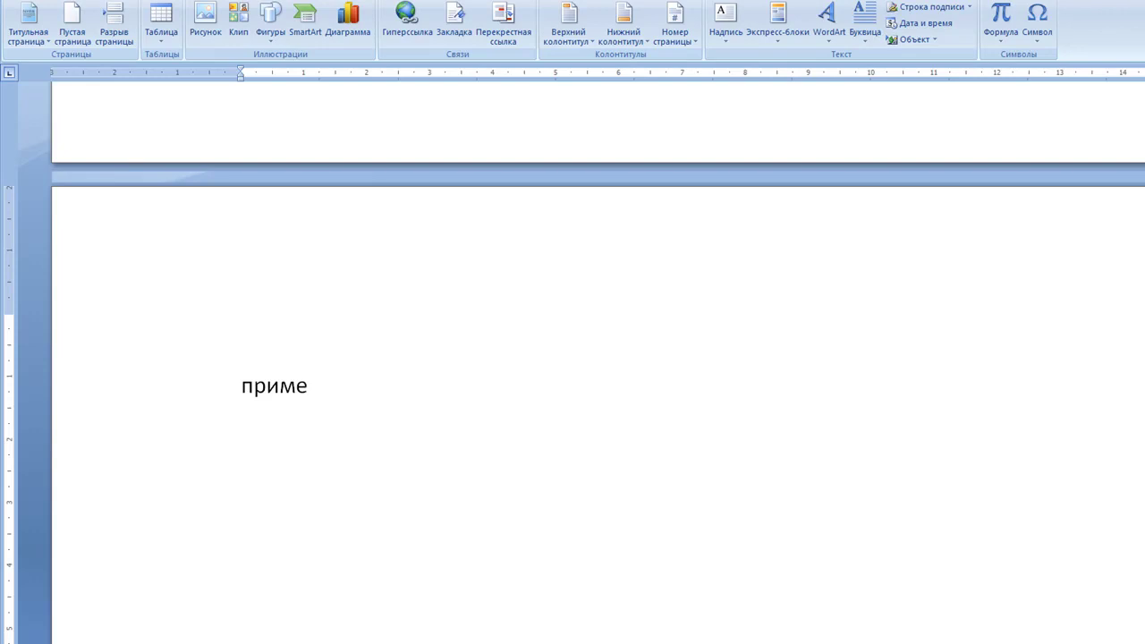
{"action": "key", "text": "BackSpace"}
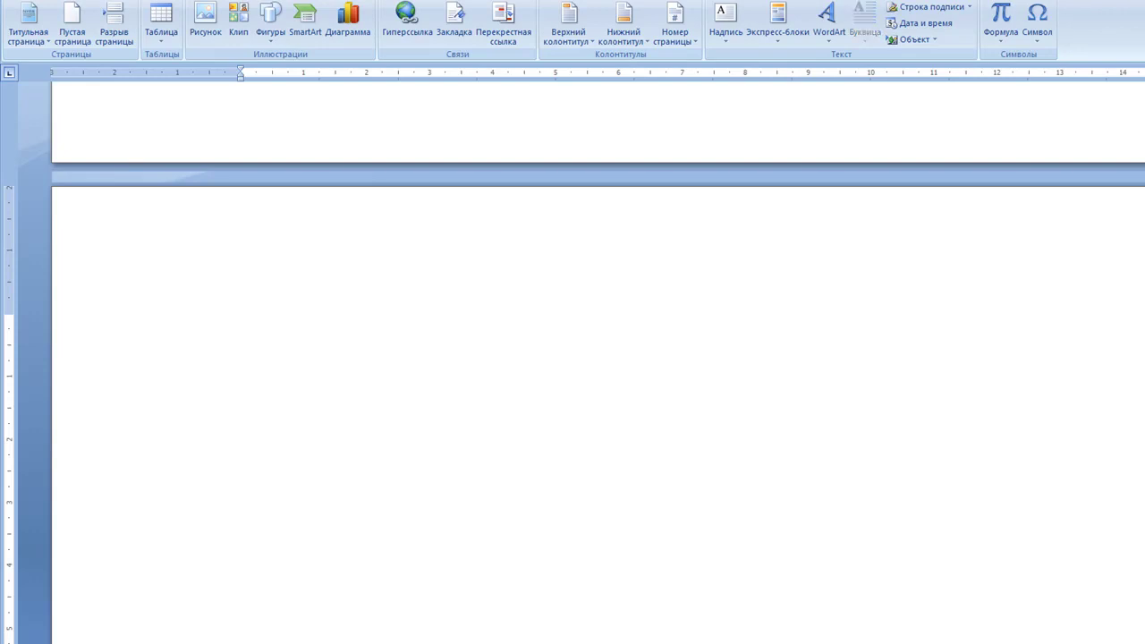
{"action": "key", "text": "BackSpace"}
Undo the deletion of "пример" and its preceding page break
{"action": "key", "text": "ctrl+z"}
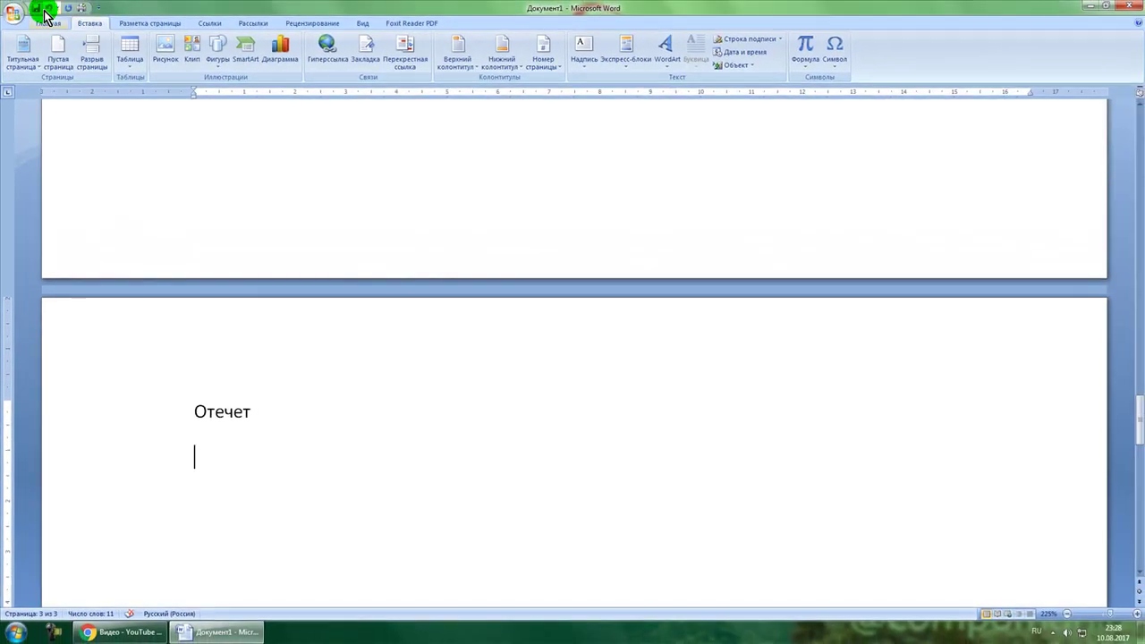
{"action": "left_click", "coordinate": [47, 10]}
{"action": "left_click", "coordinate": [47, 10]}
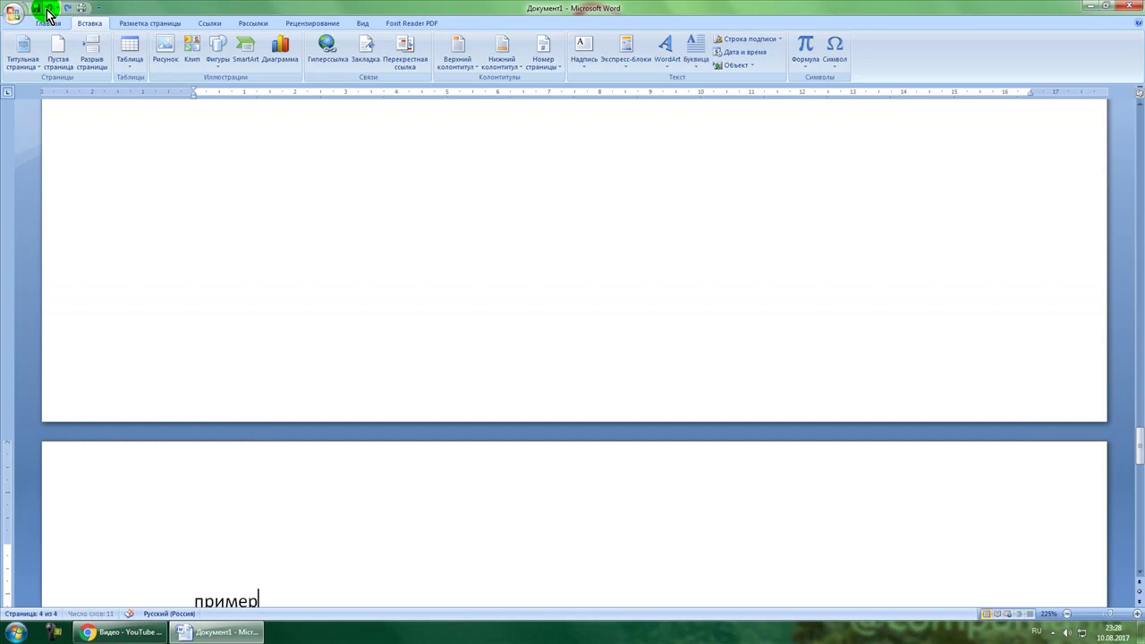
{"action": "left_click", "coordinate": [70, 10]}
{"action": "left_click", "coordinate": [49, 9]}
{"action": "left_click", "coordinate": [50, 9]}
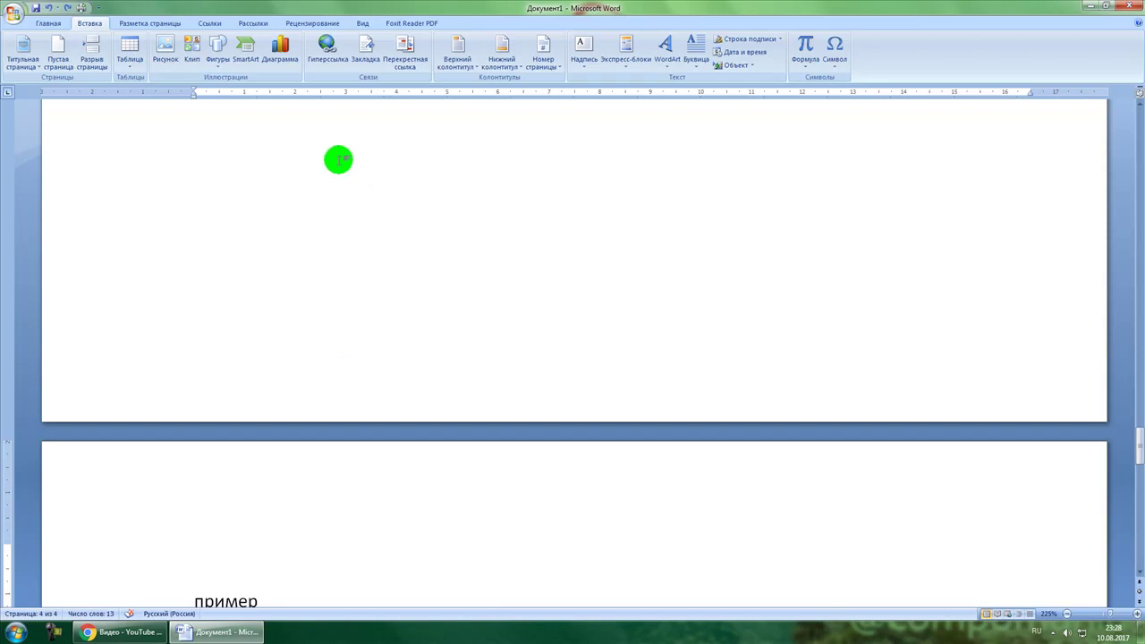
Delete only the word "пример" on the fourth page, keeping the page break
{"action": "scroll", "coordinate": [355, 299], "scroll_direction": "down", "scroll_amount": 3}
{"action": "key", "text": "BackSpace"}
{"action": "key", "text": "BackSpace"}
{"action": "key", "text": "BackSpace"}
{"action": "key", "text": "BackSpace"}
{"action": "key", "text": "BackSpace"}
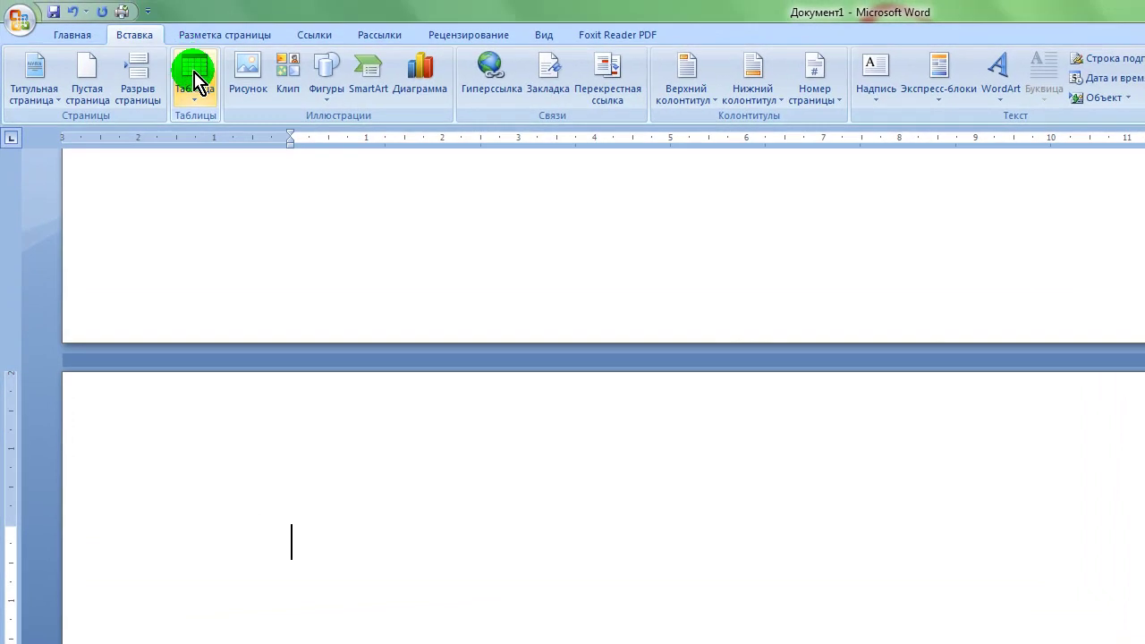
Insert a table with 5 columns and 8 rows on the fourth page and place the cursor in its first row, third column
{"action": "left_click", "coordinate": [196, 81]}
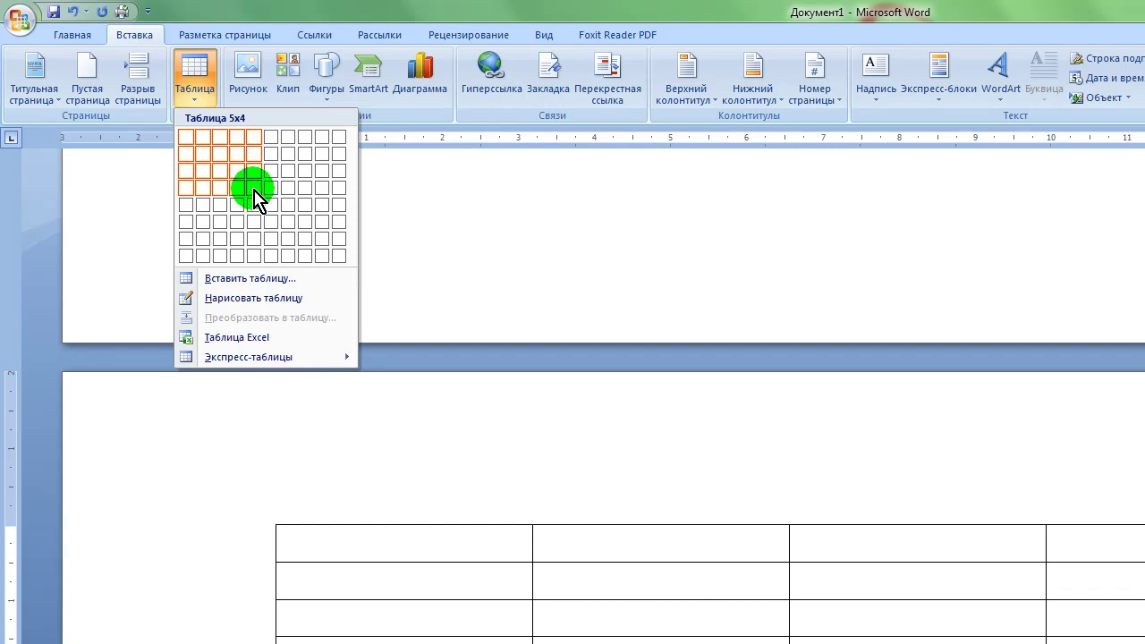
{"action": "left_click", "coordinate": [254, 259]}
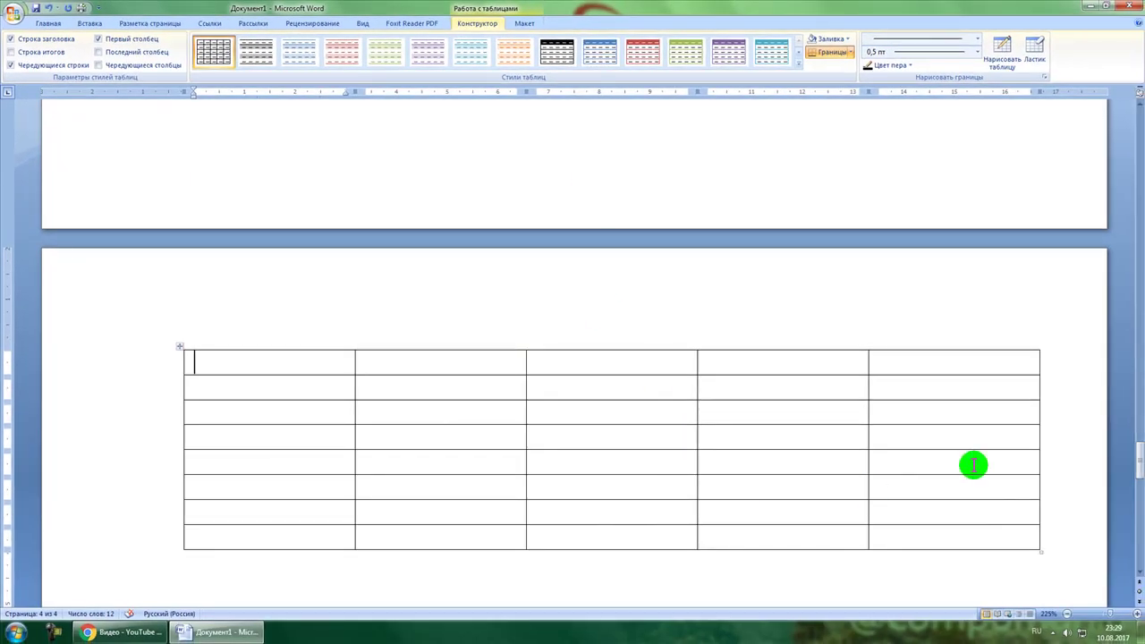
{"action": "left_click", "coordinate": [462, 362]}
{"action": "left_click", "coordinate": [564, 358]}
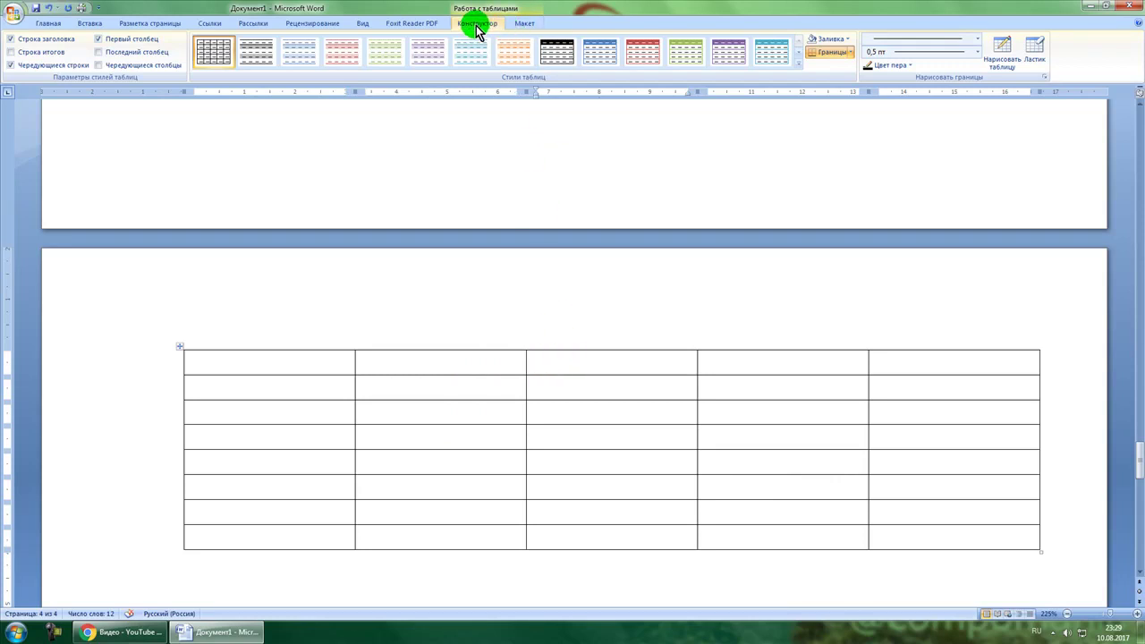
Examine the design and layout tools available for the selected table and compare them with the insertion tools
{"action": "left_click", "coordinate": [522, 23]}
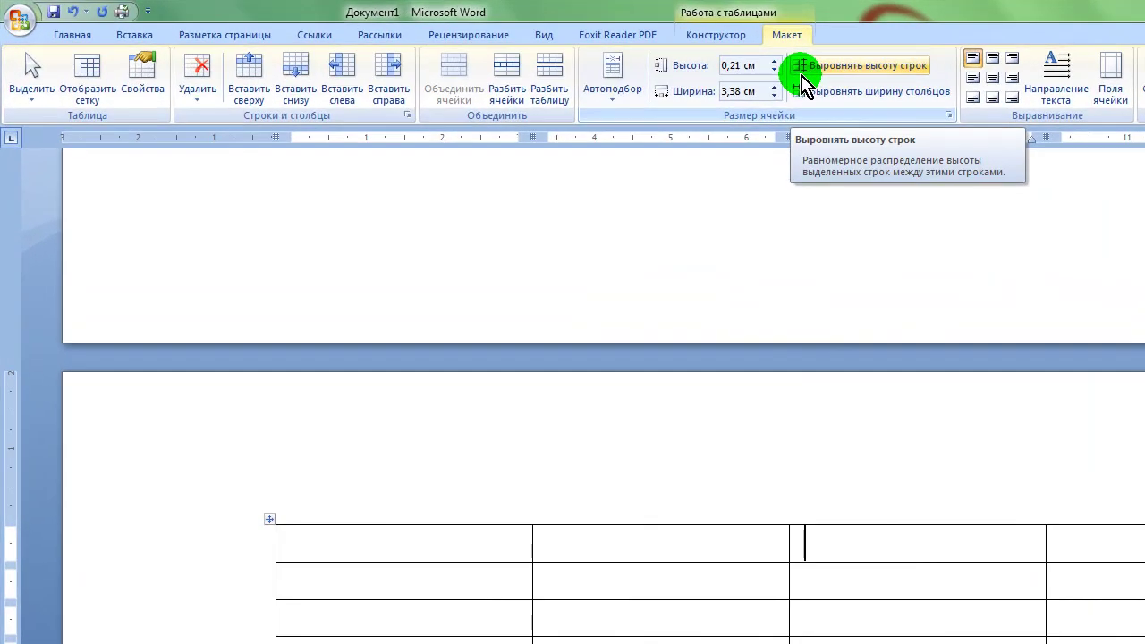
{"action": "left_click", "coordinate": [729, 36]}
{"action": "left_click", "coordinate": [781, 36]}
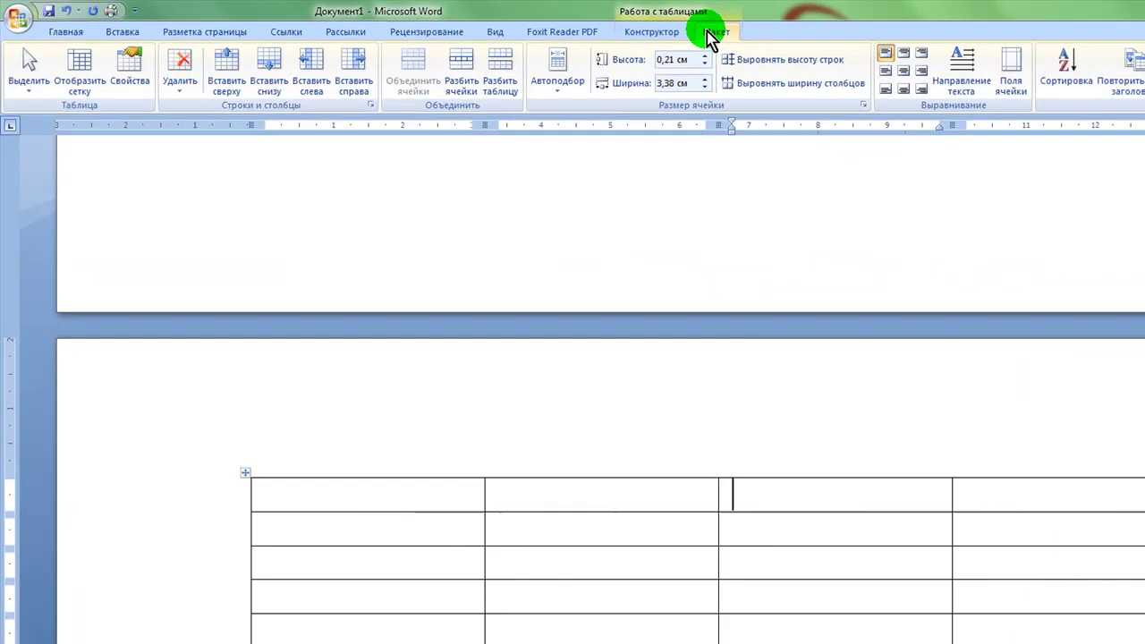
{"action": "left_click", "coordinate": [657, 32]}
{"action": "left_click", "coordinate": [92, 23]}
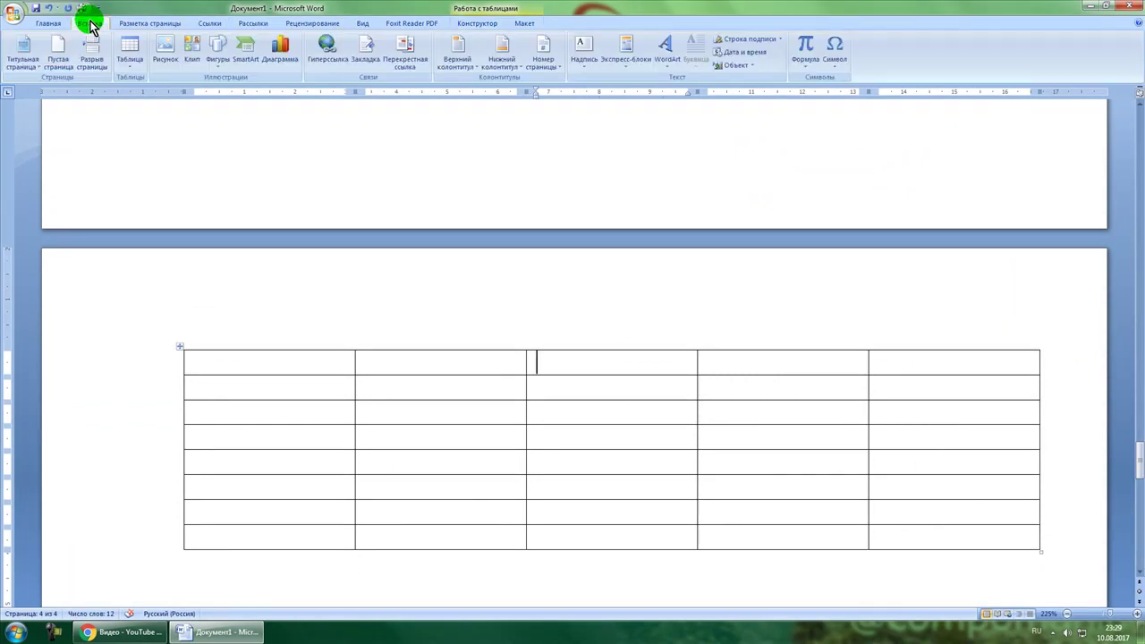
{"action": "left_click", "coordinate": [480, 24]}
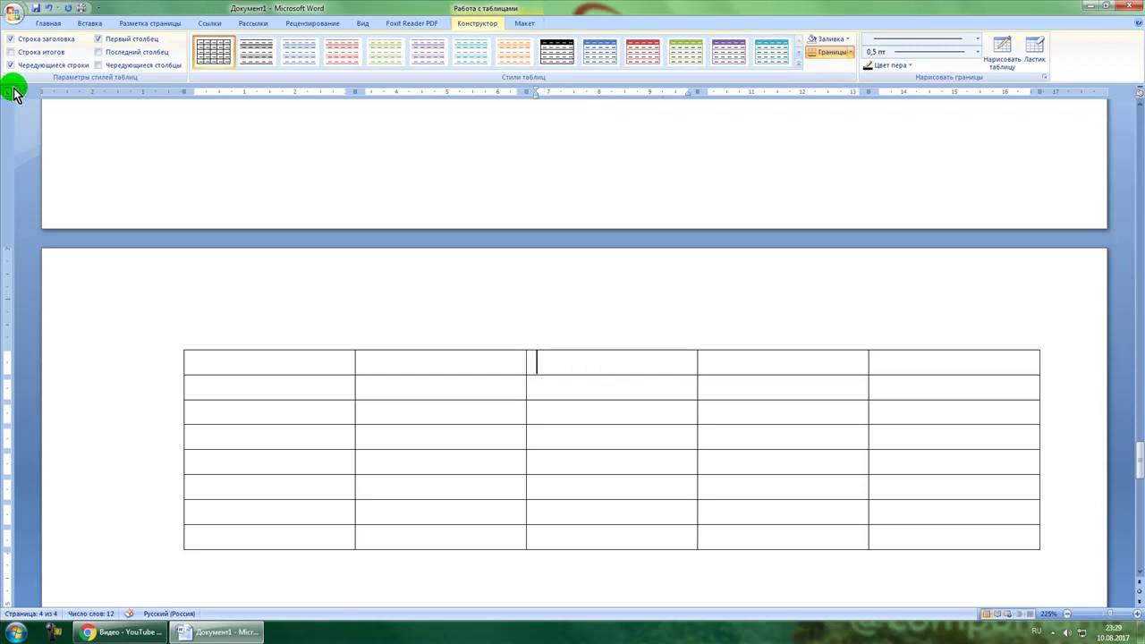
{"action": "left_click", "coordinate": [521, 24]}
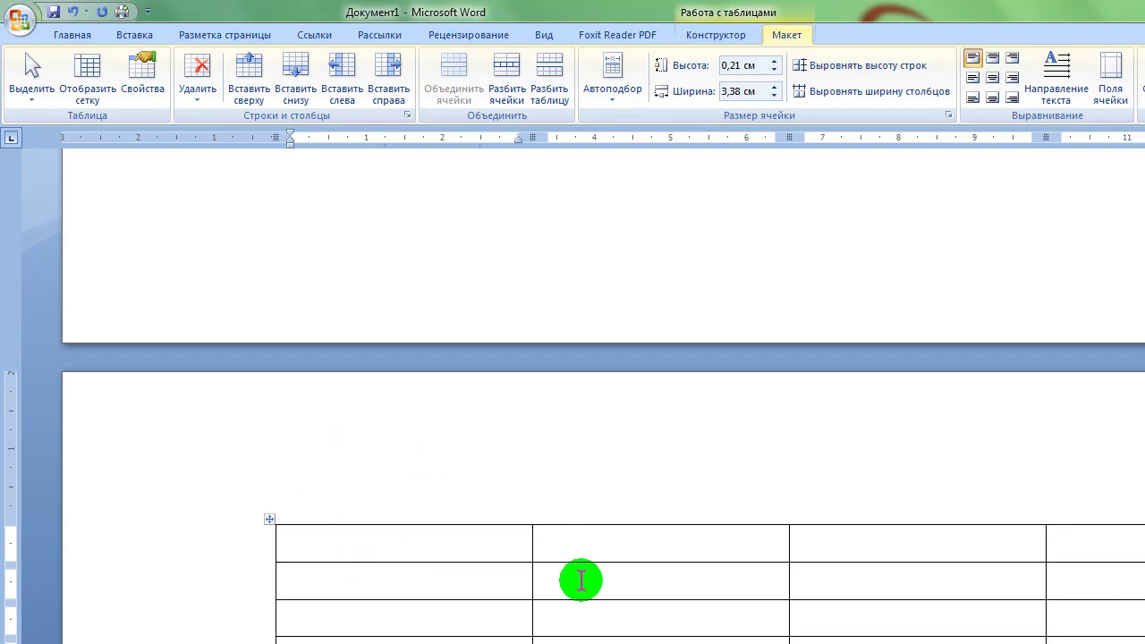
{"action": "left_click", "coordinate": [134, 34]}
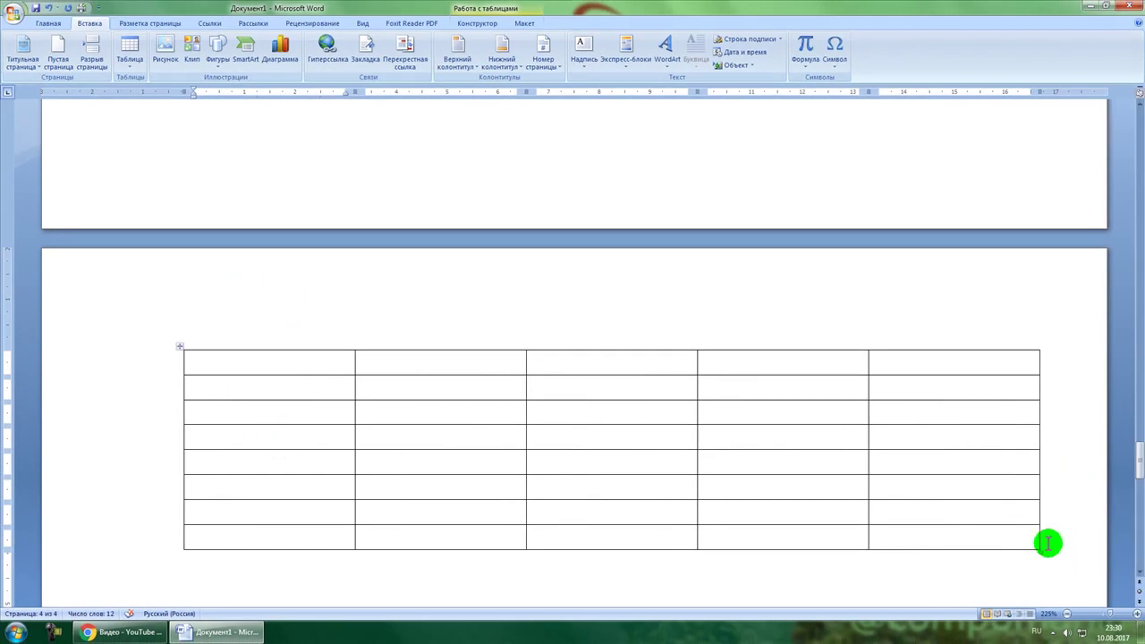
Add a row at the bottom of the table from the end of its last row
{"action": "scroll", "coordinate": [832, 466], "scroll_direction": "down", "scroll_amount": 1}
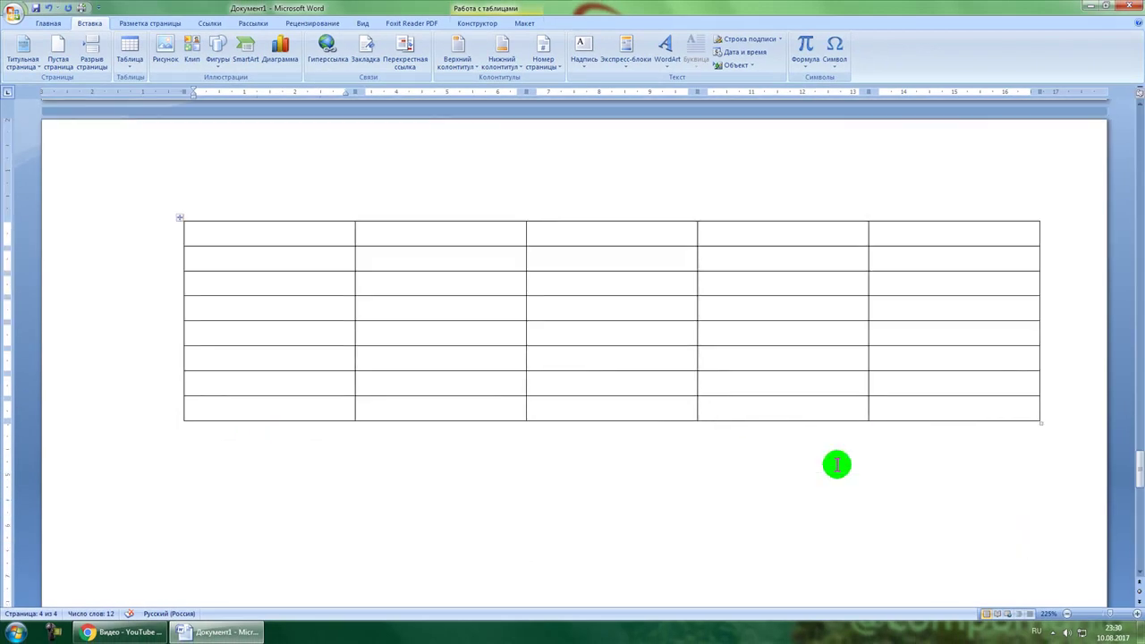
{"action": "left_click", "coordinate": [1061, 415]}
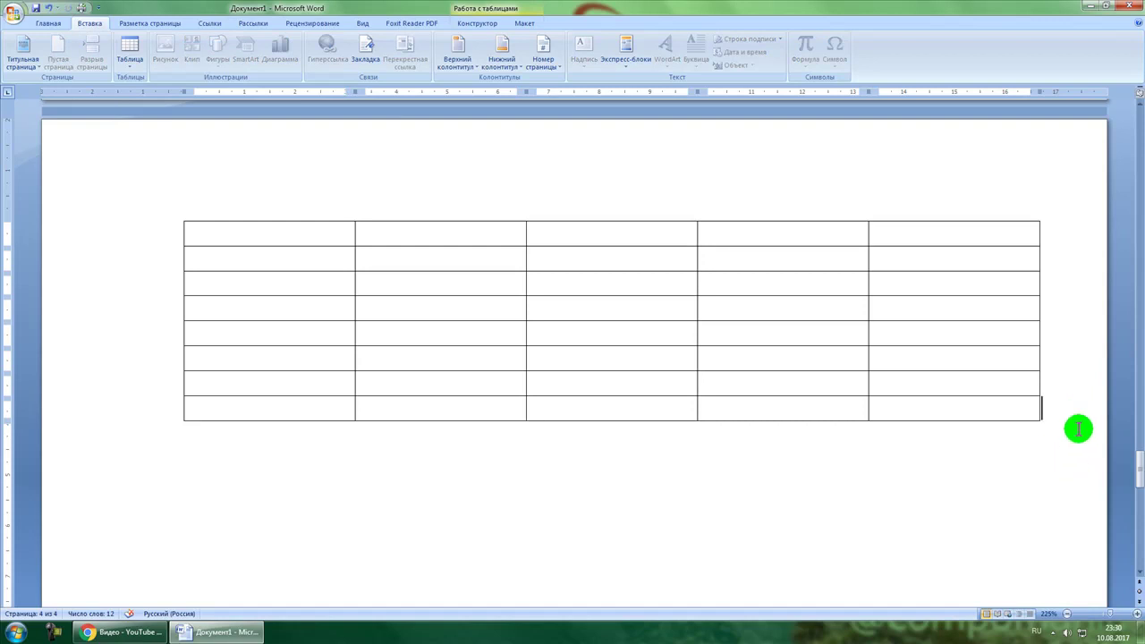
{"action": "key", "text": "Return"}
Insert the picture "Гортензия" from the "Образцы изображений" folder below the table on the fourth page
{"action": "left_click", "coordinate": [825, 473]}
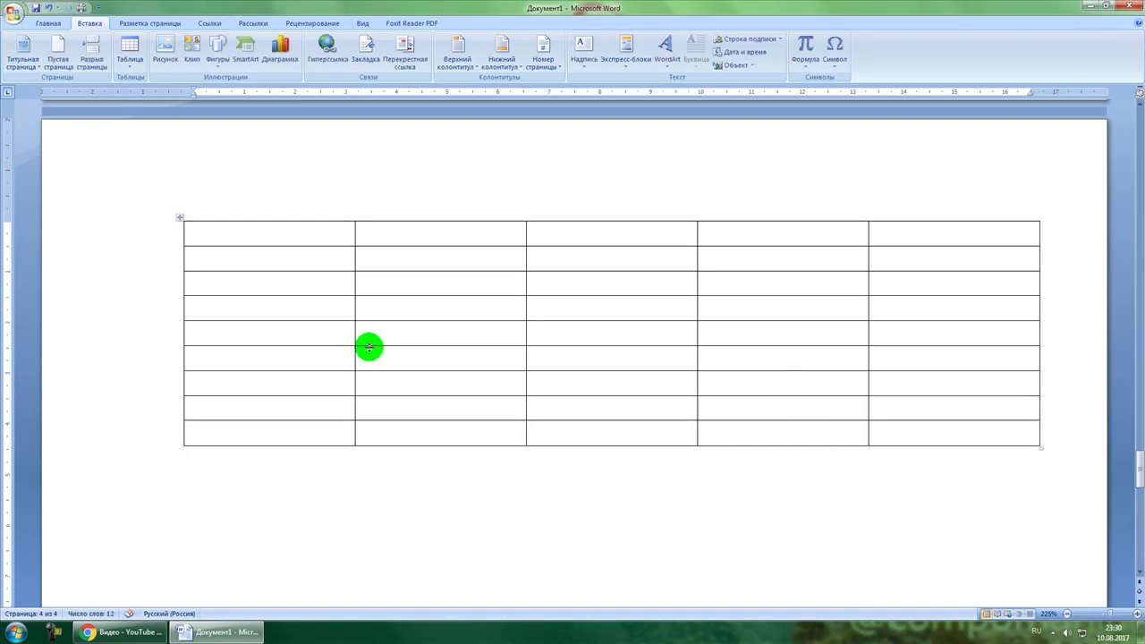
{"action": "scroll", "coordinate": [206, 118], "scroll_direction": "down", "scroll_amount": 1}
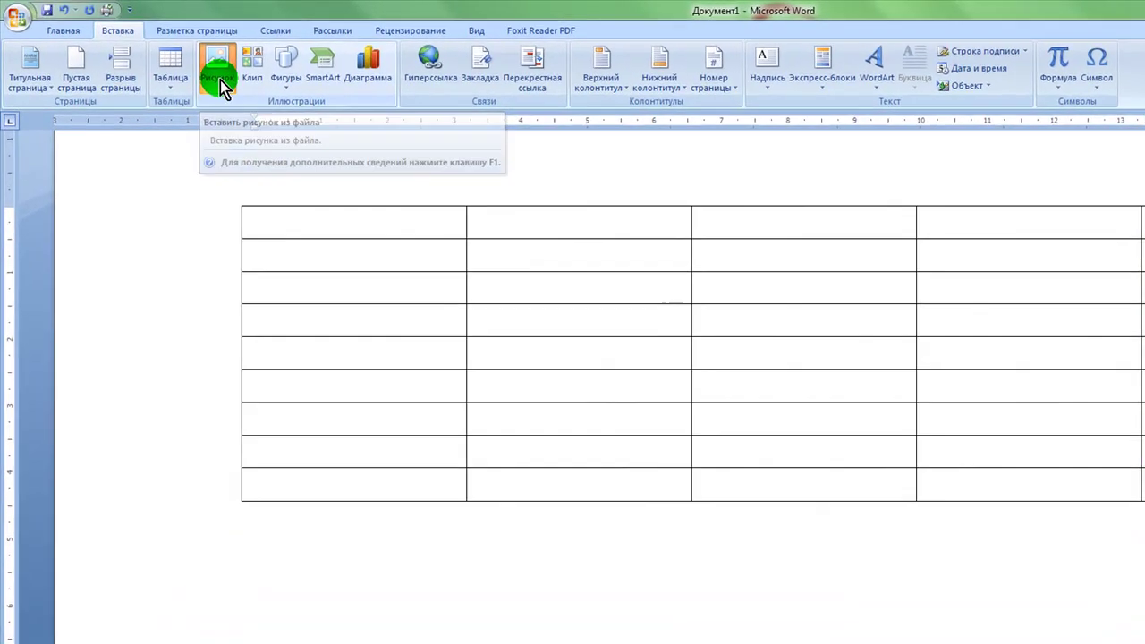
{"action": "left_click", "coordinate": [219, 77]}
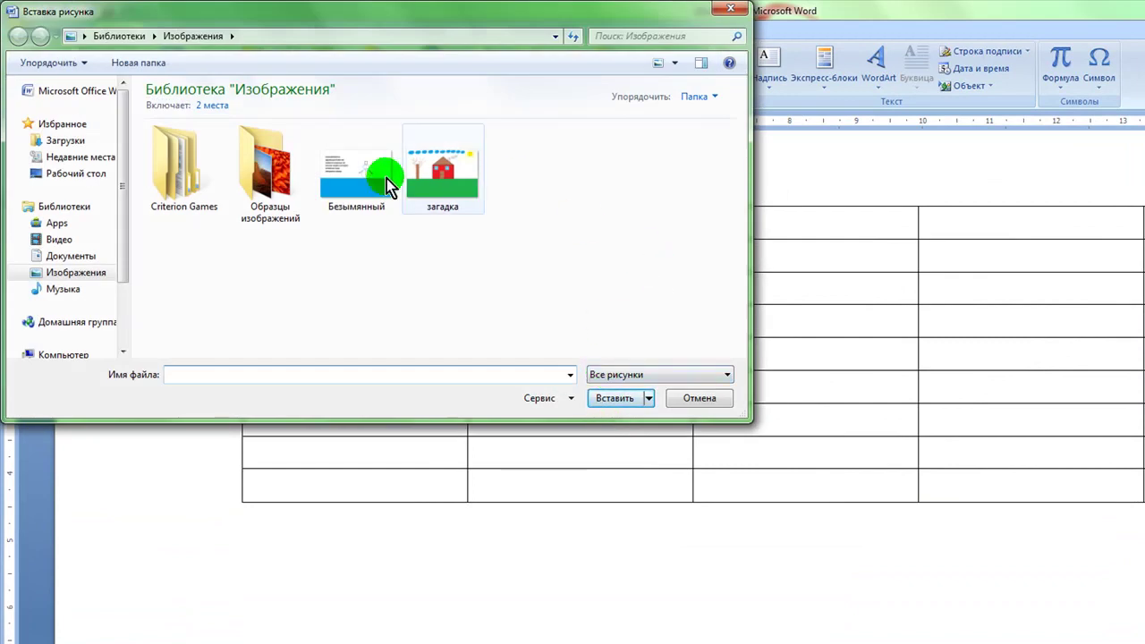
{"action": "double_click", "coordinate": [249, 165]}
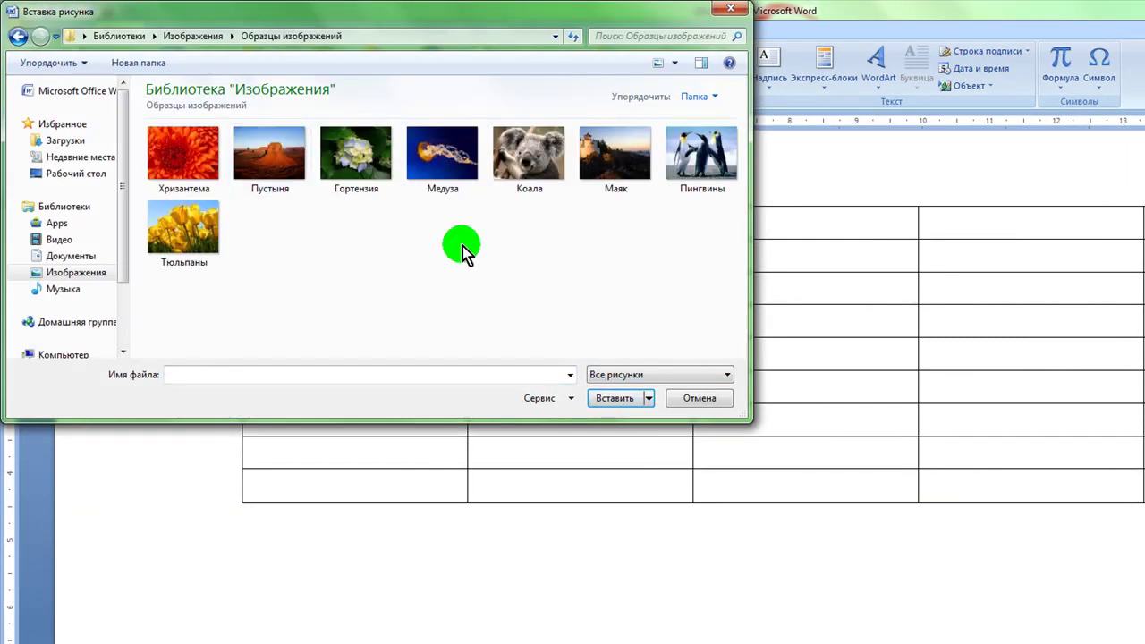
{"action": "left_click", "coordinate": [90, 273]}
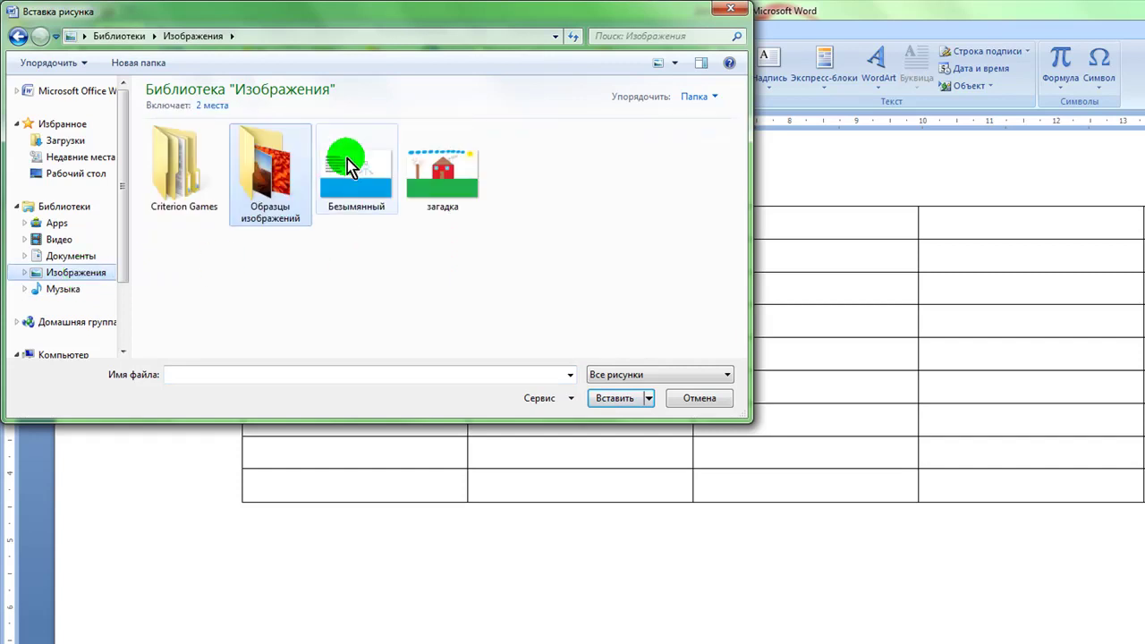
{"action": "double_click", "coordinate": [277, 173]}
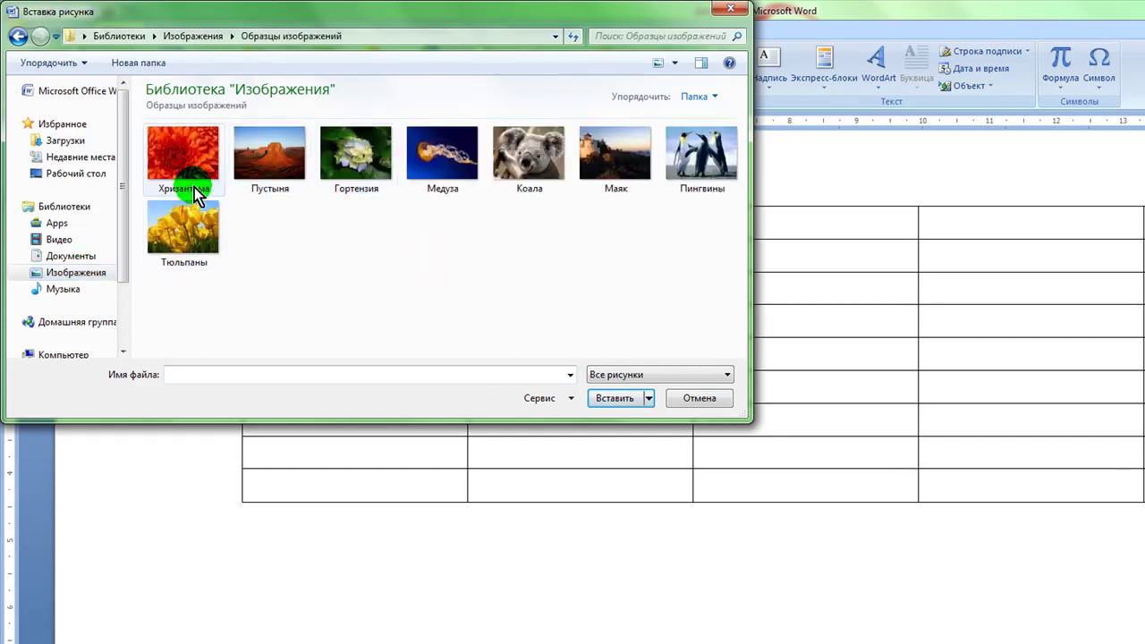
{"action": "double_click", "coordinate": [358, 152]}
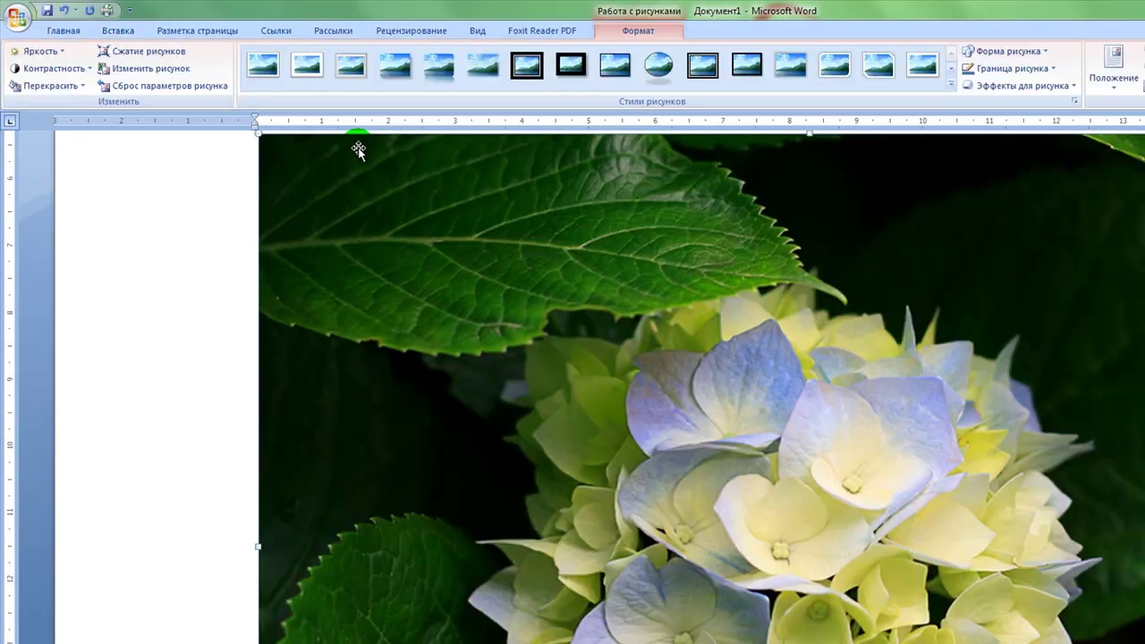
{"action": "scroll", "coordinate": [357, 149], "scroll_direction": "up", "scroll_amount": 3}
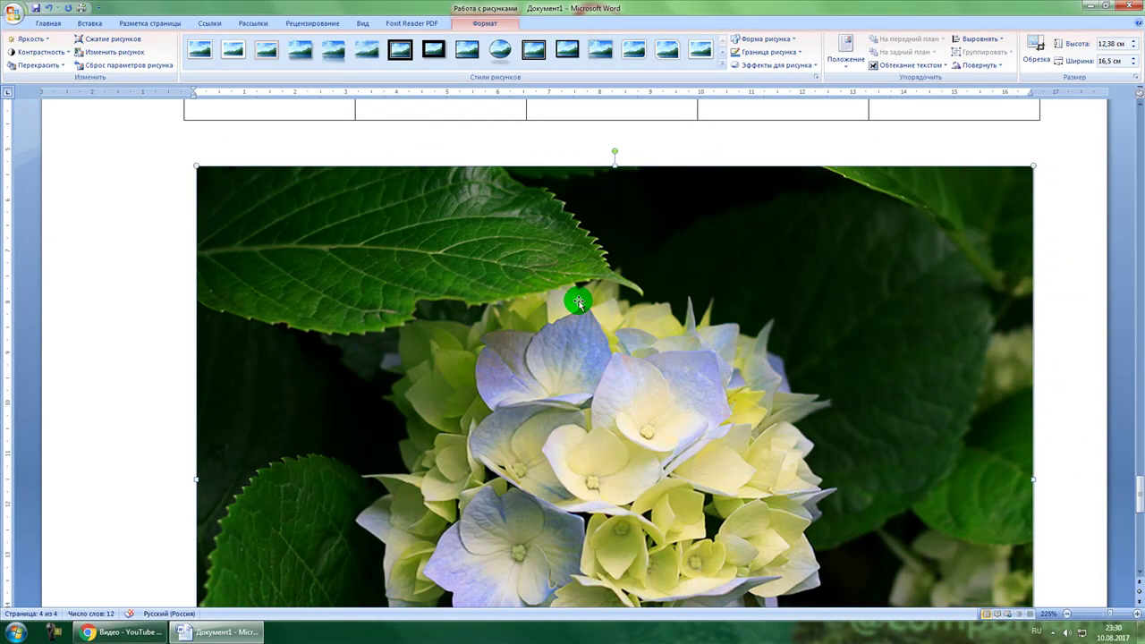
Review the inserted flower picture with its formatting tools and place the cursor below it
{"action": "left_click", "coordinate": [486, 24]}
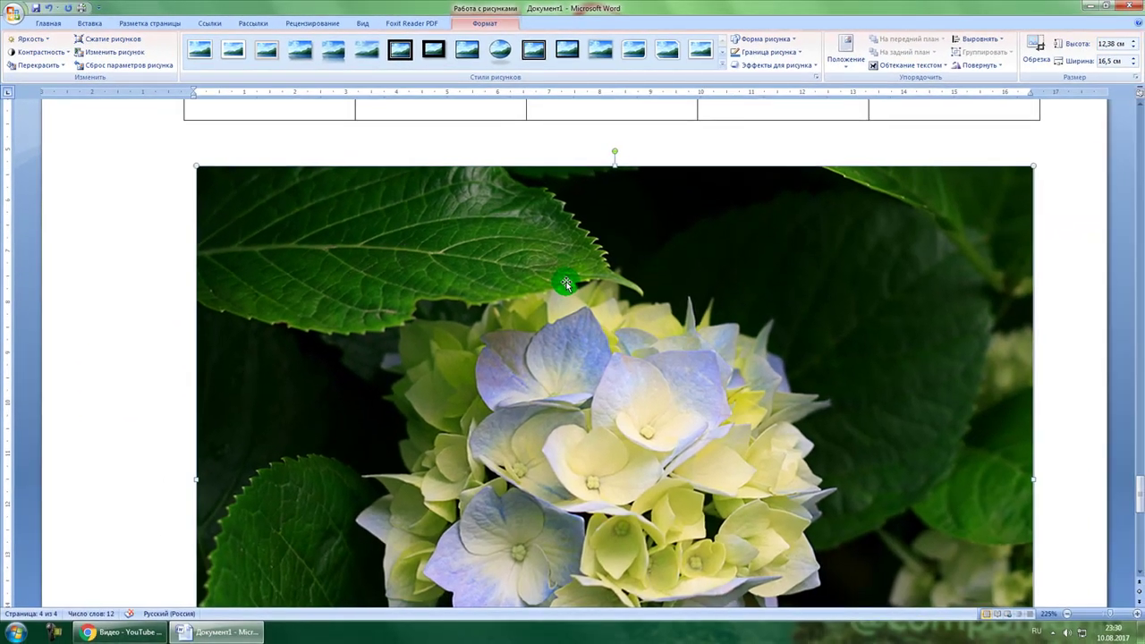
{"action": "scroll", "coordinate": [848, 427], "scroll_direction": "down", "scroll_amount": 2}
{"action": "scroll", "coordinate": [566, 283], "scroll_direction": "up", "scroll_amount": 3}
{"action": "scroll", "coordinate": [566, 283], "scroll_direction": "down", "scroll_amount": 3}
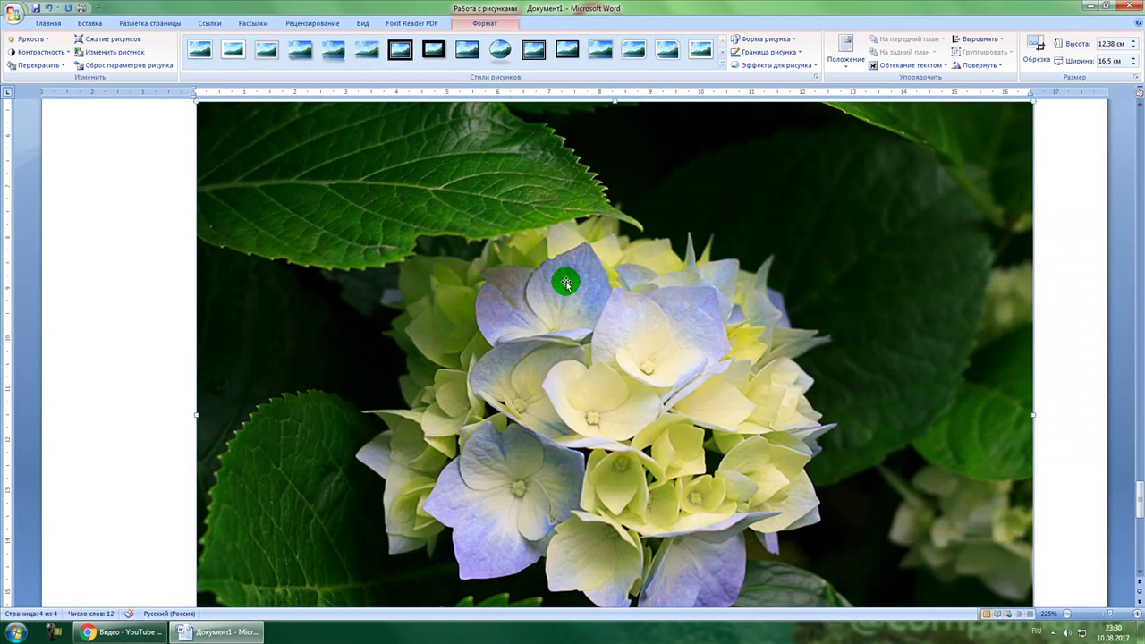
{"action": "scroll", "coordinate": [566, 283], "scroll_direction": "down", "scroll_amount": 5}
{"action": "left_click", "coordinate": [1057, 351]}
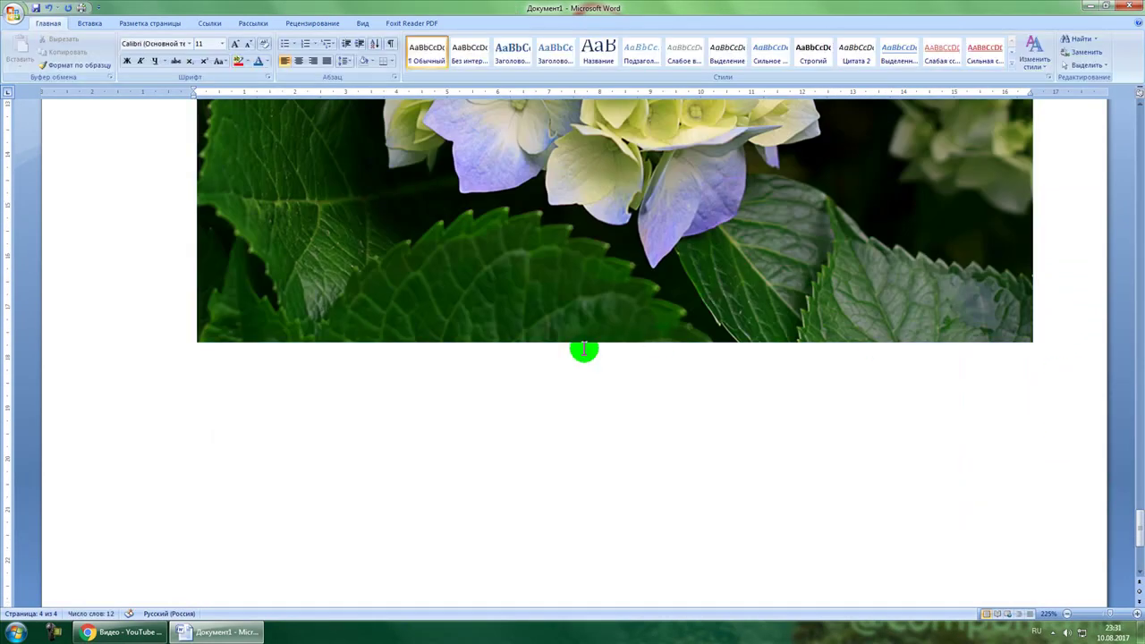
Search the clip art for "компьютер", including the clips from Microsoft Office Online
{"action": "left_click", "coordinate": [76, 25]}
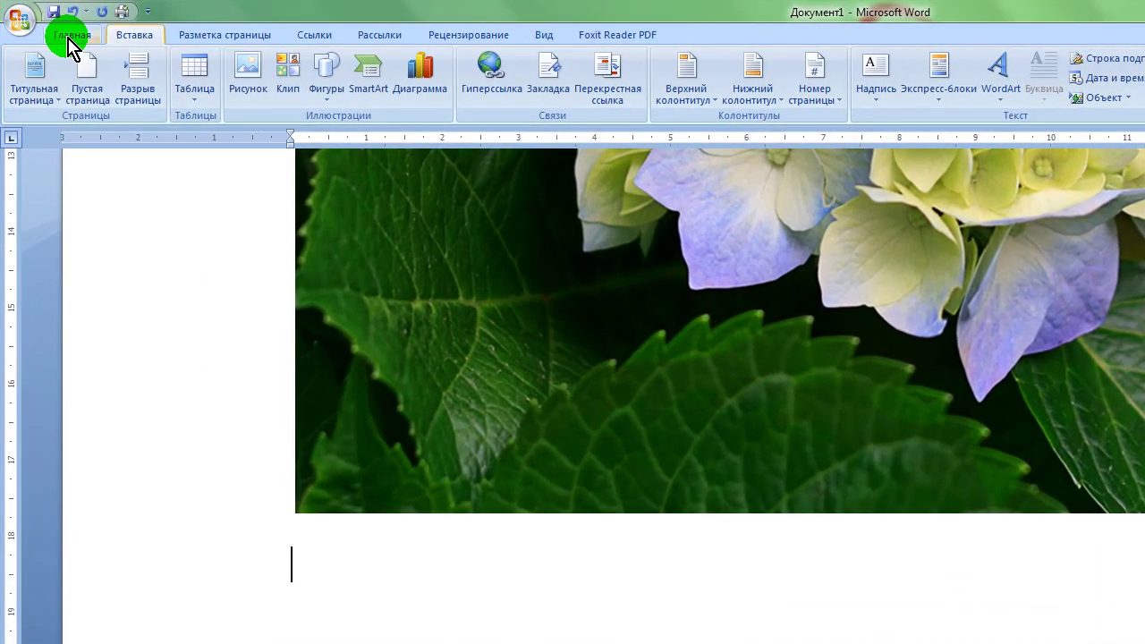
{"action": "left_click", "coordinate": [290, 79]}
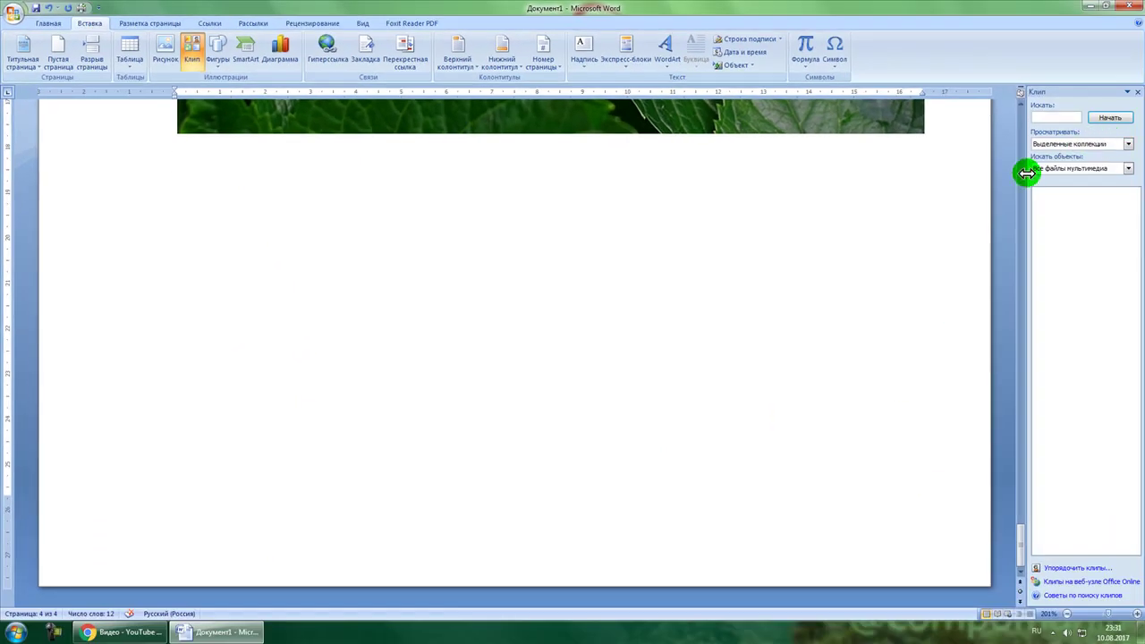
{"action": "left_click_drag", "start_coordinate": [1026, 172], "coordinate": [996, 178]}
{"action": "left_click", "coordinate": [1041, 117]}
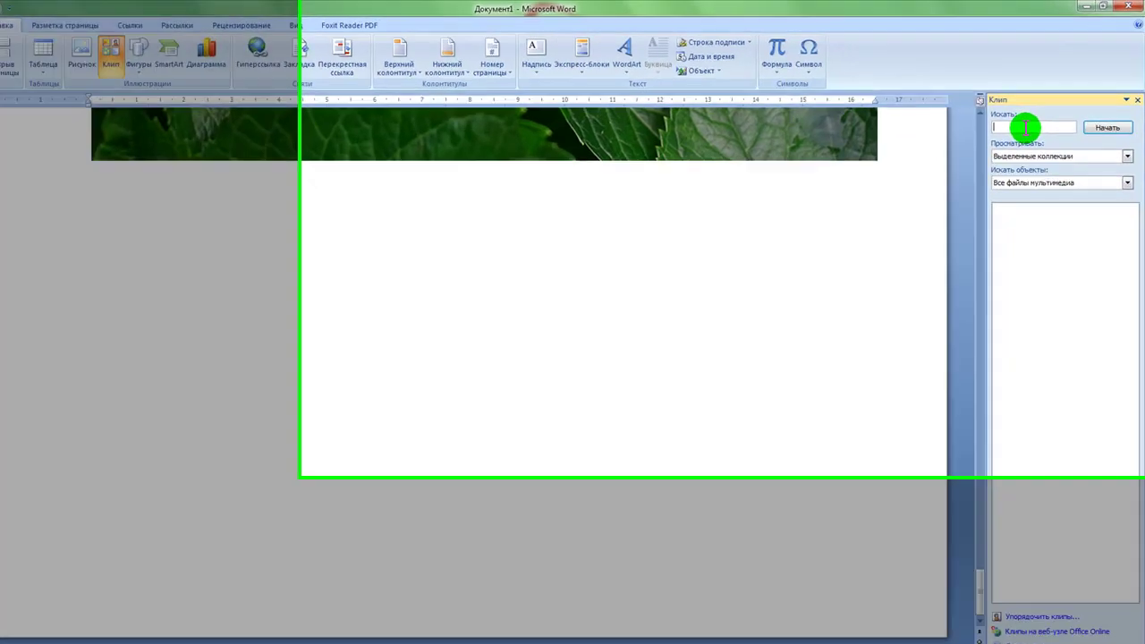
{"action": "type", "text": "компьютер"}
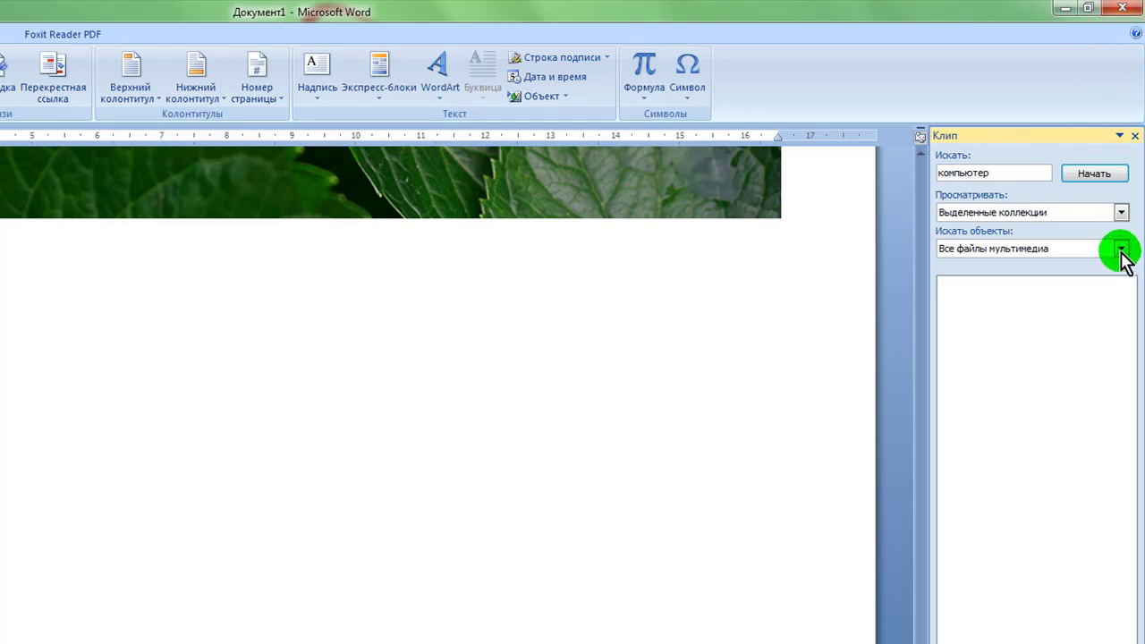
{"action": "left_click", "coordinate": [1105, 176]}
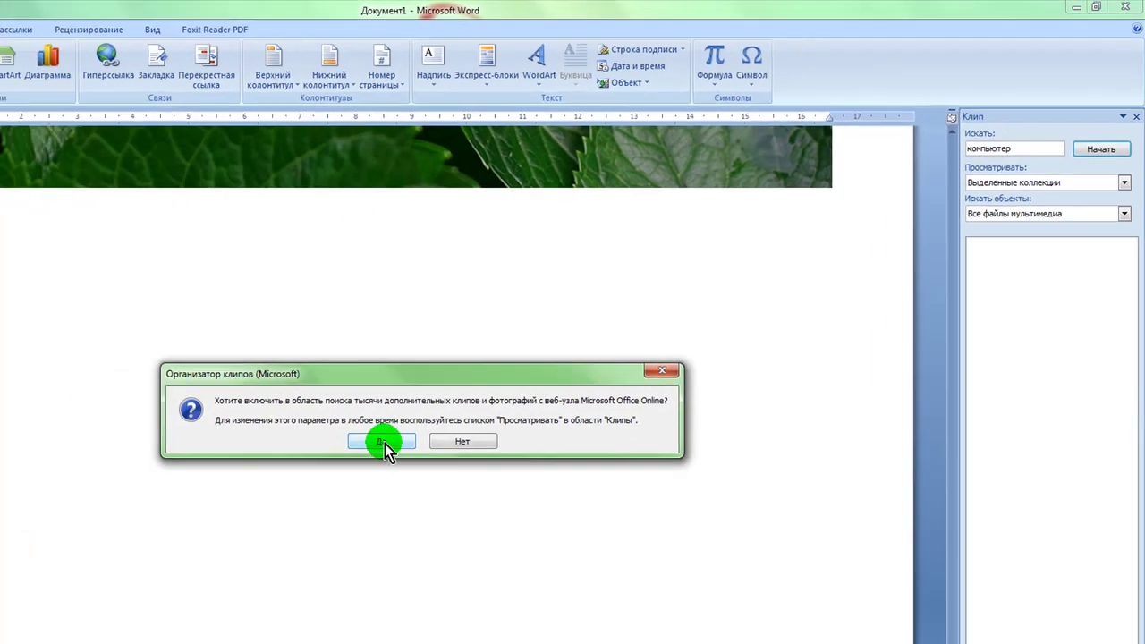
{"action": "left_click", "coordinate": [257, 514]}
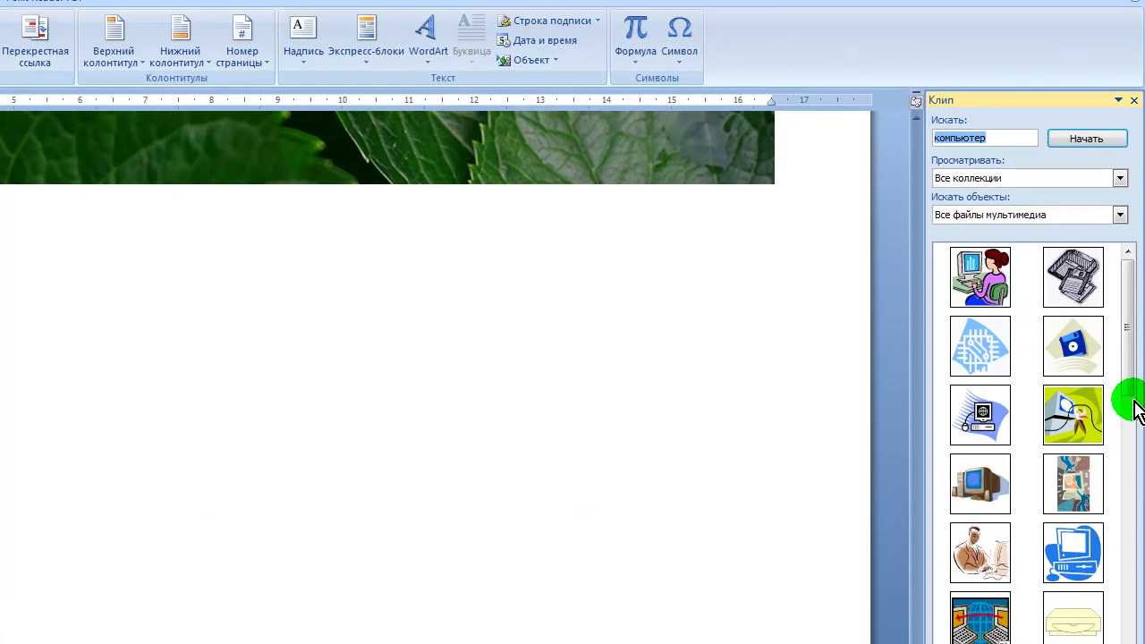
Browse the found clips and insert the beige desktop computer with speakers below the flower picture
{"action": "left_click_drag", "start_coordinate": [1131, 328], "coordinate": [1130, 416]}
{"action": "left_click_drag", "start_coordinate": [1131, 482], "coordinate": [1134, 375]}
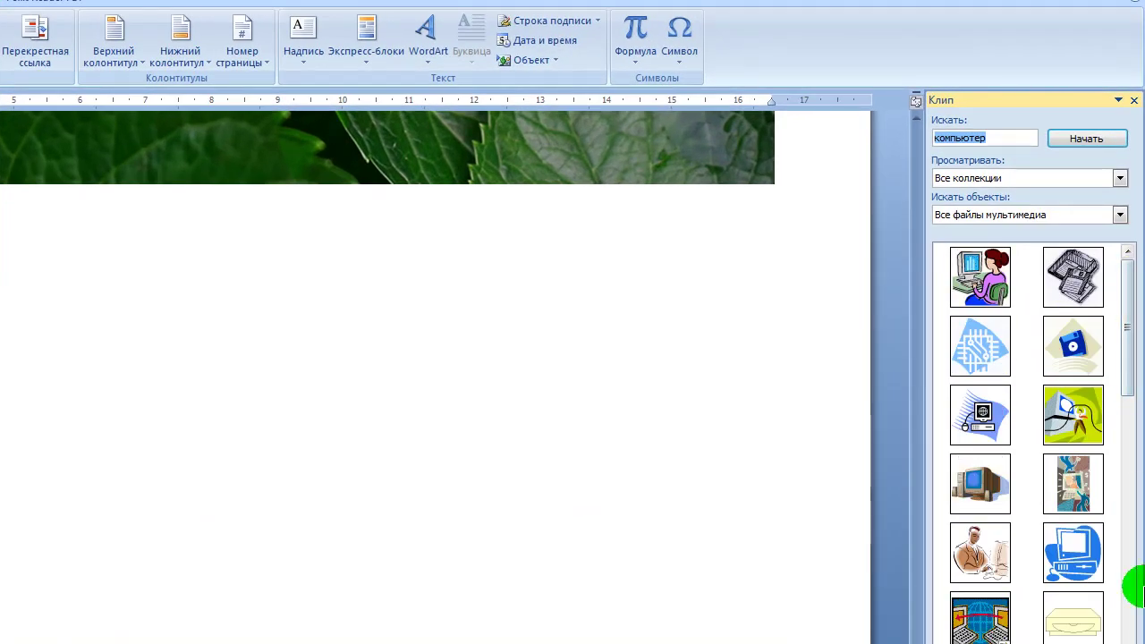
{"action": "left_click", "coordinate": [974, 480]}
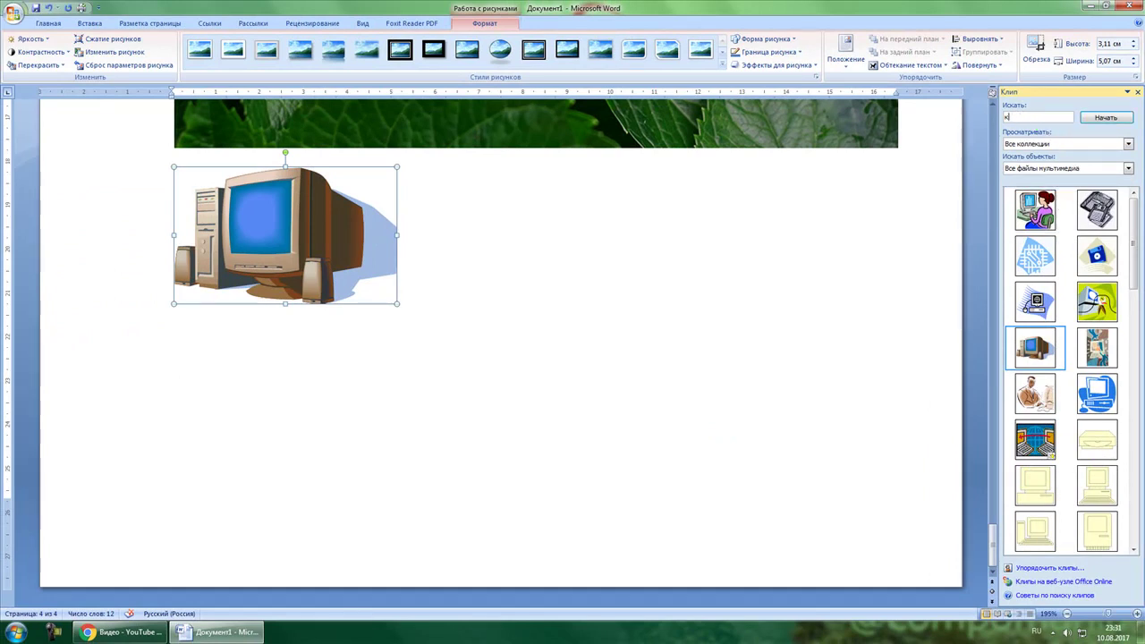
{"action": "left_click", "coordinate": [685, 308]}
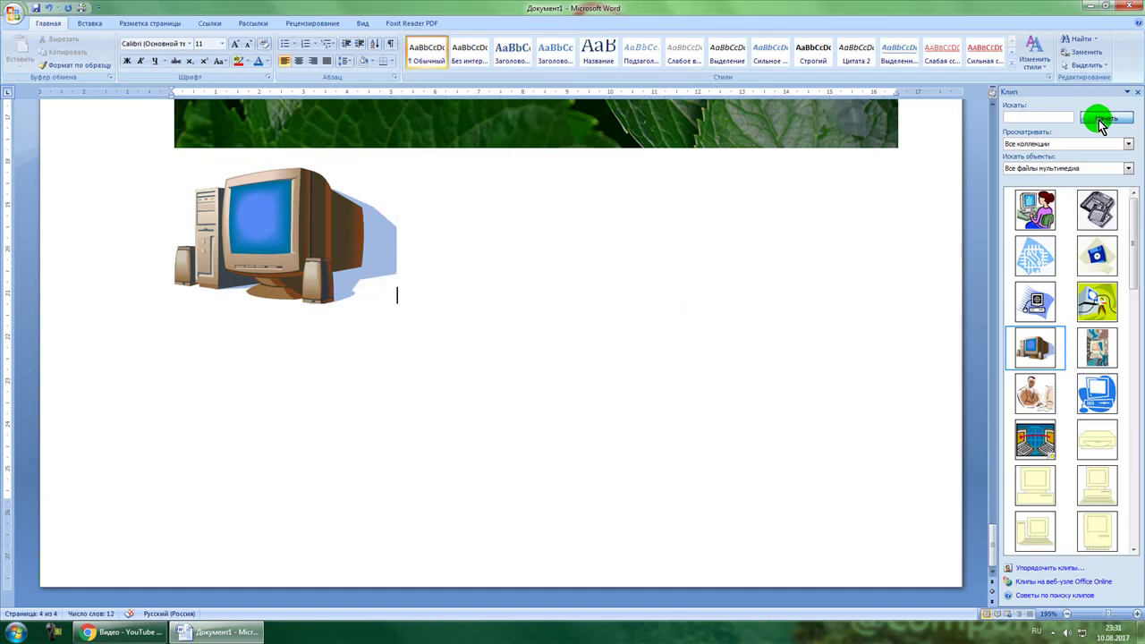
List clips without a search word, insert the yellow tractor beside the computer and close the clip art pane
{"action": "left_click", "coordinate": [1100, 120]}
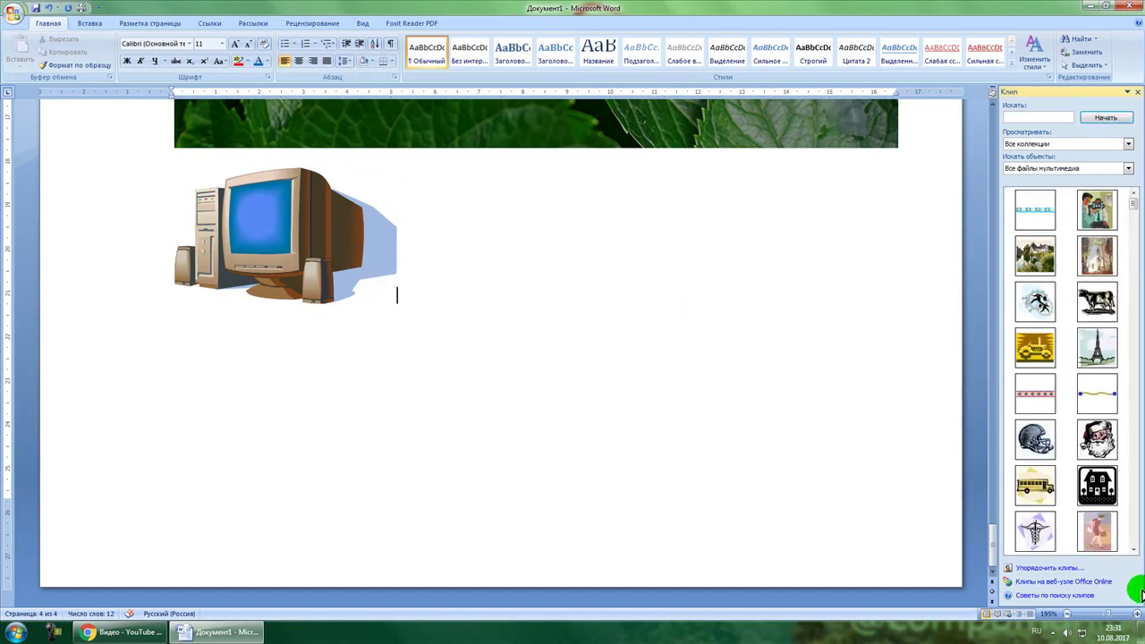
{"action": "left_click", "coordinate": [1034, 345]}
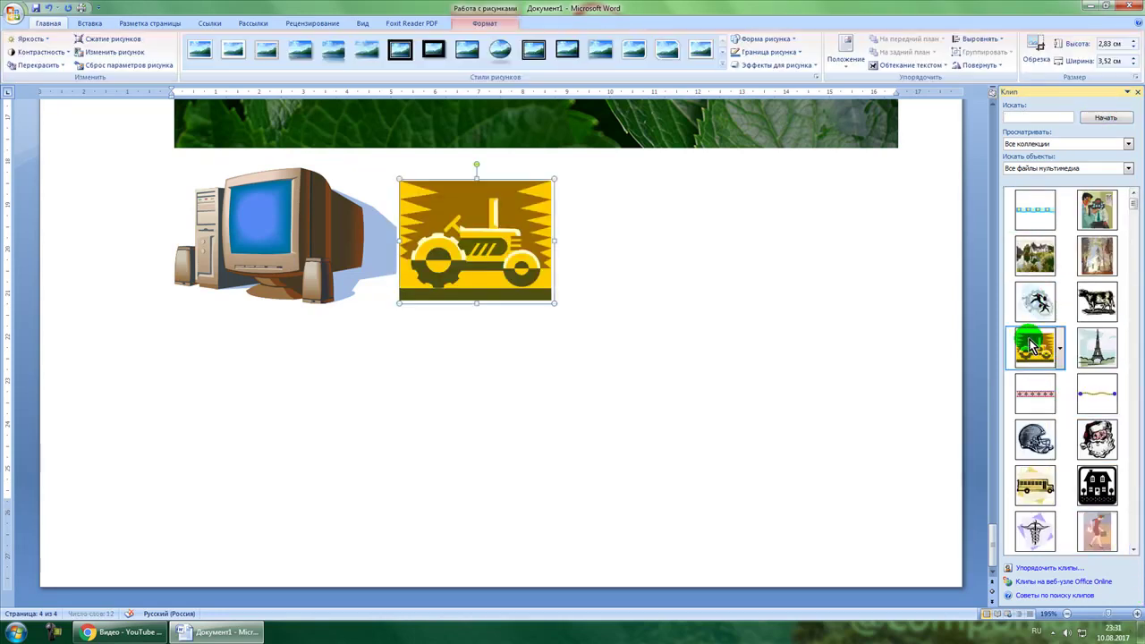
{"action": "left_click", "coordinate": [780, 293]}
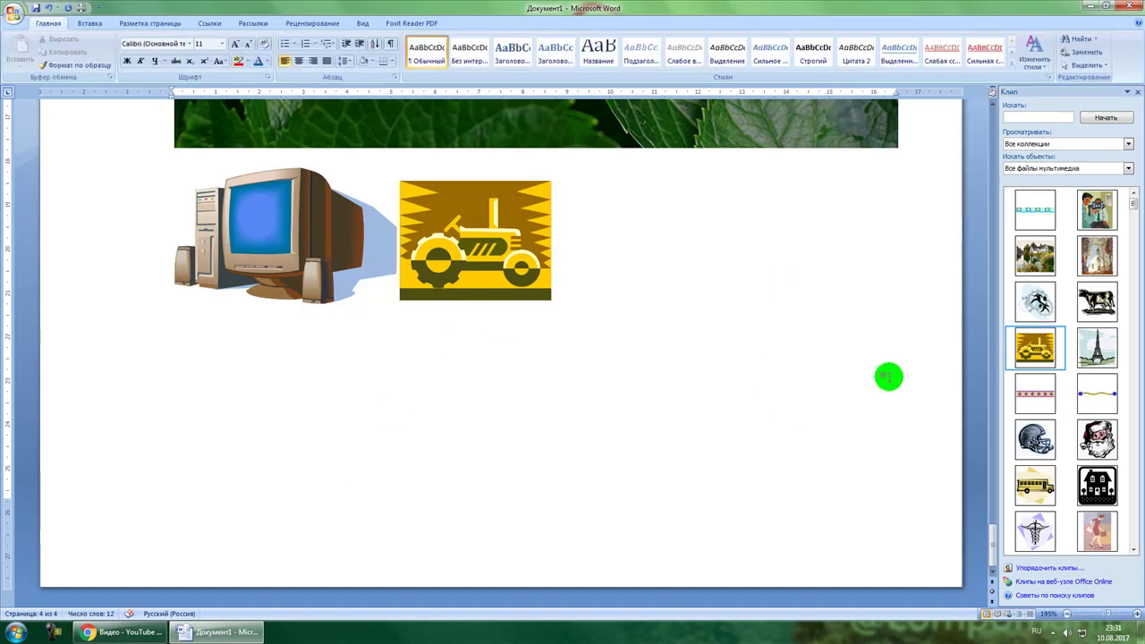
{"action": "left_click", "coordinate": [1137, 93]}
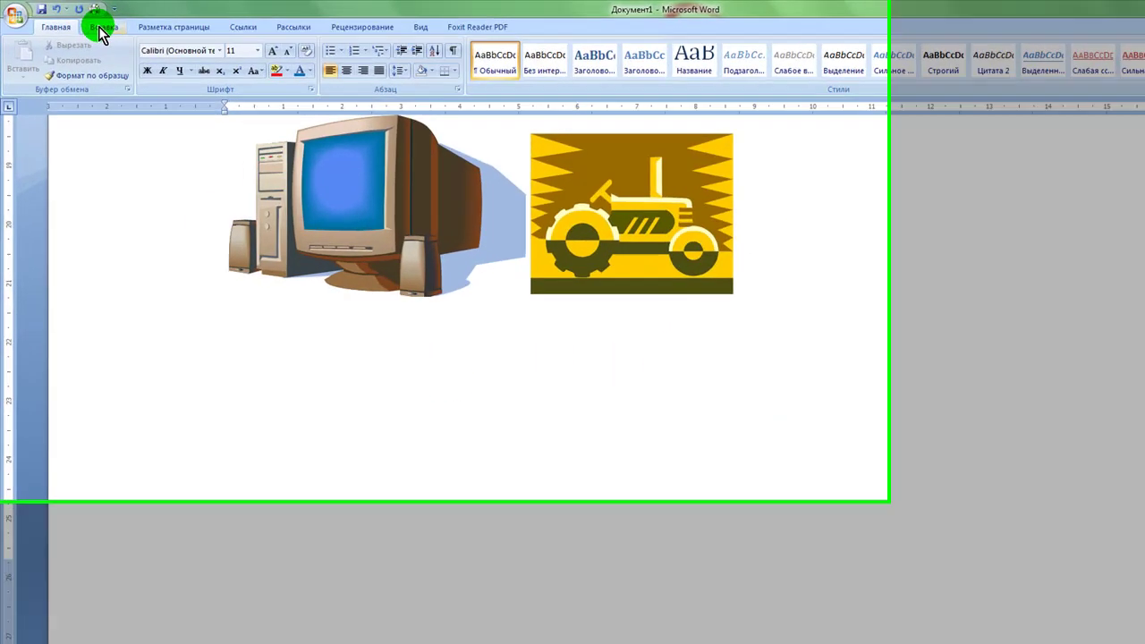
Draw a four-way block arrow in the free space to the right of the tractor clip
{"action": "left_click", "coordinate": [100, 27]}
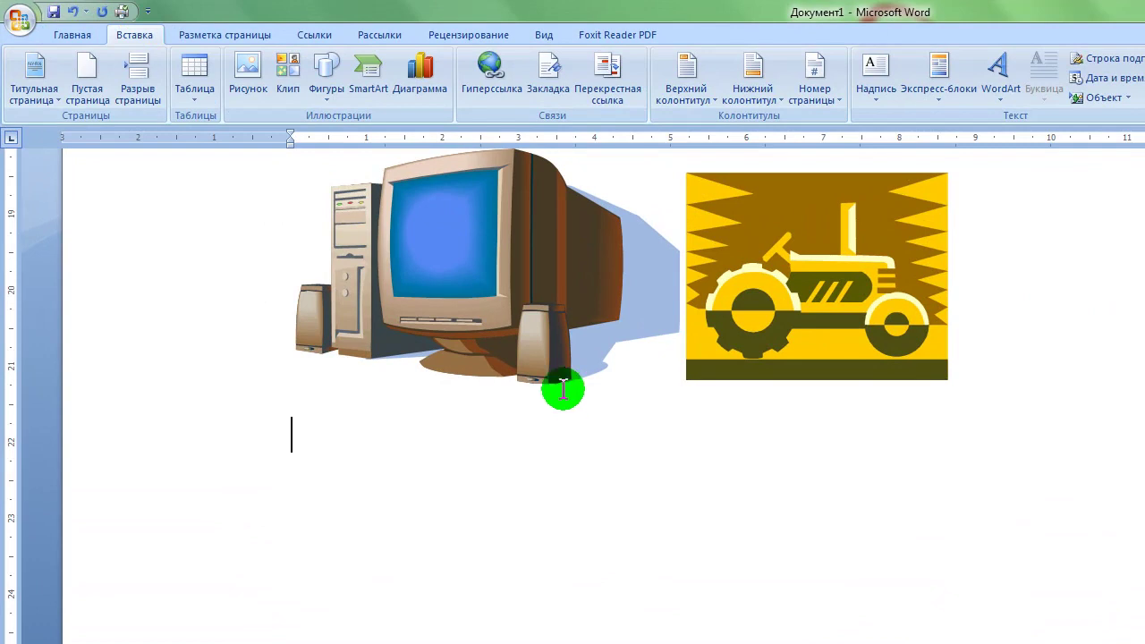
{"action": "left_click", "coordinate": [325, 73]}
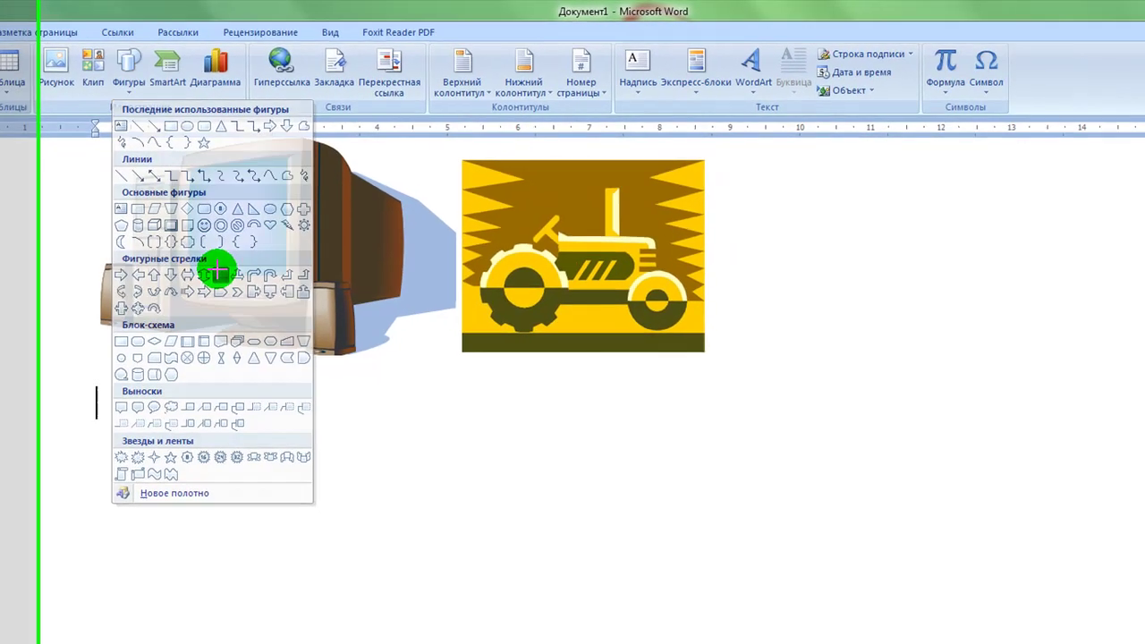
{"action": "left_click", "coordinate": [428, 297]}
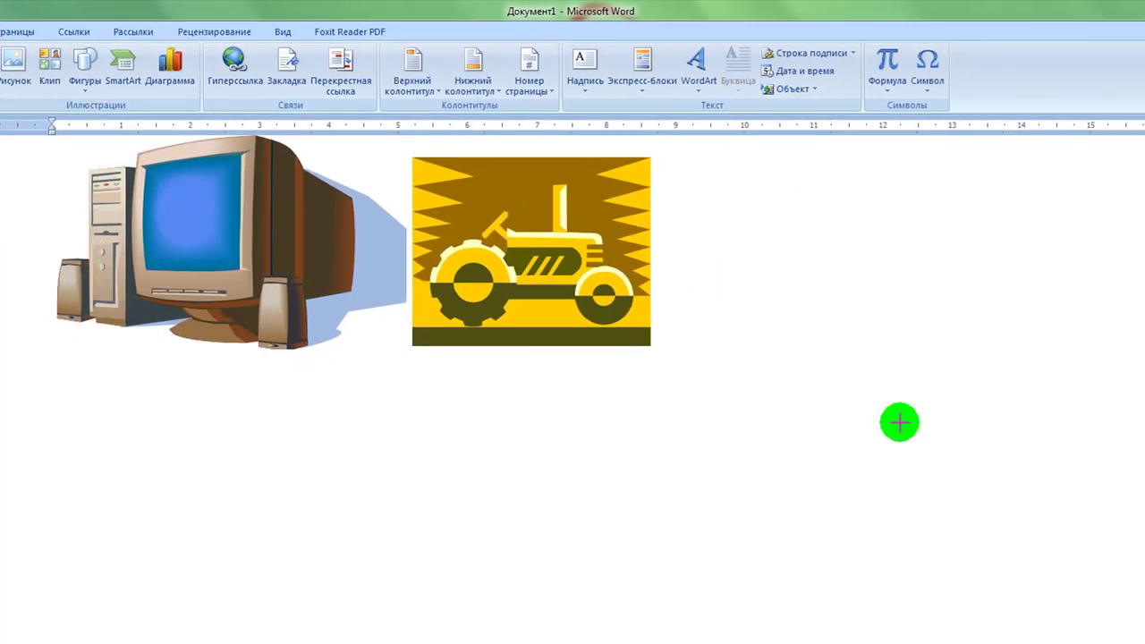
{"action": "left_click_drag", "start_coordinate": [1059, 479], "coordinate": [1104, 522]}
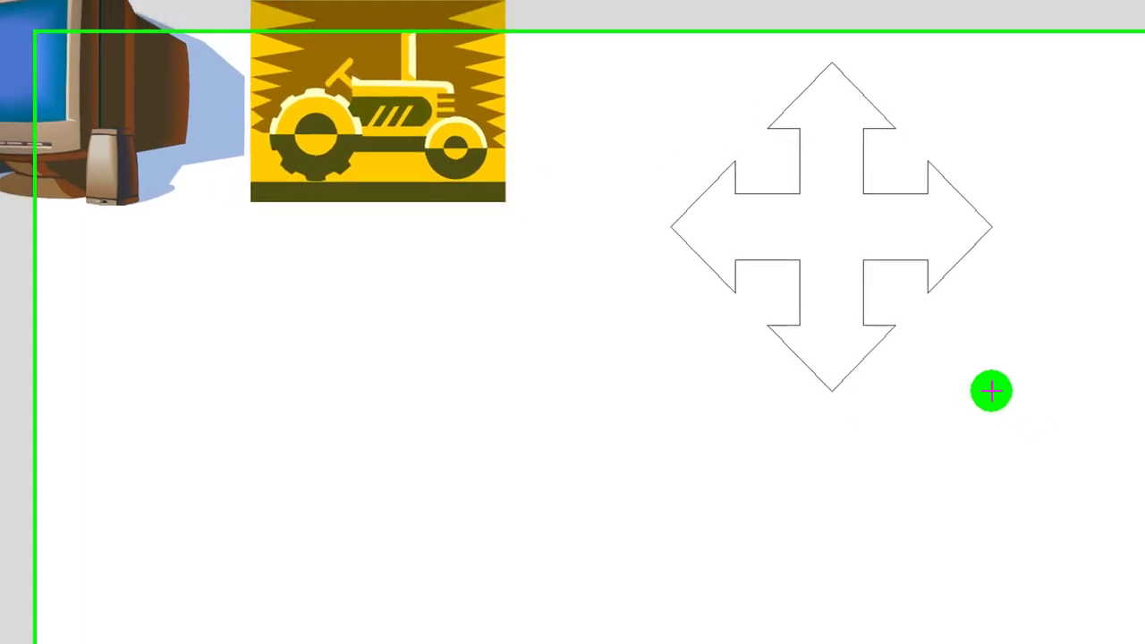
{"action": "mouse_move", "coordinate": [991, 391]}
{"action": "left_mouse_down"}
{"action": "mouse_move", "coordinate": [1010, 389]}
{"action": "mouse_move", "coordinate": [974, 368]}
{"action": "mouse_move", "coordinate": [983, 369]}
{"action": "left_mouse_up"}
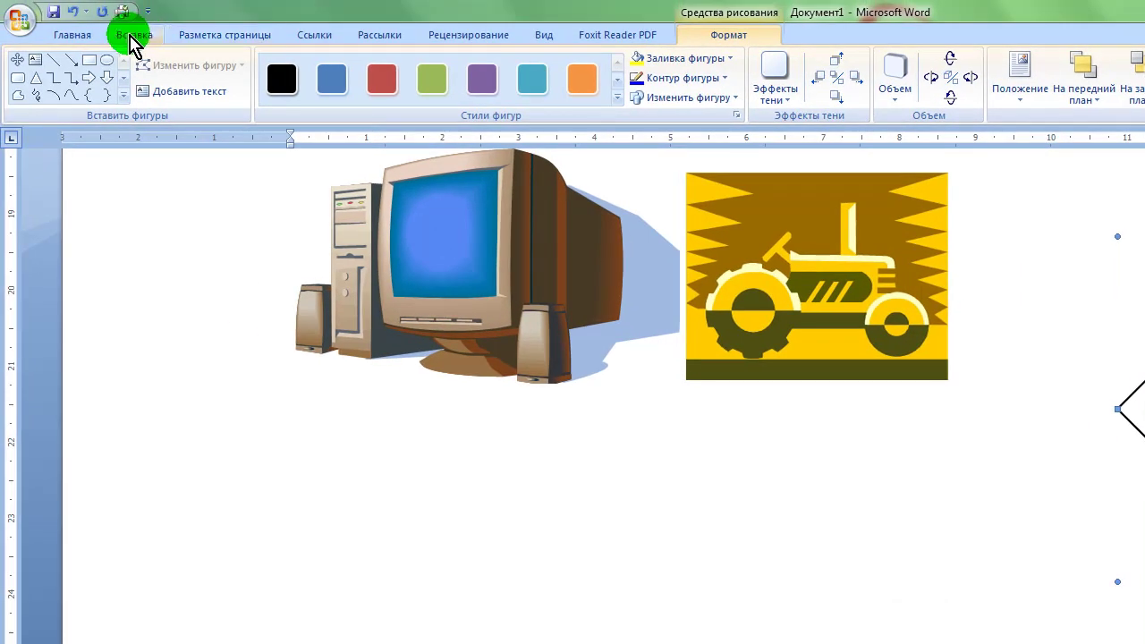
Draw the second explosion shape from the stars and banners group, about 5.5 cm wide and 2.8 cm high, below the computer clip
{"action": "left_click", "coordinate": [135, 36]}
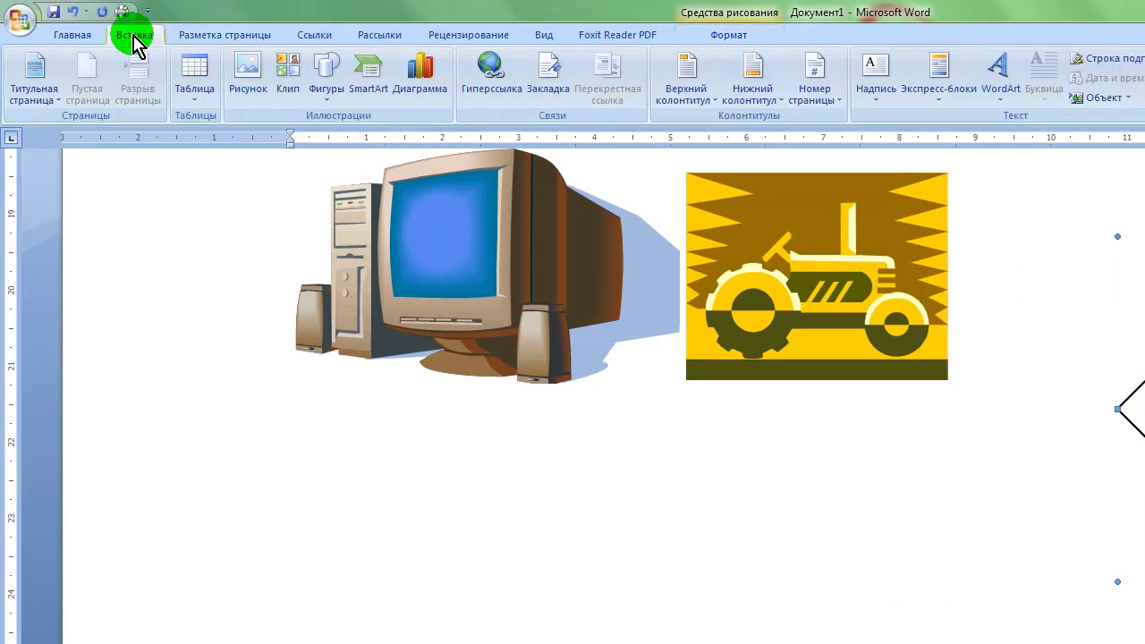
{"action": "left_click", "coordinate": [324, 82]}
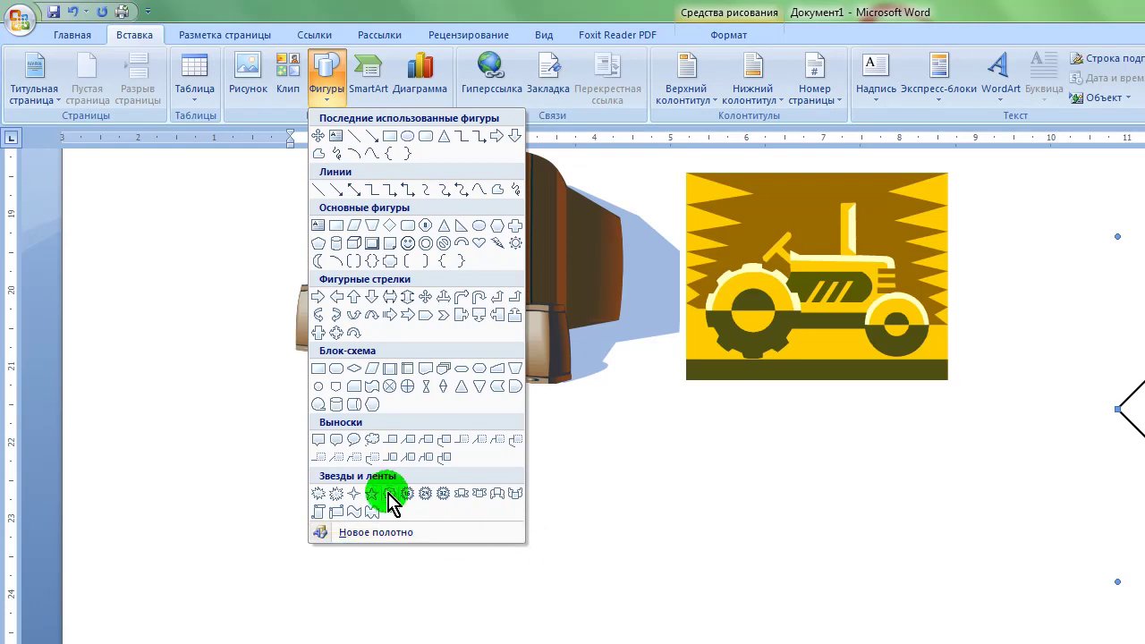
{"action": "left_click", "coordinate": [338, 496]}
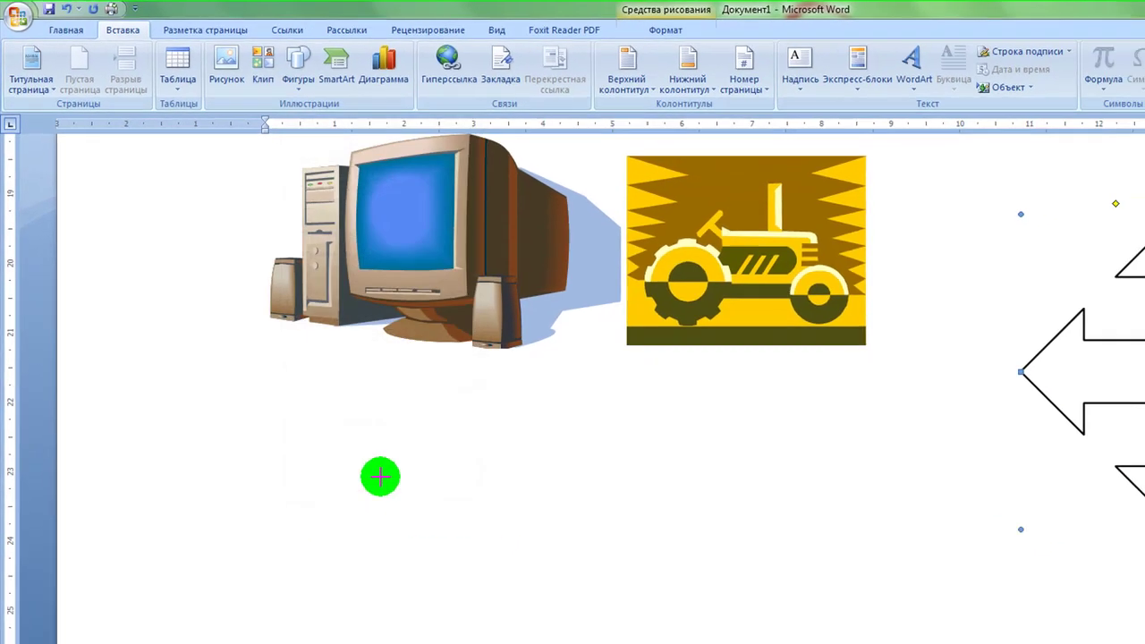
{"action": "left_click_drag", "start_coordinate": [380, 476], "coordinate": [762, 643]}
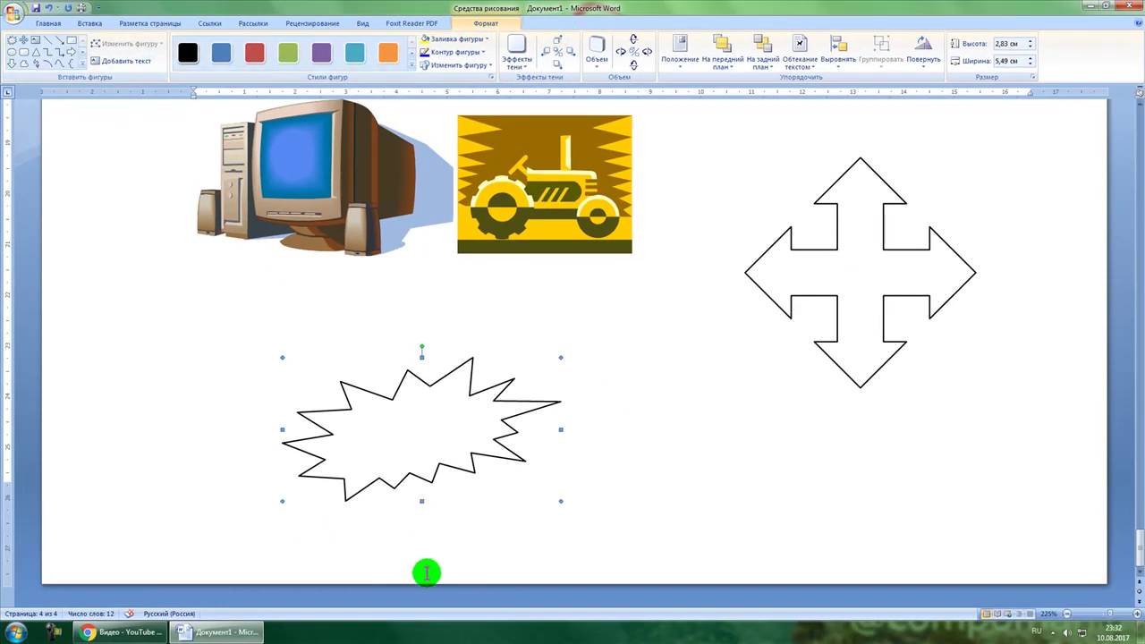
Move the explosion shape up and to the right so it sits just beneath the tractor clip
{"action": "left_click", "coordinate": [697, 445]}
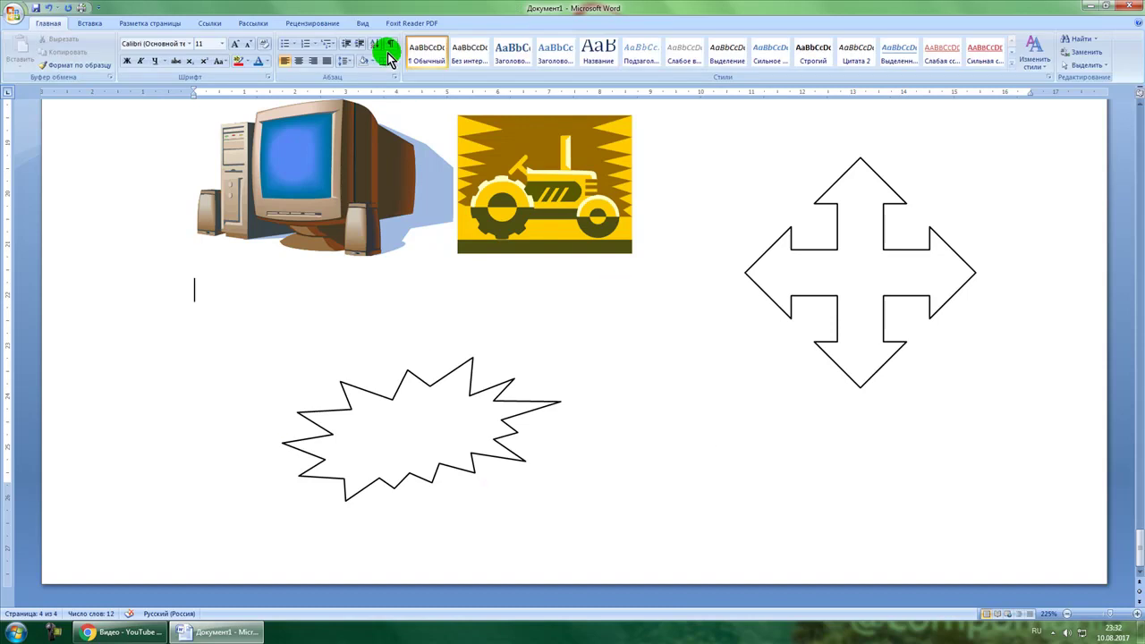
{"action": "left_click", "coordinate": [88, 24]}
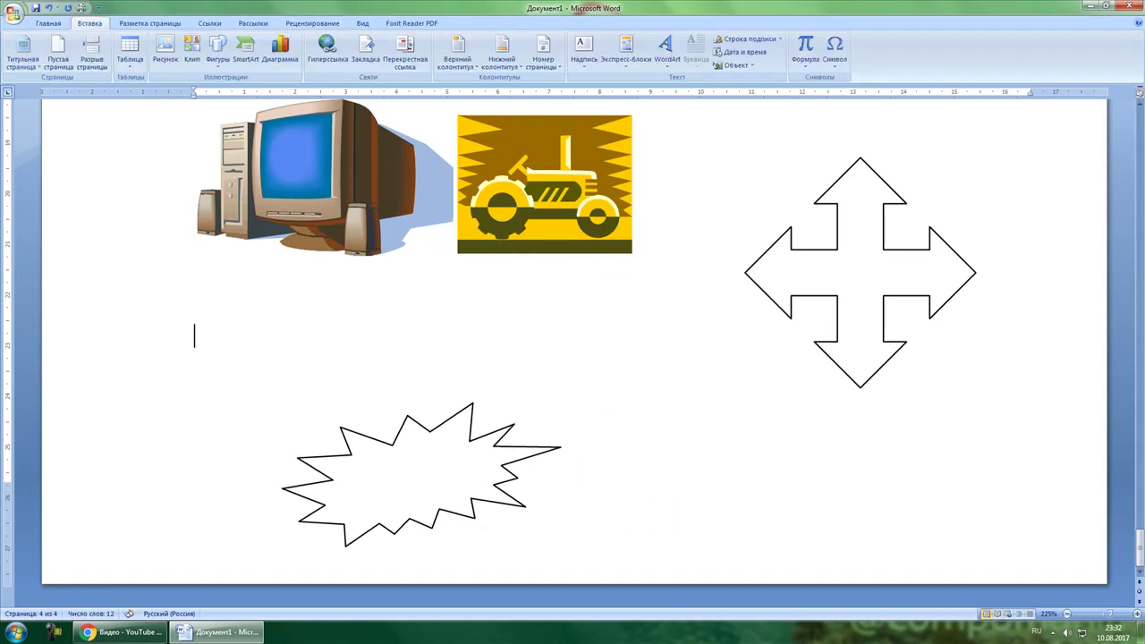
{"action": "left_click_drag", "start_coordinate": [419, 465], "coordinate": [559, 361]}
{"action": "left_click", "coordinate": [380, 444]}
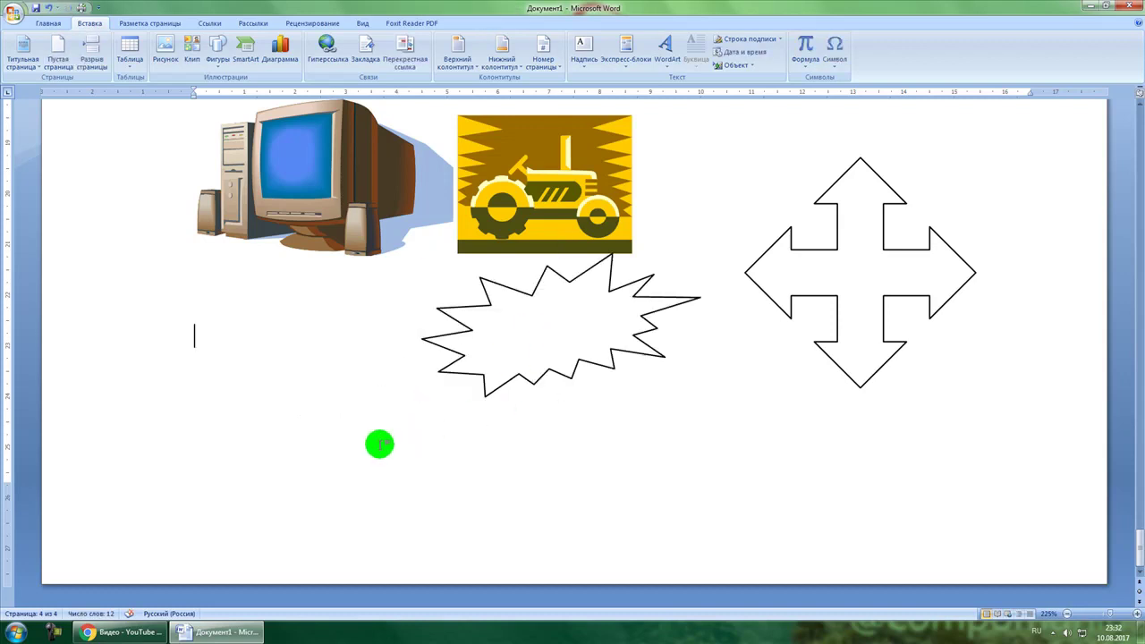
Browse the SmartArt categories from list to relationship and insert the Hierarchy (Иерархия) diagram on the empty fifth page
{"action": "scroll", "coordinate": [379, 443], "scroll_direction": "down", "scroll_amount": 3}
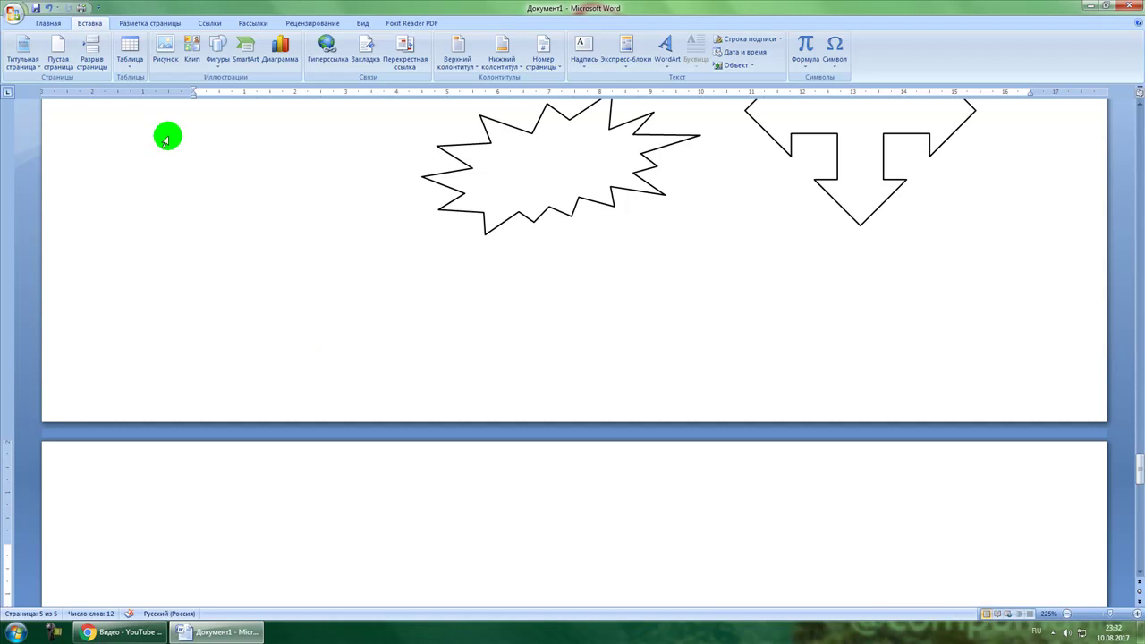
{"action": "scroll", "coordinate": [279, 454], "scroll_direction": "down", "scroll_amount": 3}
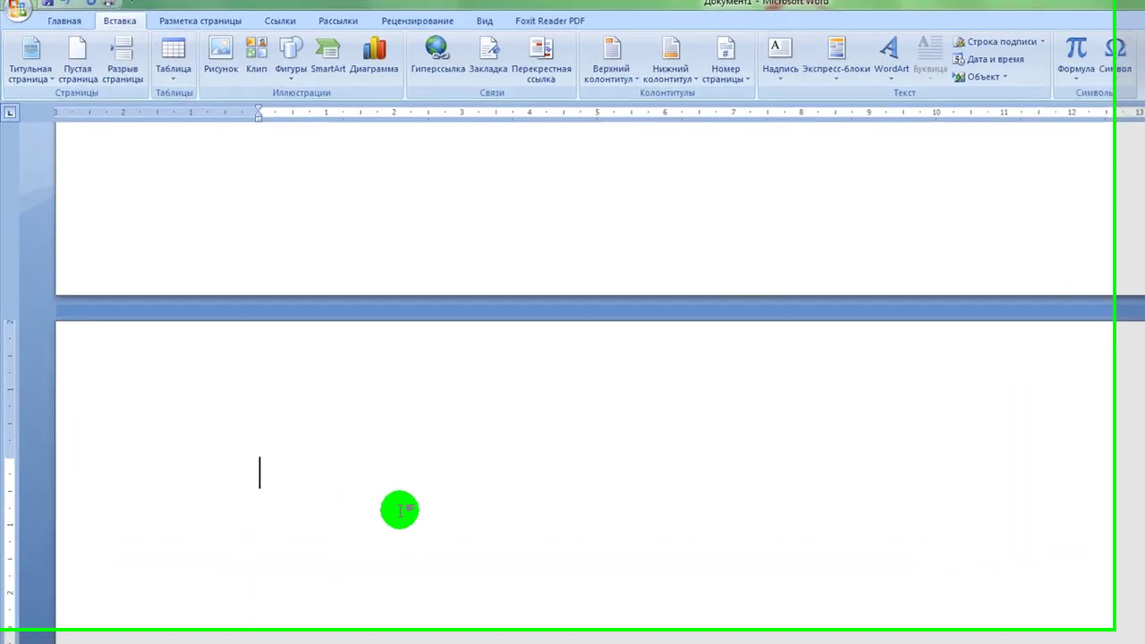
{"action": "left_click", "coordinate": [344, 67]}
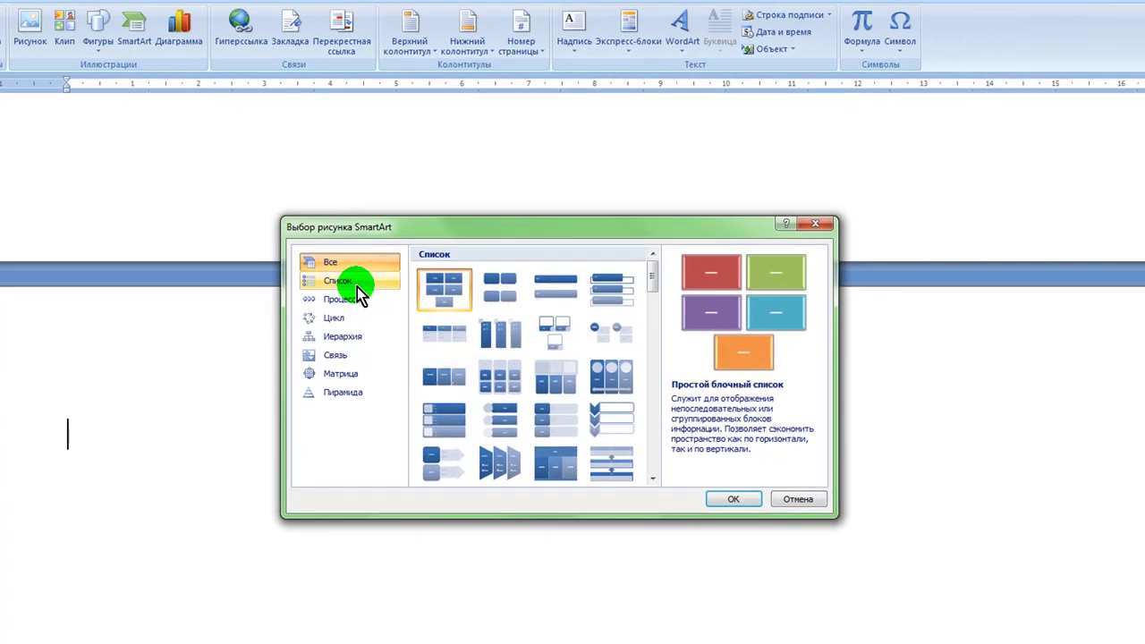
{"action": "left_click", "coordinate": [356, 286]}
{"action": "left_click", "coordinate": [358, 302]}
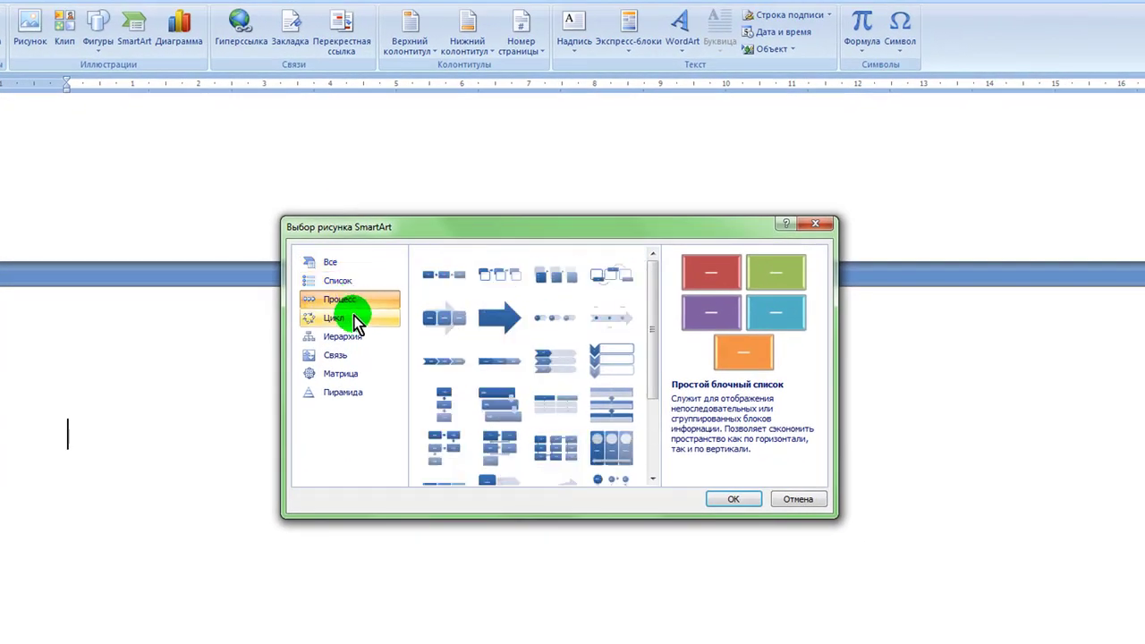
{"action": "left_click", "coordinate": [358, 319]}
{"action": "left_click", "coordinate": [358, 337]}
{"action": "left_click", "coordinate": [371, 355]}
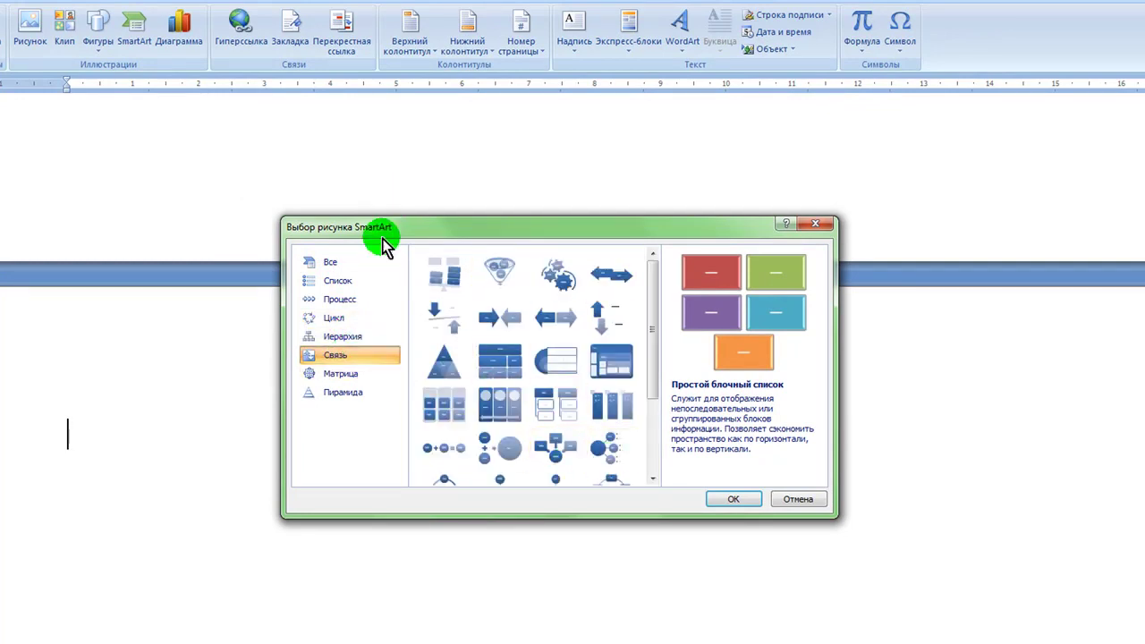
{"action": "left_click_drag", "start_coordinate": [443, 227], "coordinate": [551, 86]}
{"action": "left_click", "coordinate": [443, 195]}
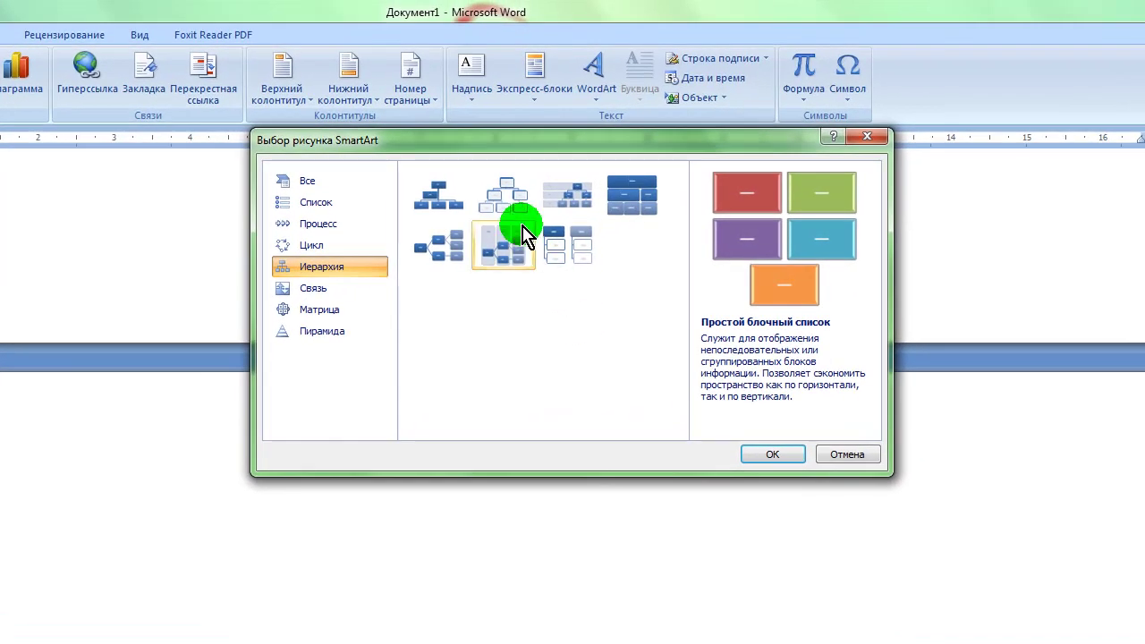
{"action": "left_click", "coordinate": [499, 208]}
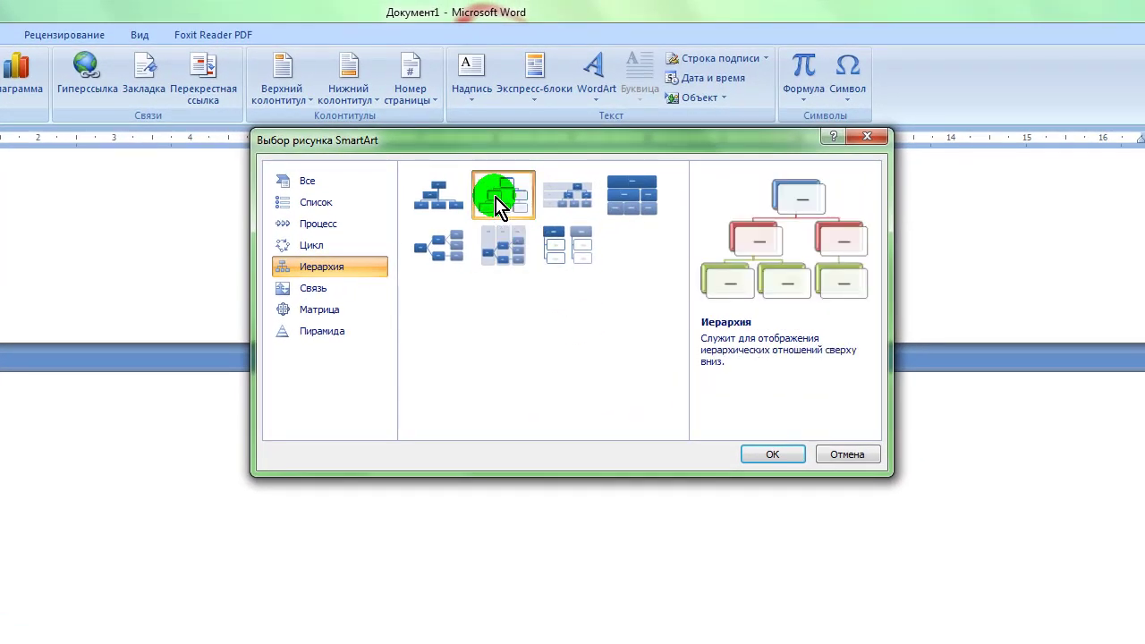
{"action": "left_click", "coordinate": [760, 453]}
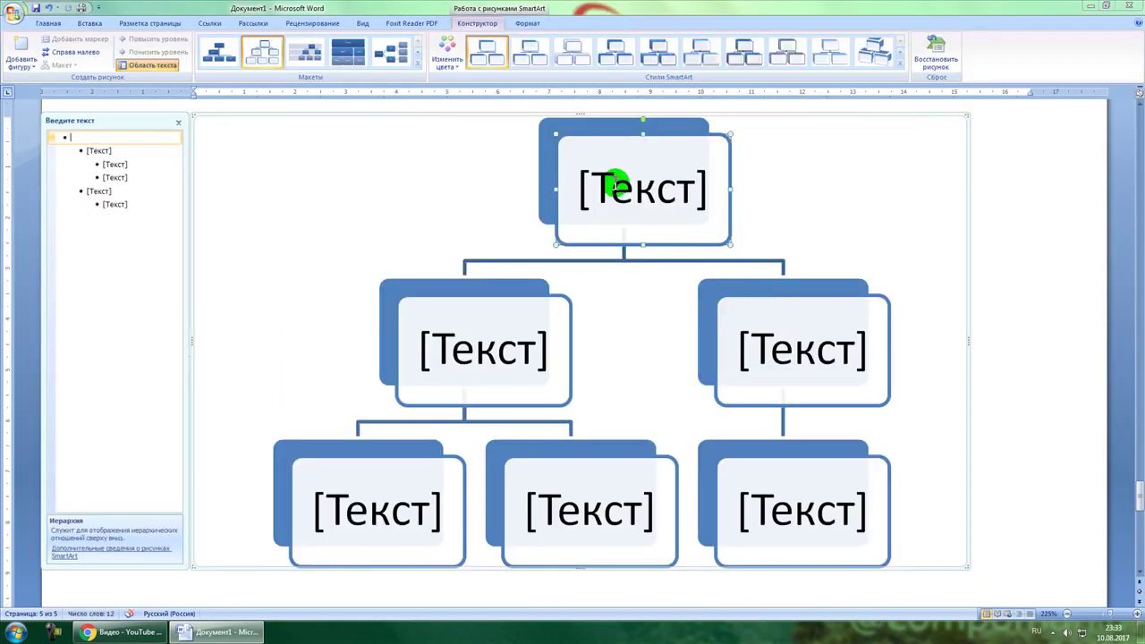
Label the top box of the hierarchy diagram "Начальник"
{"action": "left_click", "coordinate": [682, 190]}
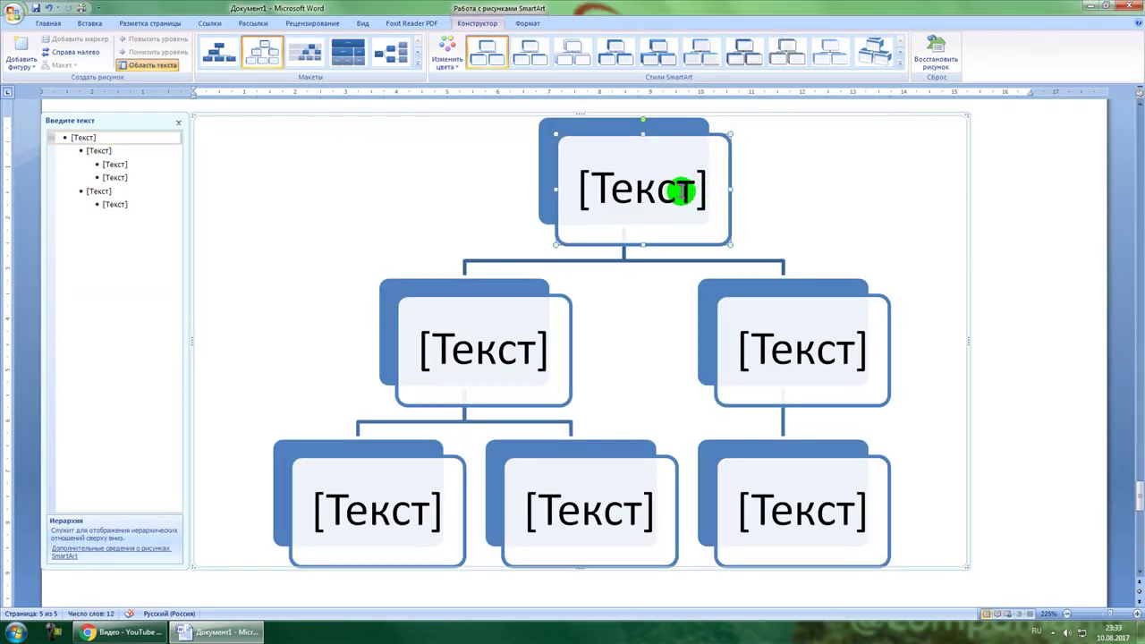
{"action": "left_click", "coordinate": [700, 199]}
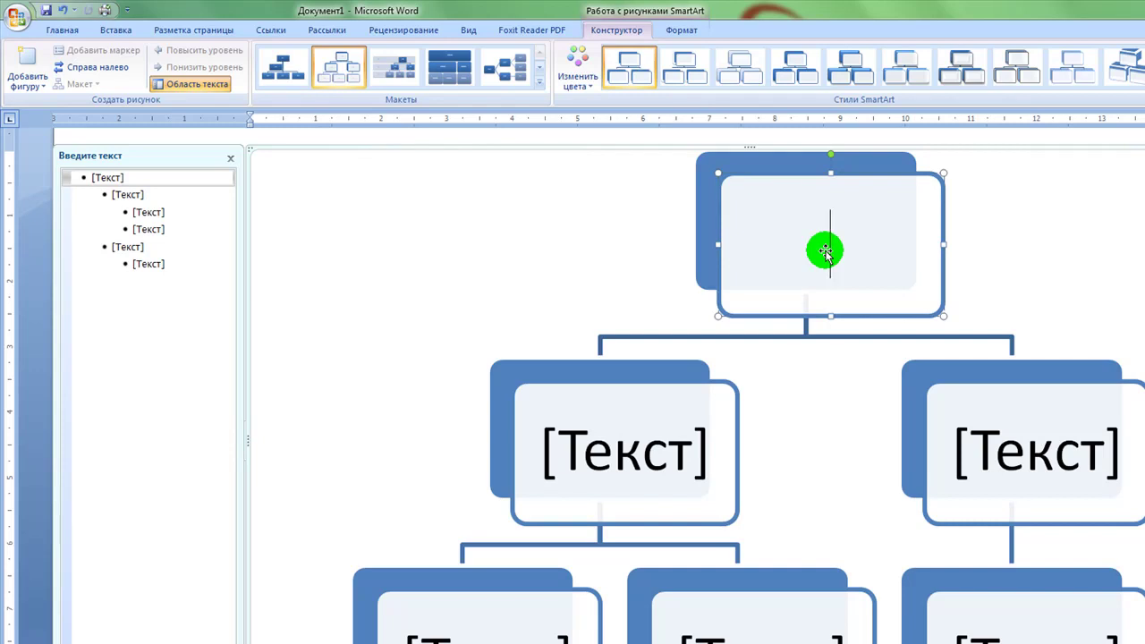
{"action": "type", "text": "Д"}
{"action": "key", "text": "BackSpace"}
{"action": "type", "text": "На"}
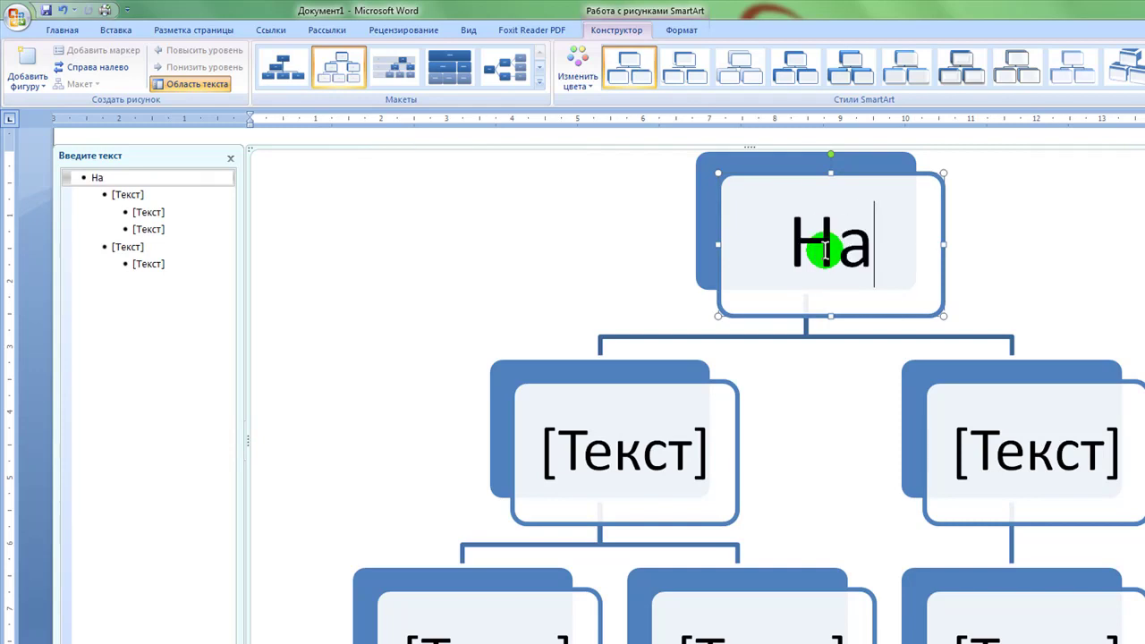
{"action": "type", "text": "чальник"}
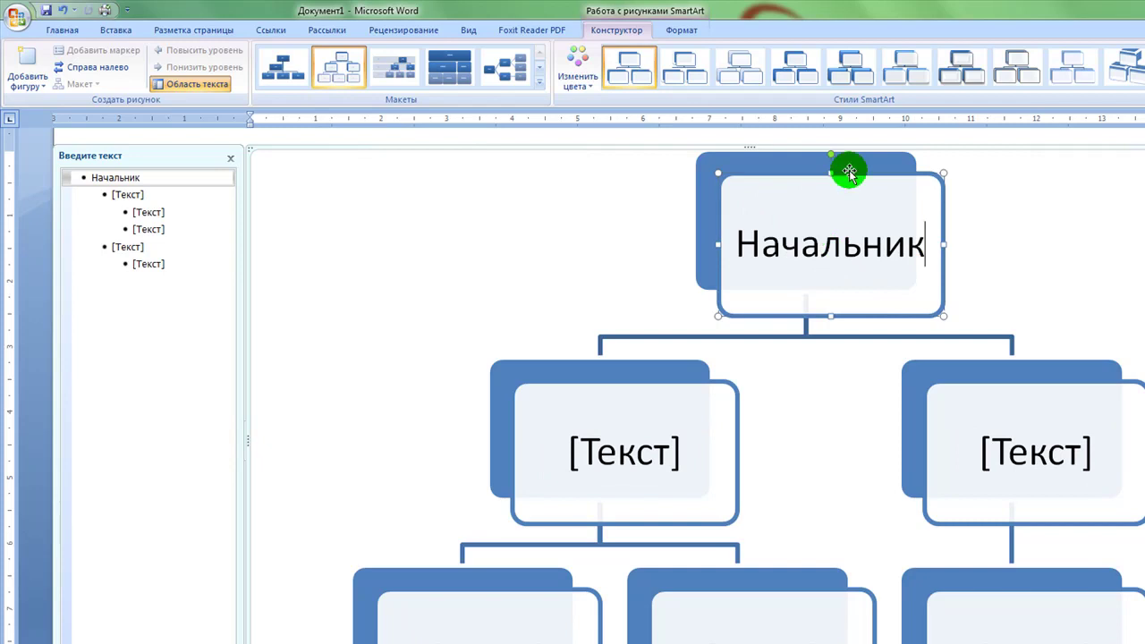
Label the right second-level box "Бухгалтер" and delete the empty box beneath it
{"action": "left_click", "coordinate": [1039, 454]}
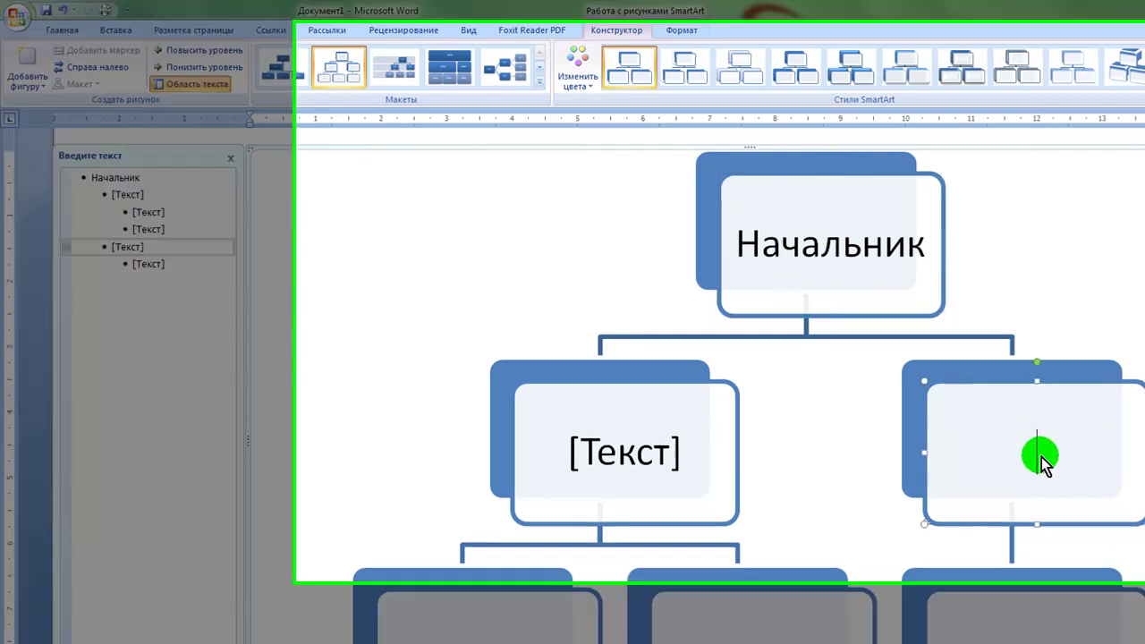
{"action": "type", "text": "Бу"}
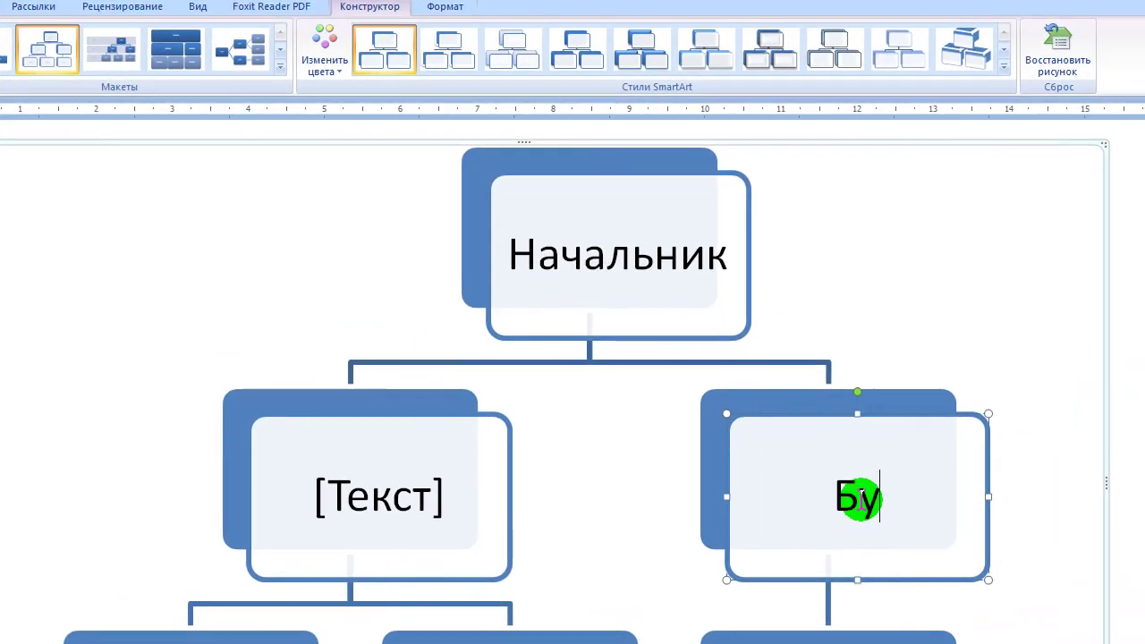
{"action": "type", "text": "хгал"}
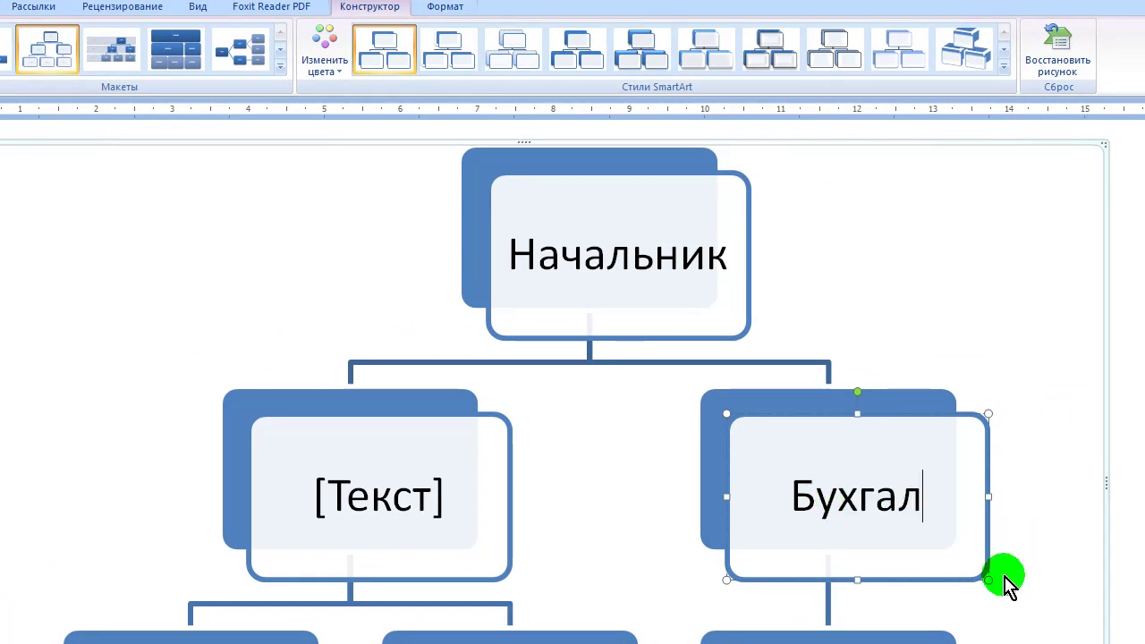
{"action": "type", "text": "тер"}
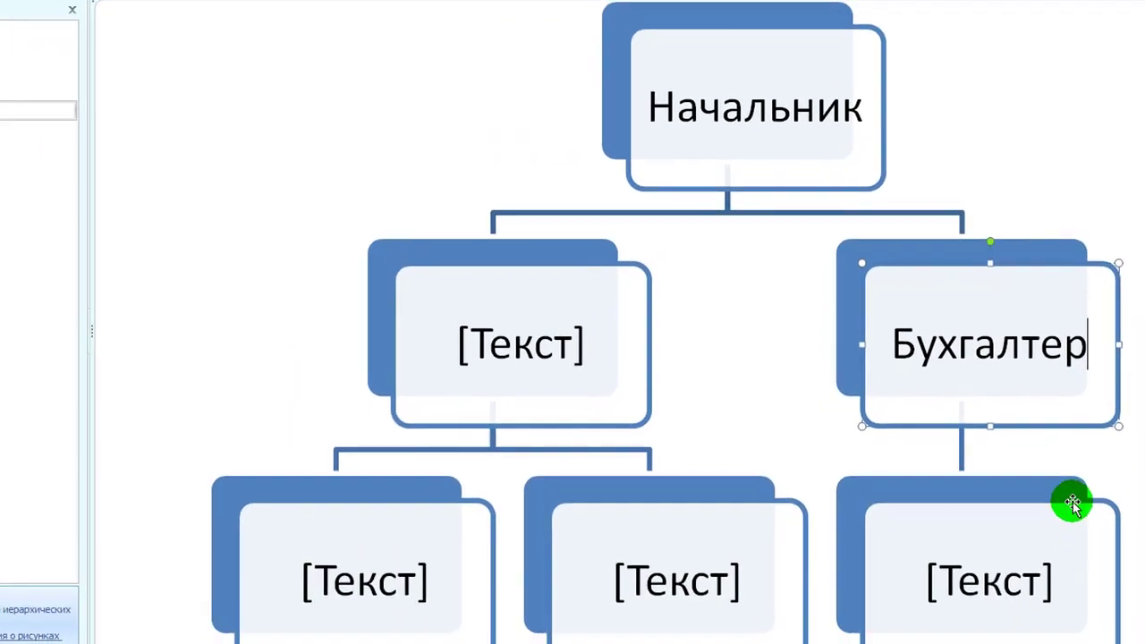
{"action": "left_click", "coordinate": [1072, 504]}
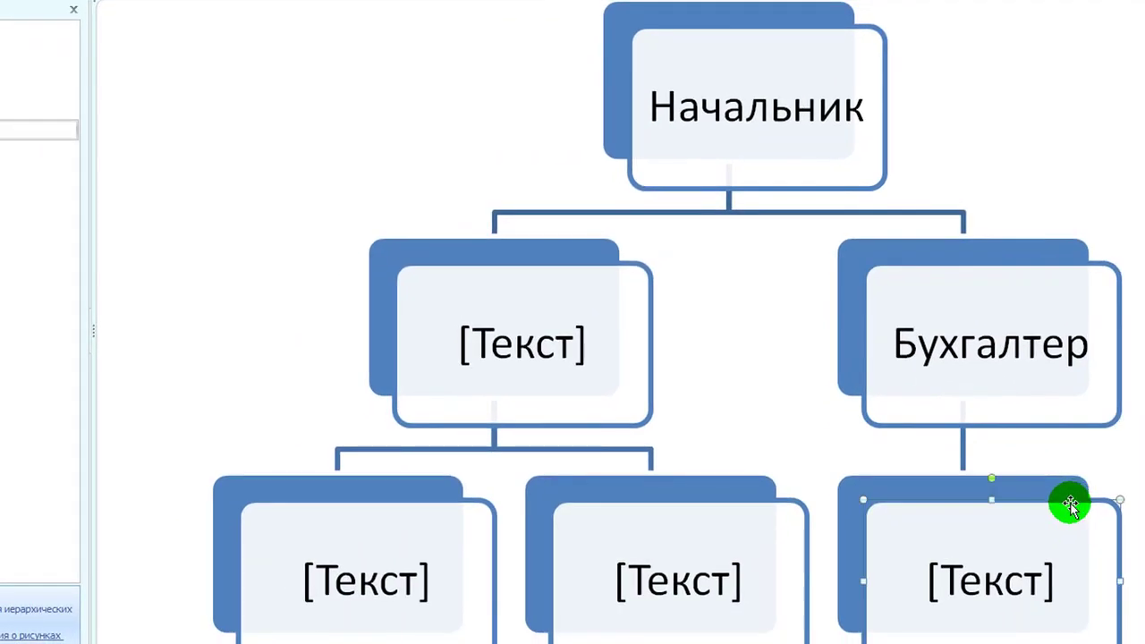
{"action": "key", "text": "Delete"}
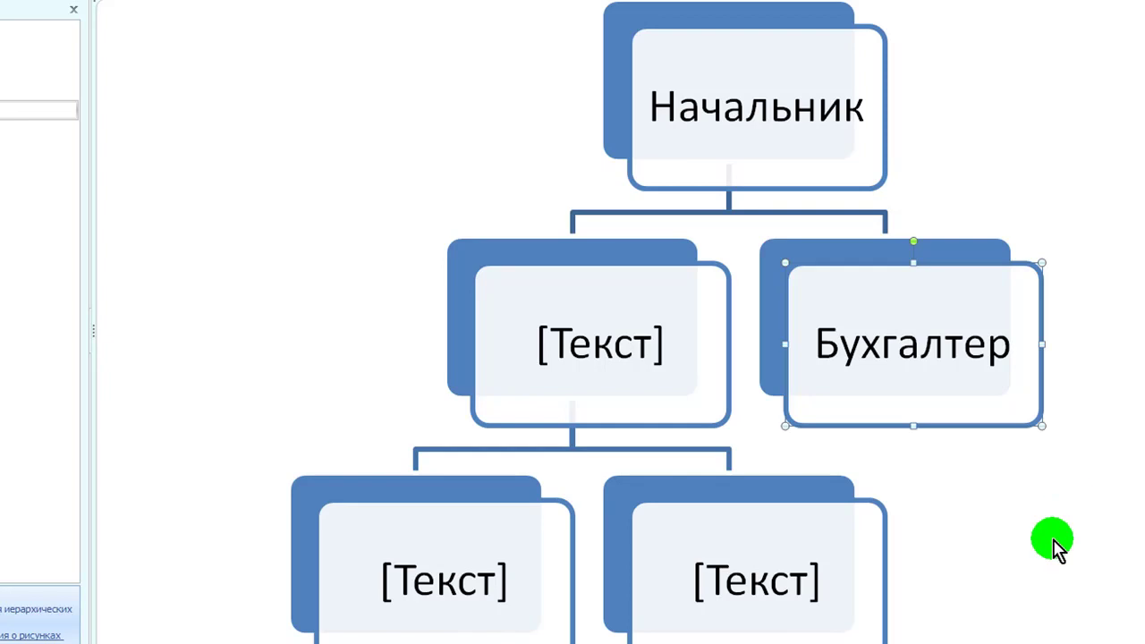
Label the left second-level box of the hierarchy "отдел эконом."
{"action": "left_click", "coordinate": [608, 347]}
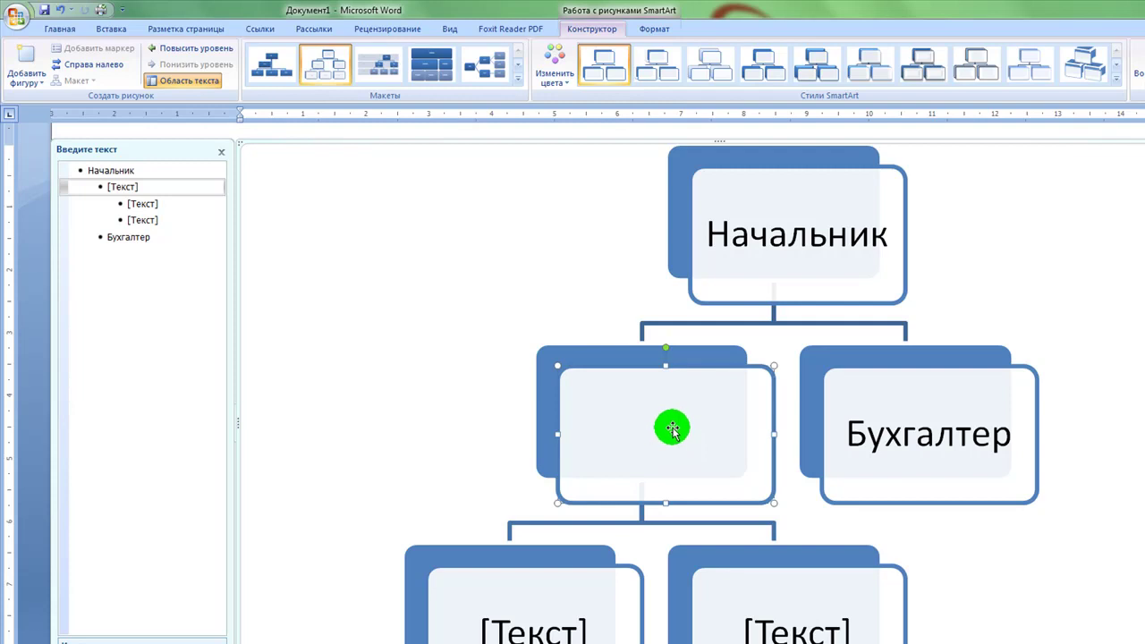
{"action": "scroll", "coordinate": [671, 430], "scroll_direction": "down", "scroll_amount": 2}
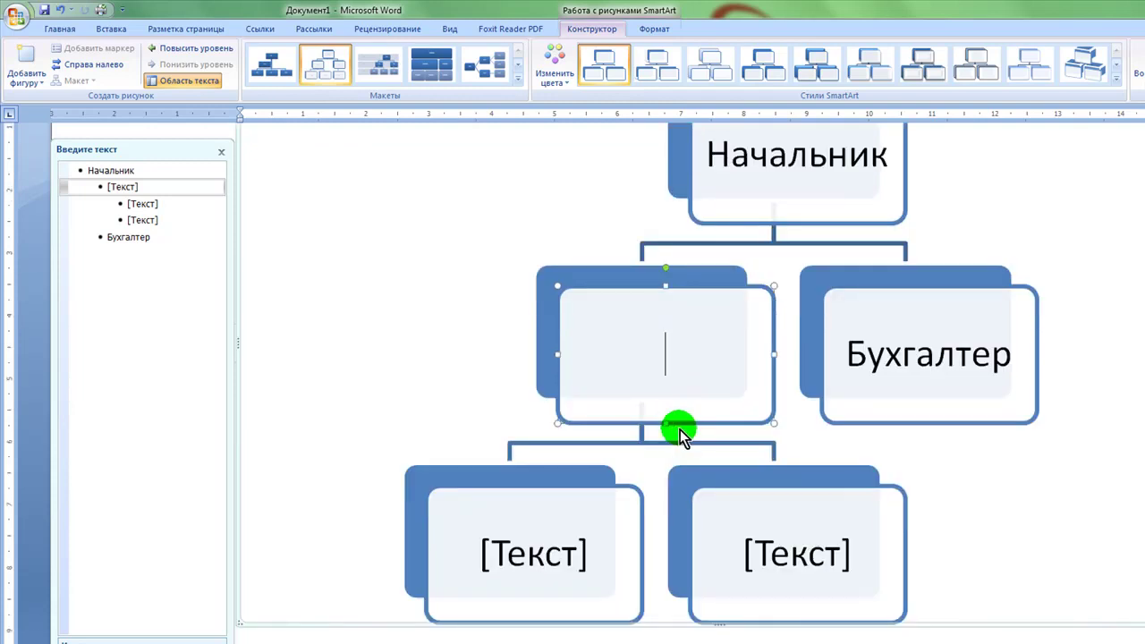
{"action": "type", "text": "эконом."}
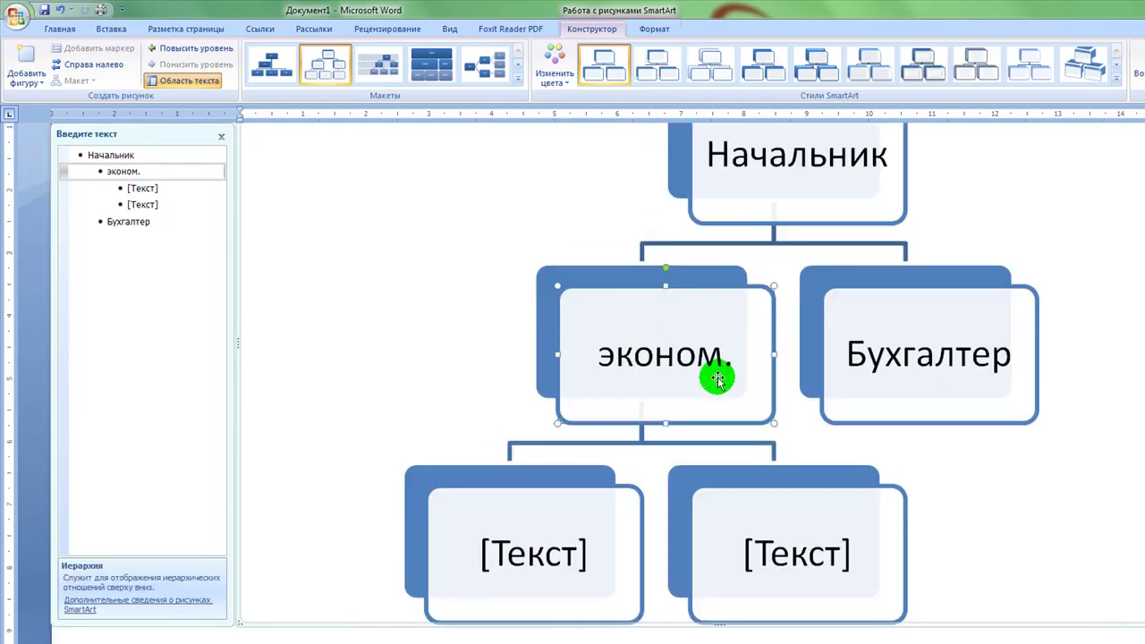
{"action": "left_click", "coordinate": [601, 342]}
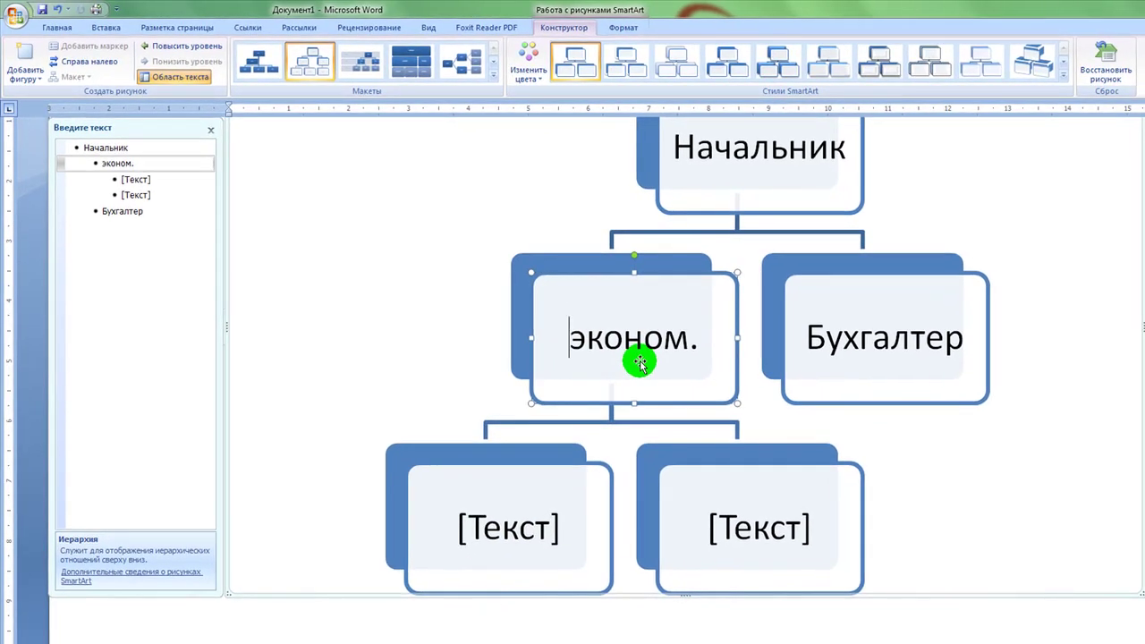
{"action": "type", "text": "отдел"}
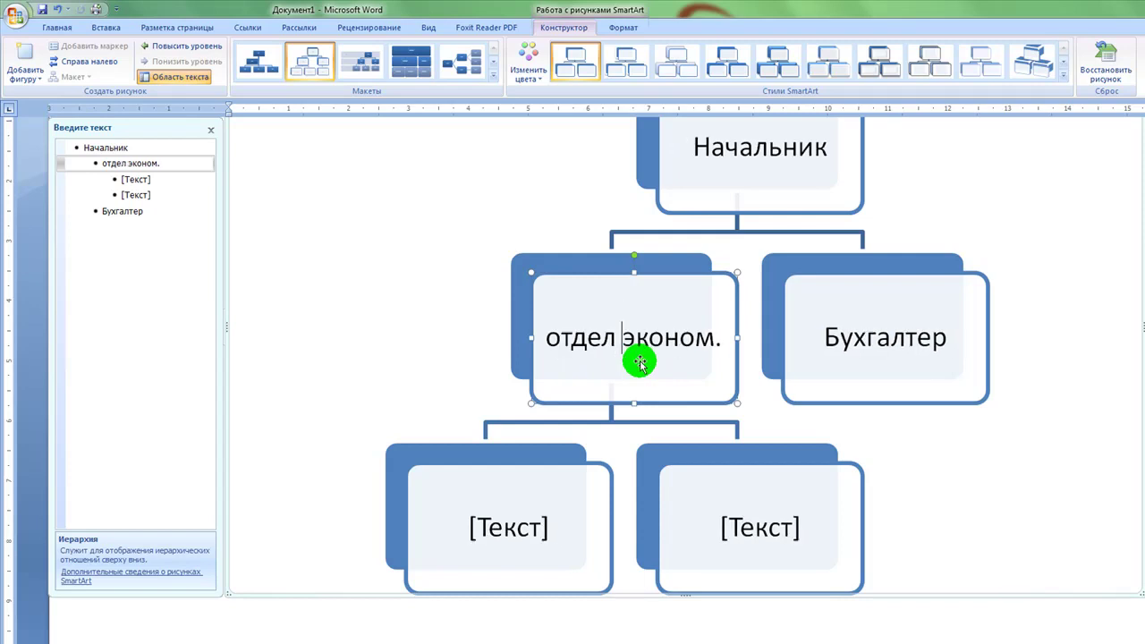
Label the two third-level boxes "спец" and "оператор", from left to right
{"action": "left_click", "coordinate": [547, 527]}
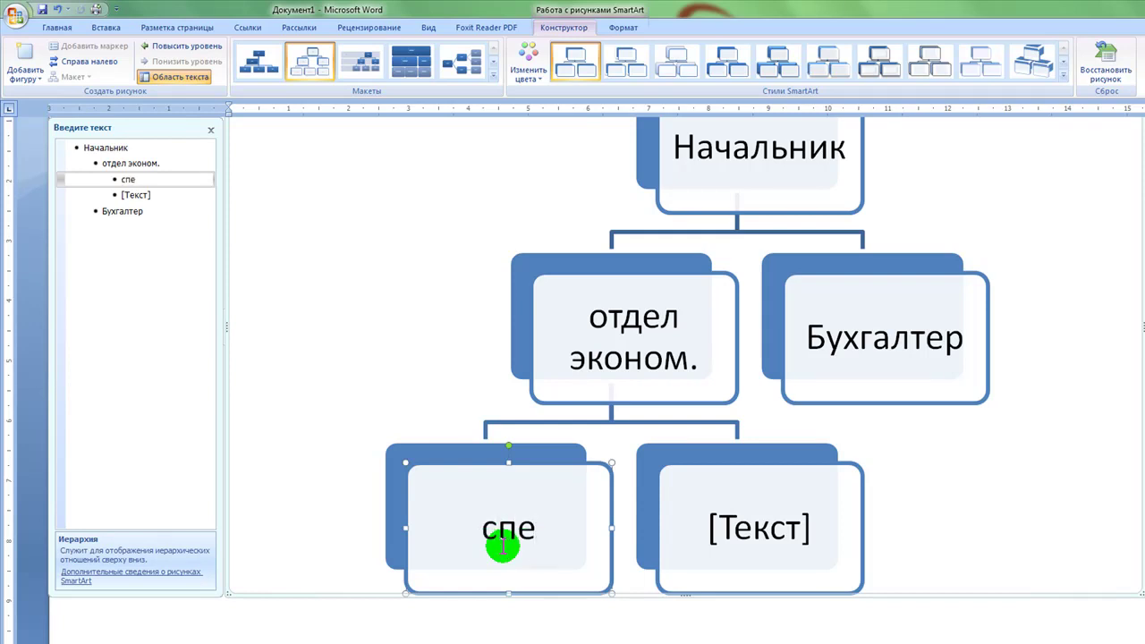
{"action": "type", "text": "с"}
{"action": "key", "text": "BackSpace"}
{"action": "type", "text": "ц"}
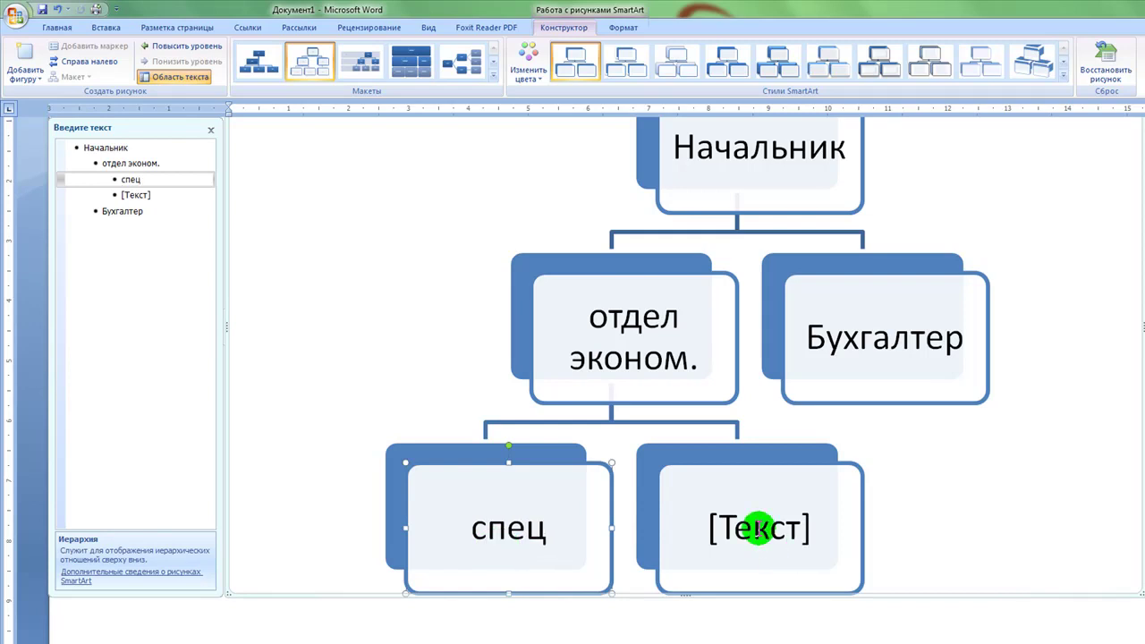
{"action": "left_click", "coordinate": [754, 529]}
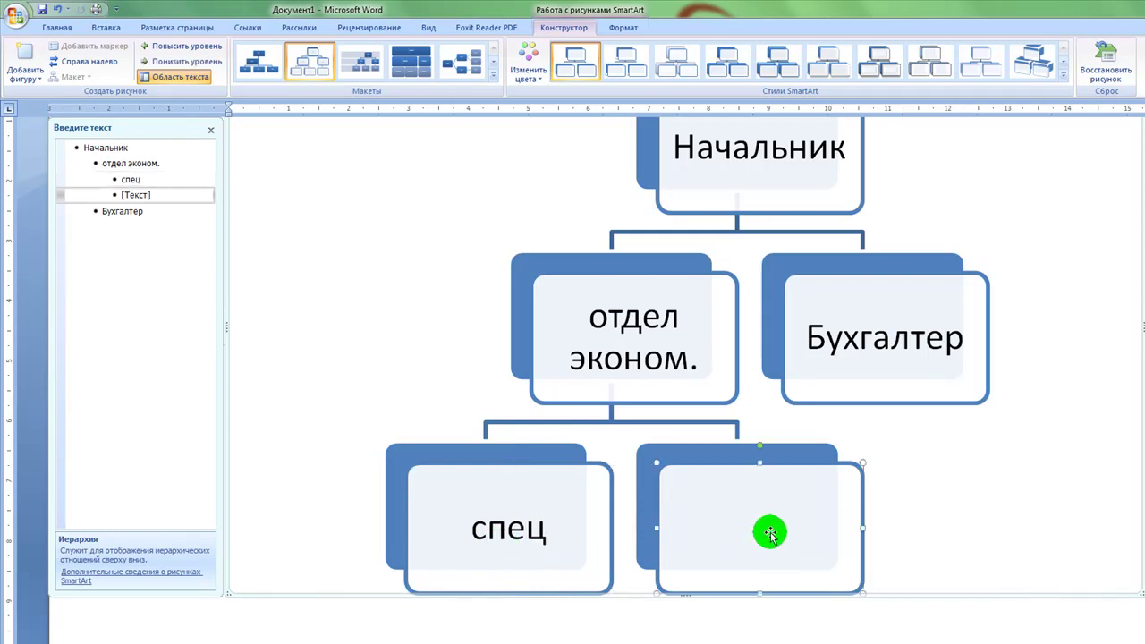
{"action": "type", "text": "оператор"}
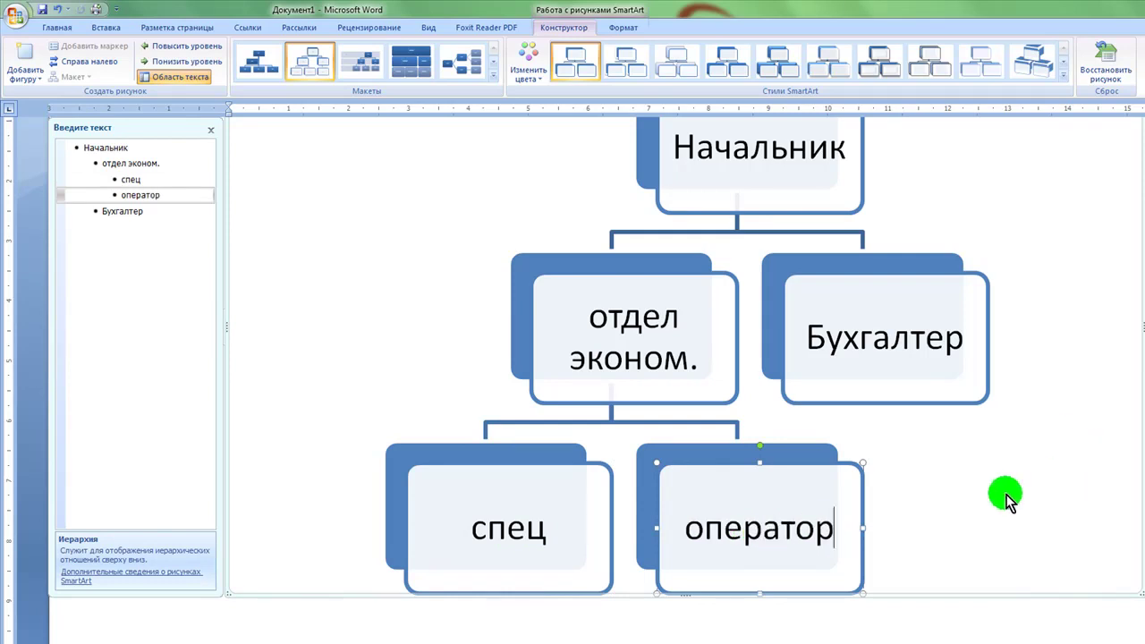
Add a shape below the "оператор" box and change that box's label to "вед.оператор"
{"action": "left_click", "coordinate": [902, 534]}
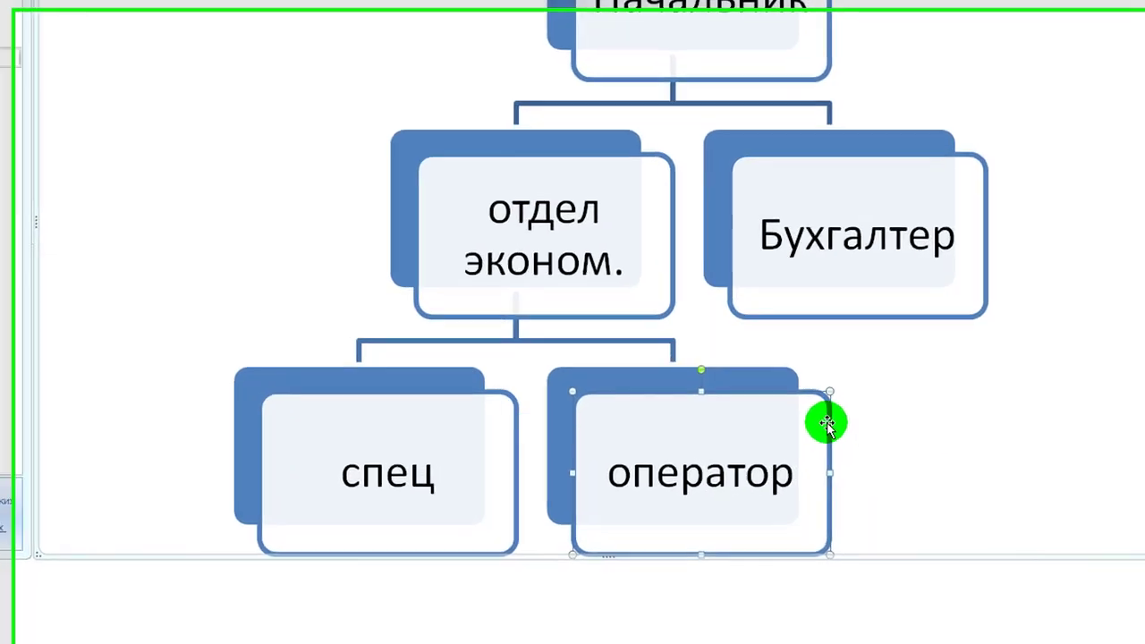
{"action": "right_click", "coordinate": [860, 490]}
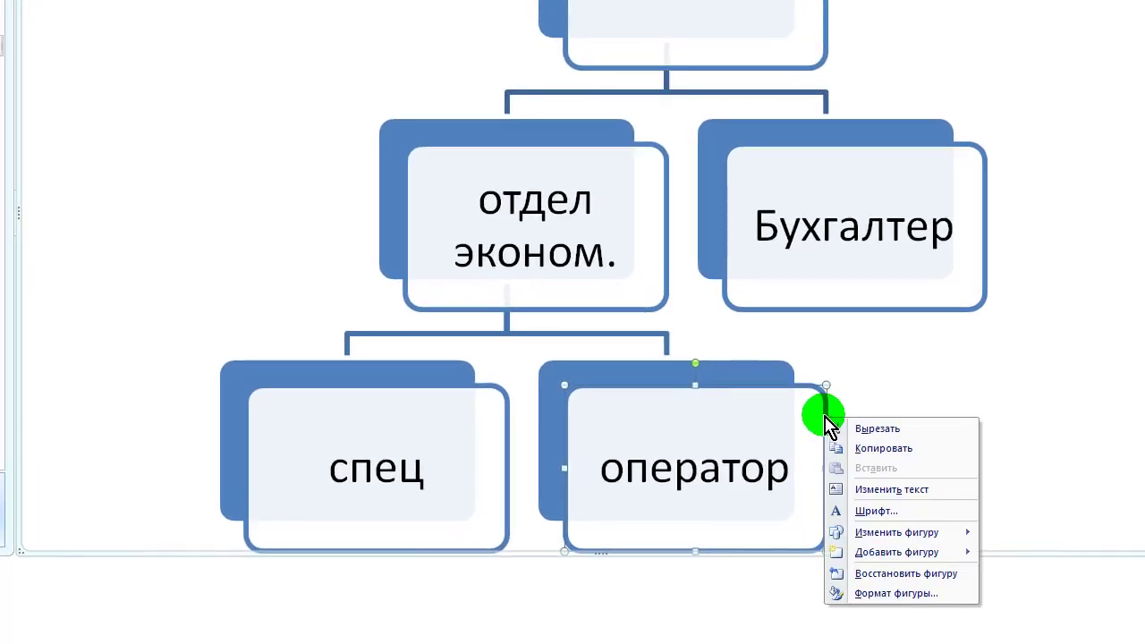
{"action": "mouse_move", "coordinate": [867, 554]}
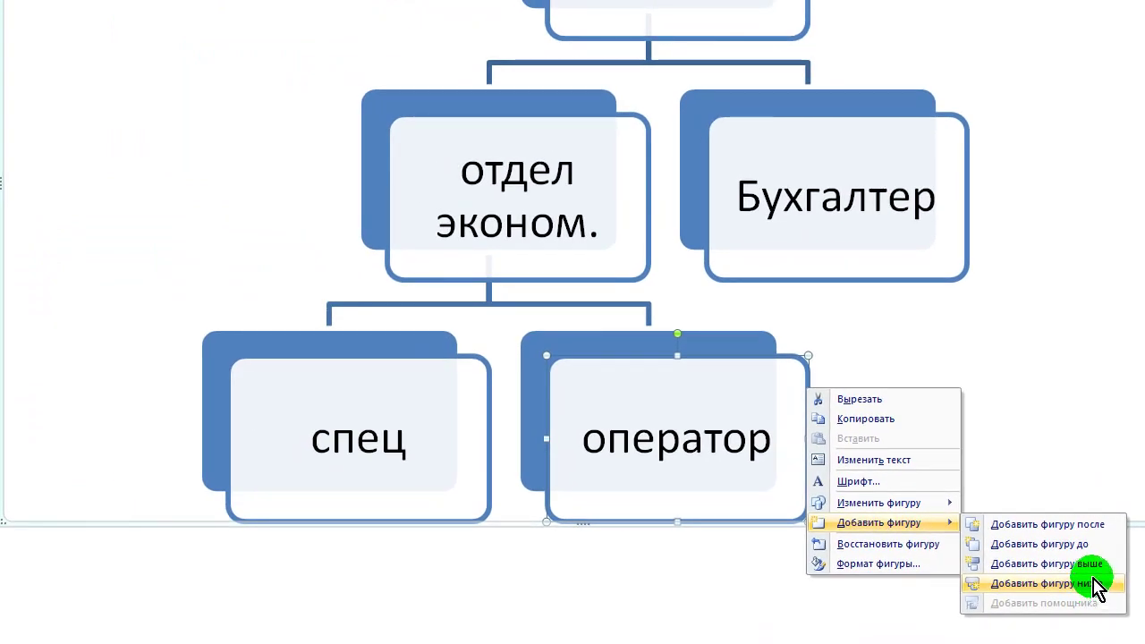
{"action": "left_click", "coordinate": [1087, 586]}
{"action": "left_click", "coordinate": [583, 343]}
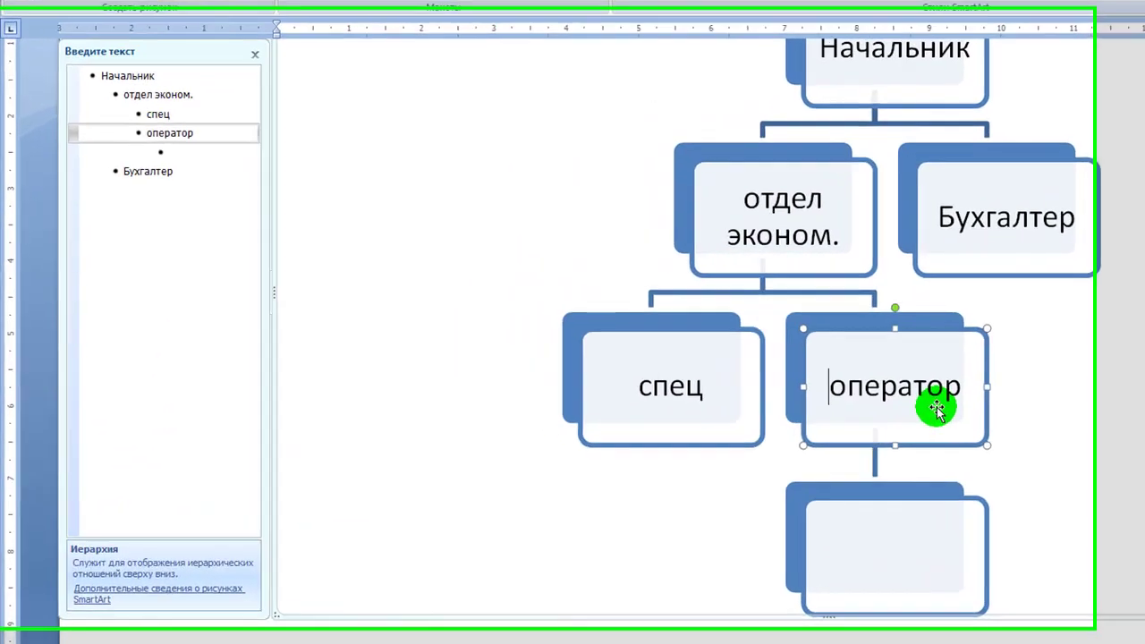
{"action": "type", "text": "вед."}
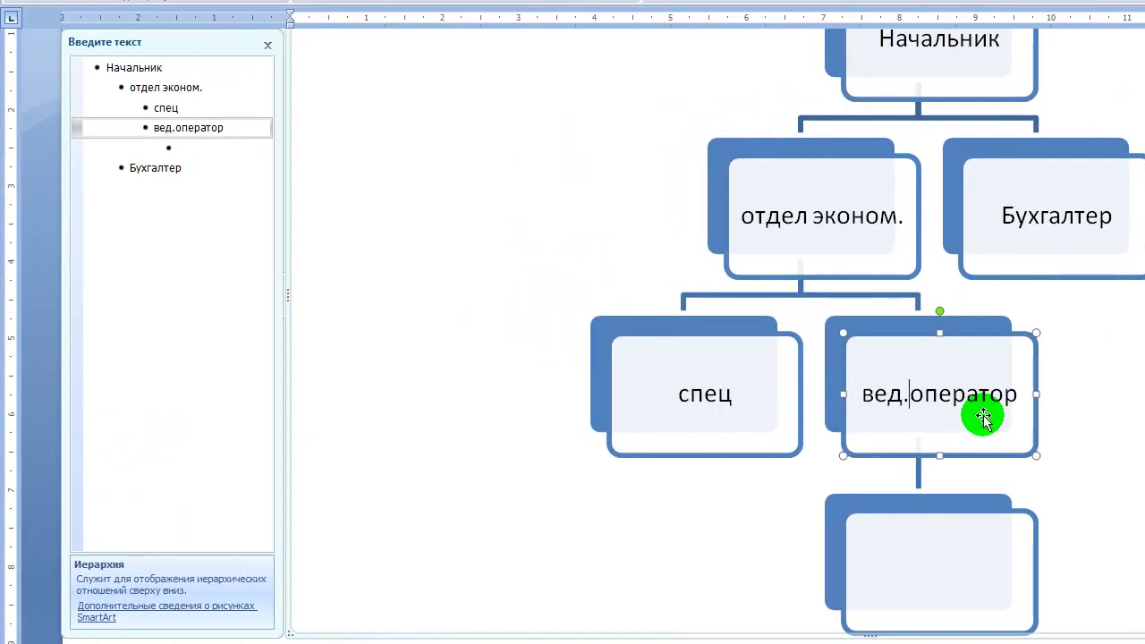
Label the empty box beneath "вед.оператор" with "оператор"
{"action": "left_click", "coordinate": [940, 566]}
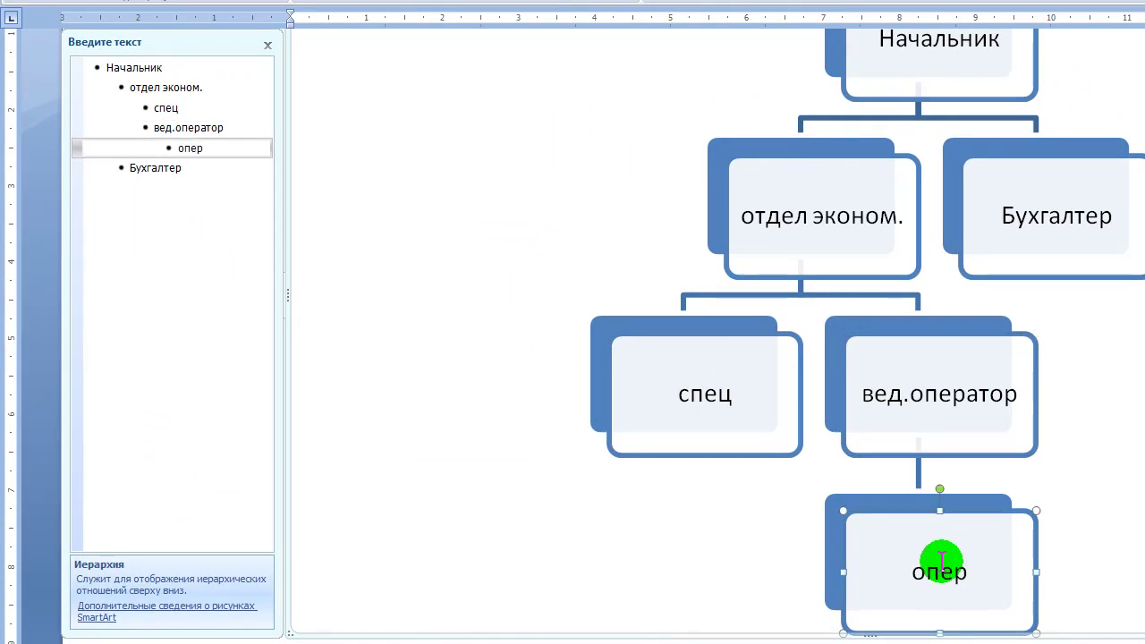
{"action": "type", "text": "оператор"}
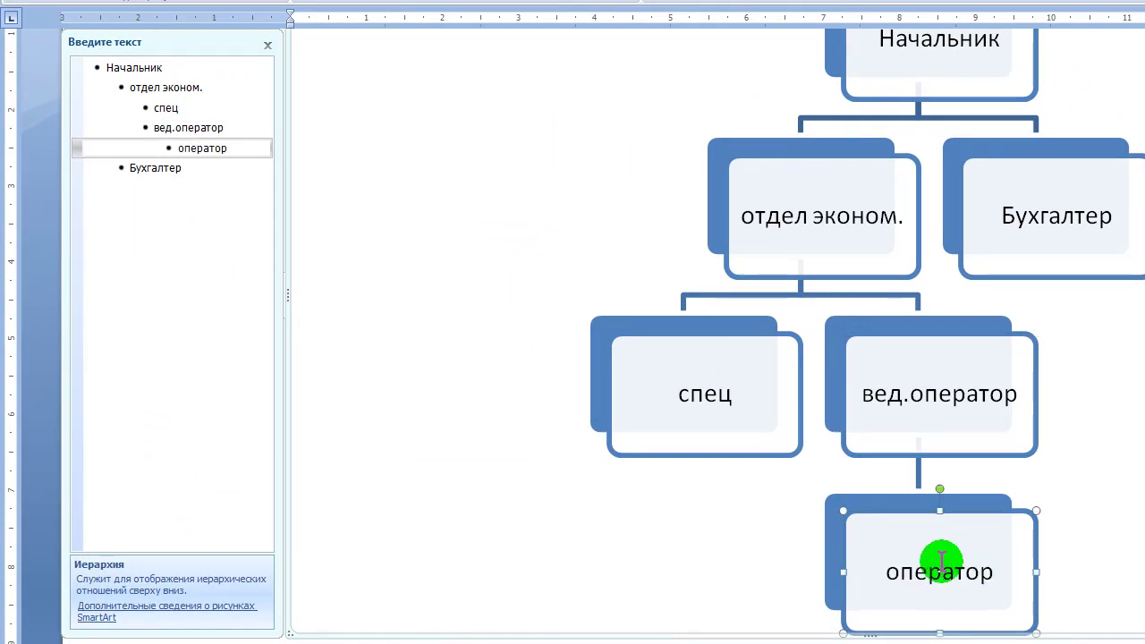
{"action": "left_click", "coordinate": [1006, 395]}
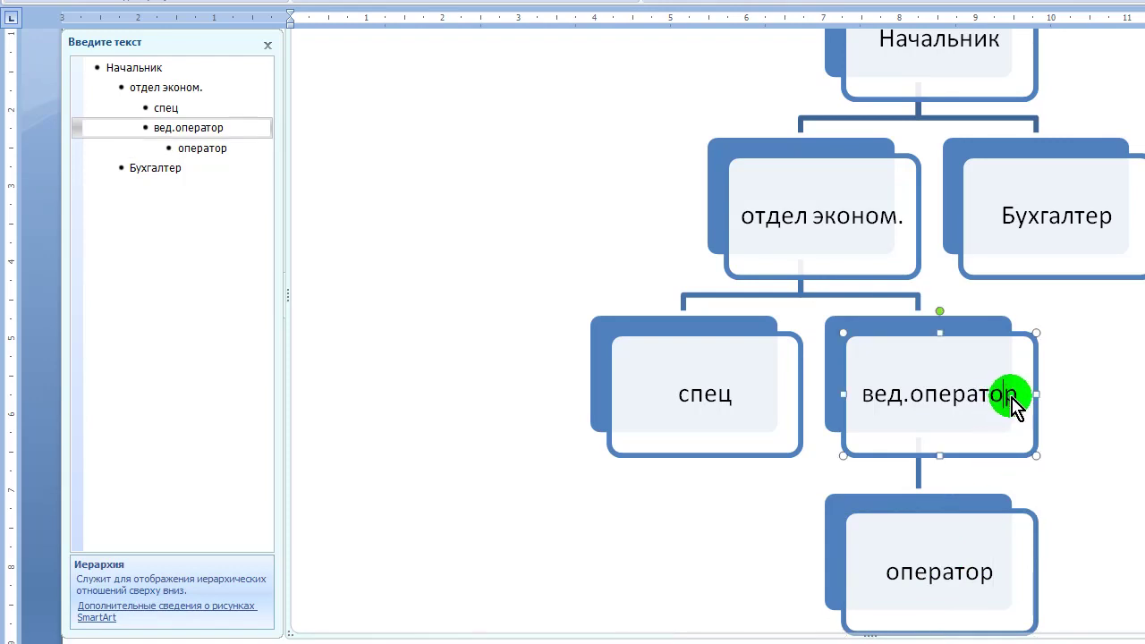
Add a shape after the "оператор" box at the lowest level of the hierarchy
{"action": "left_click", "coordinate": [1039, 588]}
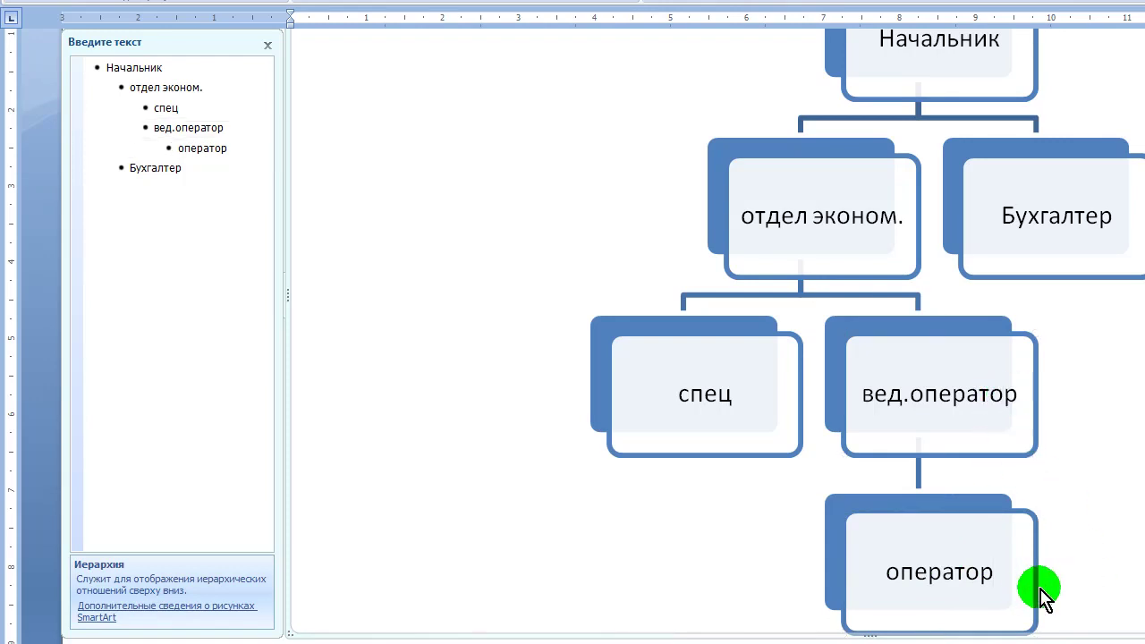
{"action": "left_click", "coordinate": [1037, 588]}
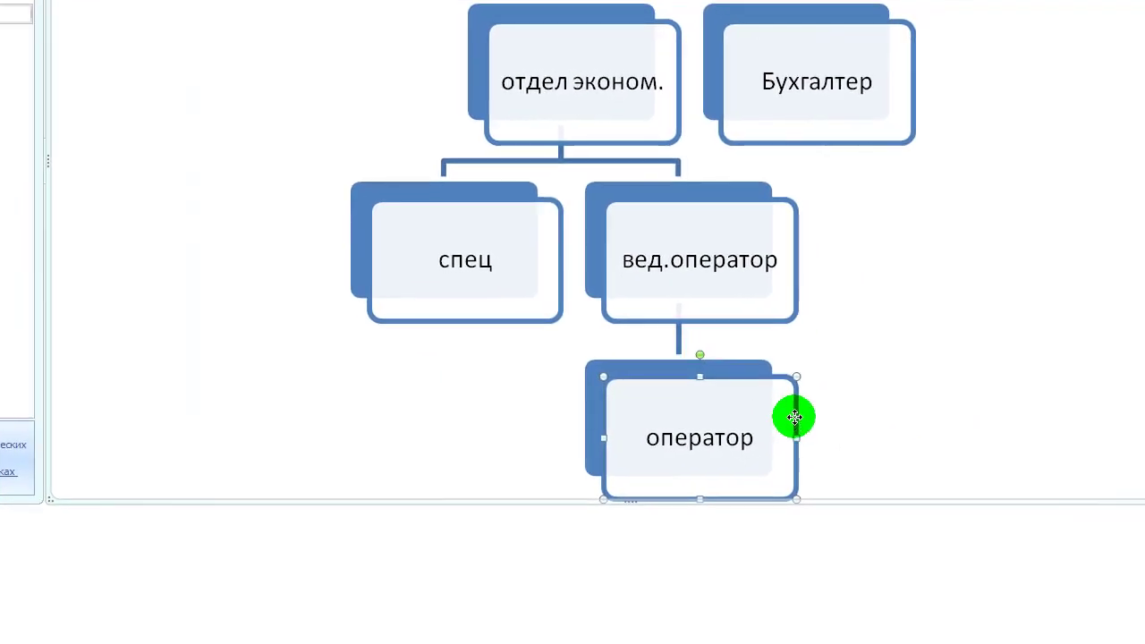
{"action": "right_click", "coordinate": [1013, 540]}
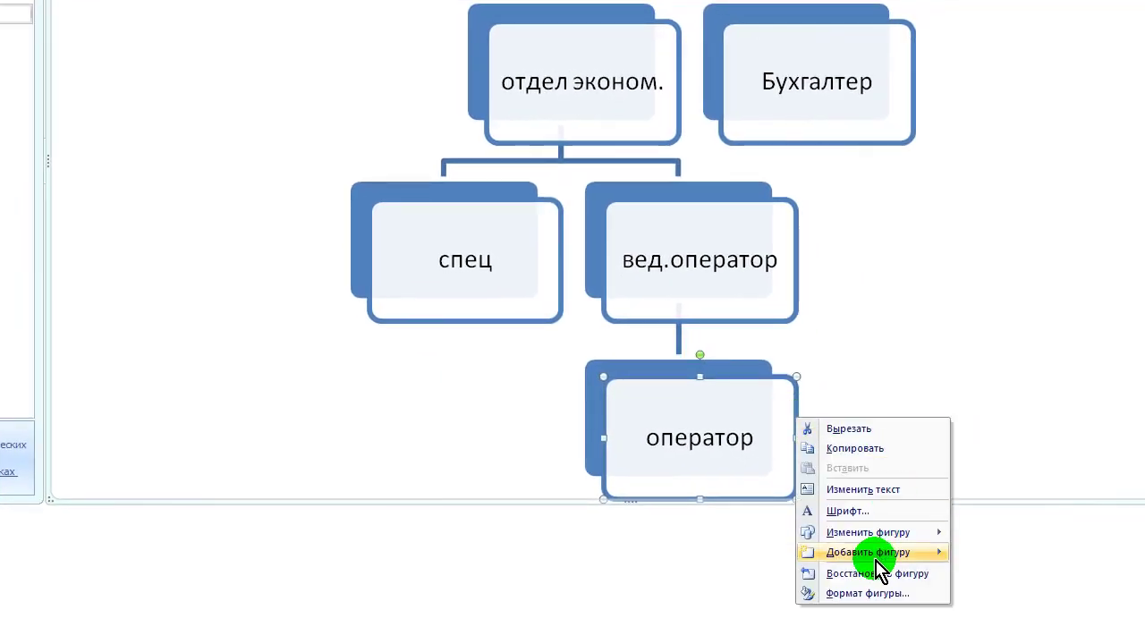
{"action": "mouse_move", "coordinate": [880, 567]}
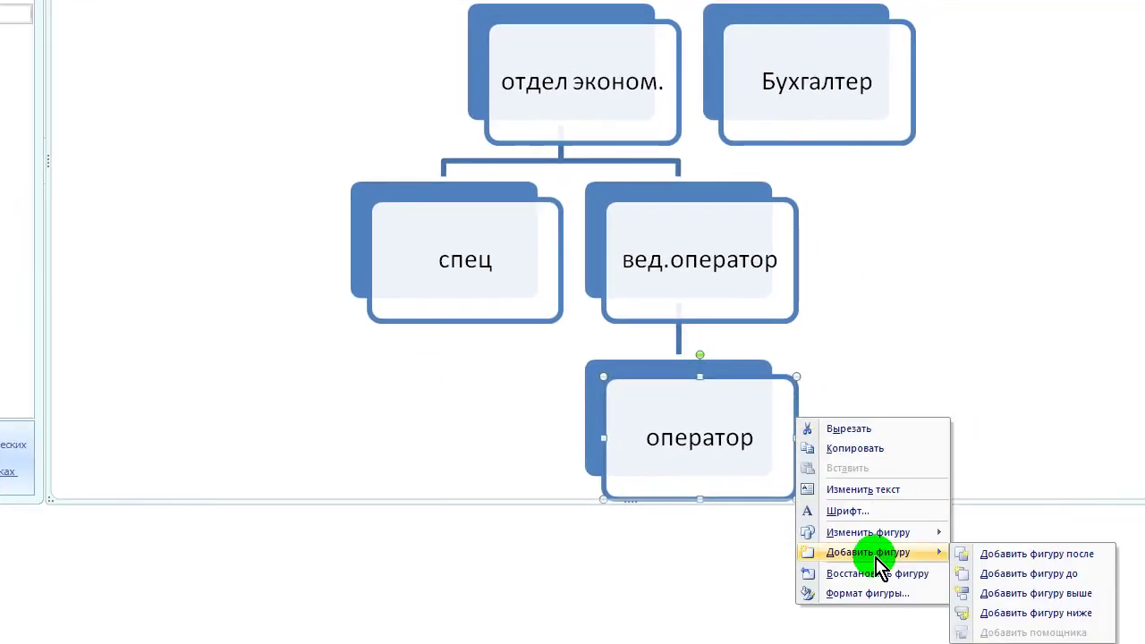
{"action": "left_click", "coordinate": [1085, 554]}
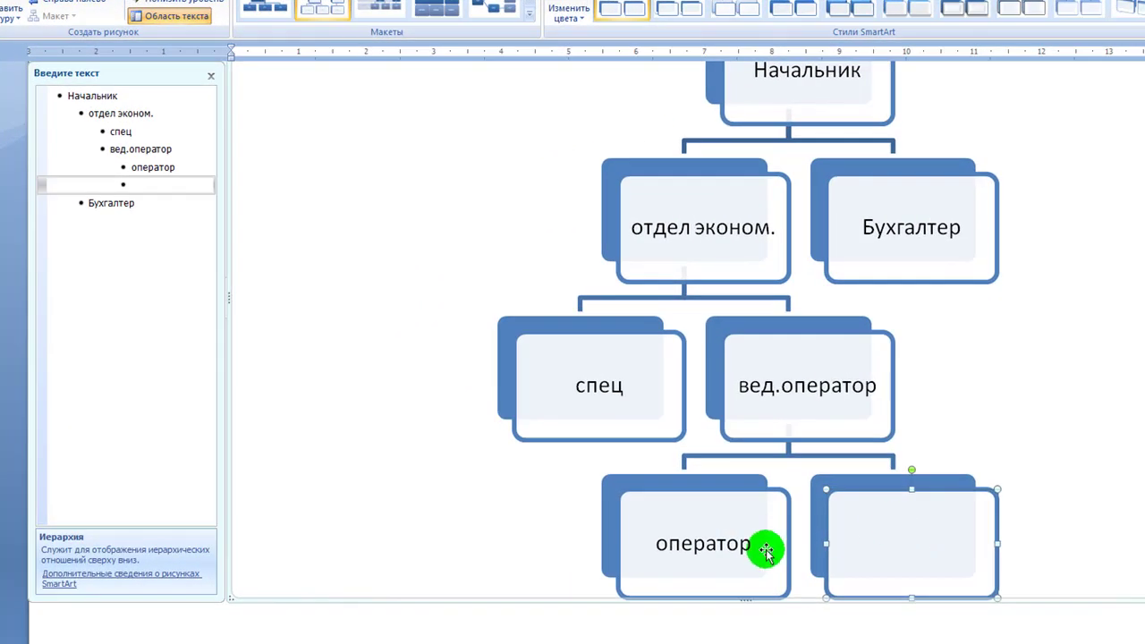
Change the "оператор" label to "оператор1" and label the empty box beside it "оператор2"
{"action": "left_click", "coordinate": [753, 543]}
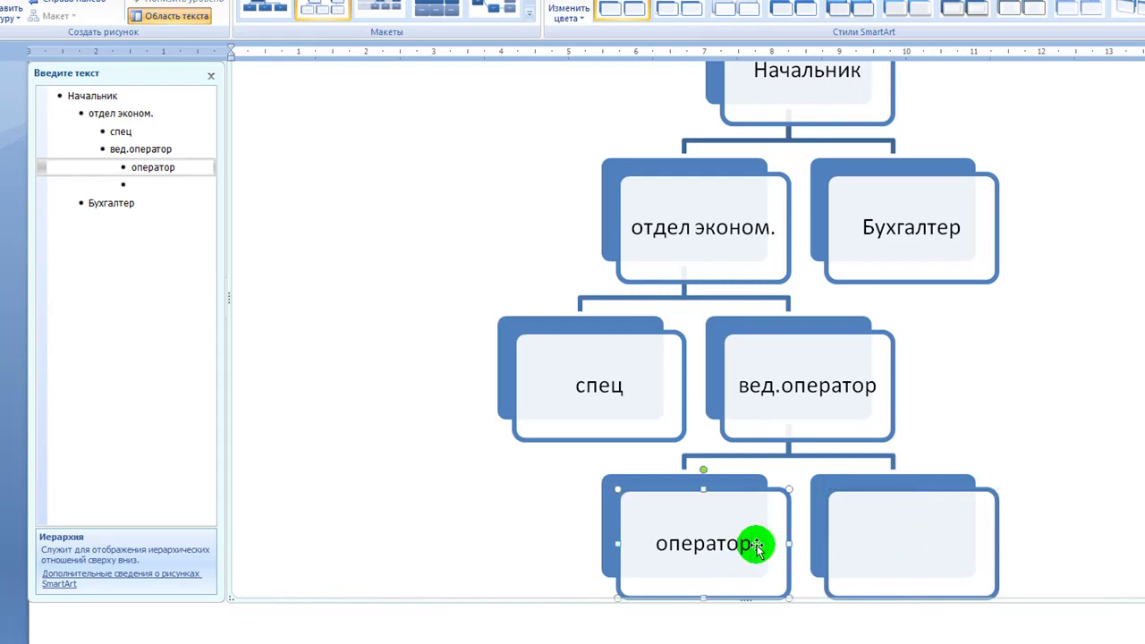
{"action": "type", "text": "1"}
{"action": "left_click", "coordinate": [894, 549]}
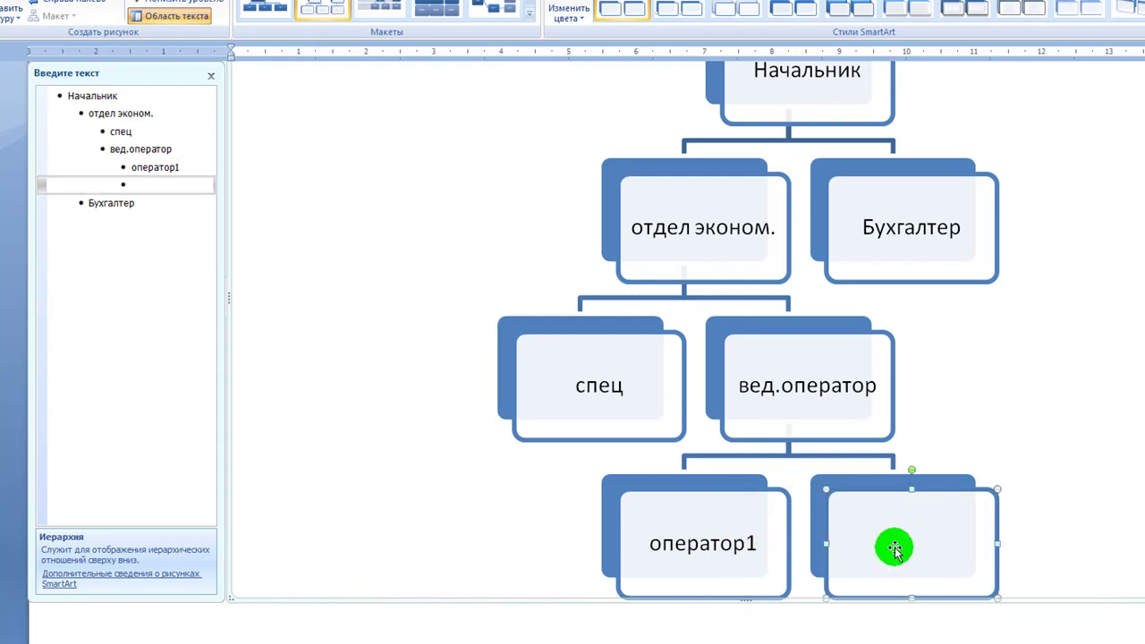
{"action": "type", "text": "оператор2"}
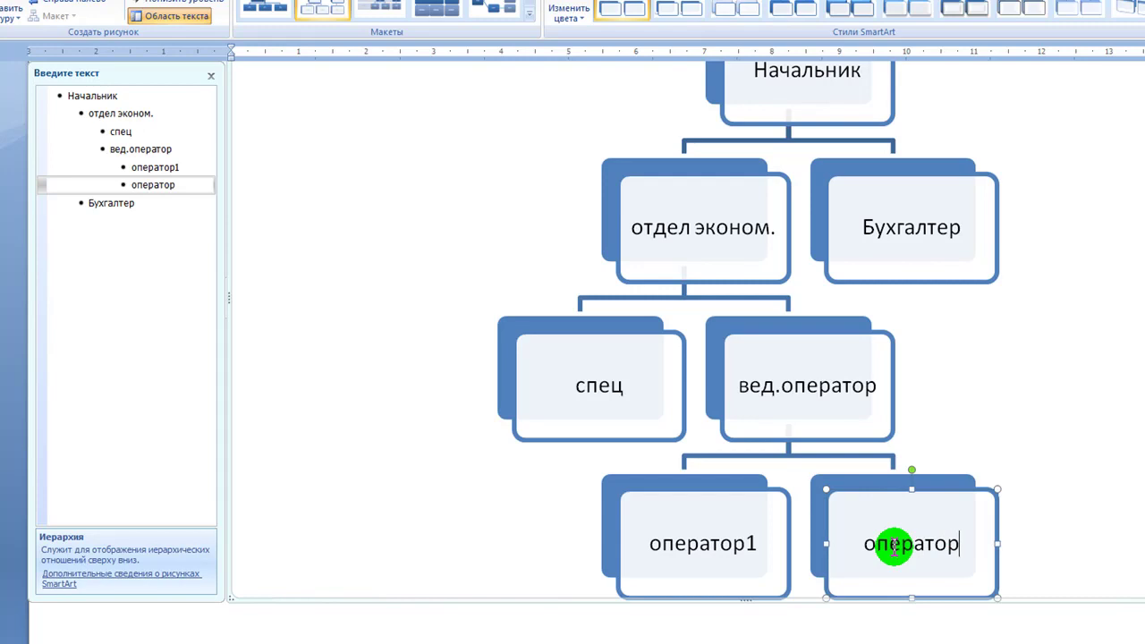
{"action": "left_click", "coordinate": [1058, 545]}
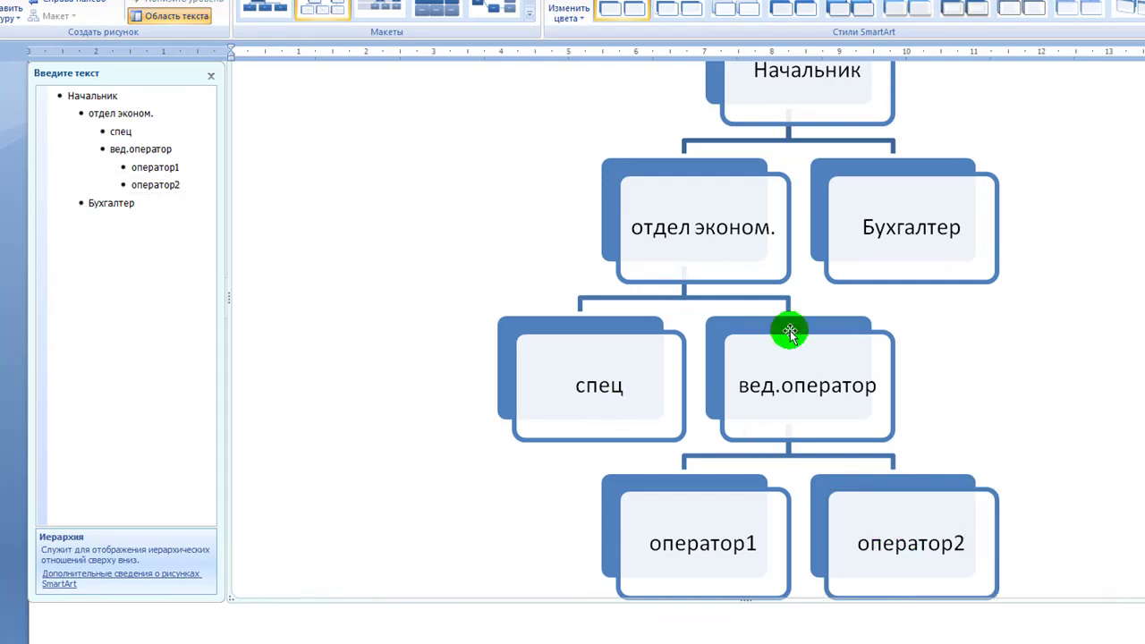
Close the diagram's text pane and deselect the finished hierarchy diagram
{"action": "scroll", "coordinate": [792, 347], "scroll_direction": "up", "scroll_amount": 2}
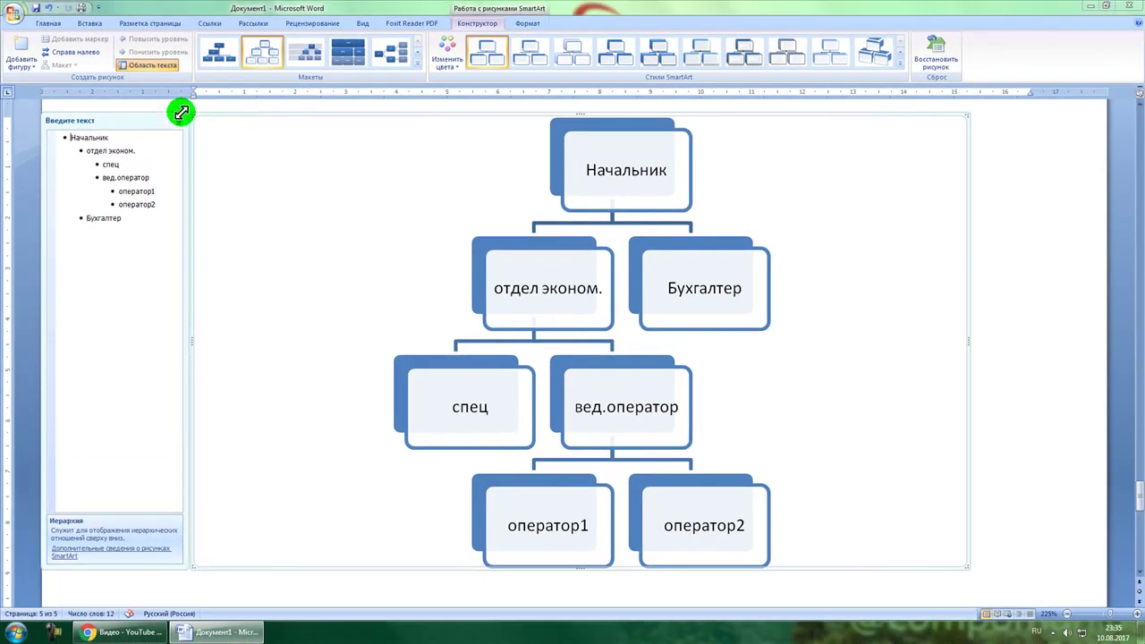
{"action": "left_click", "coordinate": [179, 122]}
{"action": "left_click", "coordinate": [1023, 345]}
{"action": "scroll", "coordinate": [1001, 346], "scroll_direction": "down", "scroll_amount": 3}
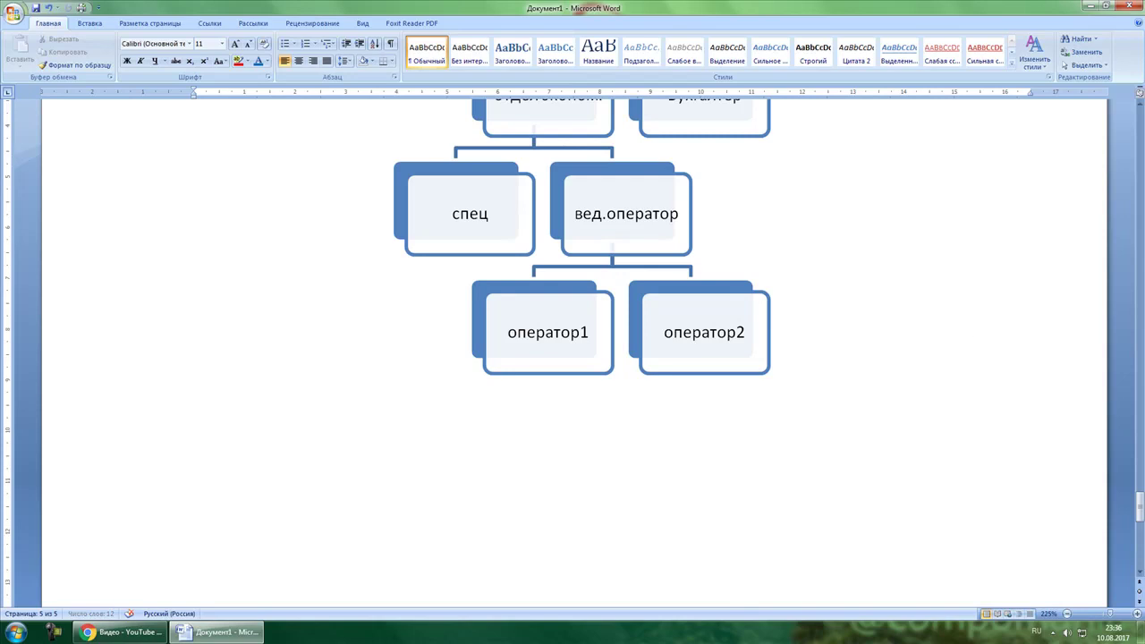
{"action": "scroll", "coordinate": [582, 268], "scroll_direction": "up", "scroll_amount": 1}
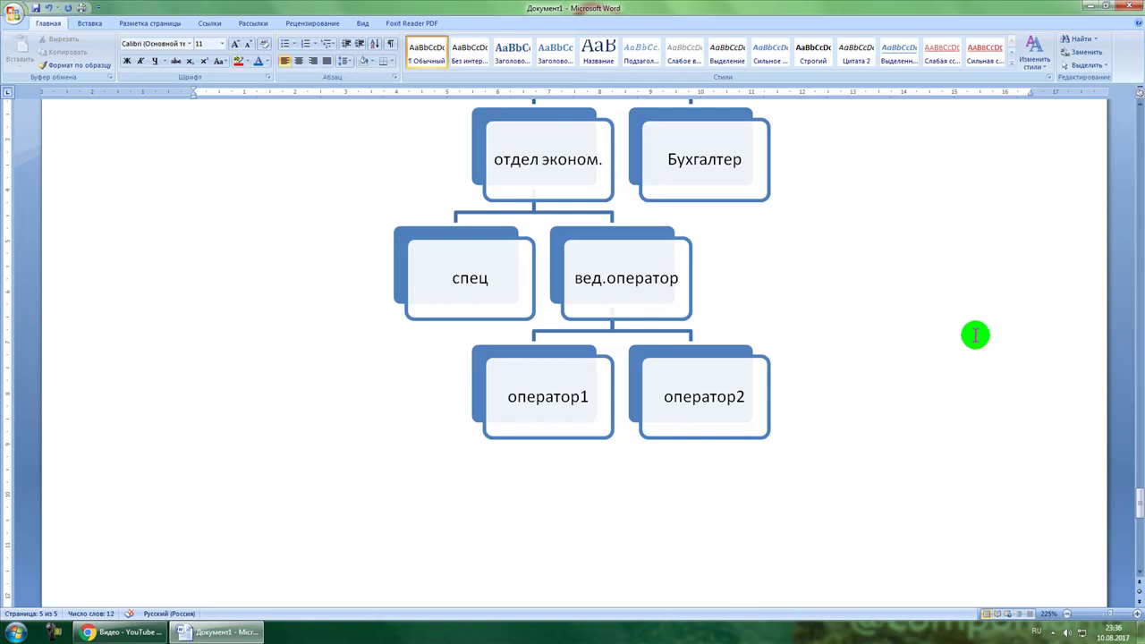
Insert a chart below the hierarchy using the first Гистограмма subtype, and close its Excel data sheet
{"action": "left_click", "coordinate": [89, 24]}
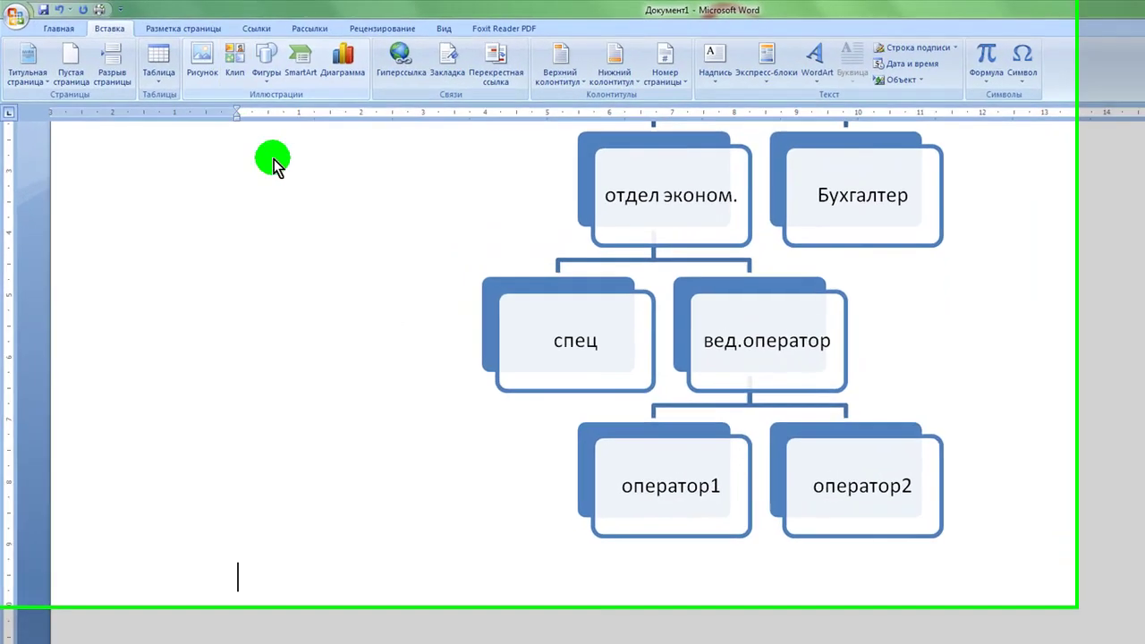
{"action": "scroll", "coordinate": [496, 577], "scroll_direction": "down", "scroll_amount": 4}
{"action": "scroll", "coordinate": [492, 573], "scroll_direction": "up", "scroll_amount": 3}
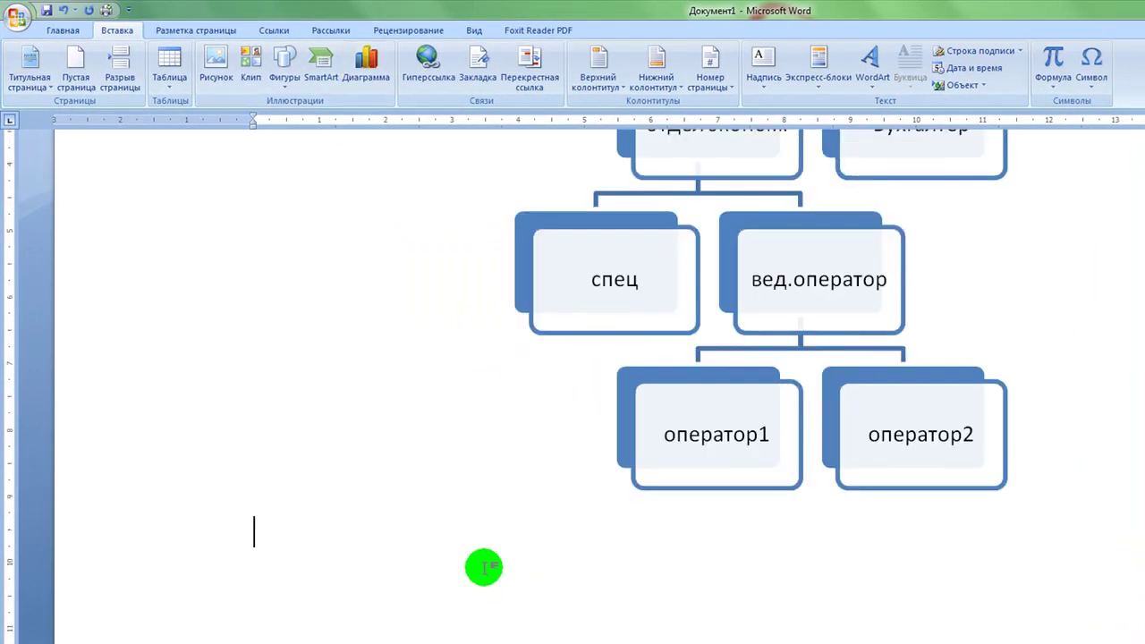
{"action": "left_click", "coordinate": [370, 74]}
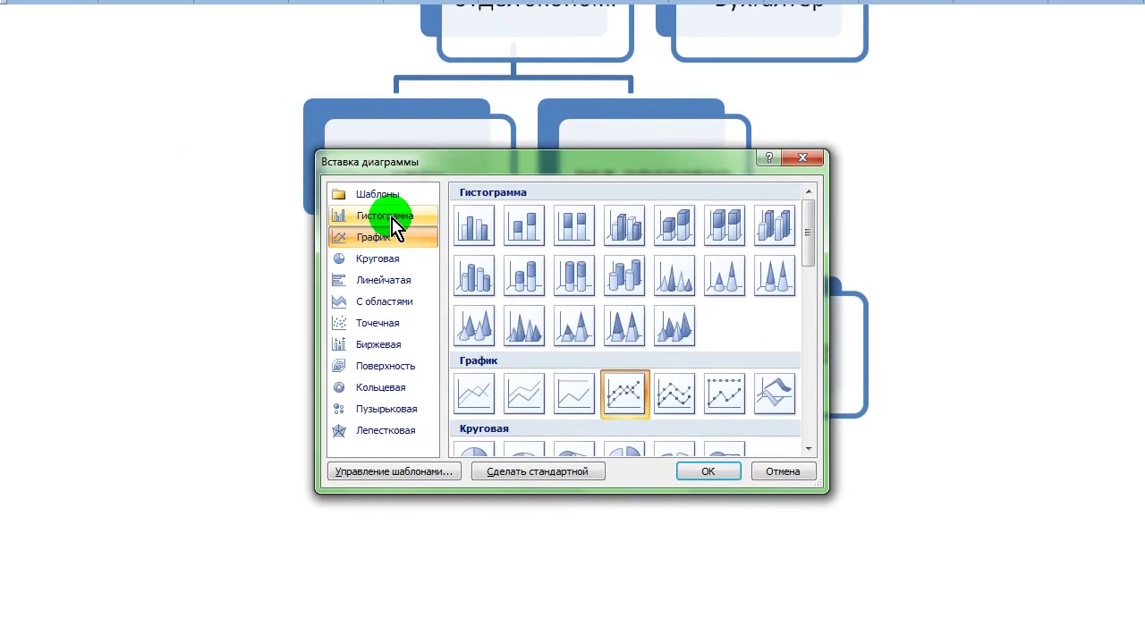
{"action": "left_click", "coordinate": [393, 238]}
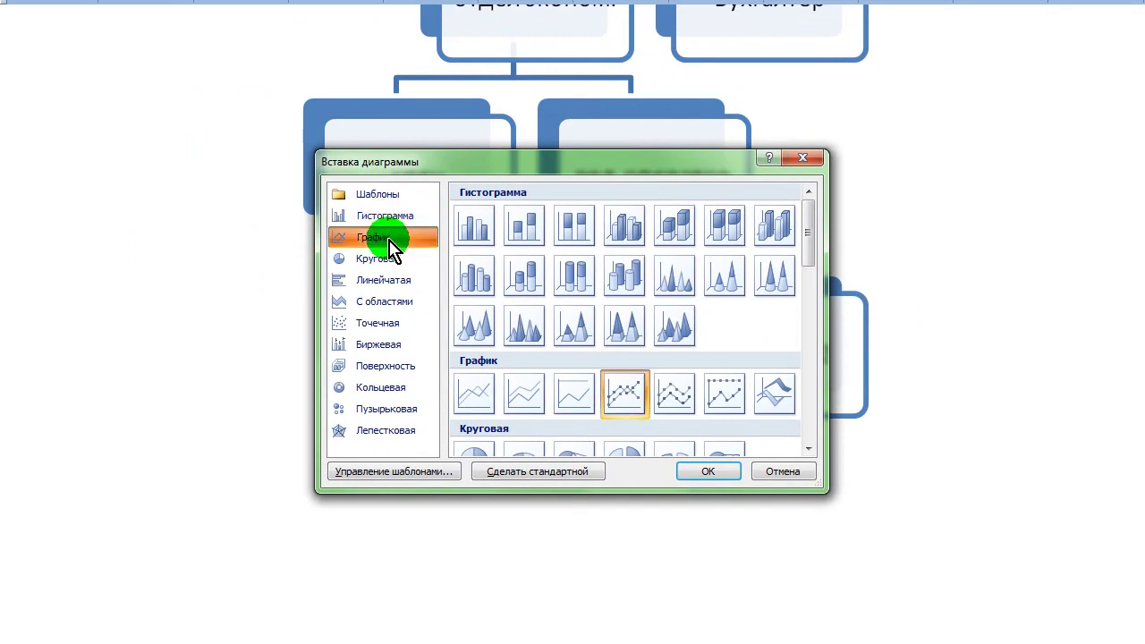
{"action": "left_click", "coordinate": [389, 258]}
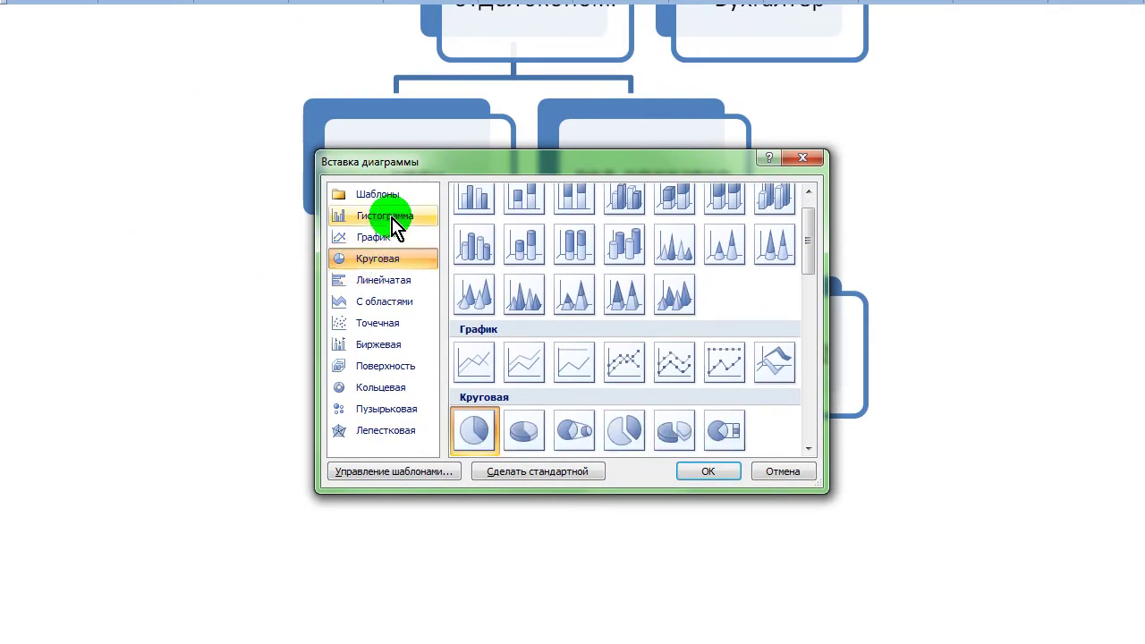
{"action": "left_click", "coordinate": [394, 219]}
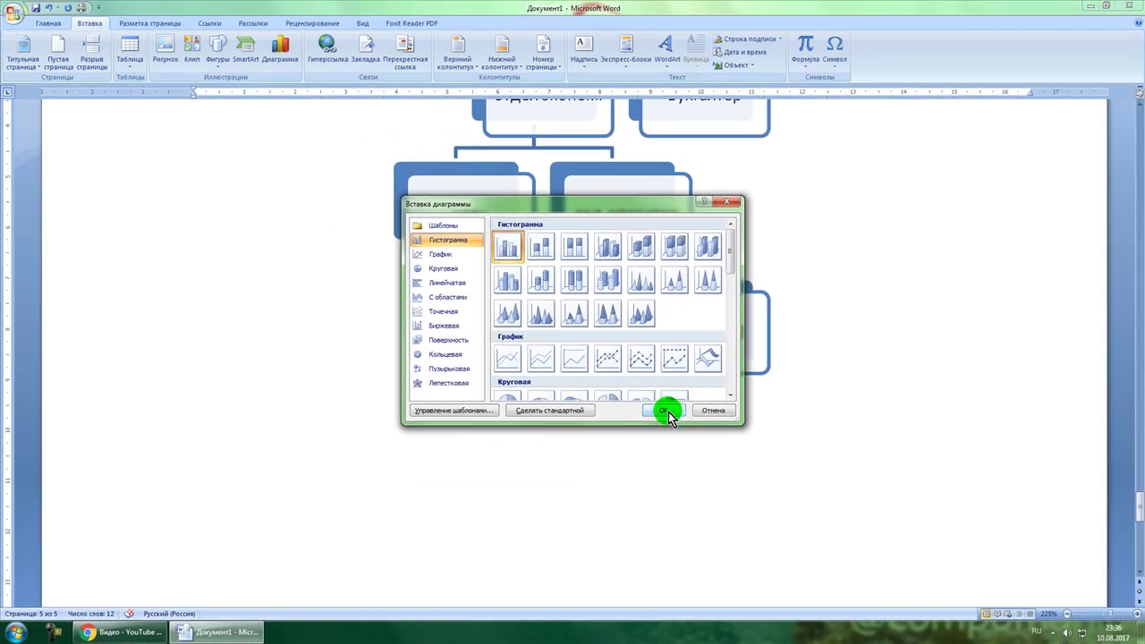
{"action": "left_click", "coordinate": [668, 411]}
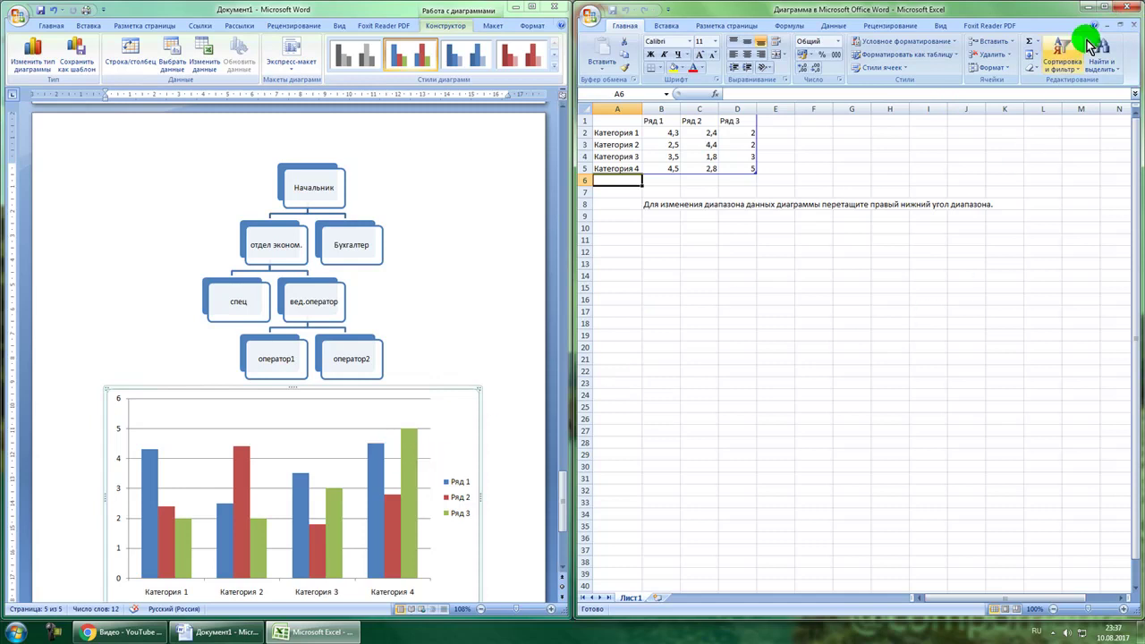
{"action": "left_click", "coordinate": [1129, 7]}
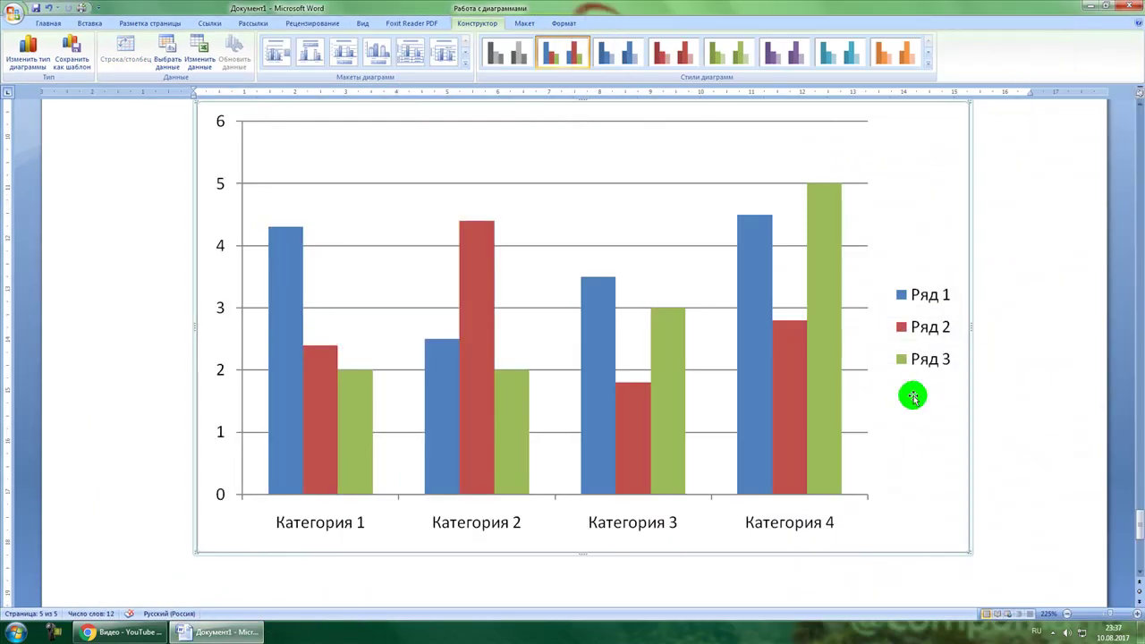
Add two blank lines below the column chart
{"action": "scroll", "coordinate": [721, 281], "scroll_direction": "up", "scroll_amount": 1}
{"action": "scroll", "coordinate": [734, 282], "scroll_direction": "down", "scroll_amount": 2}
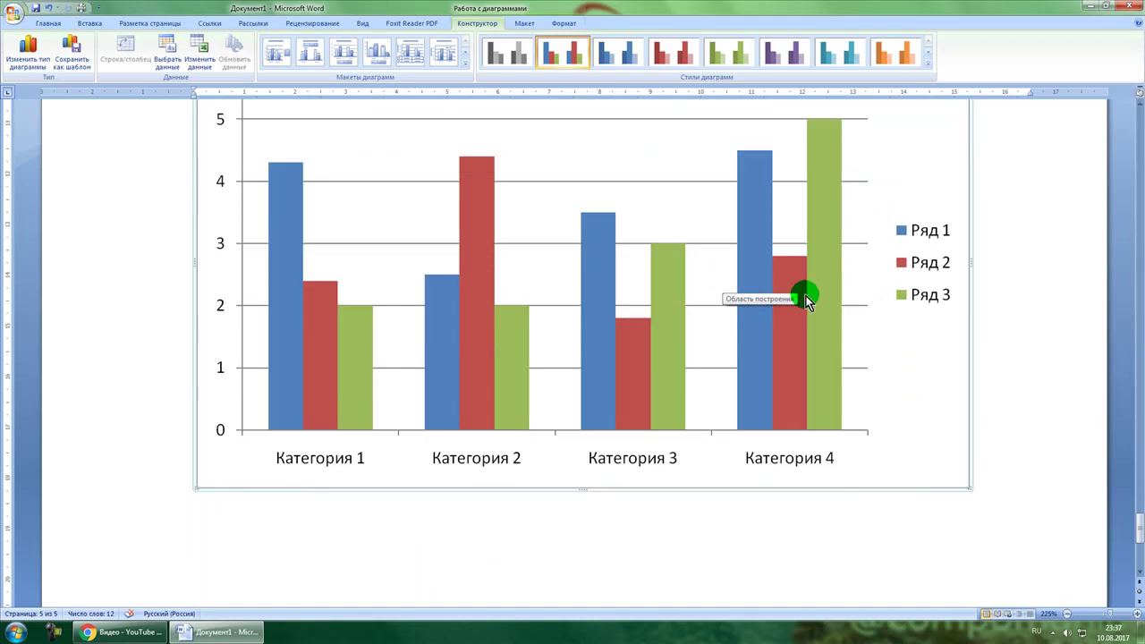
{"action": "left_click", "coordinate": [995, 462]}
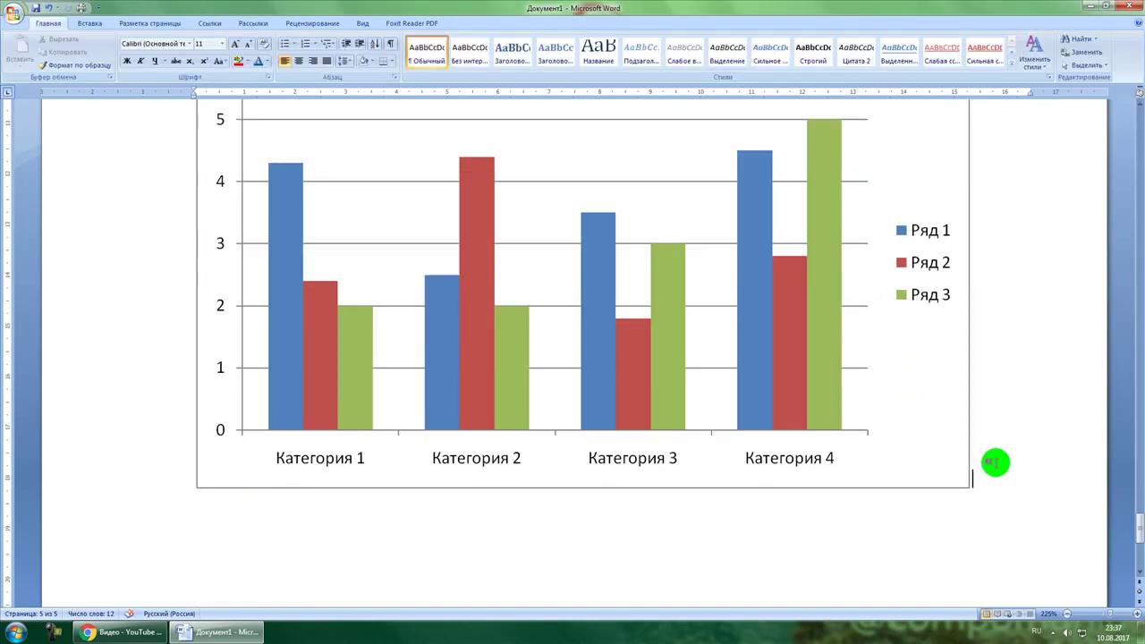
{"action": "key", "text": "Return"}
{"action": "scroll", "coordinate": [976, 463], "scroll_direction": "down", "scroll_amount": 5}
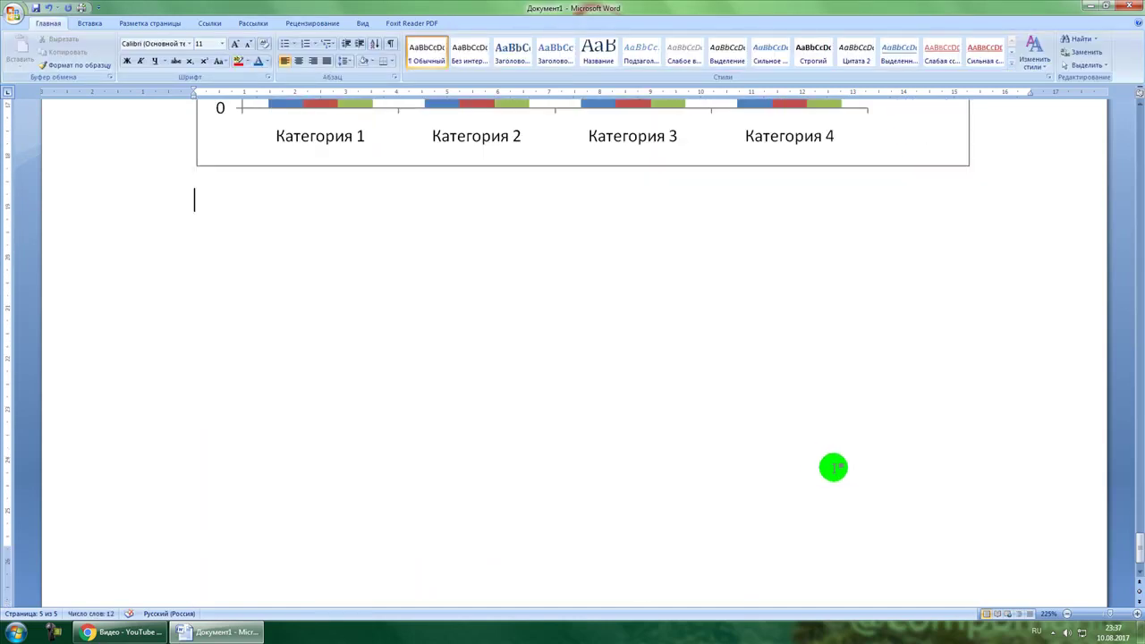
{"action": "key", "text": "Return"}
{"action": "left_click", "coordinate": [86, 22]}
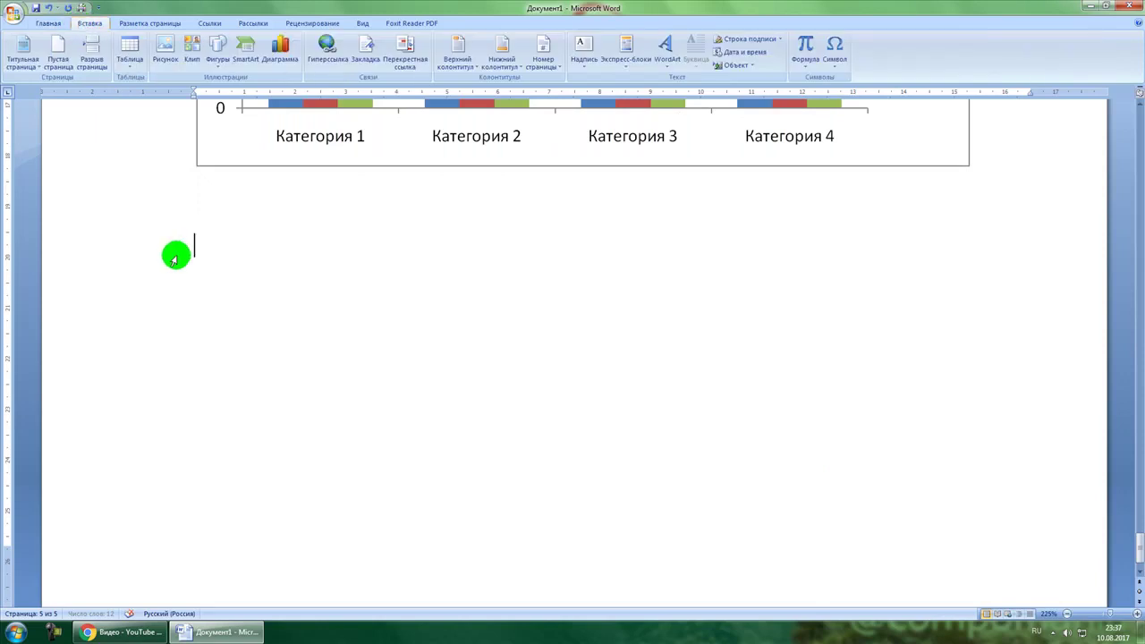
{"action": "scroll", "coordinate": [196, 248], "scroll_direction": "down", "scroll_amount": 2}
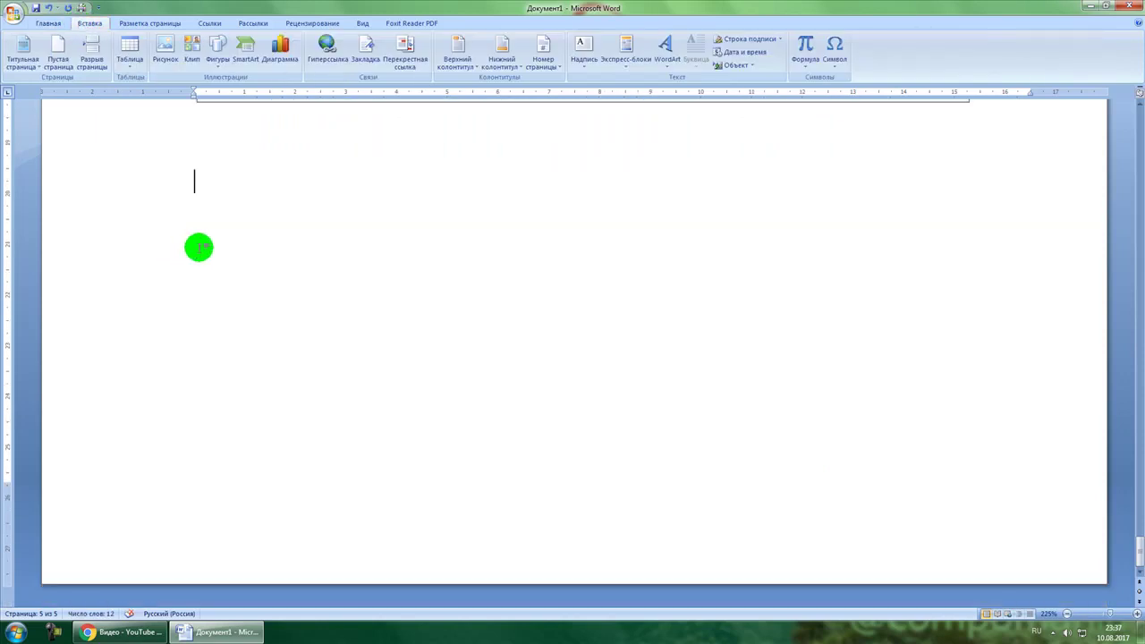
Start a numbered list on the page after the cover page with "Введение" as its first item
{"action": "scroll", "coordinate": [196, 248], "scroll_direction": "up", "scroll_amount": 5}
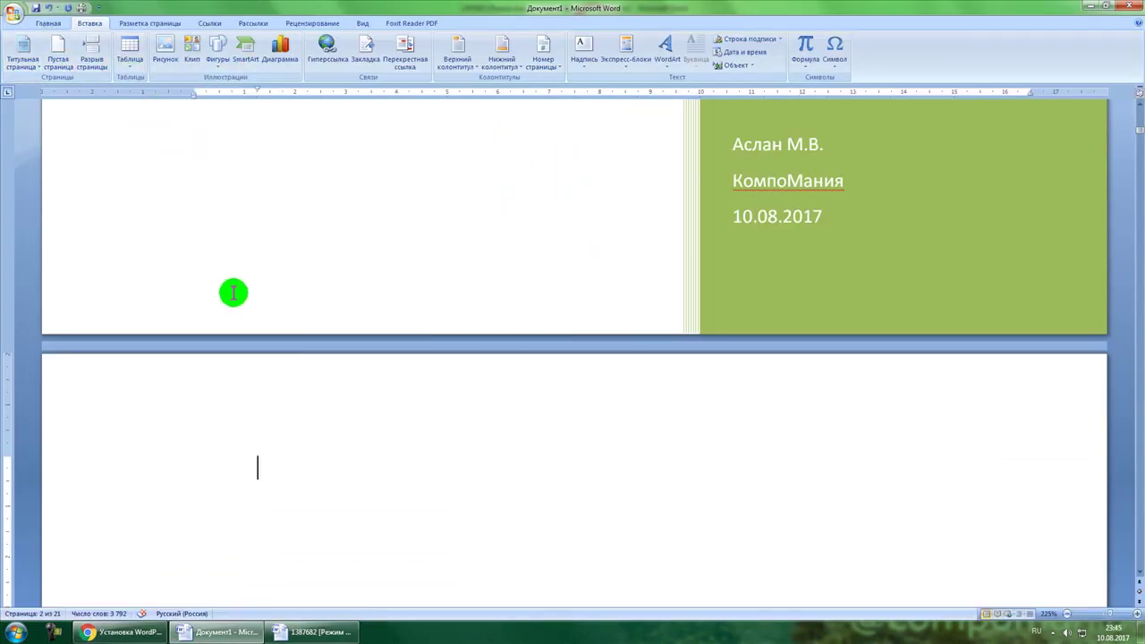
{"action": "left_click", "coordinate": [48, 24]}
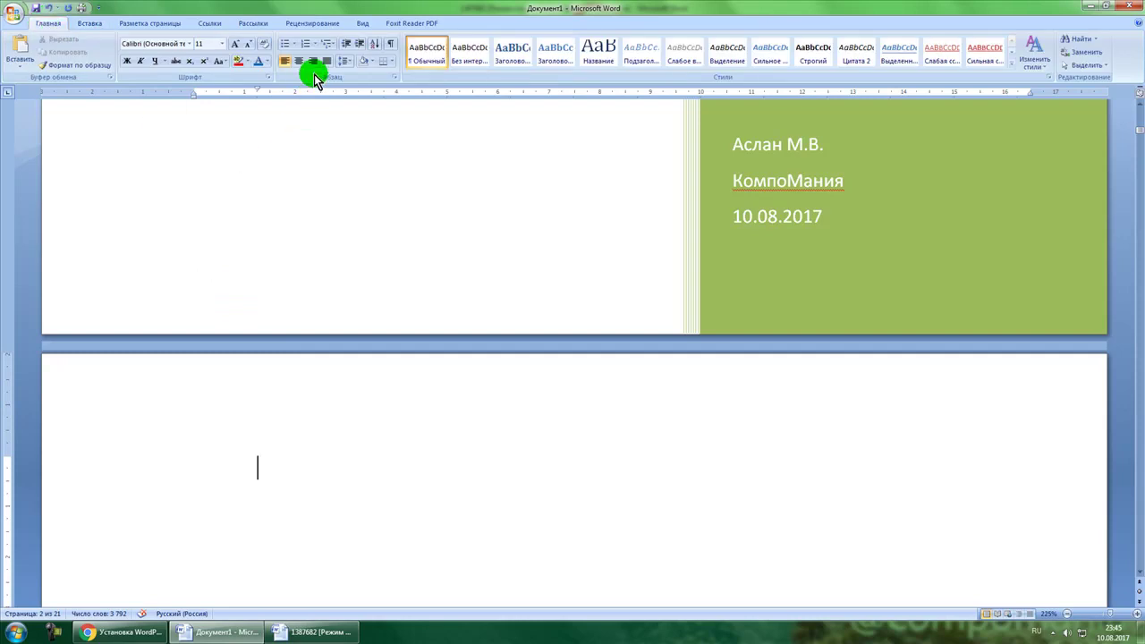
{"action": "left_click", "coordinate": [305, 43]}
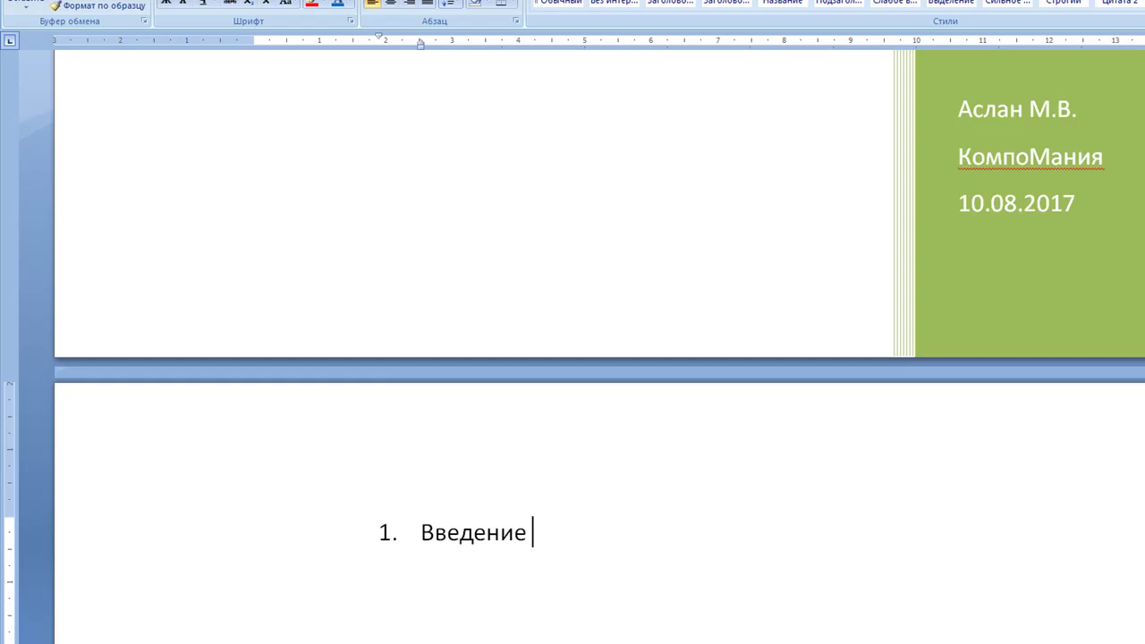
{"action": "key", "text": "Return"}
Apply the Заголовок 1 style to the "Введение" title above the body text
{"action": "scroll", "coordinate": [724, 581], "scroll_direction": "down", "scroll_amount": 10}
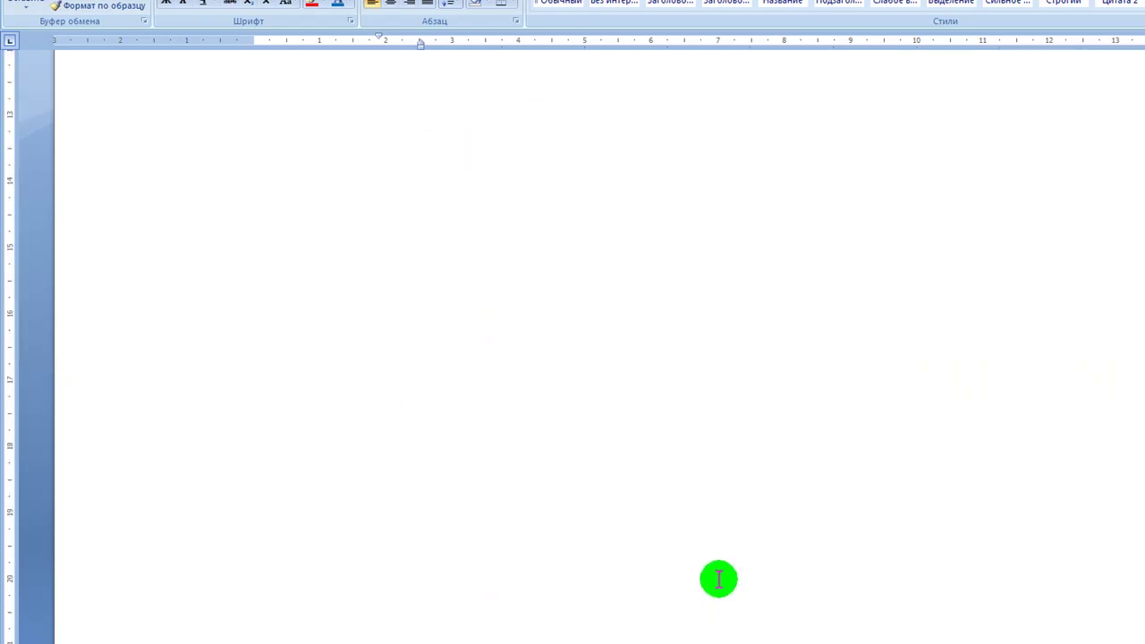
{"action": "scroll", "coordinate": [718, 576], "scroll_direction": "down", "scroll_amount": 5}
{"action": "left_click_drag", "start_coordinate": [332, 335], "coordinate": [485, 328]}
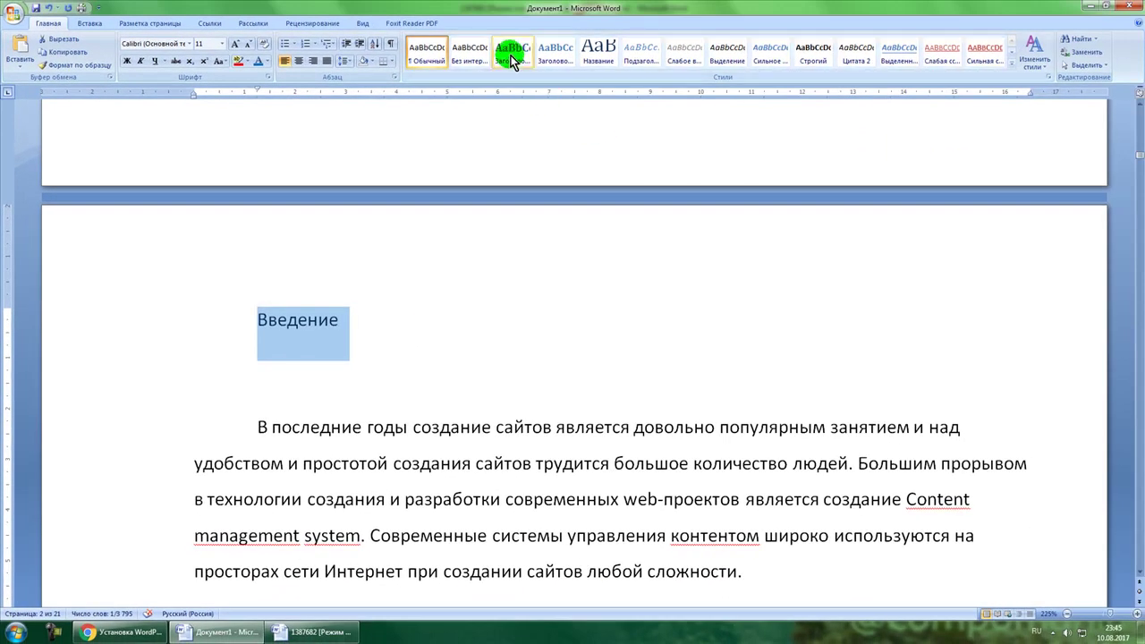
{"action": "left_click", "coordinate": [512, 55]}
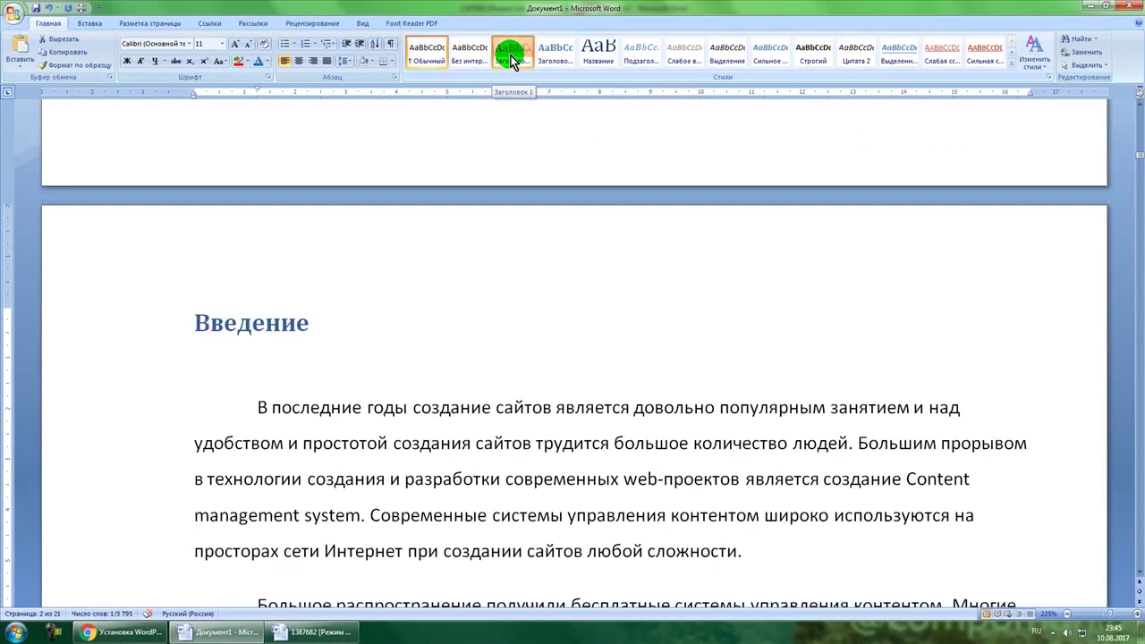
{"action": "scroll", "coordinate": [313, 257], "scroll_direction": "down", "scroll_amount": 3}
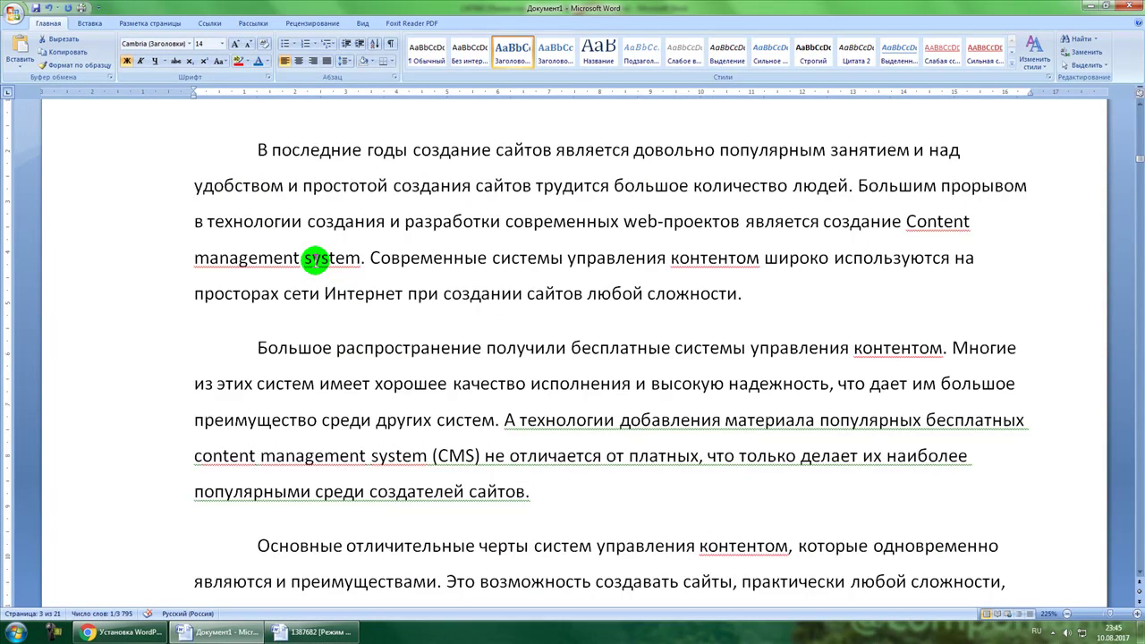
Place the title "1 История Интернета" at the top of the page after the introduction and apply the Заголовок 1 style to it
{"action": "scroll", "coordinate": [314, 259], "scroll_direction": "down", "scroll_amount": 15}
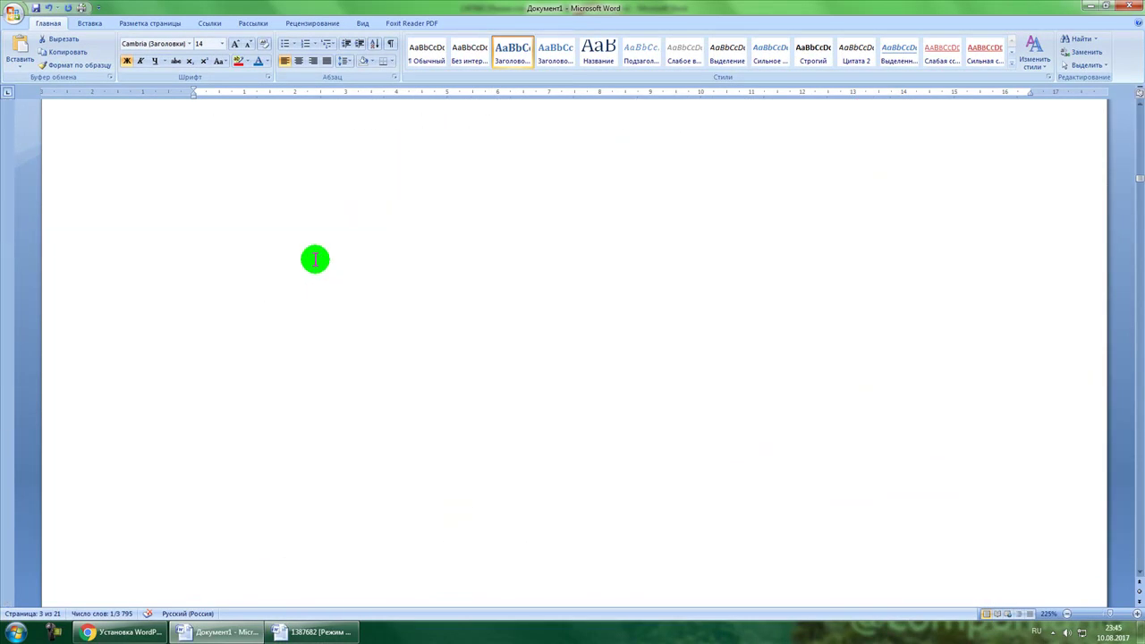
{"action": "scroll", "coordinate": [309, 260], "scroll_direction": "down", "scroll_amount": 5}
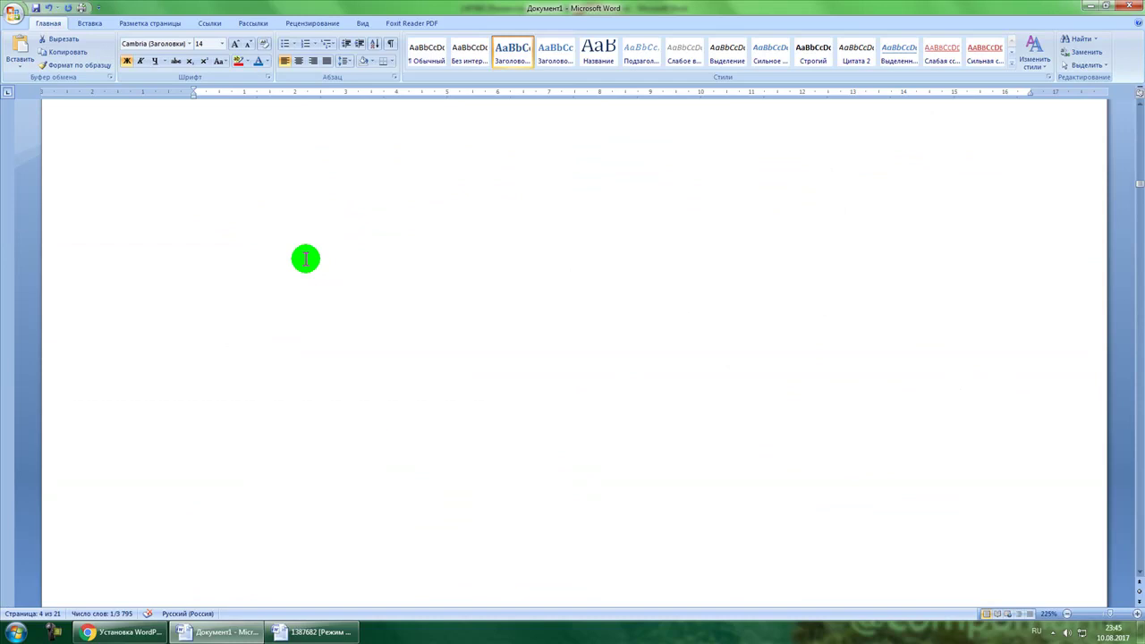
{"action": "scroll", "coordinate": [305, 258], "scroll_direction": "up", "scroll_amount": 2}
{"action": "left_click", "coordinate": [346, 460]}
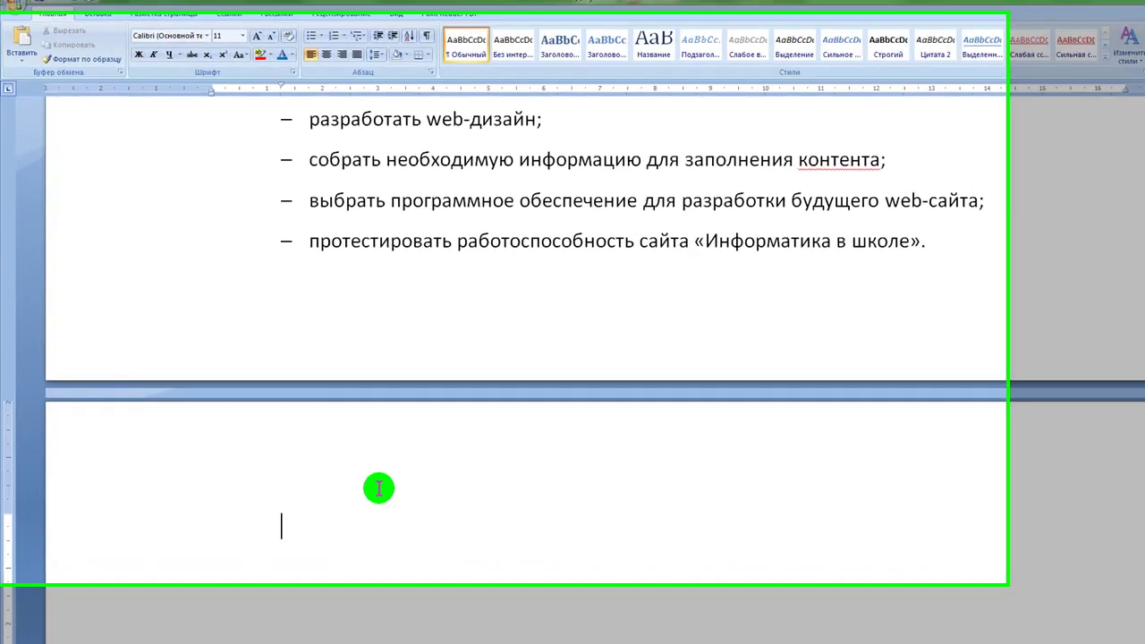
{"action": "type", "text": "1 История Интернета"}
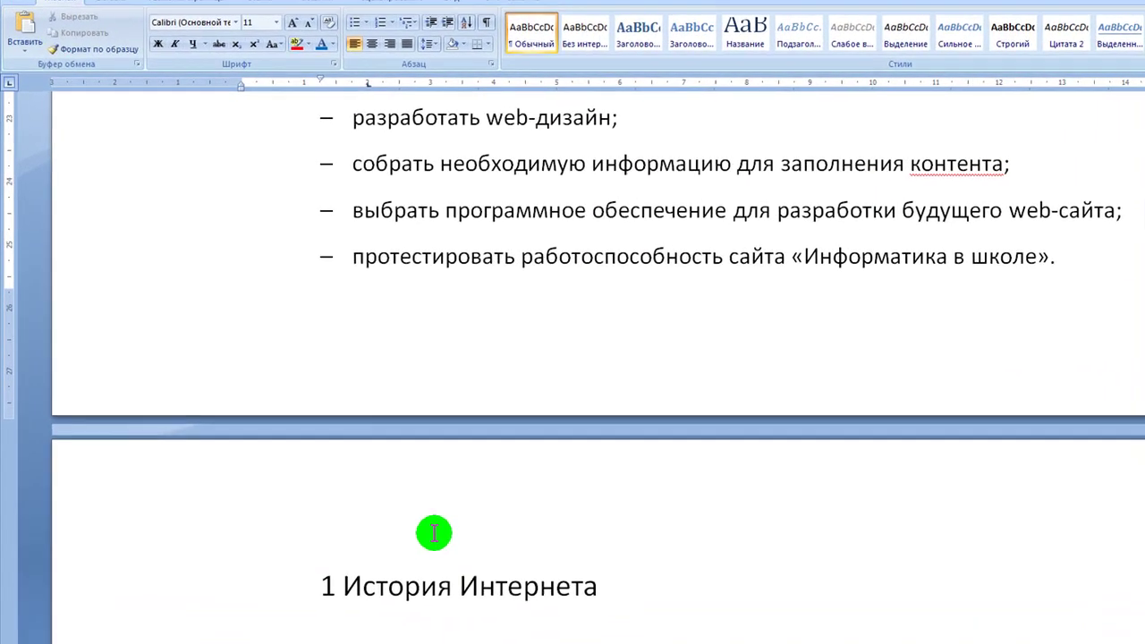
{"action": "left_click_drag", "start_coordinate": [320, 586], "coordinate": [596, 567]}
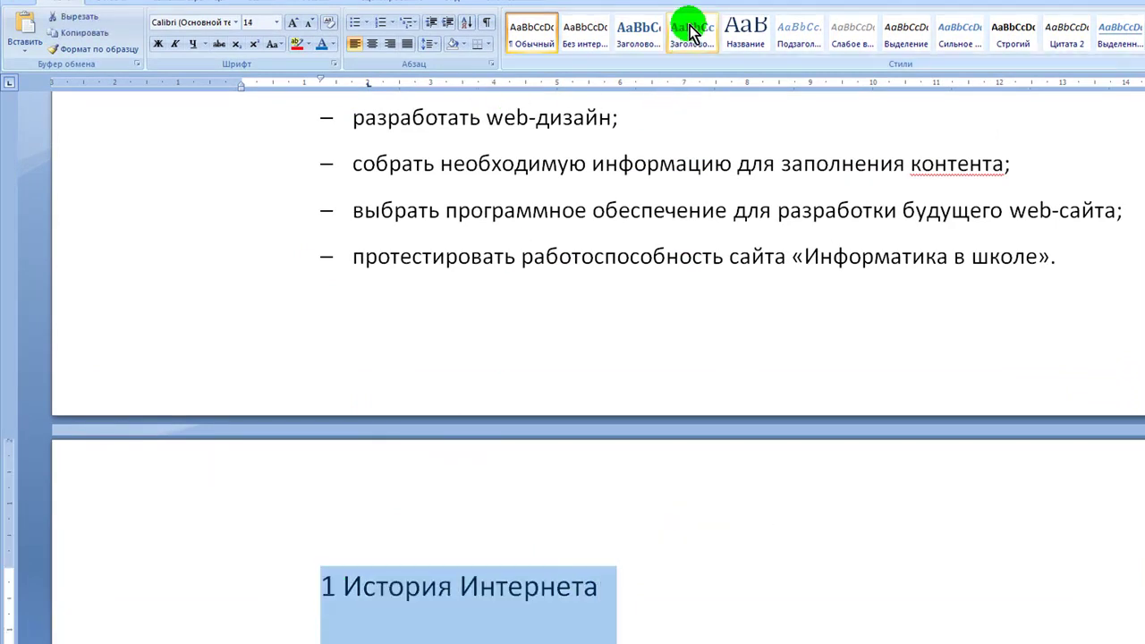
{"action": "left_click", "coordinate": [638, 30]}
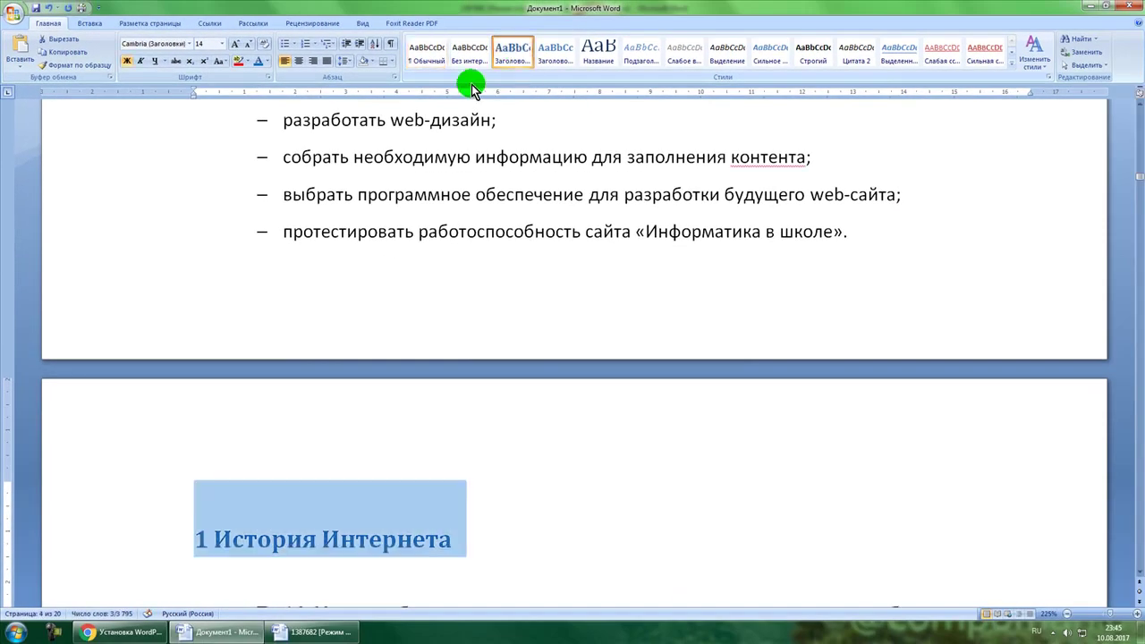
Copy the "1 История Интернета" heading into the contents list after "Введение"
{"action": "left_click", "coordinate": [65, 57]}
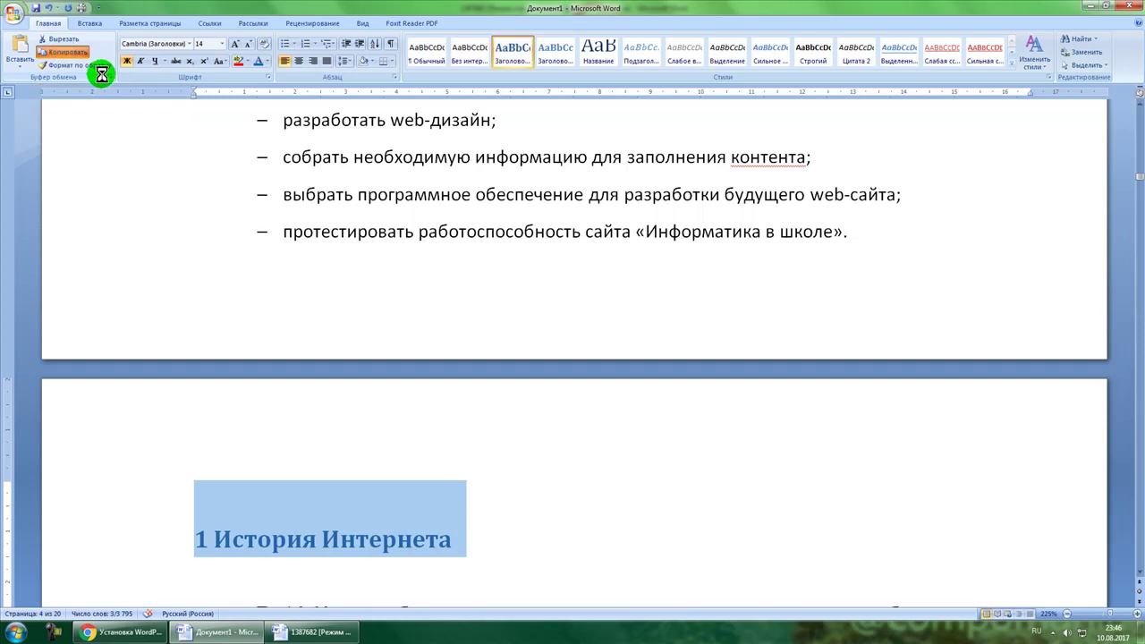
{"action": "left_click_drag", "start_coordinate": [1140, 176], "coordinate": [1124, 146]}
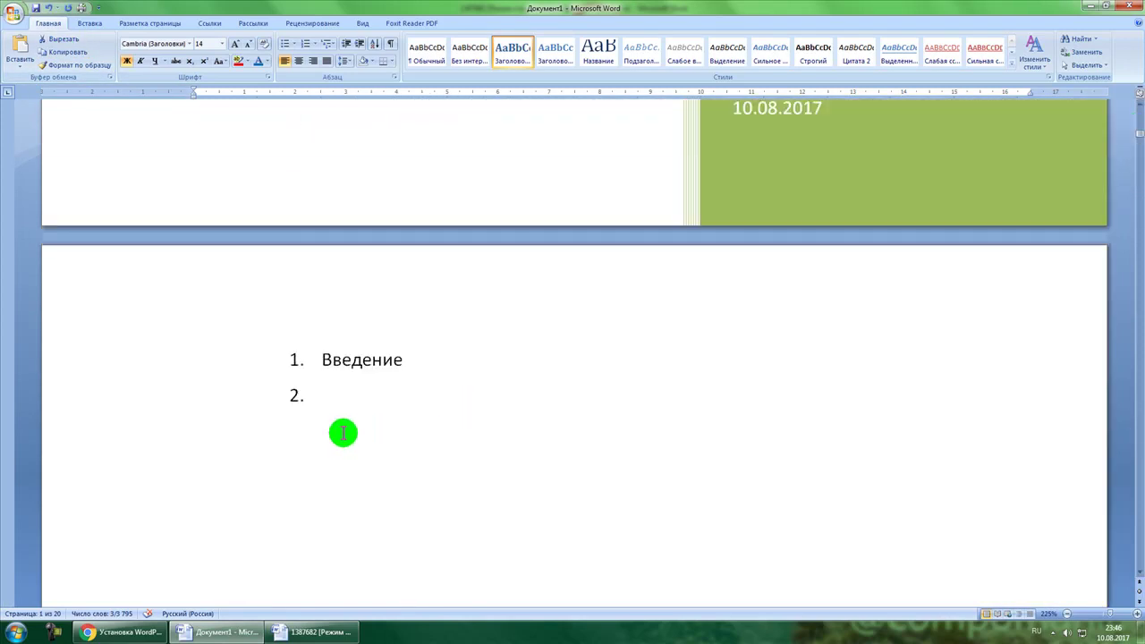
{"action": "left_click", "coordinate": [343, 433]}
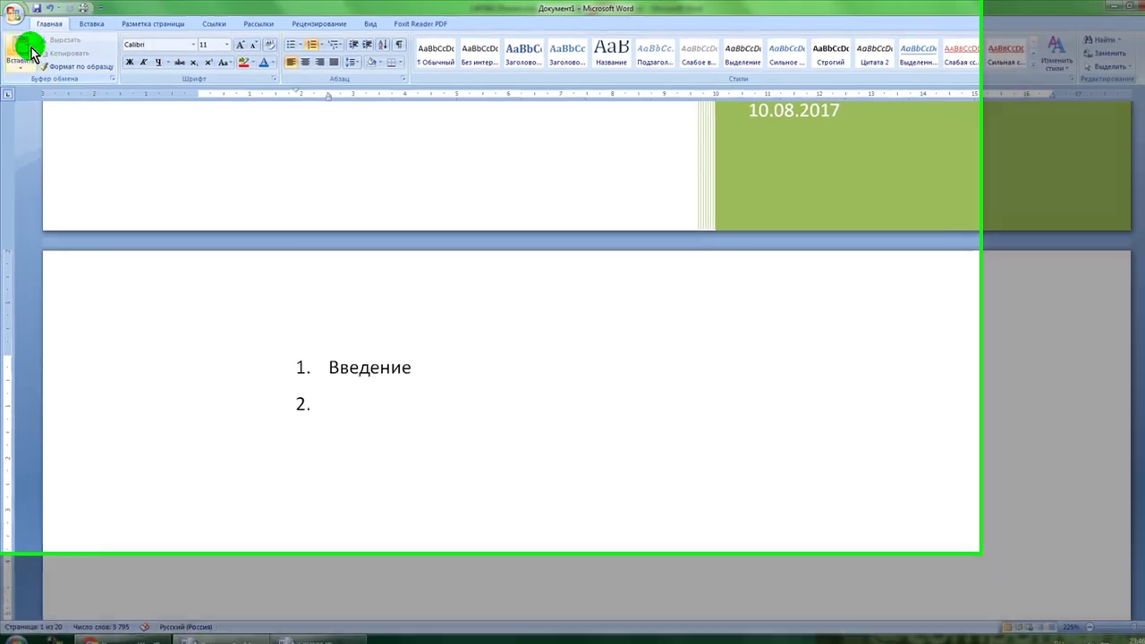
{"action": "left_click", "coordinate": [43, 54]}
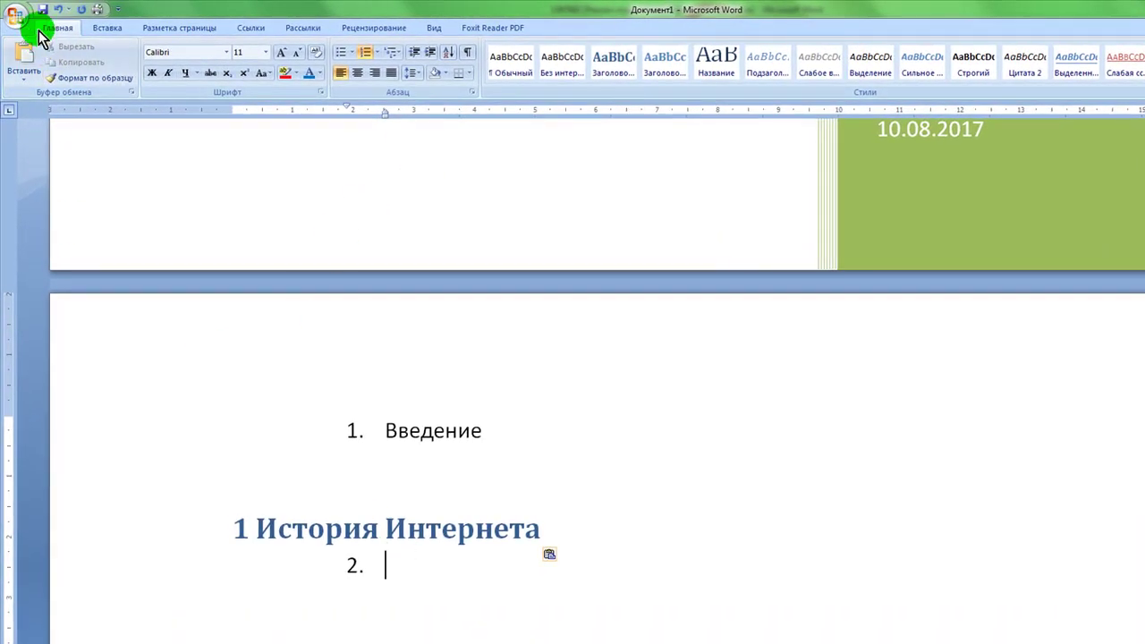
{"action": "left_click", "coordinate": [55, 9]}
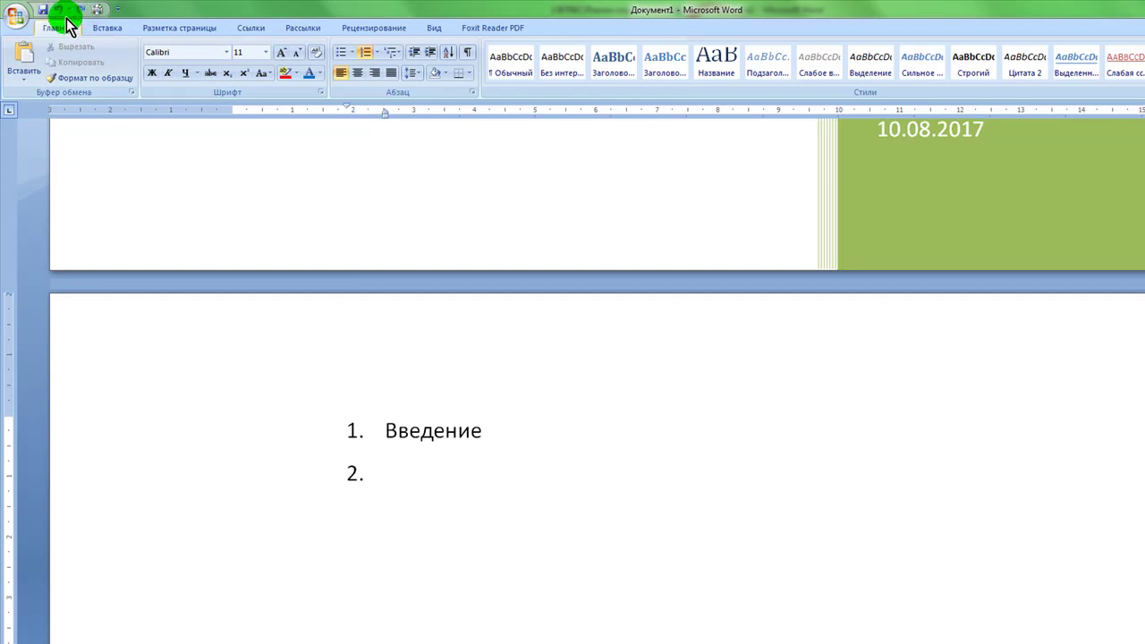
{"action": "left_click", "coordinate": [81, 11]}
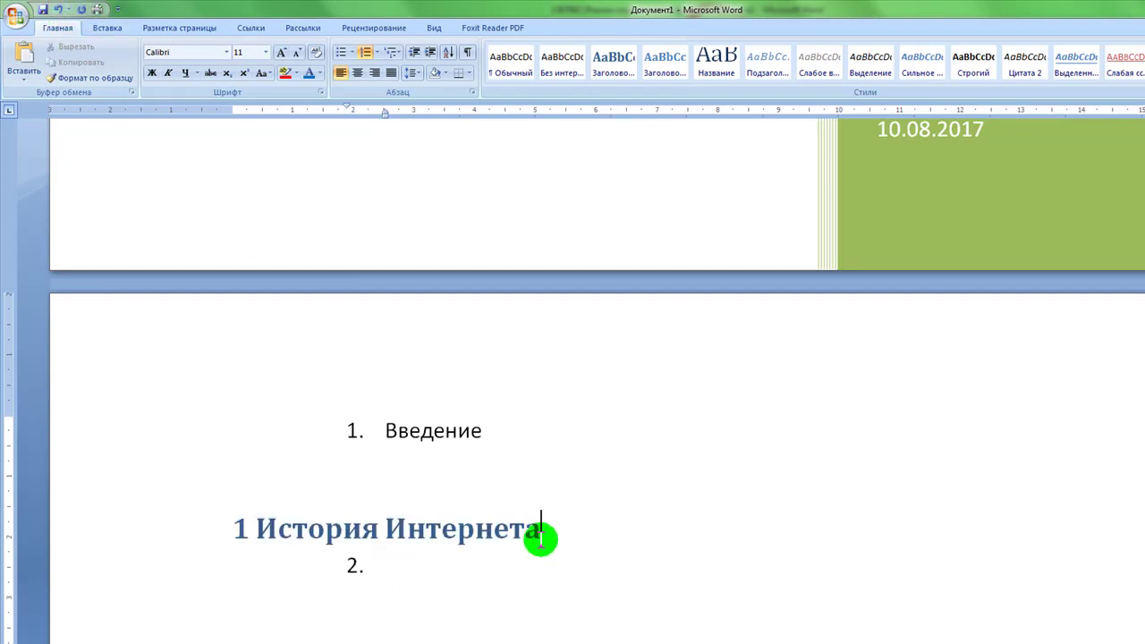
Clear the formatting of the pasted "1 История Интернета" line and remove the empty numbered item below it
{"action": "left_click_drag", "start_coordinate": [543, 540], "coordinate": [191, 528]}
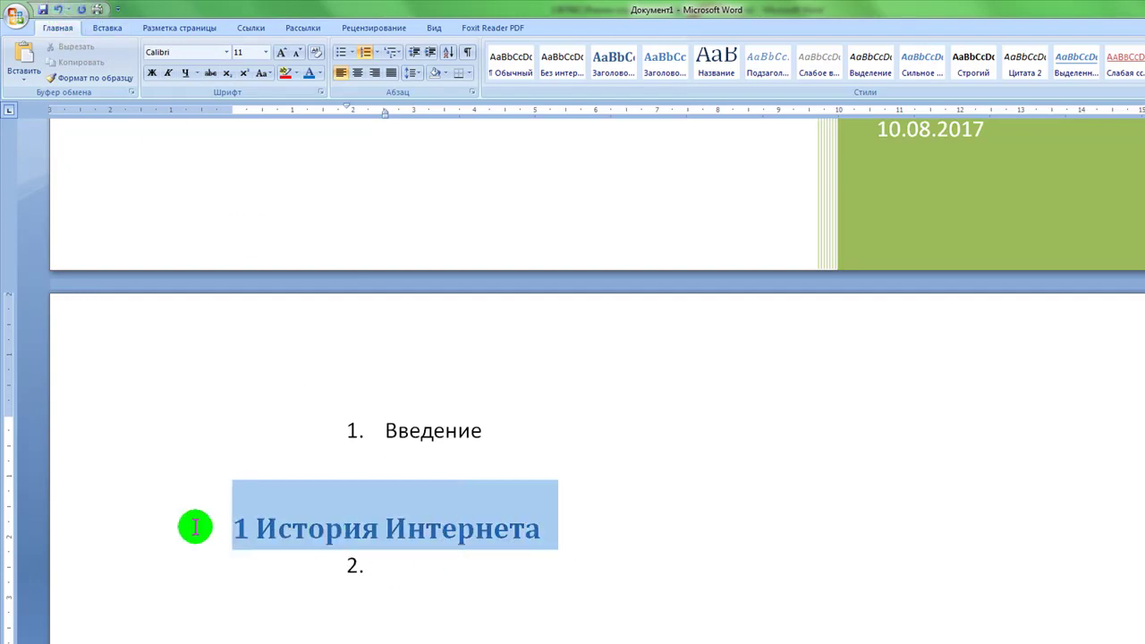
{"action": "left_click", "coordinate": [315, 52]}
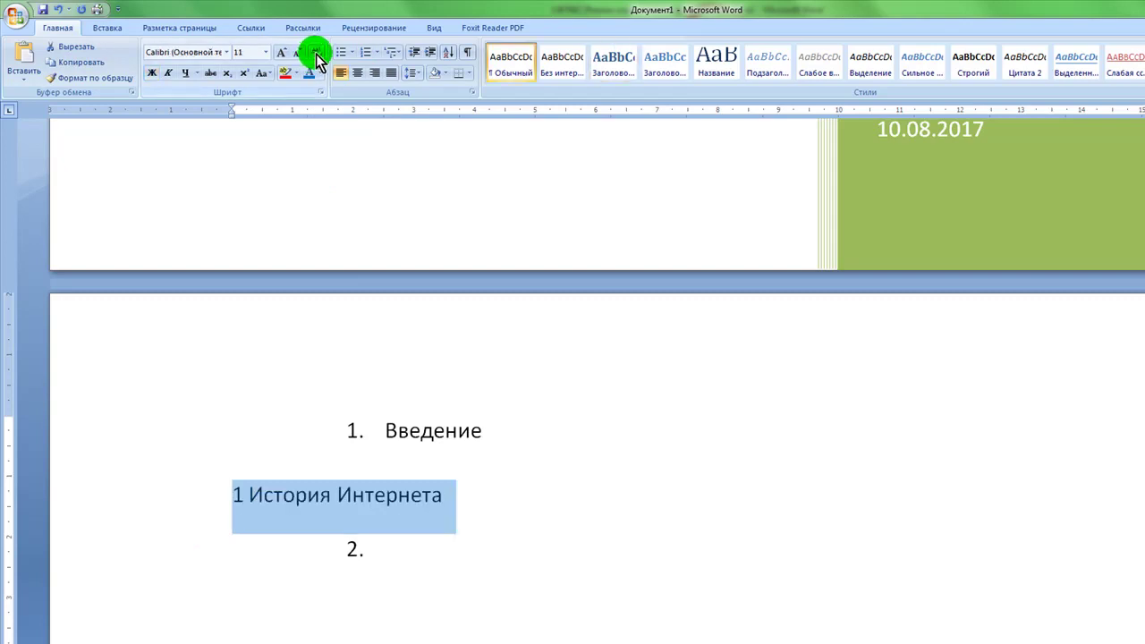
{"action": "left_click", "coordinate": [416, 552]}
{"action": "left_click", "coordinate": [246, 494]}
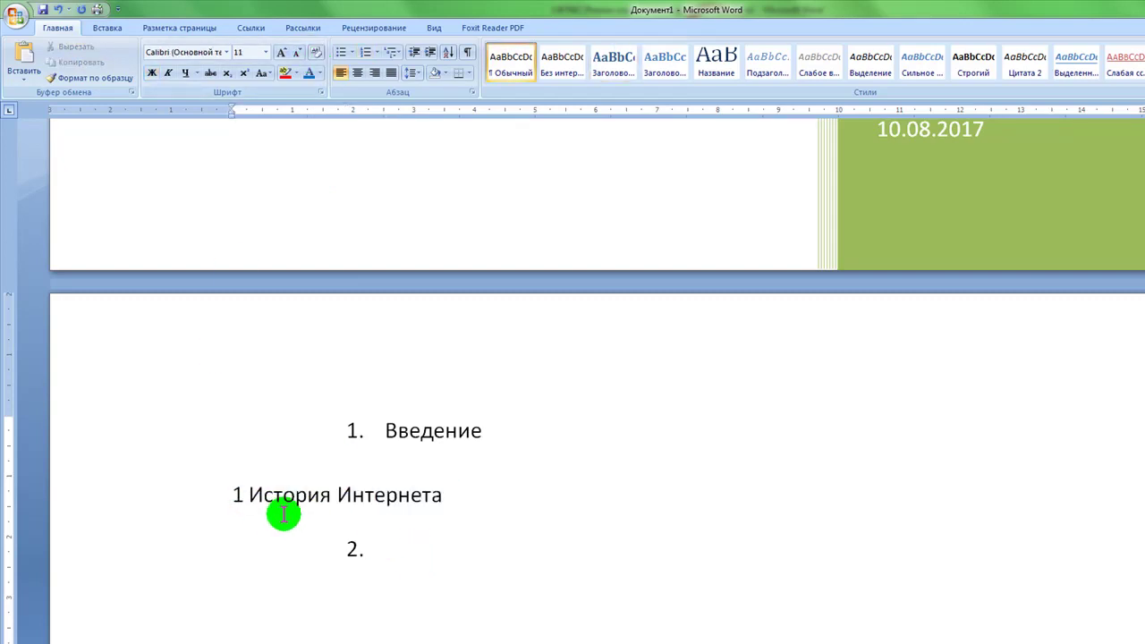
{"action": "left_click", "coordinate": [417, 570]}
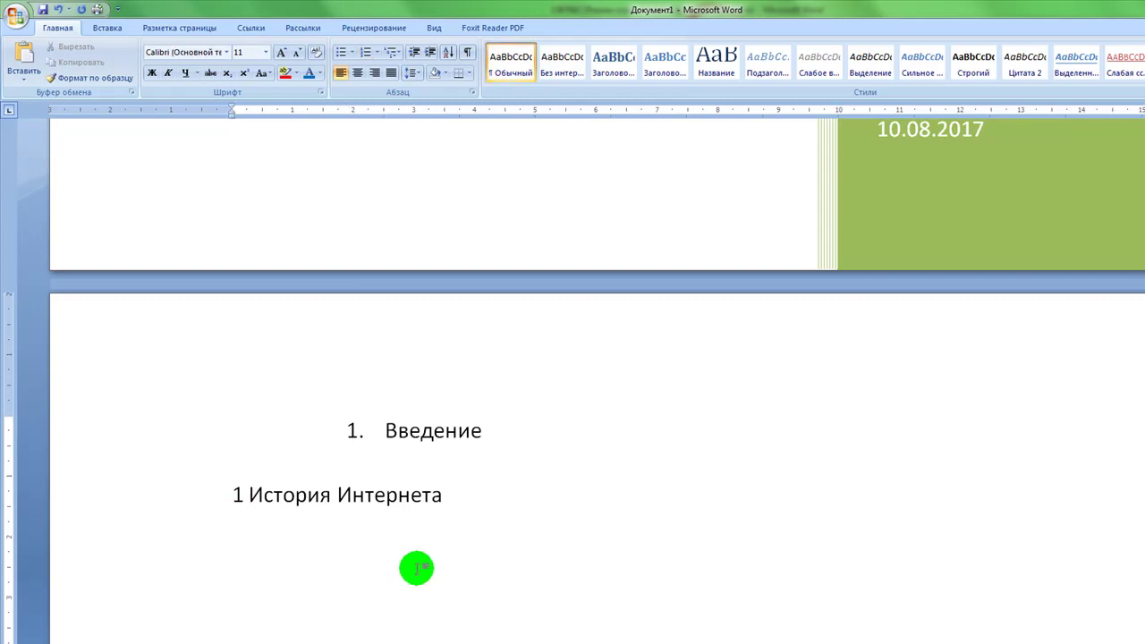
Remove the leading 1 from the pasted line and make "История Интернета" the second item of the numbered list
{"action": "left_click", "coordinate": [246, 498]}
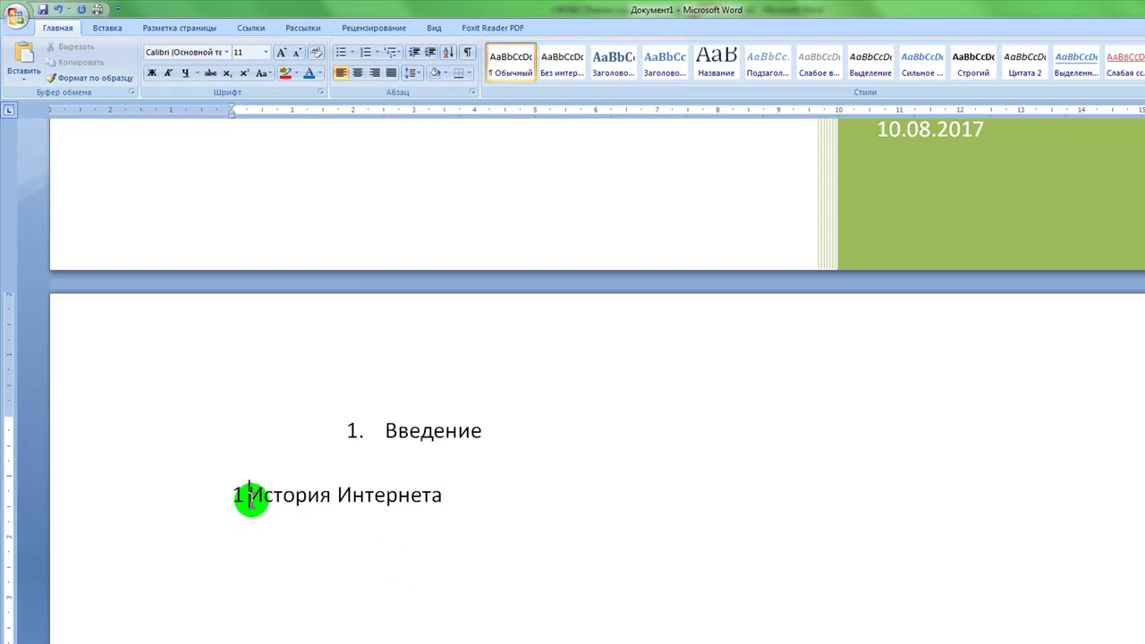
{"action": "key", "text": "BackSpace"}
{"action": "key", "text": "BackSpace"}
{"action": "key", "text": "BackSpace"}
{"action": "key", "text": "BackSpace"}
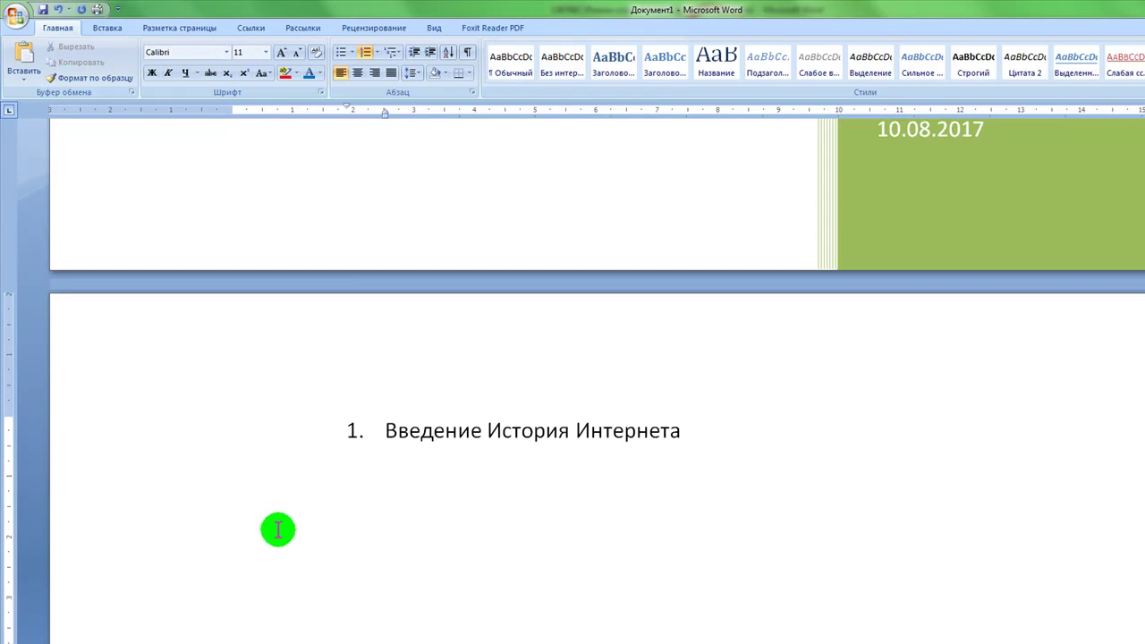
{"action": "key", "text": "Return"}
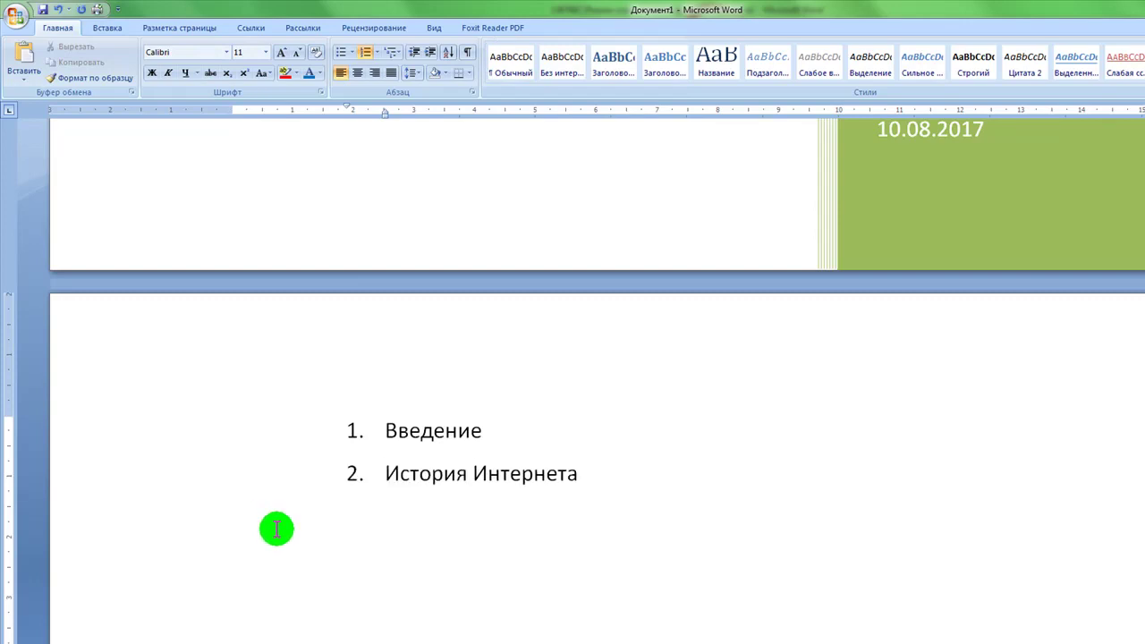
Insert a page break below the contents list to start the "Введение" section on a new page
{"action": "double_click", "coordinate": [535, 533]}
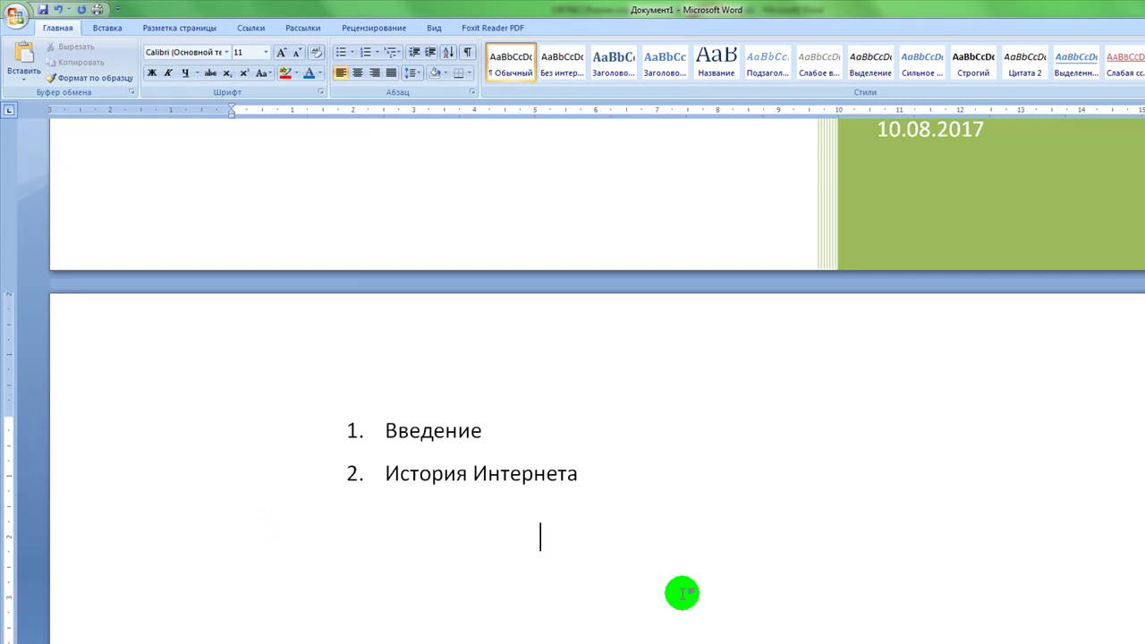
{"action": "key", "text": "BackSpace"}
{"action": "key", "text": "ctrl+Return"}
{"action": "scroll", "coordinate": [566, 501], "scroll_direction": "down", "scroll_amount": 5}
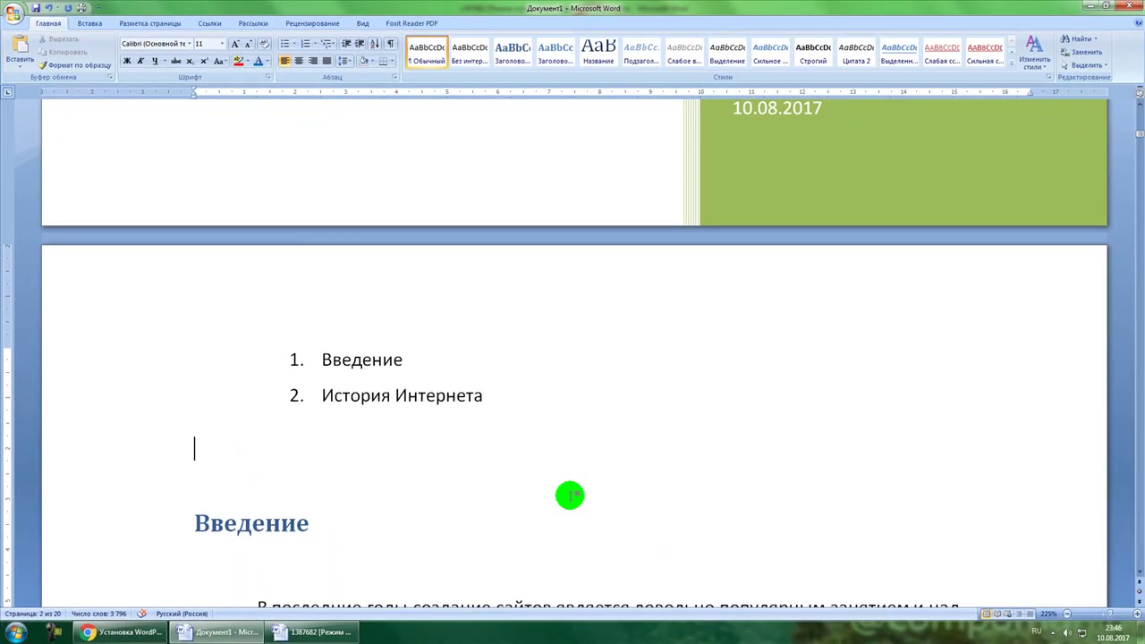
{"action": "scroll", "coordinate": [565, 502], "scroll_direction": "down", "scroll_amount": 3}
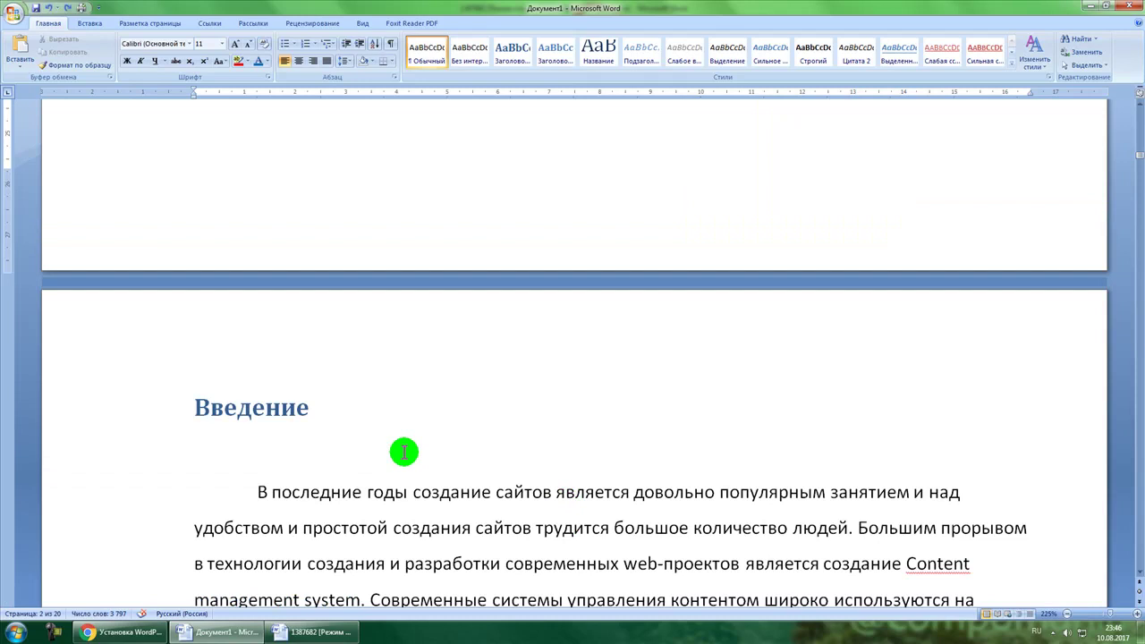
Delete the blank line above the title "2 Возможности Интернета"
{"action": "scroll", "coordinate": [403, 452], "scroll_direction": "down", "scroll_amount": 8}
{"action": "scroll", "coordinate": [403, 451], "scroll_direction": "down", "scroll_amount": 15}
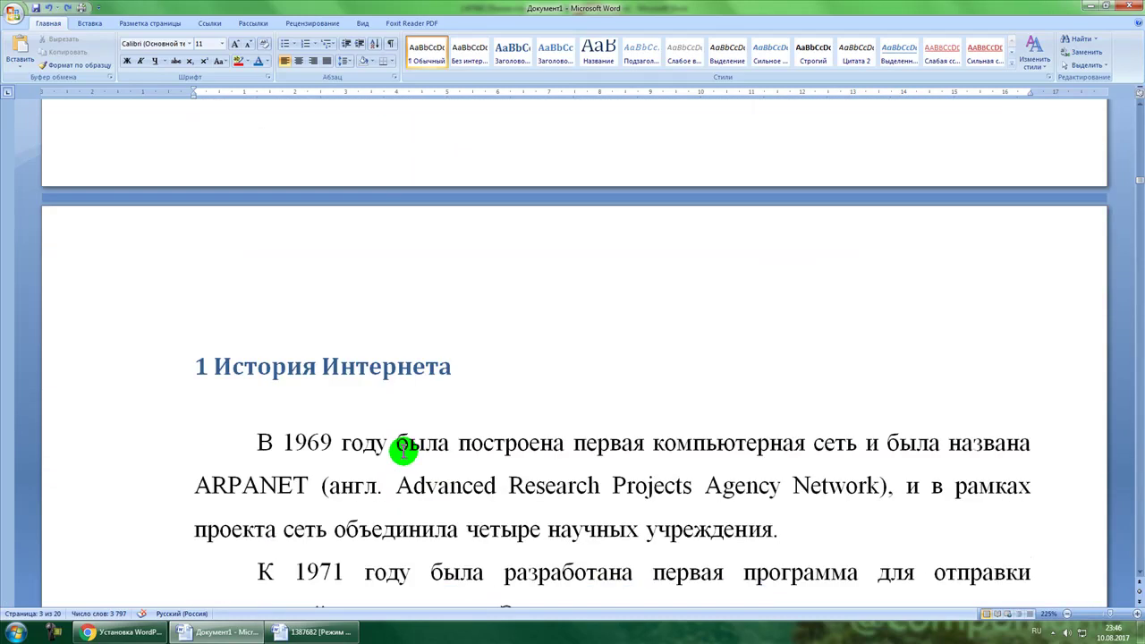
{"action": "scroll", "coordinate": [403, 451], "scroll_direction": "down", "scroll_amount": 10}
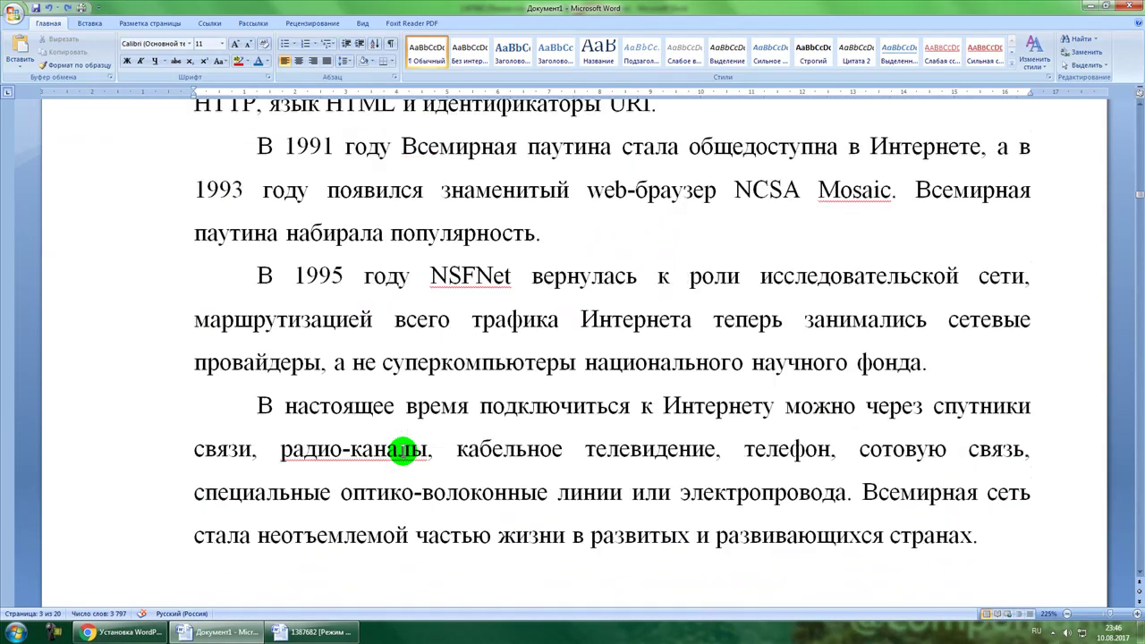
{"action": "left_click", "coordinate": [281, 310]}
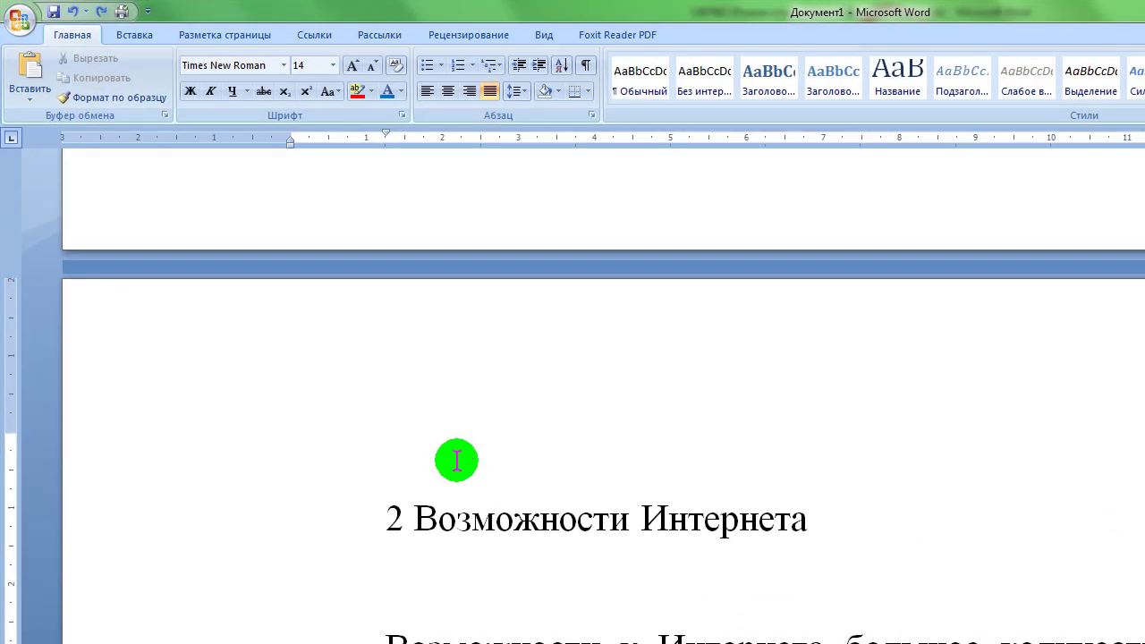
{"action": "key", "text": "Delete"}
Copy the title "2 Возможности Интернета" and apply the Заголовок 1 style to it in the body text
{"action": "left_click_drag", "start_coordinate": [401, 453], "coordinate": [766, 436]}
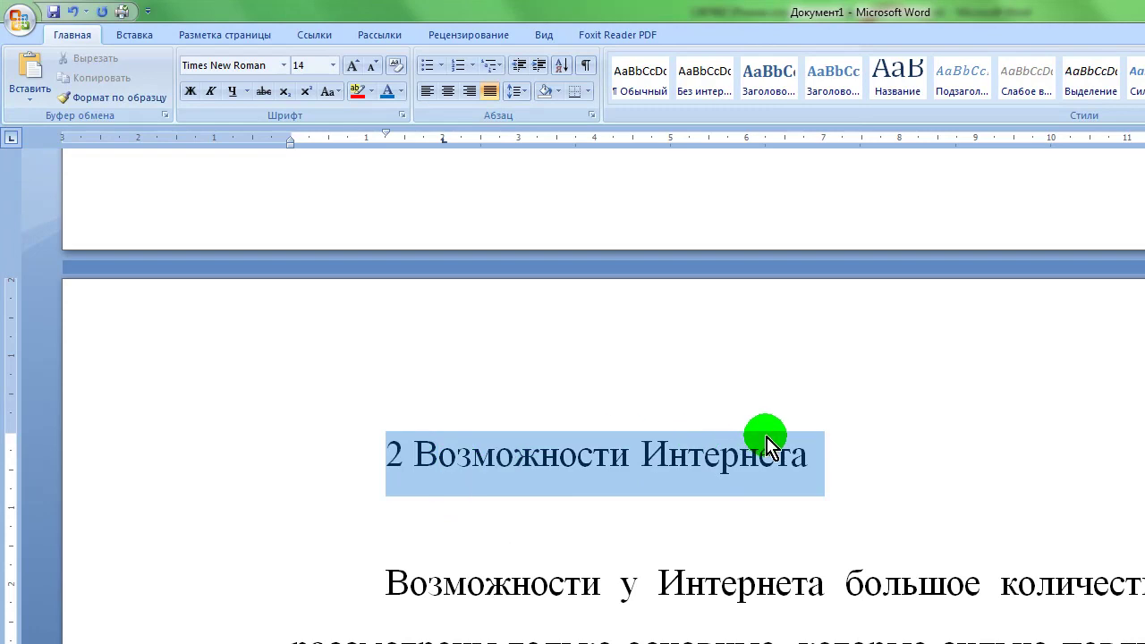
{"action": "left_click", "coordinate": [118, 79]}
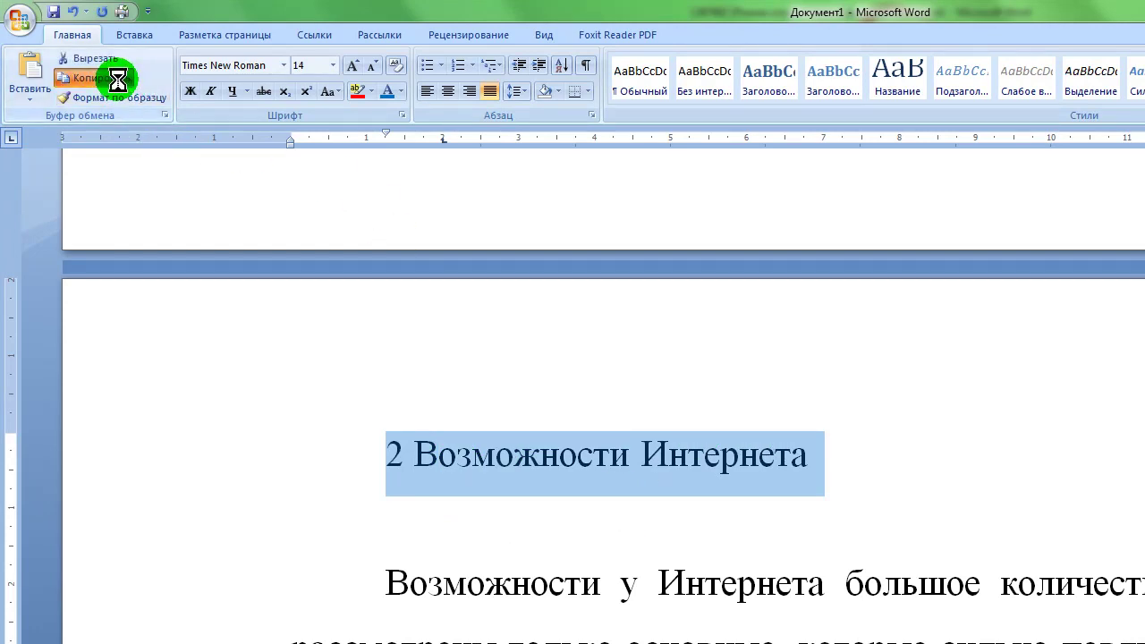
{"action": "left_click", "coordinate": [771, 75]}
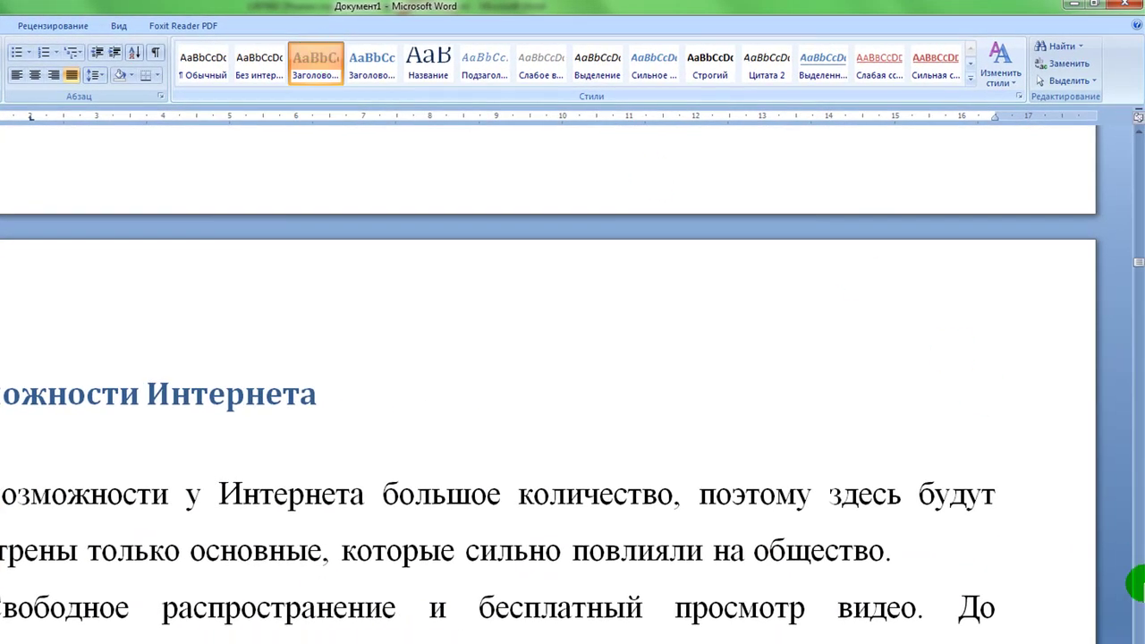
Paste the copied title into the contents list as its third item and remove the leading 2 from "Возможности Интернета"
{"action": "left_click_drag", "start_coordinate": [1137, 269], "coordinate": [1137, 257]}
{"action": "scroll", "coordinate": [700, 289], "scroll_direction": "up", "scroll_amount": 10}
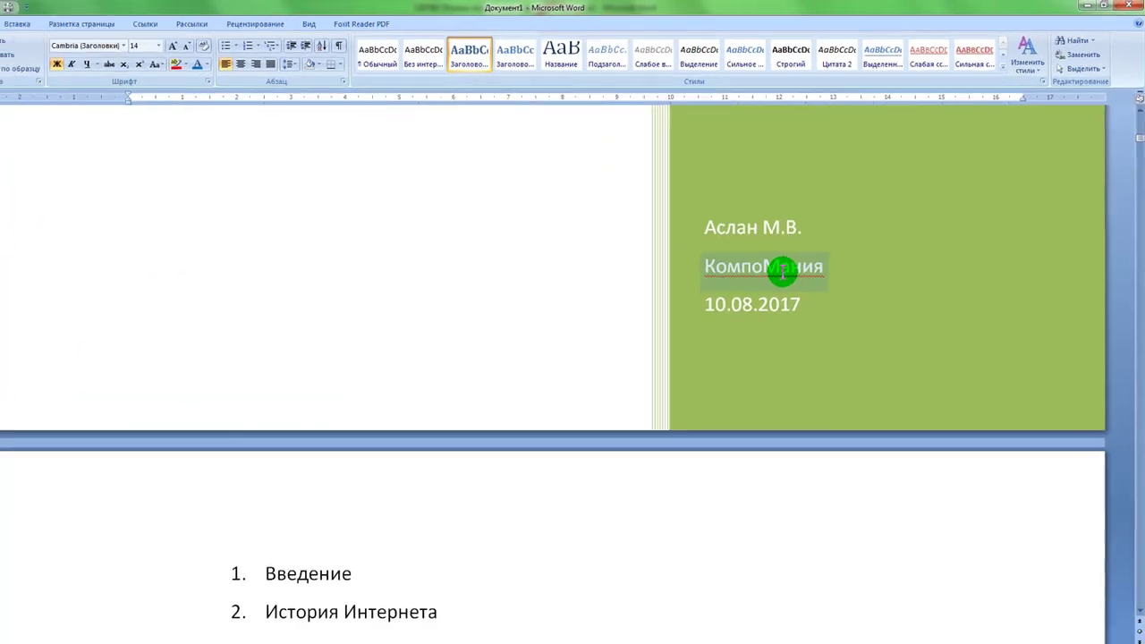
{"action": "scroll", "coordinate": [728, 268], "scroll_direction": "down", "scroll_amount": 3}
{"action": "left_click", "coordinate": [581, 371]}
{"action": "left_click", "coordinate": [590, 276]}
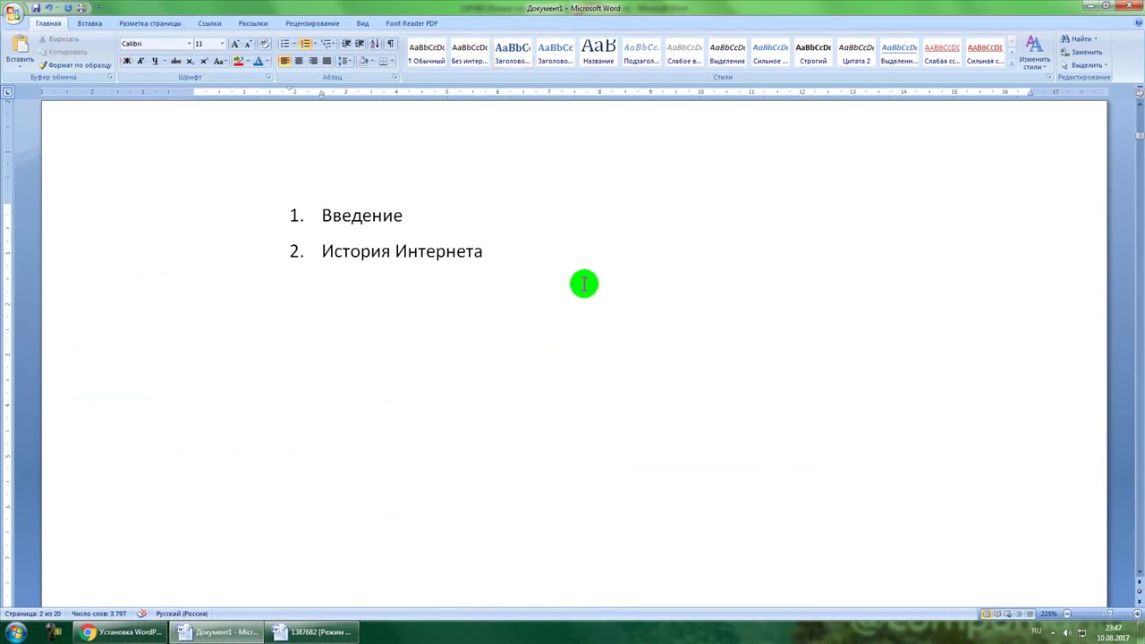
{"action": "left_click", "coordinate": [20, 46]}
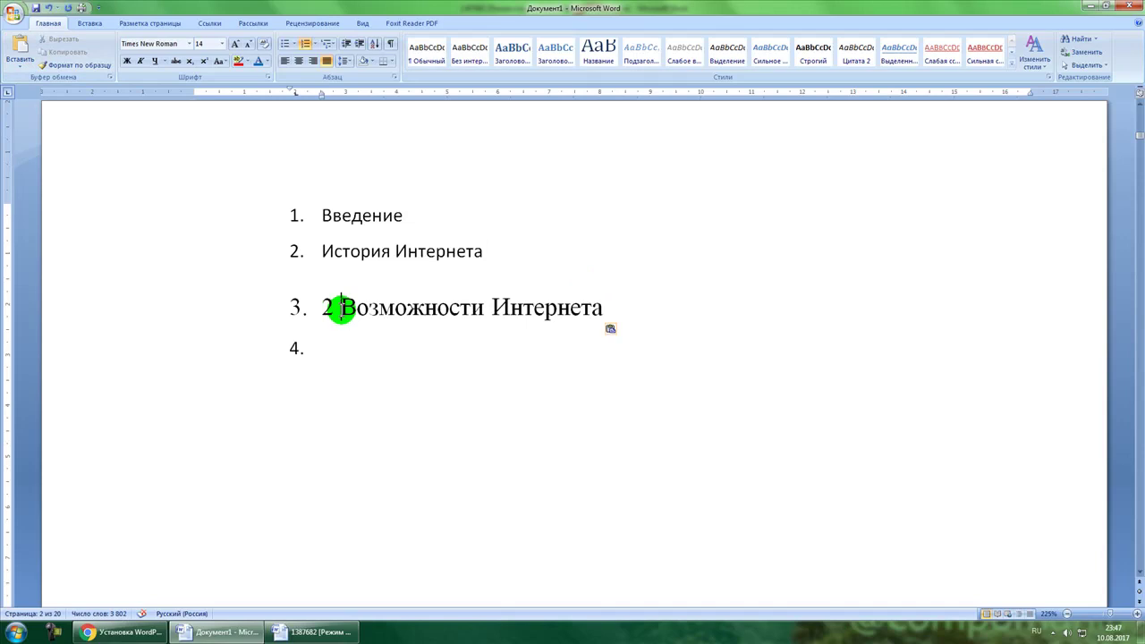
{"action": "key", "text": "BackSpace"}
{"action": "key", "text": "BackSpace"}
{"action": "left_click", "coordinate": [452, 404]}
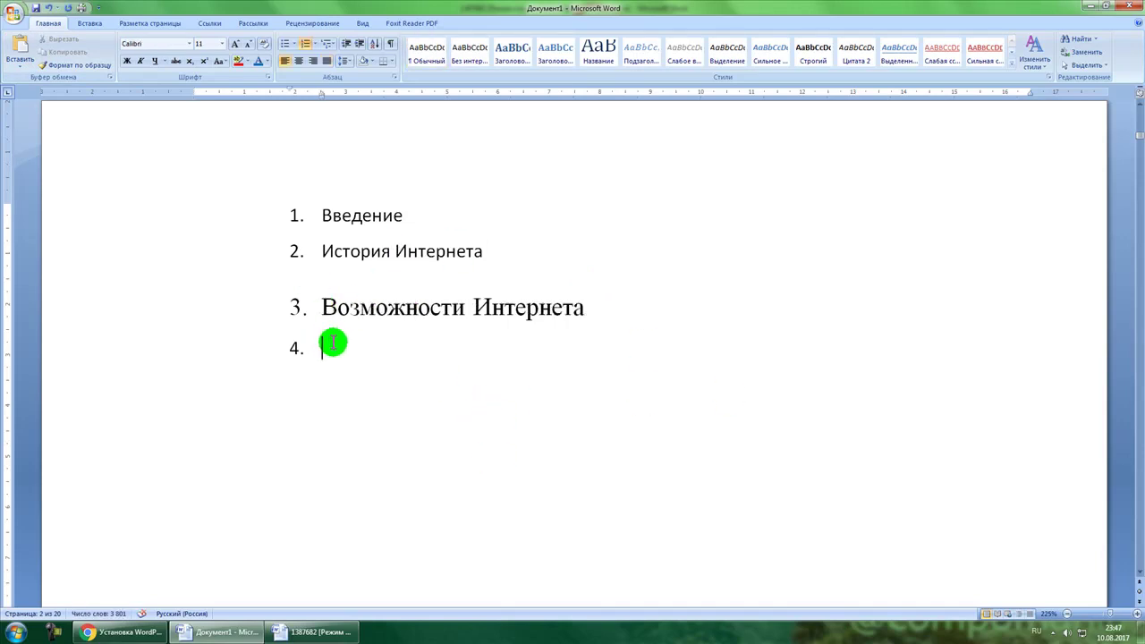
Copy the title "3 Информатизация общества" and apply the Заголовок 1 style to it in the body text
{"action": "left_click_drag", "start_coordinate": [1140, 141], "coordinate": [1117, 235]}
{"action": "scroll", "coordinate": [383, 306], "scroll_direction": "down", "scroll_amount": 15}
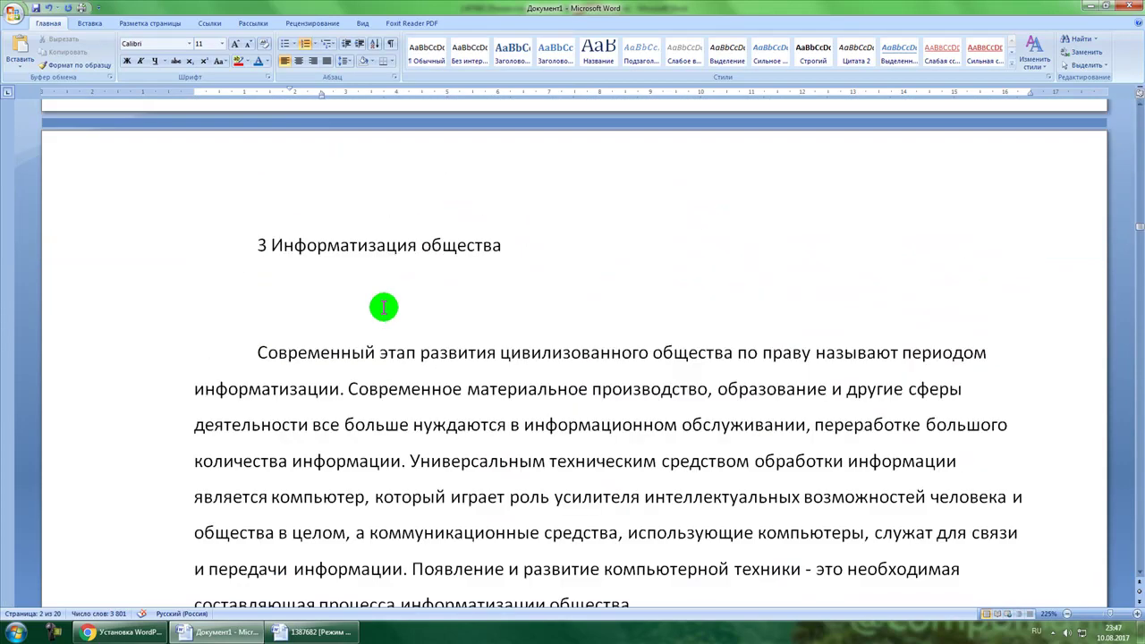
{"action": "scroll", "coordinate": [384, 306], "scroll_direction": "up", "scroll_amount": 2}
{"action": "left_click_drag", "start_coordinate": [242, 176], "coordinate": [502, 184]}
{"action": "scroll", "coordinate": [335, 183], "scroll_direction": "up", "scroll_amount": 2}
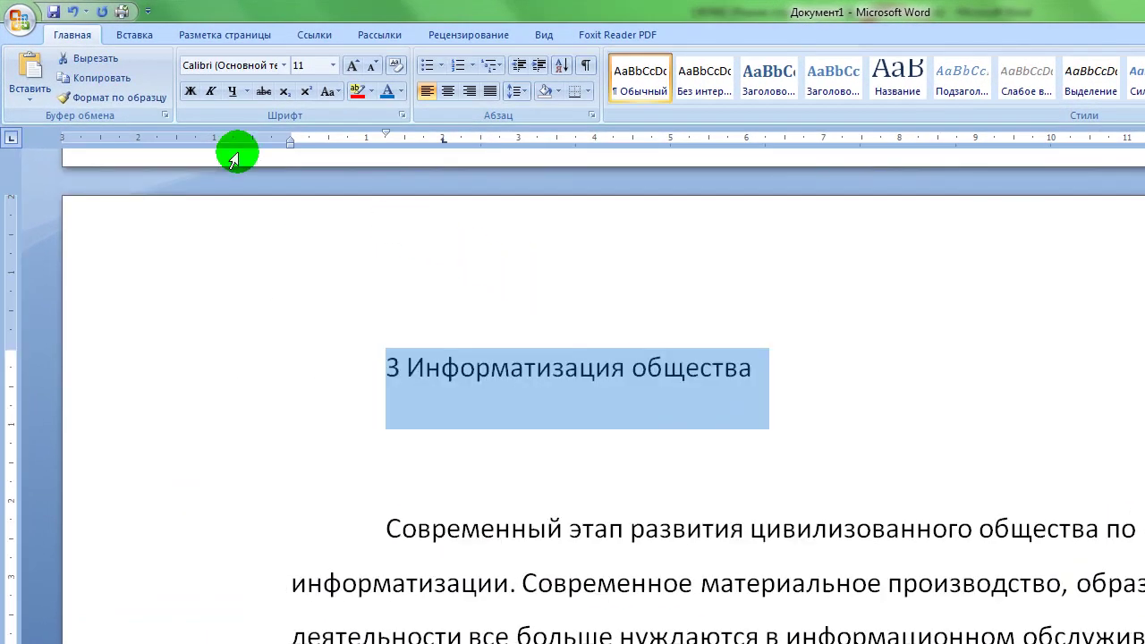
{"action": "left_click", "coordinate": [107, 79]}
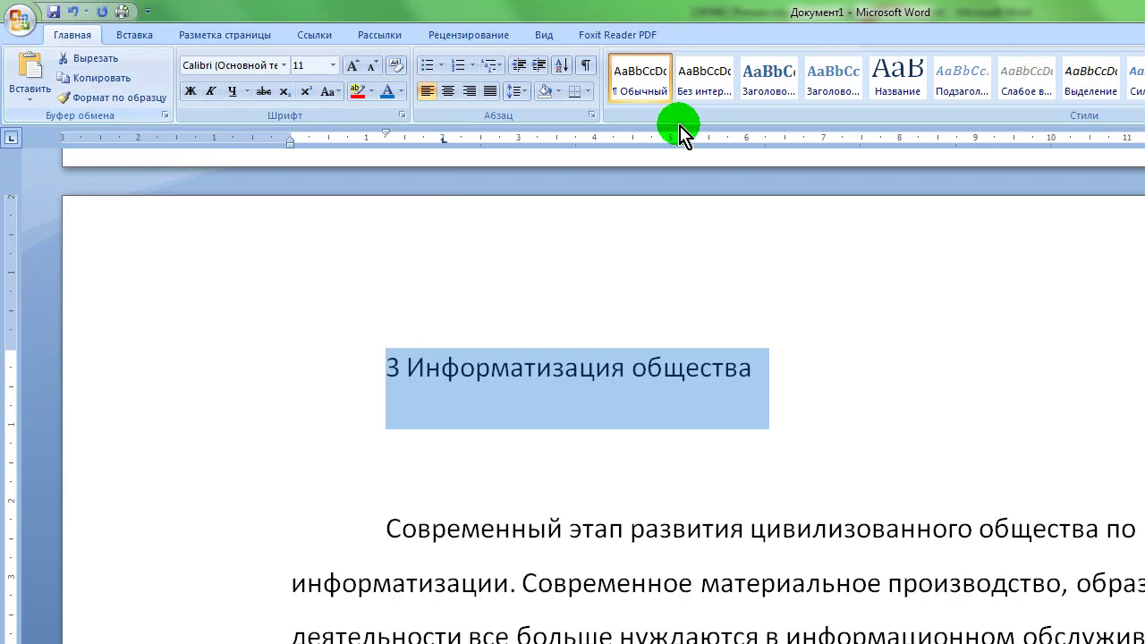
{"action": "left_click", "coordinate": [769, 89]}
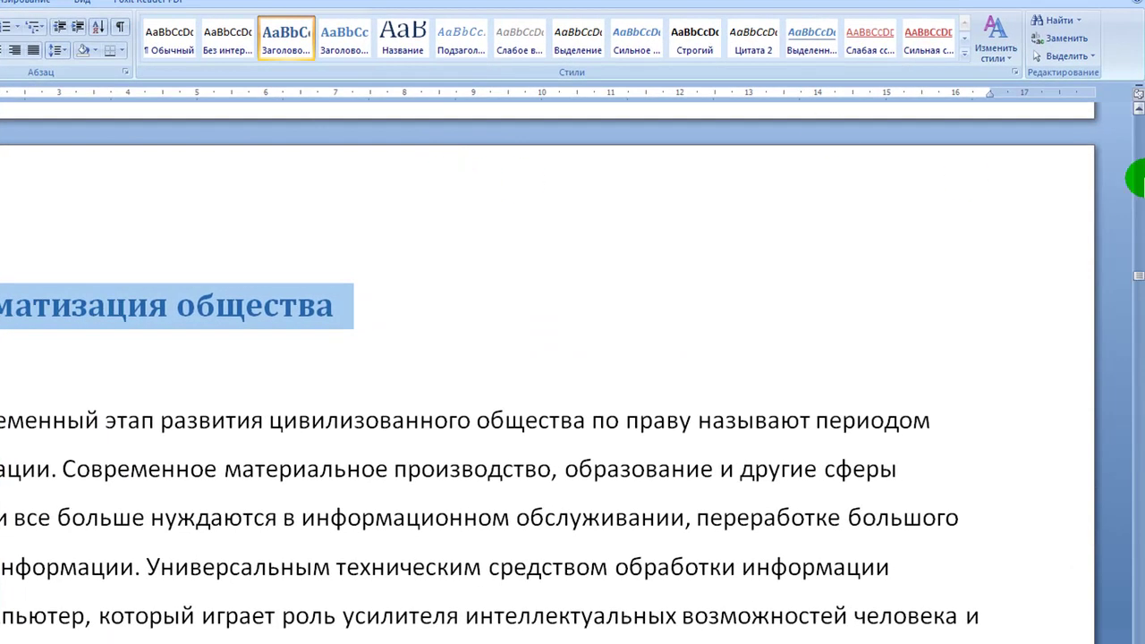
Paste the copied title into the contents list as its fourth item and remove the leading 3 from "Информатизация общества"
{"action": "left_click_drag", "start_coordinate": [1136, 282], "coordinate": [1132, 128]}
{"action": "scroll", "coordinate": [408, 399], "scroll_direction": "down", "scroll_amount": 10}
{"action": "left_click", "coordinate": [35, 572]}
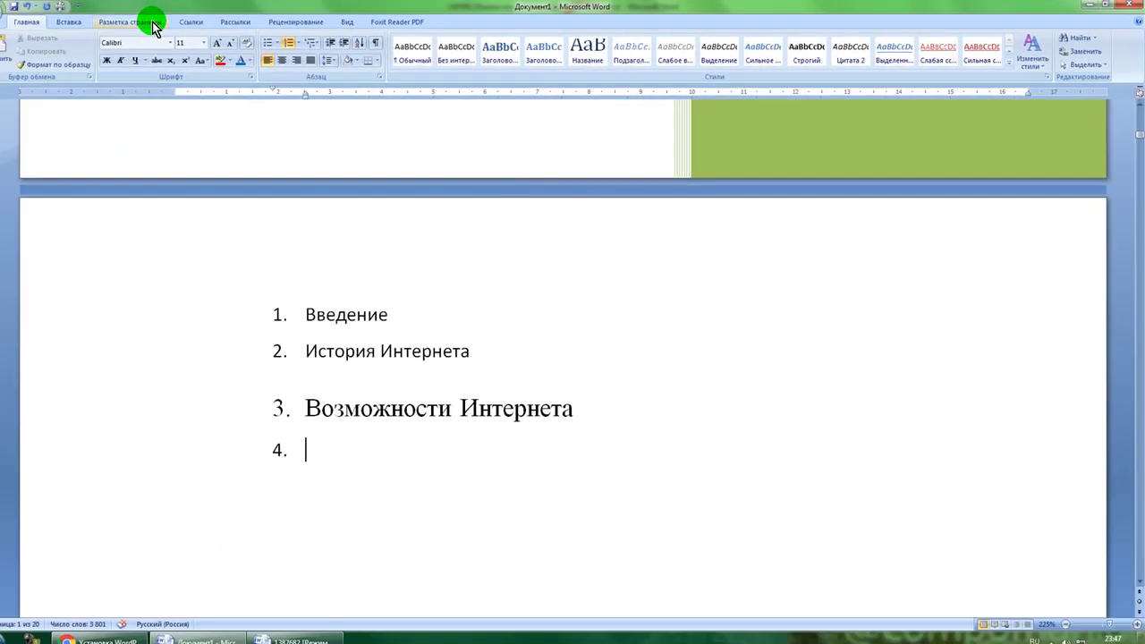
{"action": "left_click", "coordinate": [20, 54]}
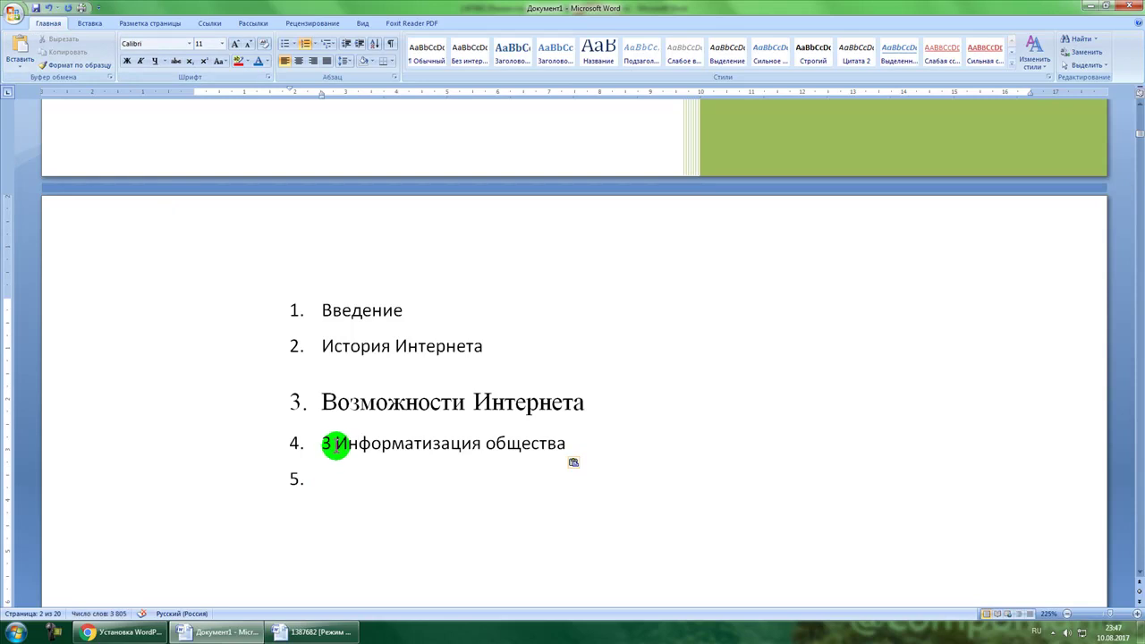
{"action": "left_click", "coordinate": [334, 442]}
{"action": "key", "text": "BackSpace"}
{"action": "key", "text": "BackSpace"}
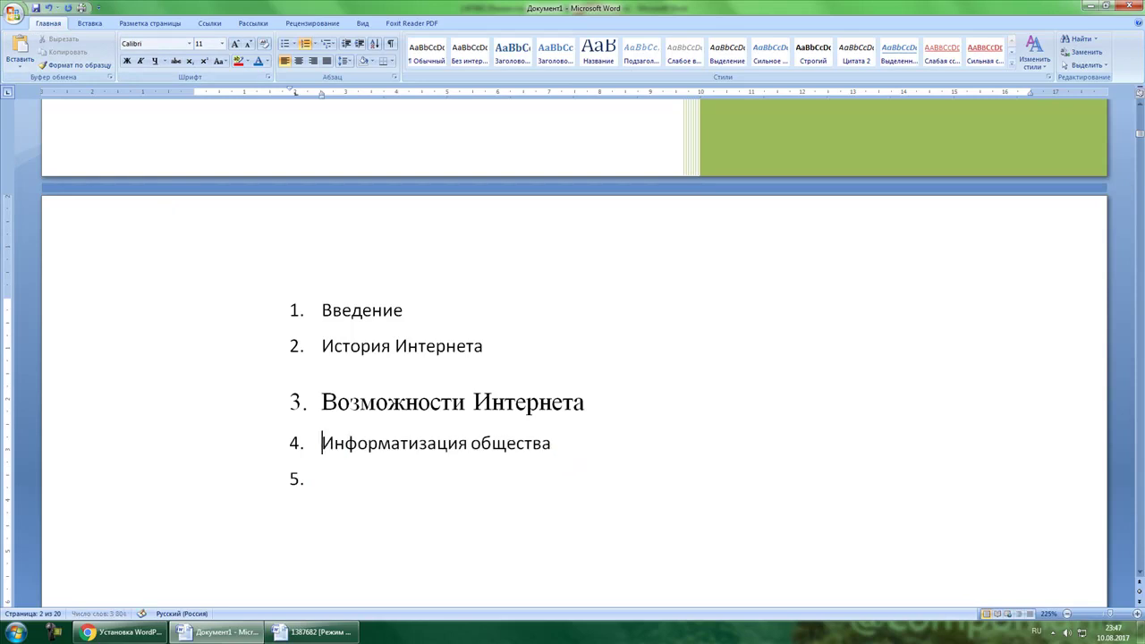
{"action": "left_click", "coordinate": [539, 475]}
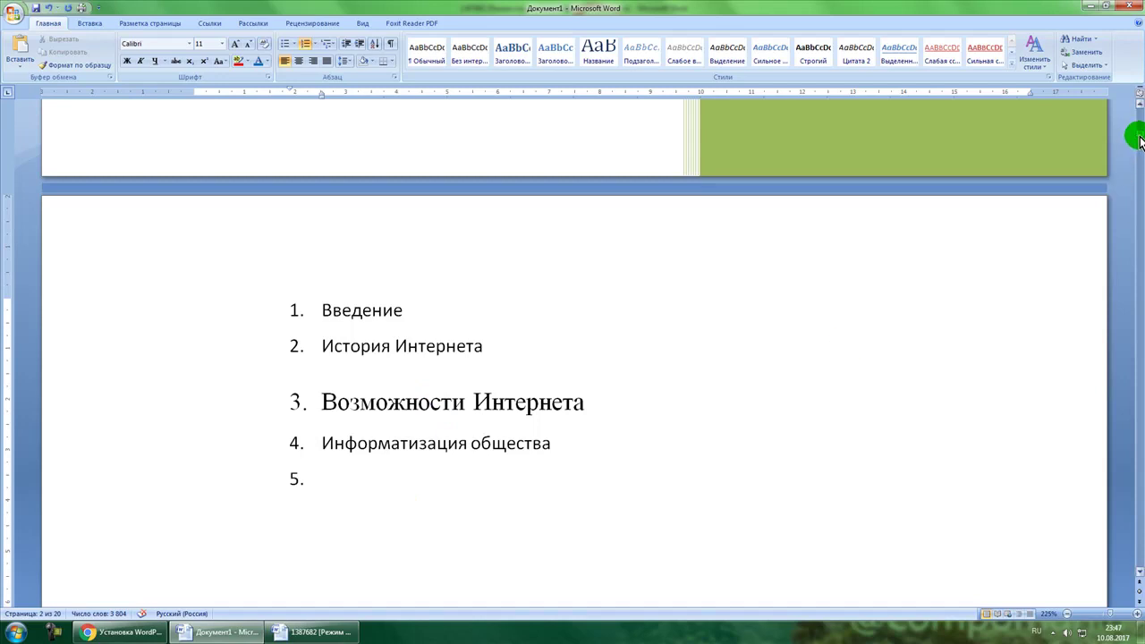
{"action": "left_click_drag", "start_coordinate": [1139, 139], "coordinate": [1127, 280]}
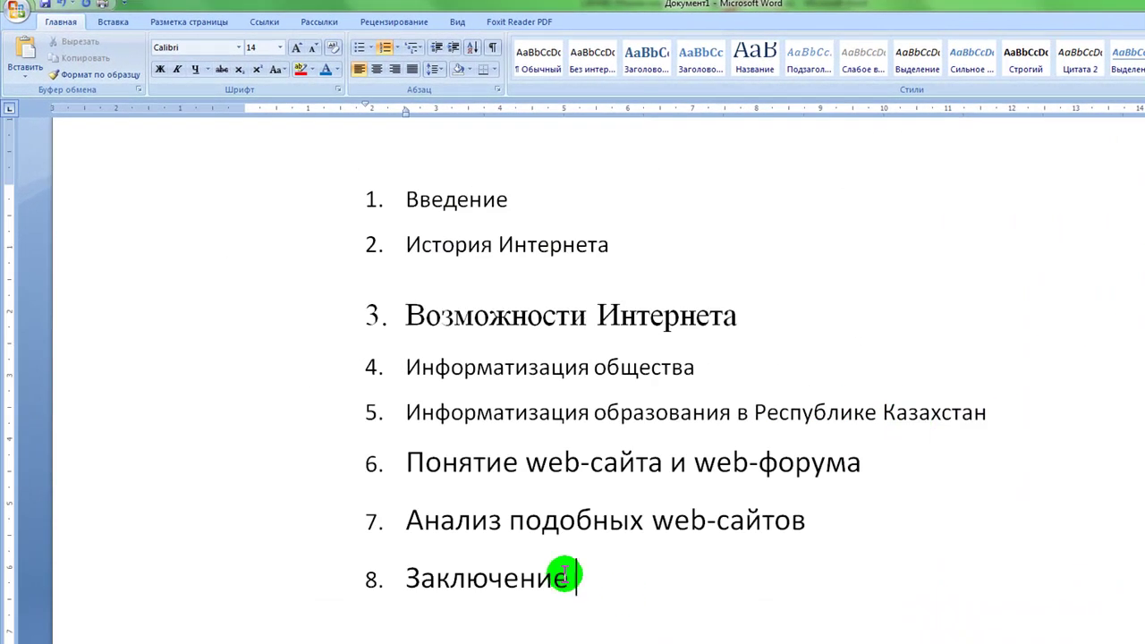
Clear all formatting from the eight contents items and reapply numbering to them
{"action": "left_click_drag", "start_coordinate": [565, 575], "coordinate": [151, 166]}
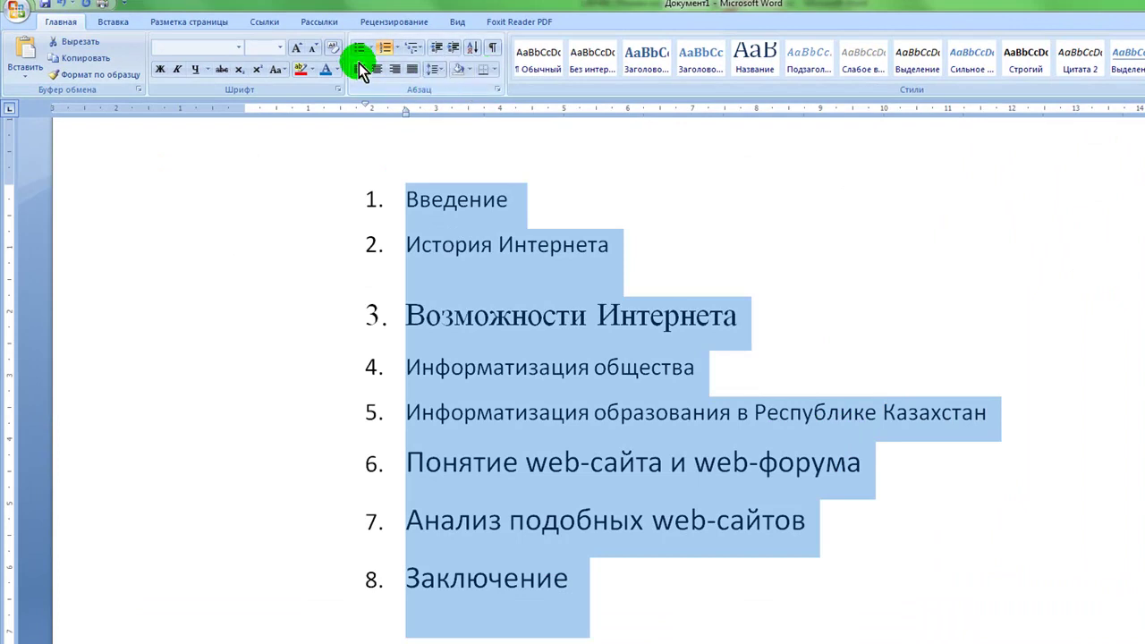
{"action": "left_click", "coordinate": [332, 47]}
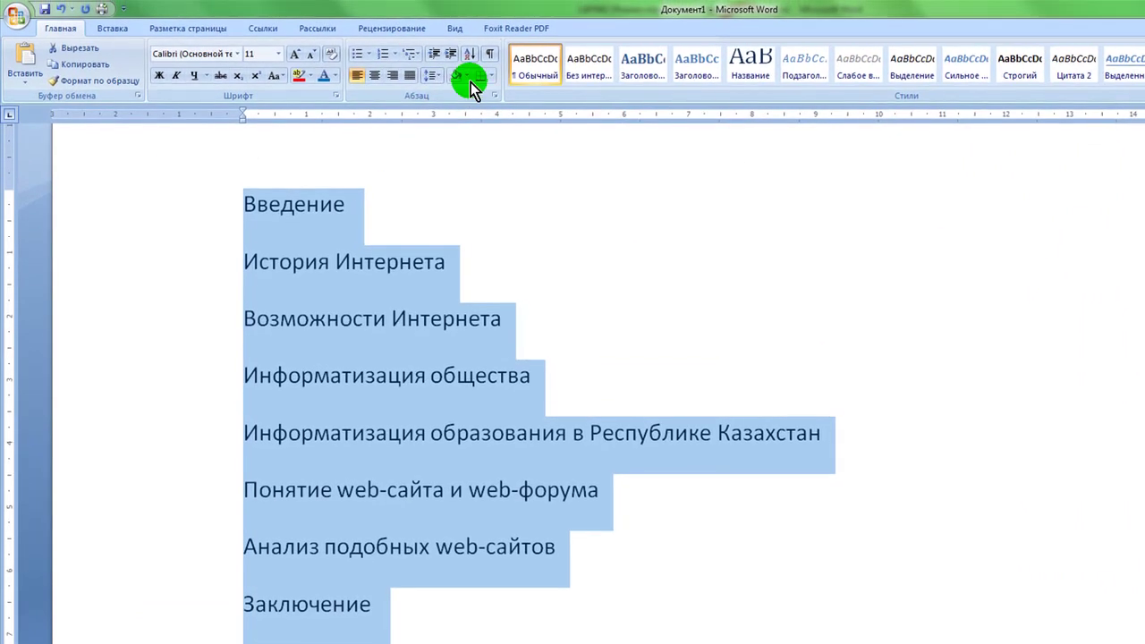
{"action": "left_click", "coordinate": [384, 49]}
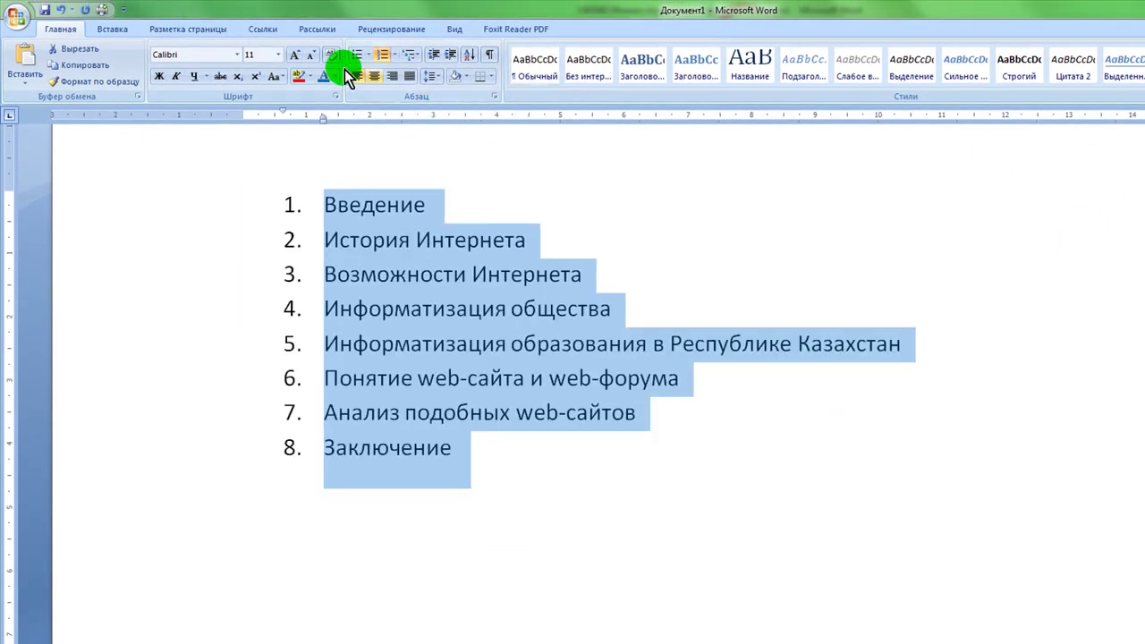
Set the font size of the whole contents list to 14
{"action": "left_click", "coordinate": [279, 56]}
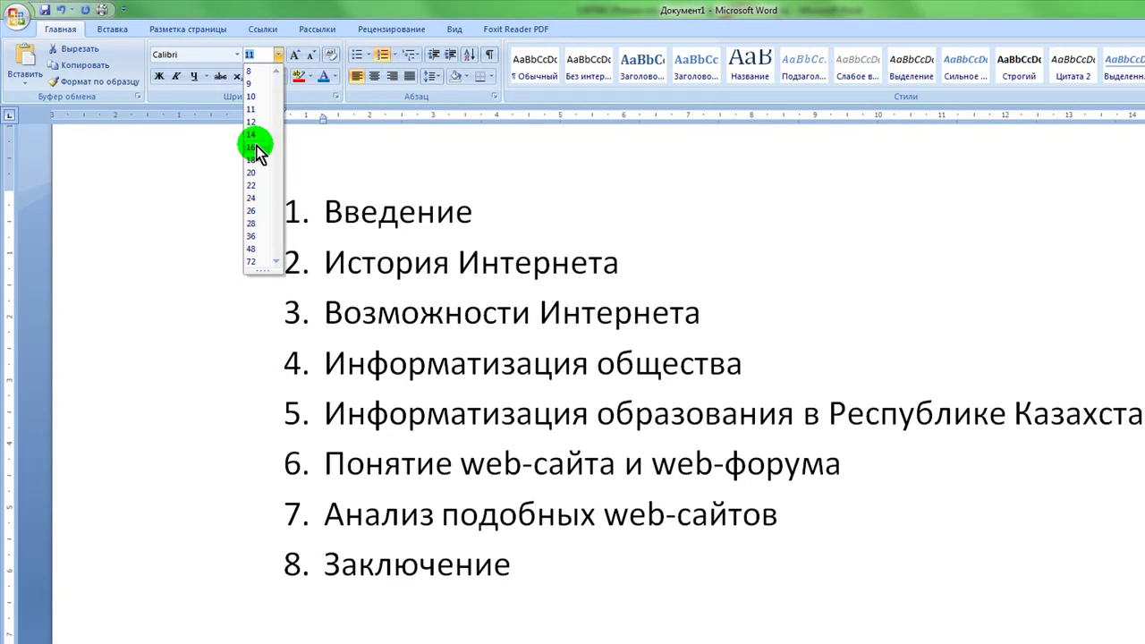
{"action": "left_click", "coordinate": [252, 135]}
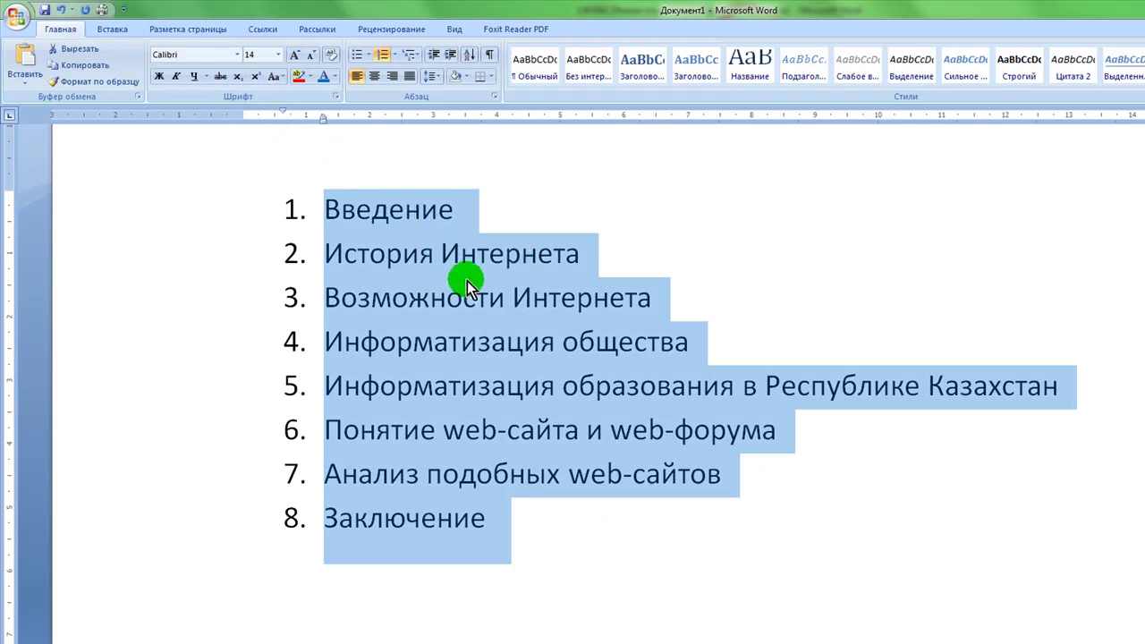
{"action": "left_click", "coordinate": [506, 200]}
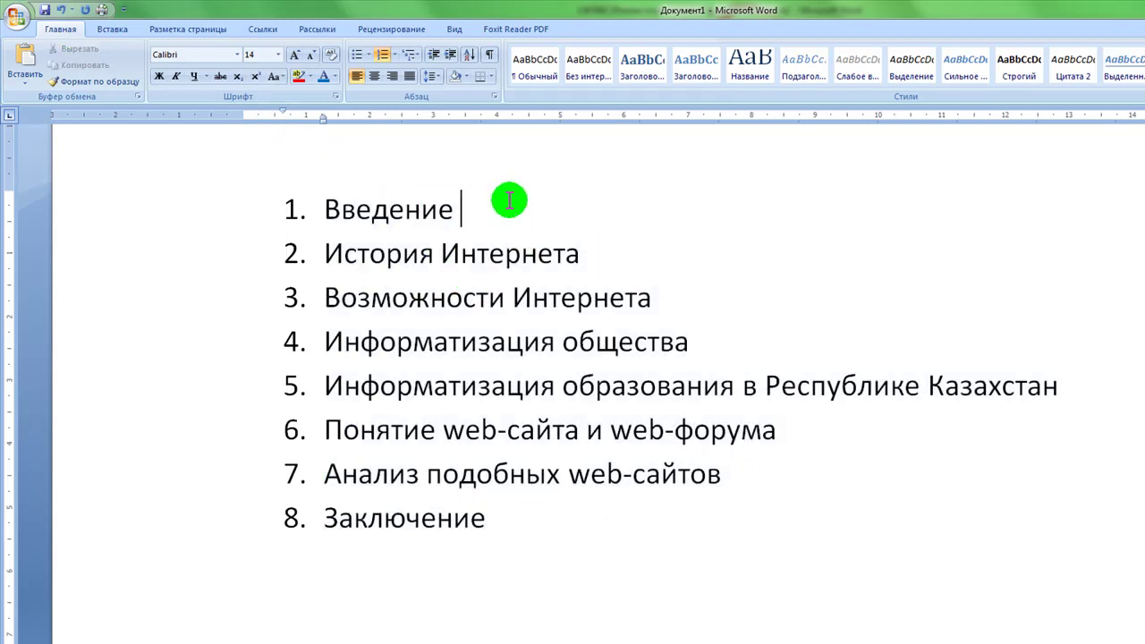
Hyperlink the contents item "Введение" to the heading "Введение" as a place in this document
{"action": "left_click", "coordinate": [119, 32]}
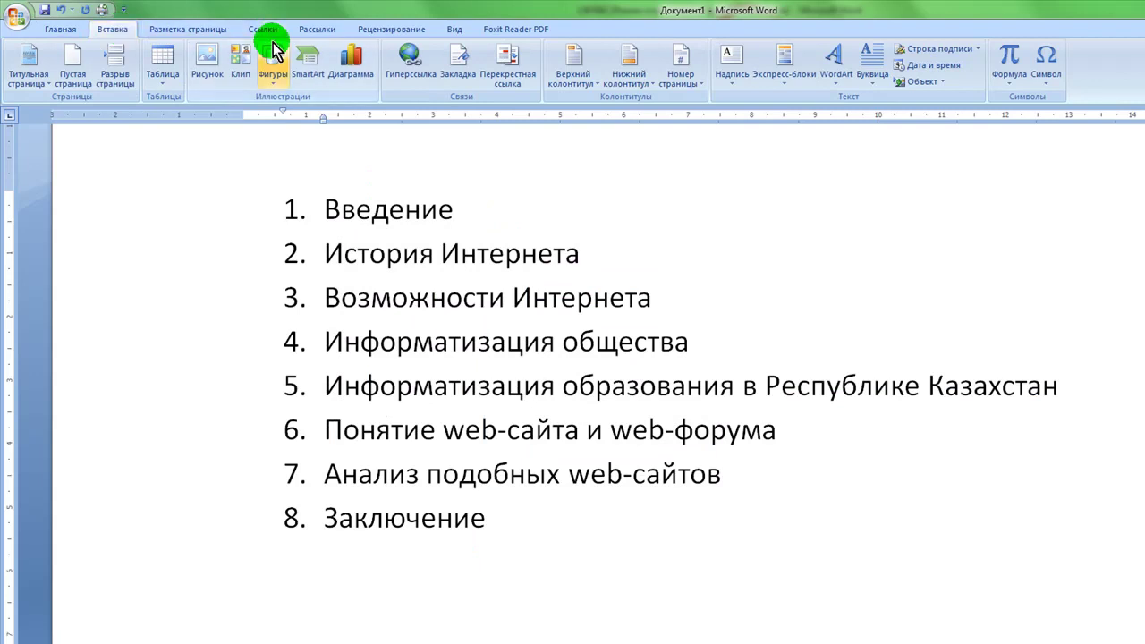
{"action": "left_click_drag", "start_coordinate": [327, 212], "coordinate": [471, 213]}
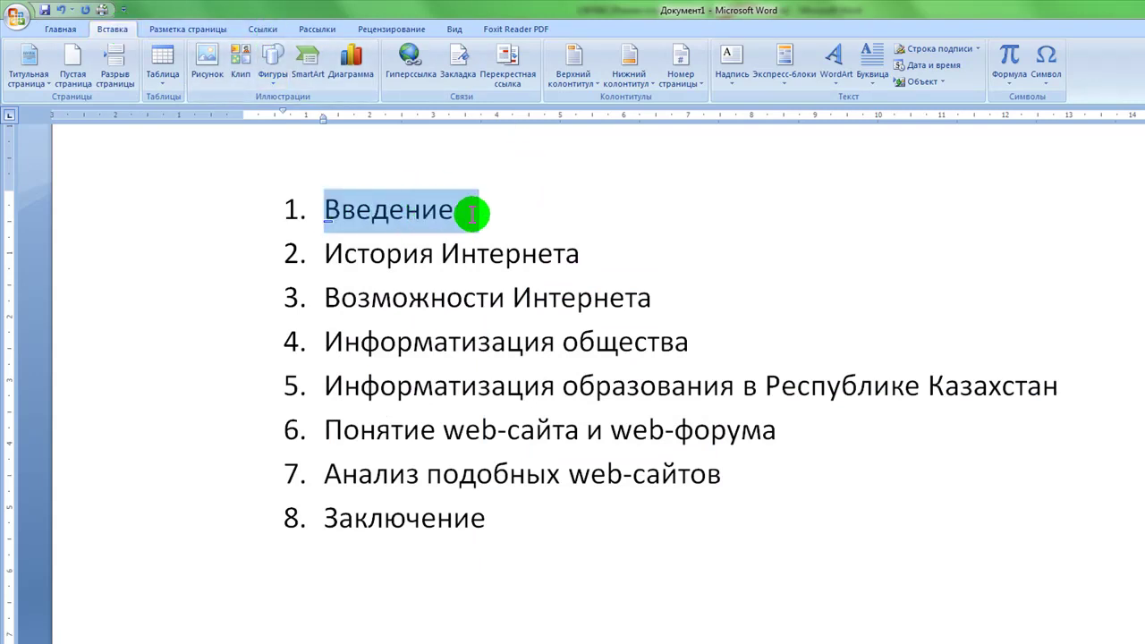
{"action": "left_click", "coordinate": [408, 56]}
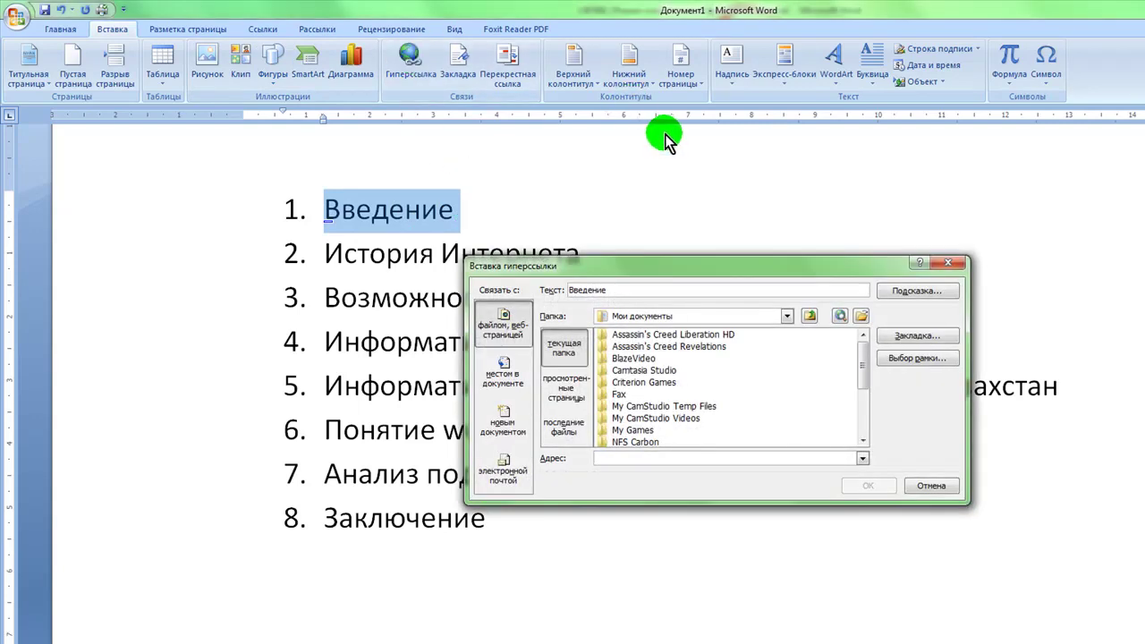
{"action": "left_click", "coordinate": [510, 374]}
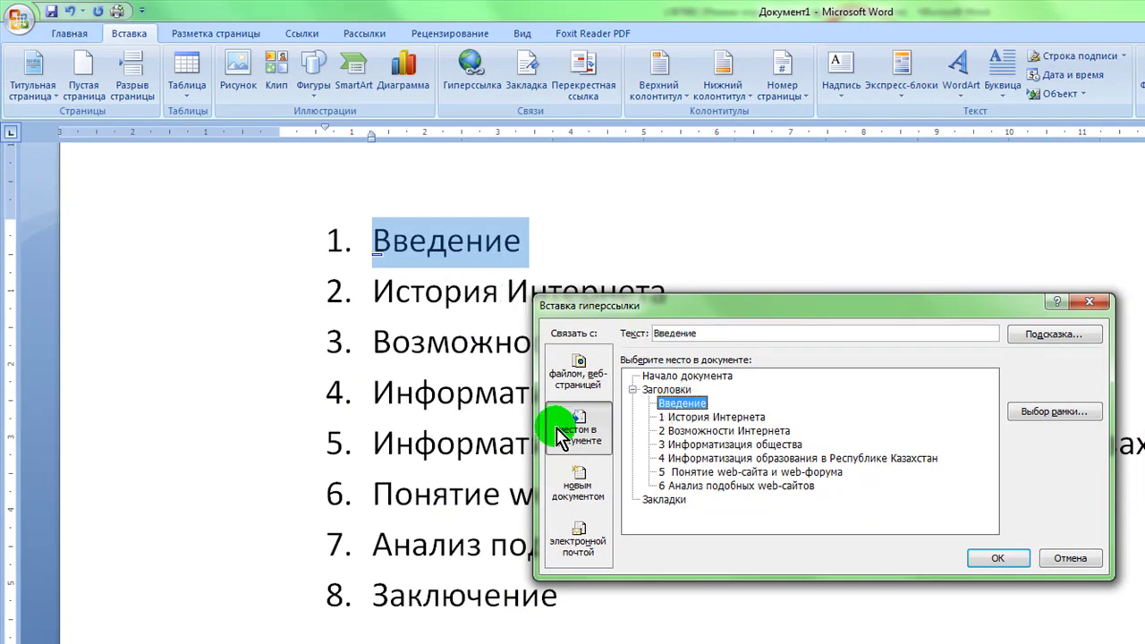
{"action": "left_click", "coordinate": [997, 559]}
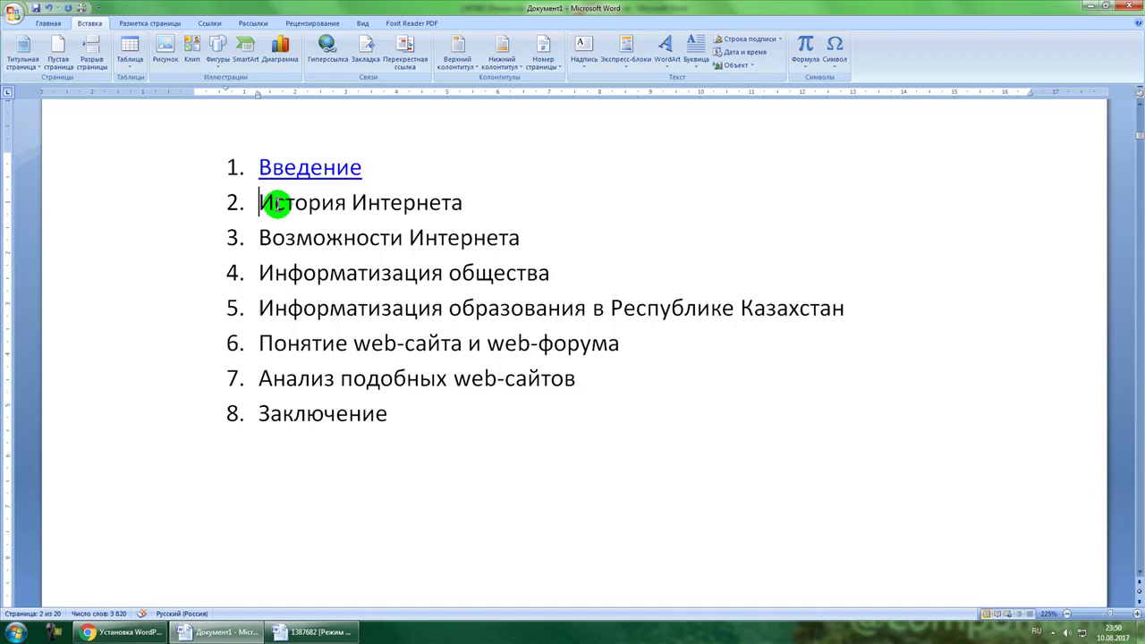
Hyperlink the contents item "История Интернета" to the document heading "1 История Интернета"
{"action": "left_click_drag", "start_coordinate": [278, 205], "coordinate": [454, 205]}
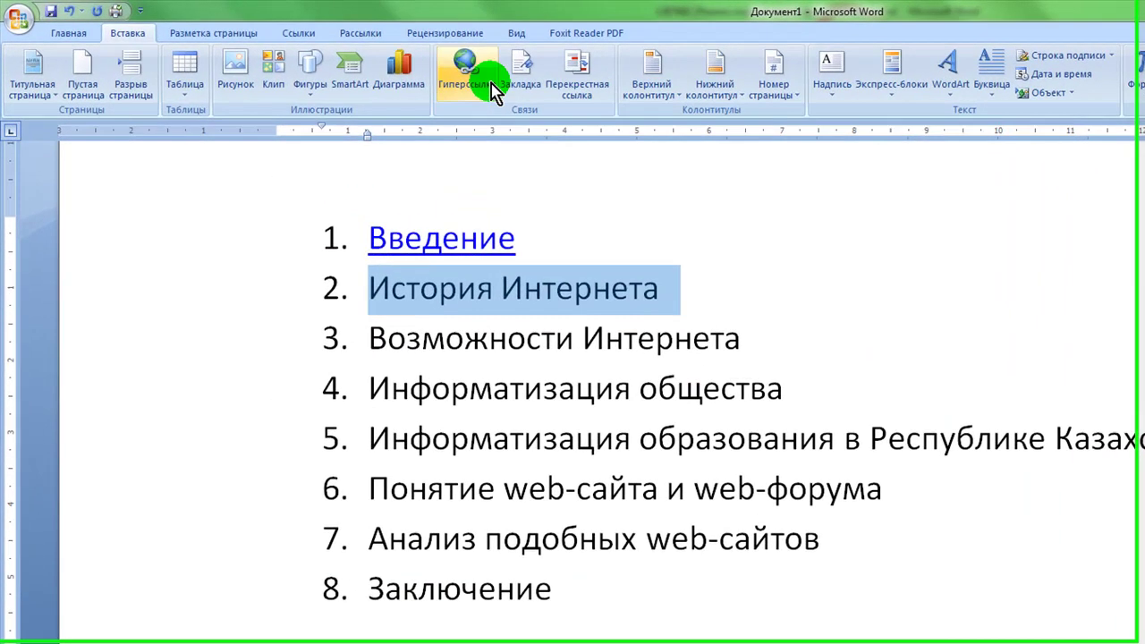
{"action": "left_click", "coordinate": [490, 82]}
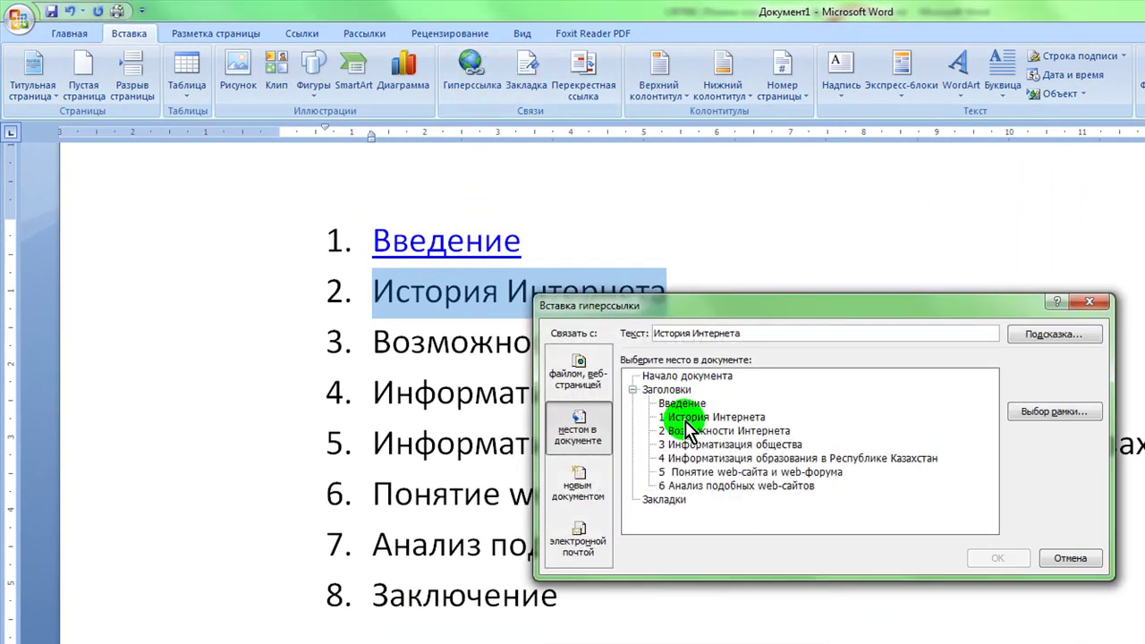
{"action": "left_click", "coordinate": [686, 419]}
{"action": "left_click", "coordinate": [997, 558]}
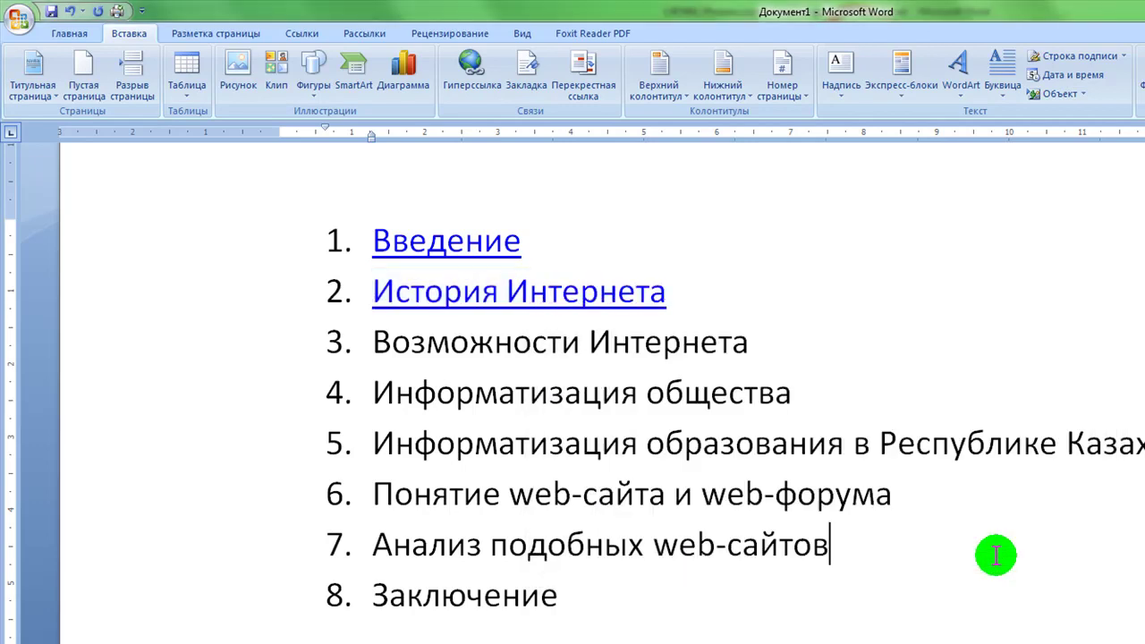
Hyperlink the contents item "Возможности Интернета" to the document heading "2 Возможности Интернета"
{"action": "left_click_drag", "start_coordinate": [543, 340], "coordinate": [766, 340]}
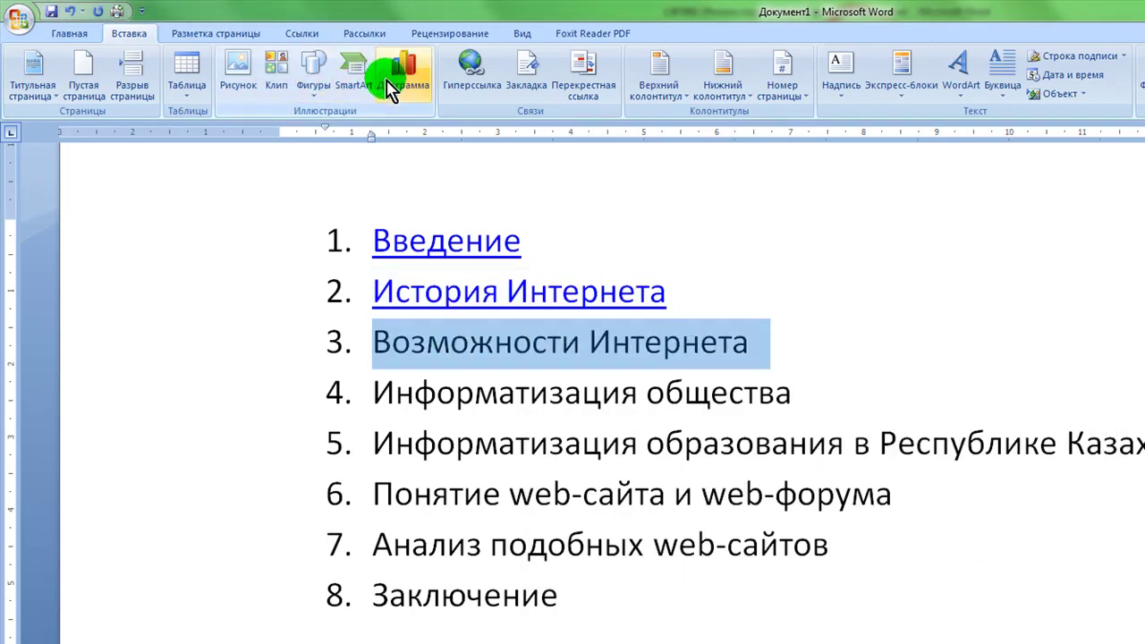
{"action": "left_click", "coordinate": [472, 63]}
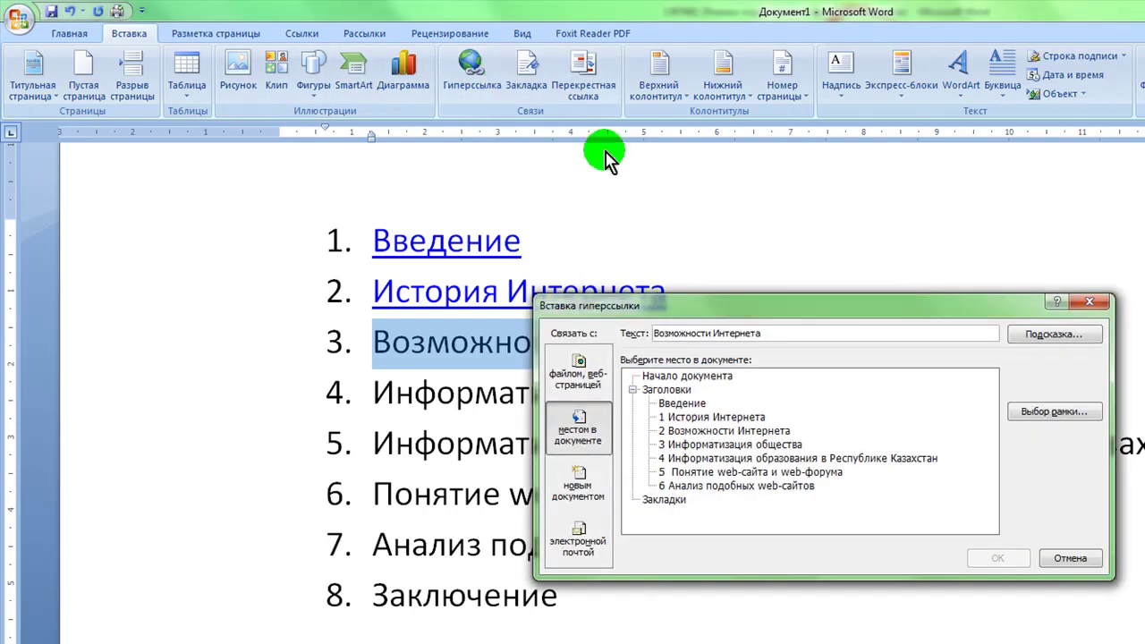
{"action": "left_click", "coordinate": [699, 432]}
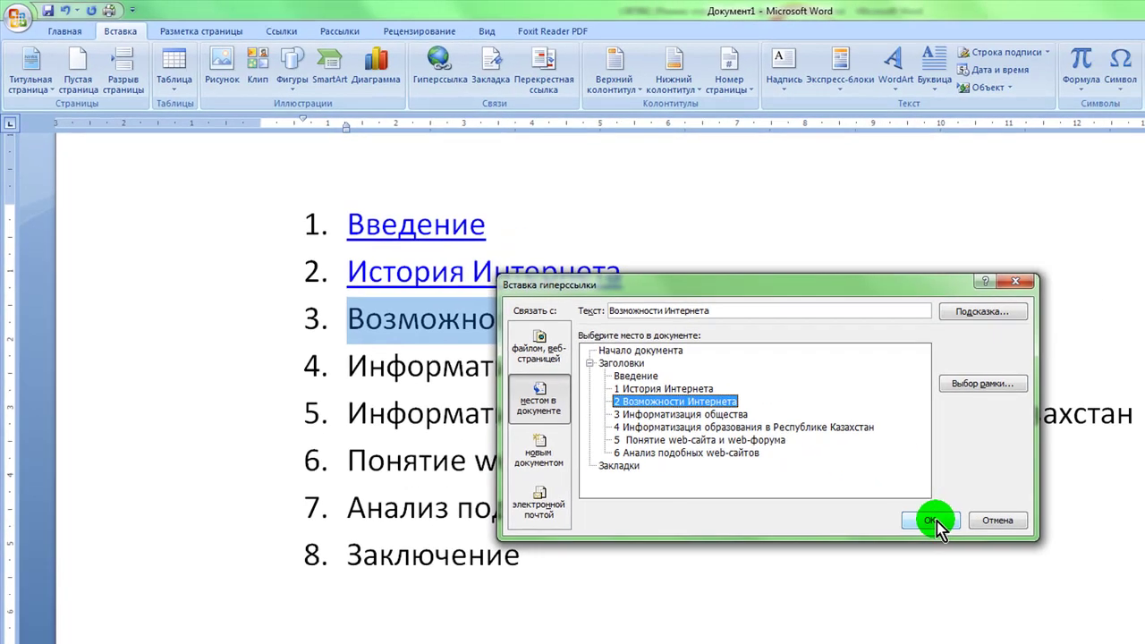
{"action": "left_click", "coordinate": [931, 521]}
Hyperlink the contents item "Информатизация общества" to the document heading "3 Информатизация общества"
{"action": "left_click_drag", "start_coordinate": [315, 354], "coordinate": [775, 380]}
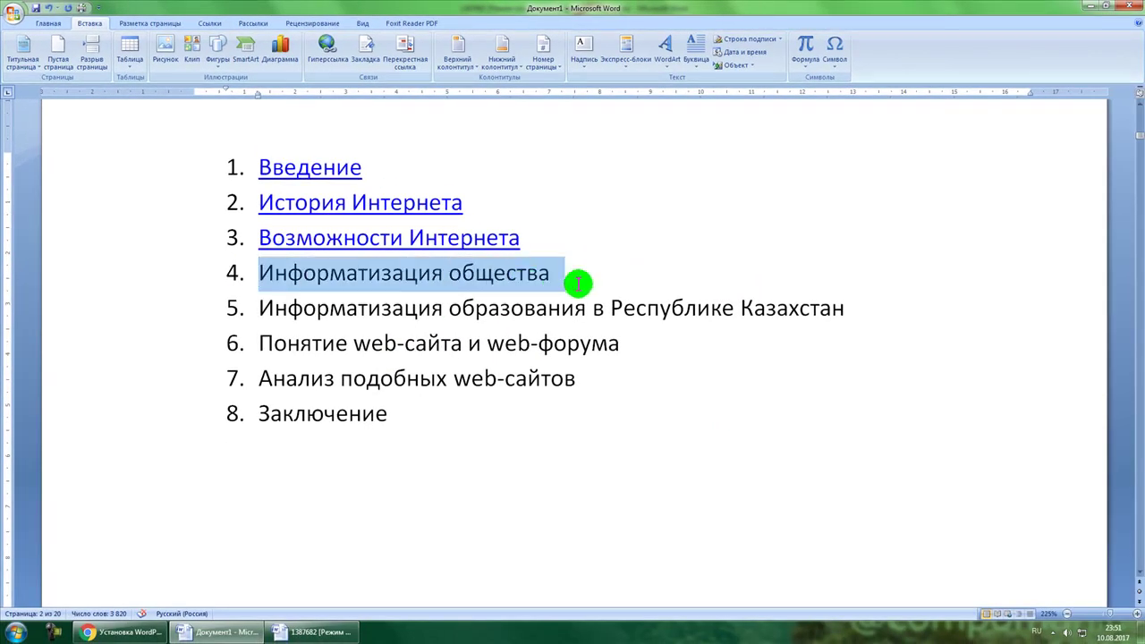
{"action": "left_click", "coordinate": [316, 41]}
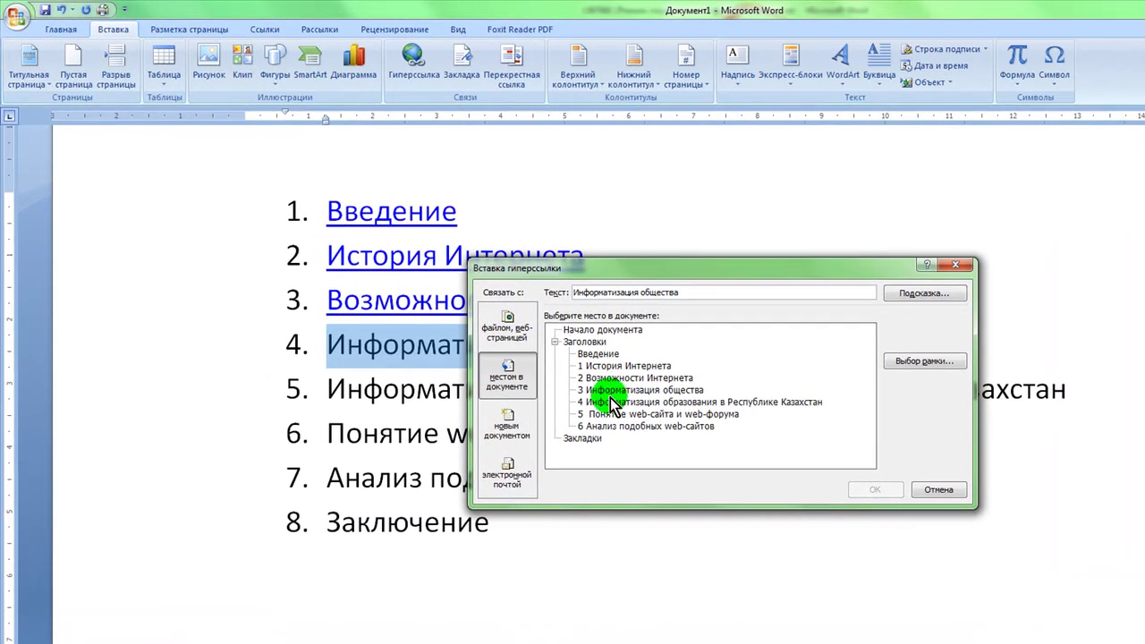
{"action": "left_click", "coordinate": [612, 391]}
{"action": "left_click", "coordinate": [863, 490]}
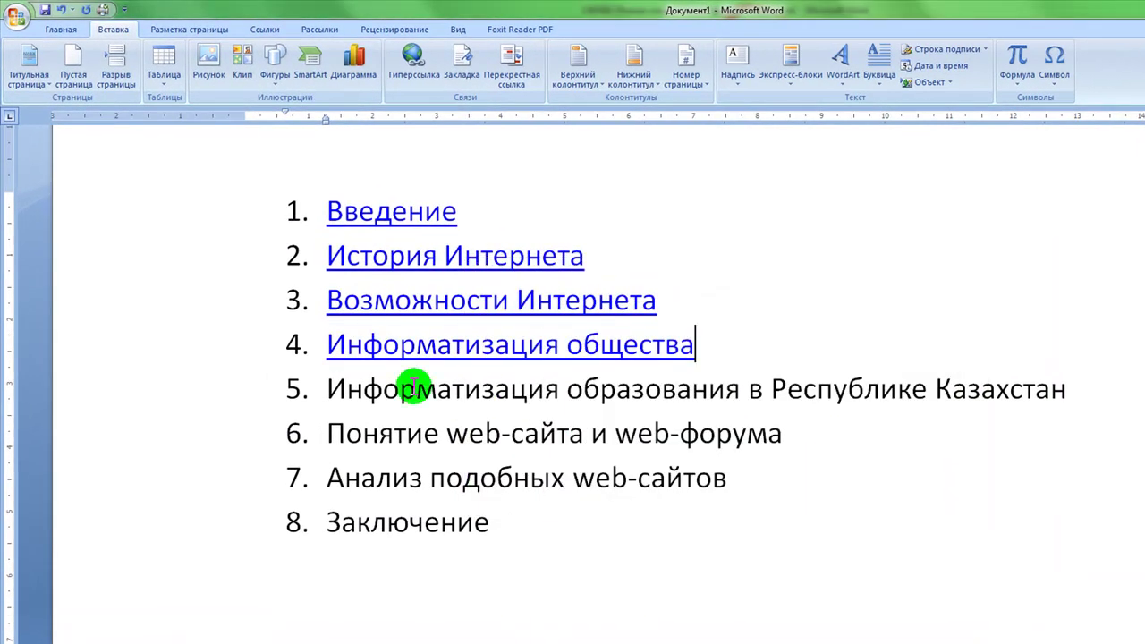
Hyperlink the contents item "Информатизация образования в Республике Казахстан" to the document heading "4 Информатизация образования в Республике Казахстан"
{"action": "left_click_drag", "start_coordinate": [333, 390], "coordinate": [1094, 403]}
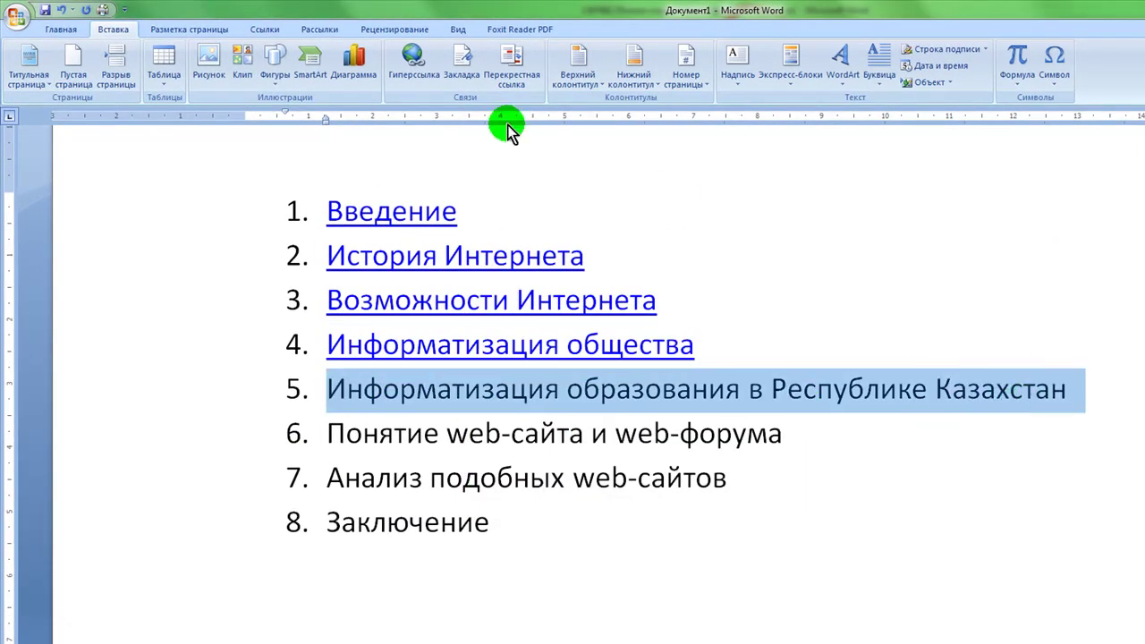
{"action": "left_click", "coordinate": [410, 67]}
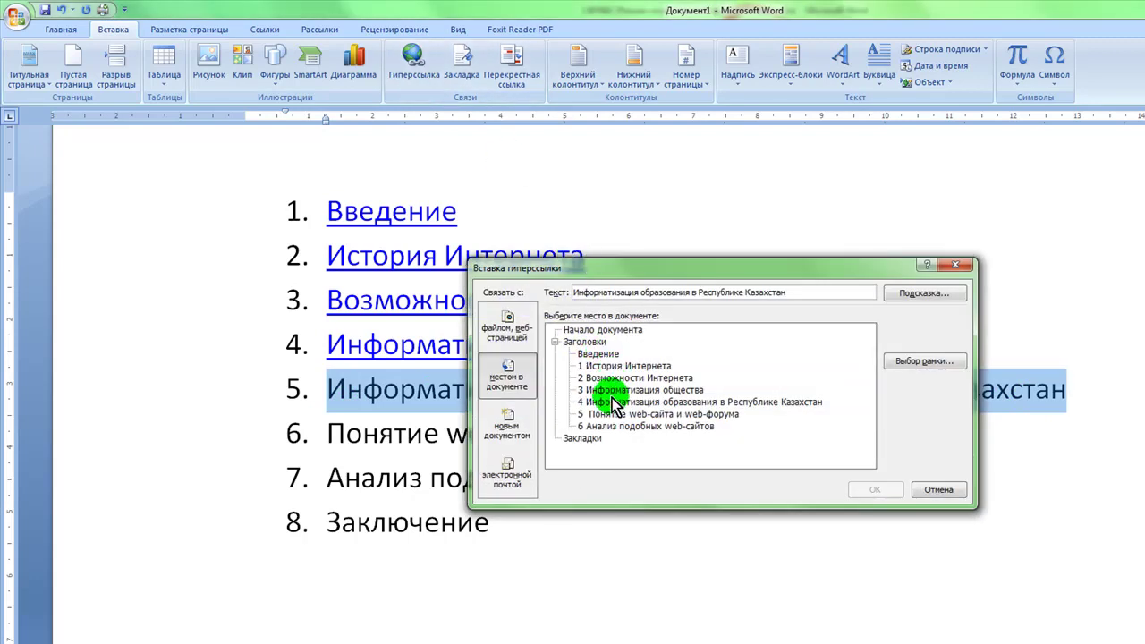
{"action": "left_click", "coordinate": [619, 402]}
{"action": "left_click", "coordinate": [874, 489]}
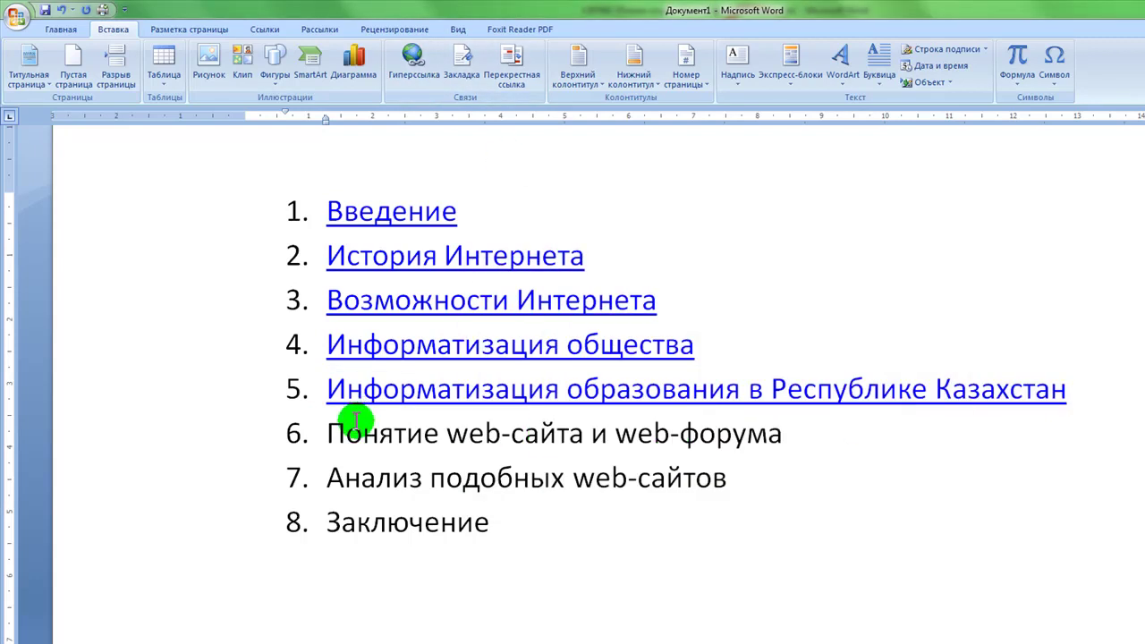
Hyperlink the contents item "Понятие web-сайта и web-форума" to the document heading "5 Понятие web-сайта и web-форума"
{"action": "left_click_drag", "start_coordinate": [331, 436], "coordinate": [774, 442]}
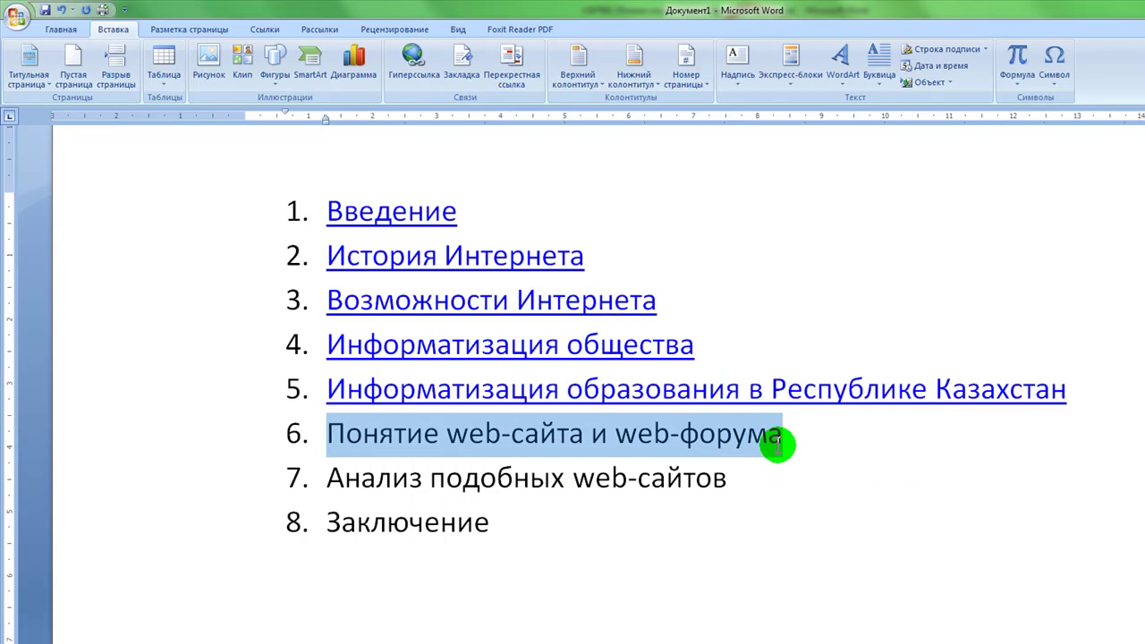
{"action": "left_click", "coordinate": [411, 58]}
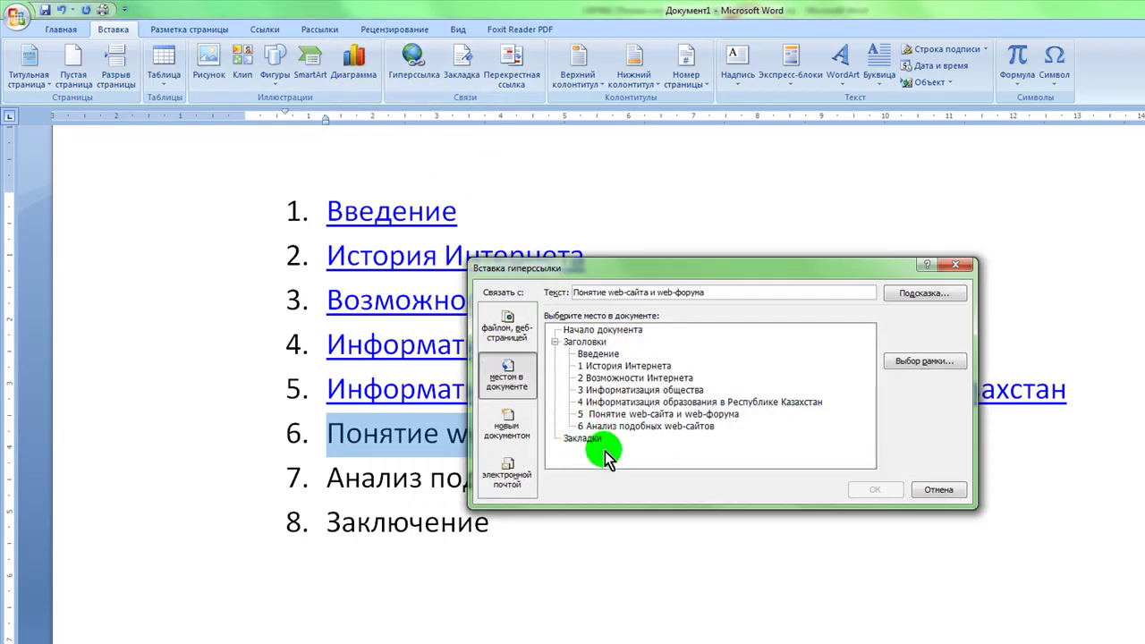
{"action": "left_click", "coordinate": [610, 415]}
{"action": "left_click", "coordinate": [873, 489]}
Hyperlink the contents item "Анализ подобных web-сайтов" to the document heading "6 Анализ подобных web-сайтов"
{"action": "left_click", "coordinate": [333, 478]}
{"action": "left_click_drag", "start_coordinate": [332, 479], "coordinate": [742, 483]}
{"action": "left_click", "coordinate": [414, 58]}
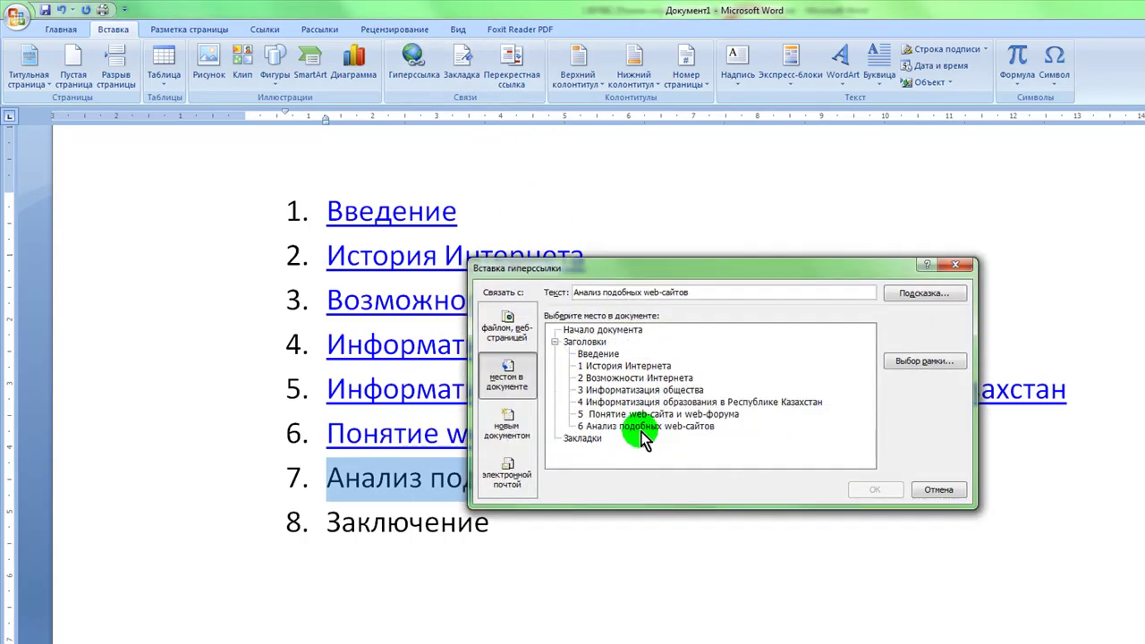
{"action": "left_click", "coordinate": [643, 428]}
{"action": "left_click", "coordinate": [874, 490]}
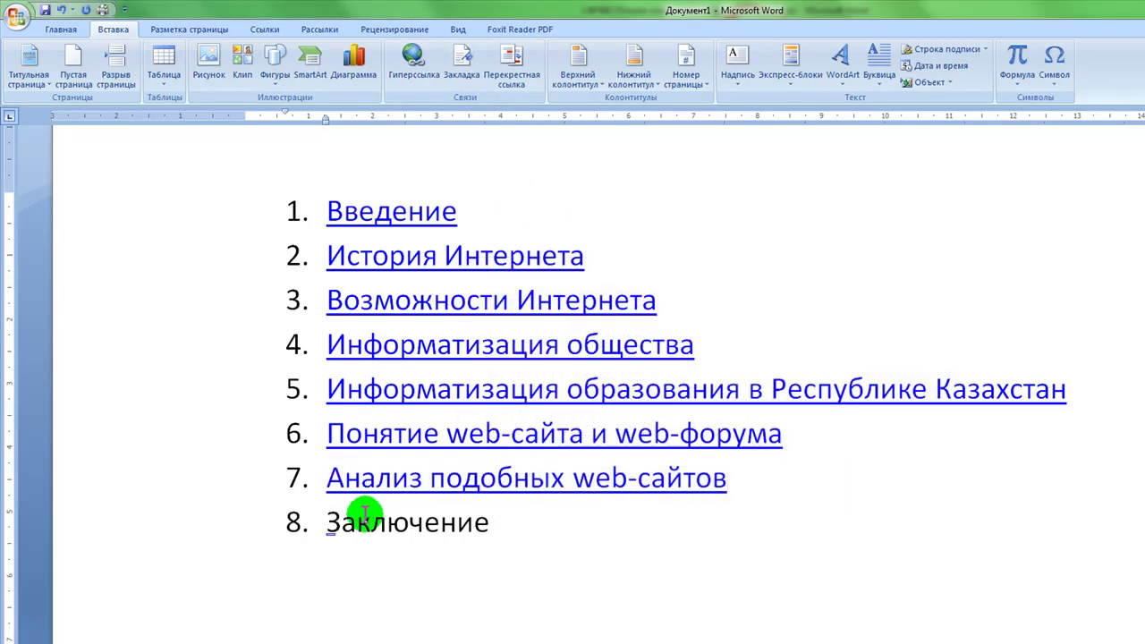
{"action": "left_click_drag", "start_coordinate": [322, 524], "coordinate": [503, 529]}
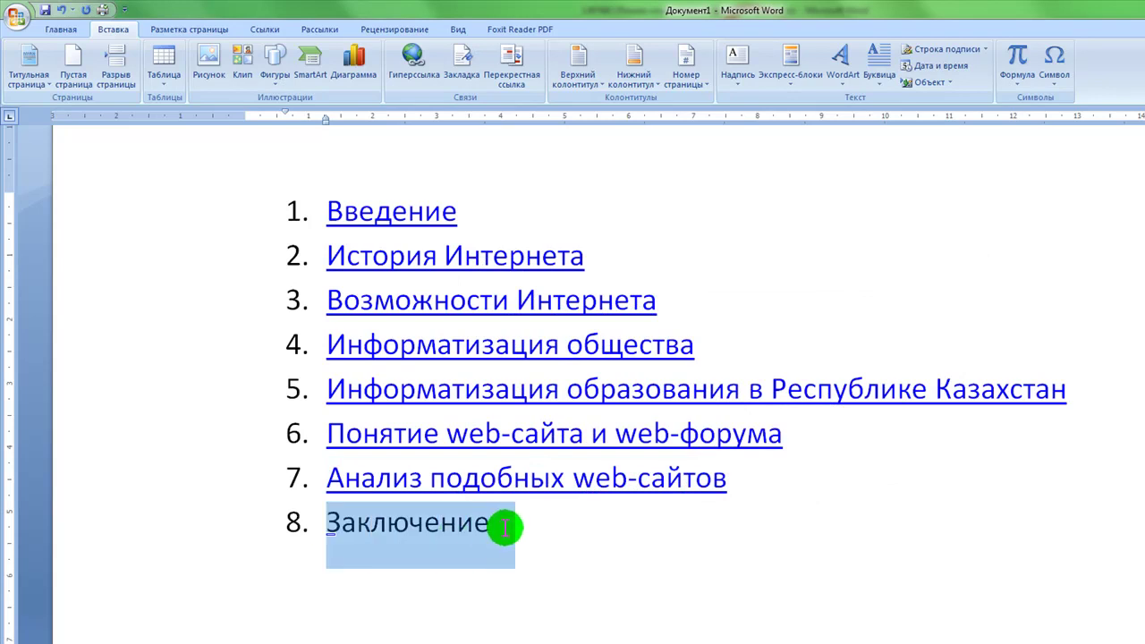
{"action": "left_click", "coordinate": [419, 75]}
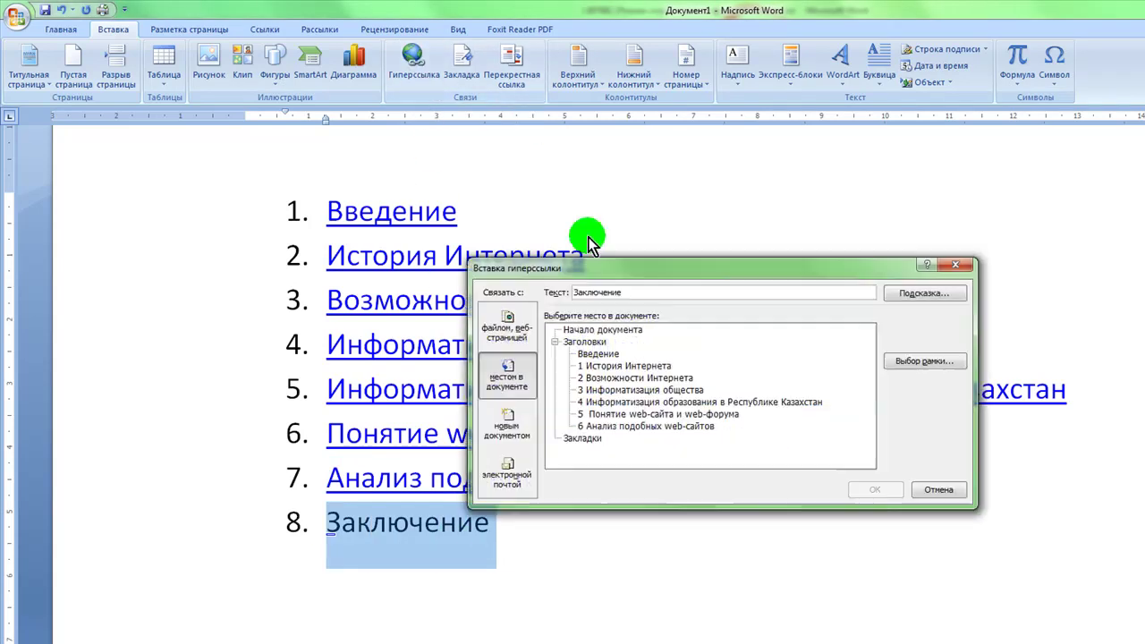
{"action": "left_click", "coordinate": [632, 427]}
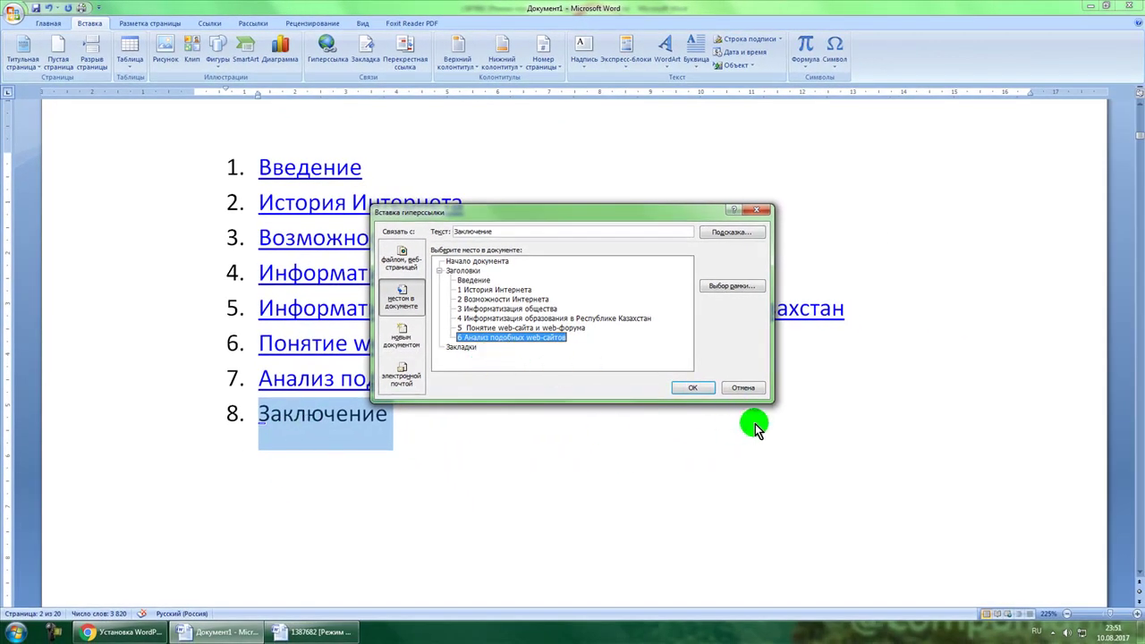
{"action": "left_click", "coordinate": [748, 393]}
{"action": "left_click", "coordinate": [468, 411]}
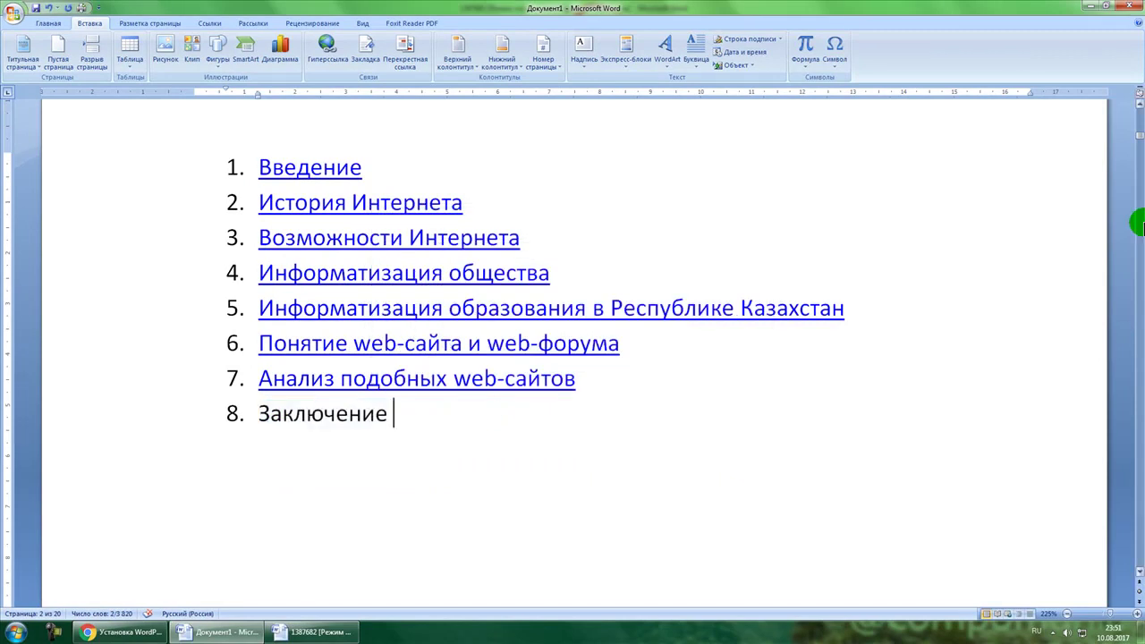
Apply the Заголовок 1 style to the "Заключение" section title near the end of the document
{"action": "left_click_drag", "start_coordinate": [1138, 136], "coordinate": [1124, 498]}
{"action": "scroll", "coordinate": [650, 302], "scroll_direction": "up", "scroll_amount": 2}
{"action": "scroll", "coordinate": [650, 302], "scroll_direction": "up", "scroll_amount": 10}
{"action": "left_click", "coordinate": [294, 289]}
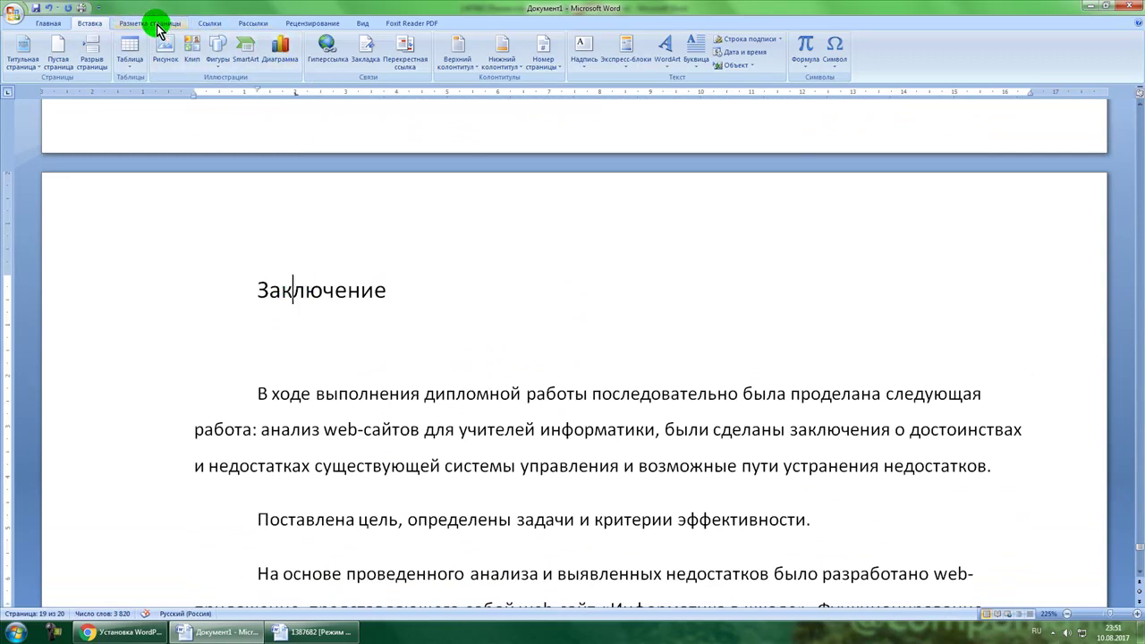
{"action": "left_click", "coordinate": [62, 28]}
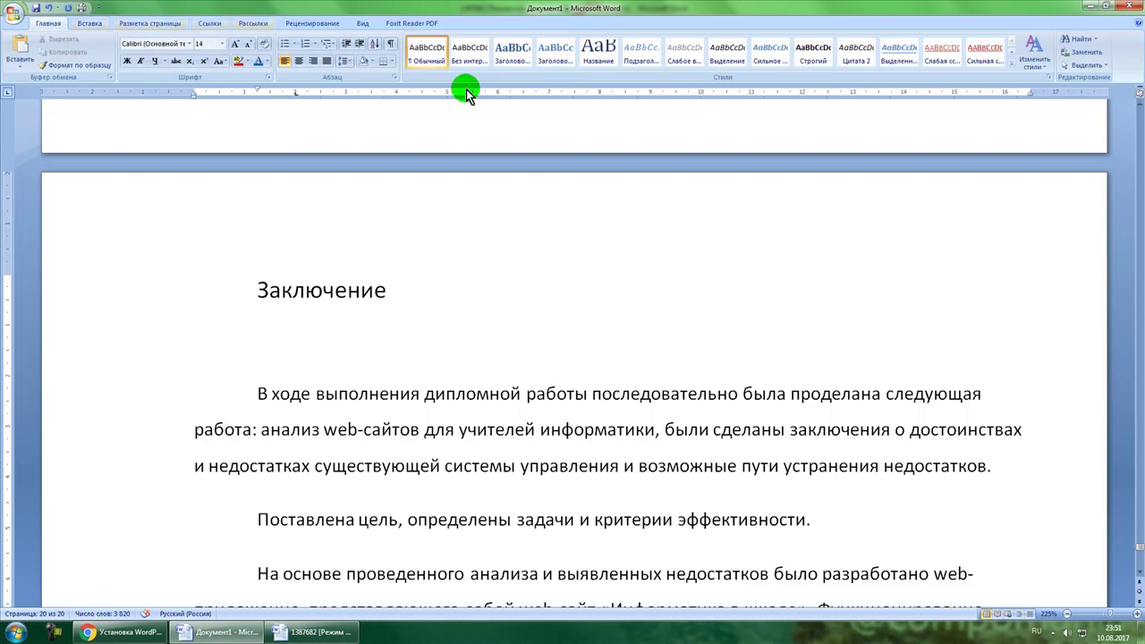
{"action": "left_click", "coordinate": [522, 51]}
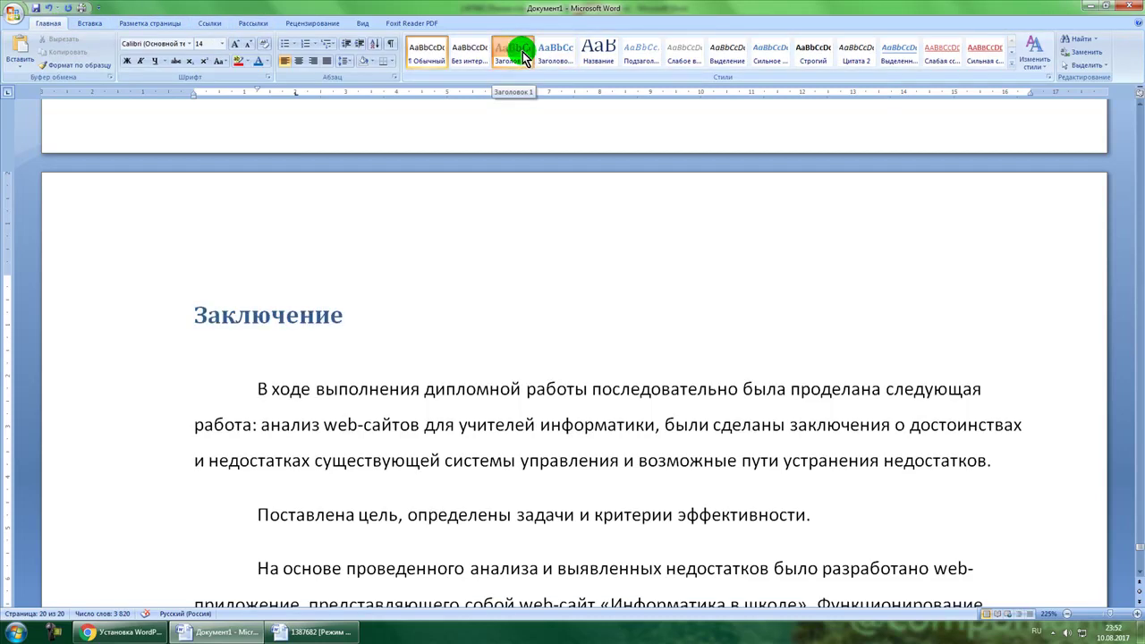
Hyperlink the contents item "Заключение" to the document heading "Заключение"
{"action": "left_click_drag", "start_coordinate": [1140, 559], "coordinate": [1141, 123]}
{"action": "scroll", "coordinate": [578, 435], "scroll_direction": "down", "scroll_amount": 12}
{"action": "scroll", "coordinate": [572, 429], "scroll_direction": "up", "scroll_amount": 2}
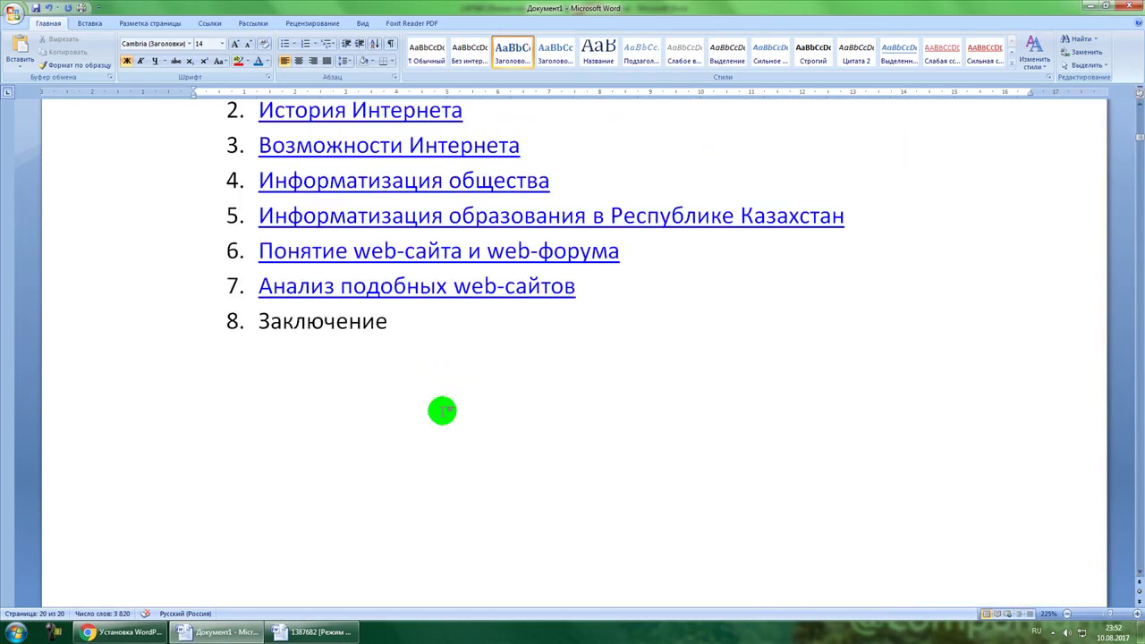
{"action": "triple_click", "coordinate": [340, 322]}
{"action": "left_click", "coordinate": [90, 23]}
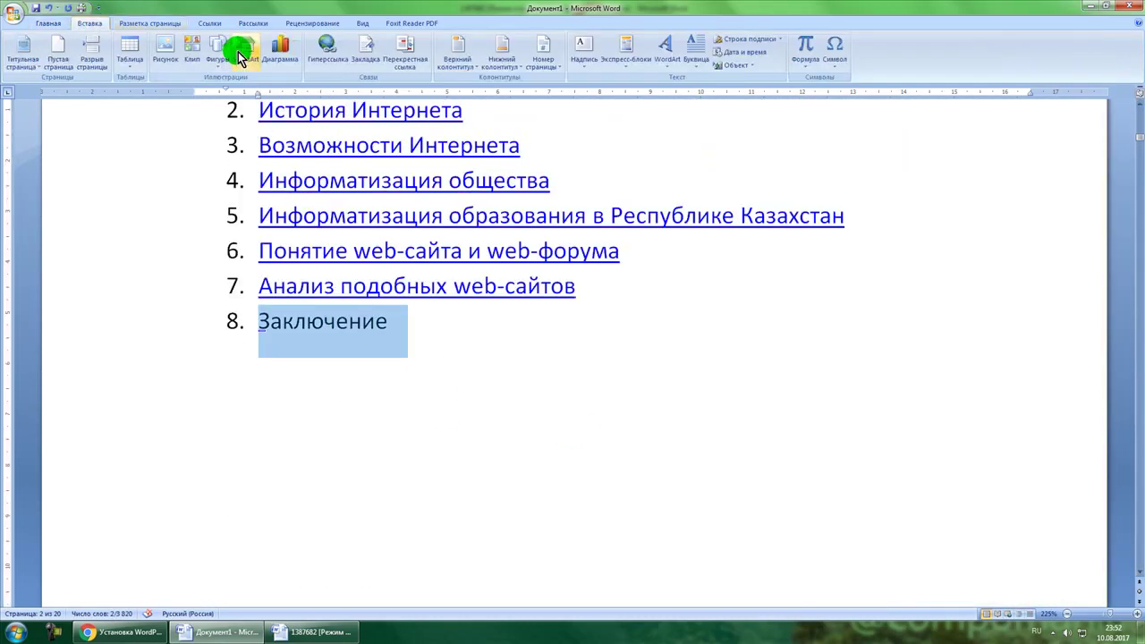
{"action": "left_click", "coordinate": [327, 45]}
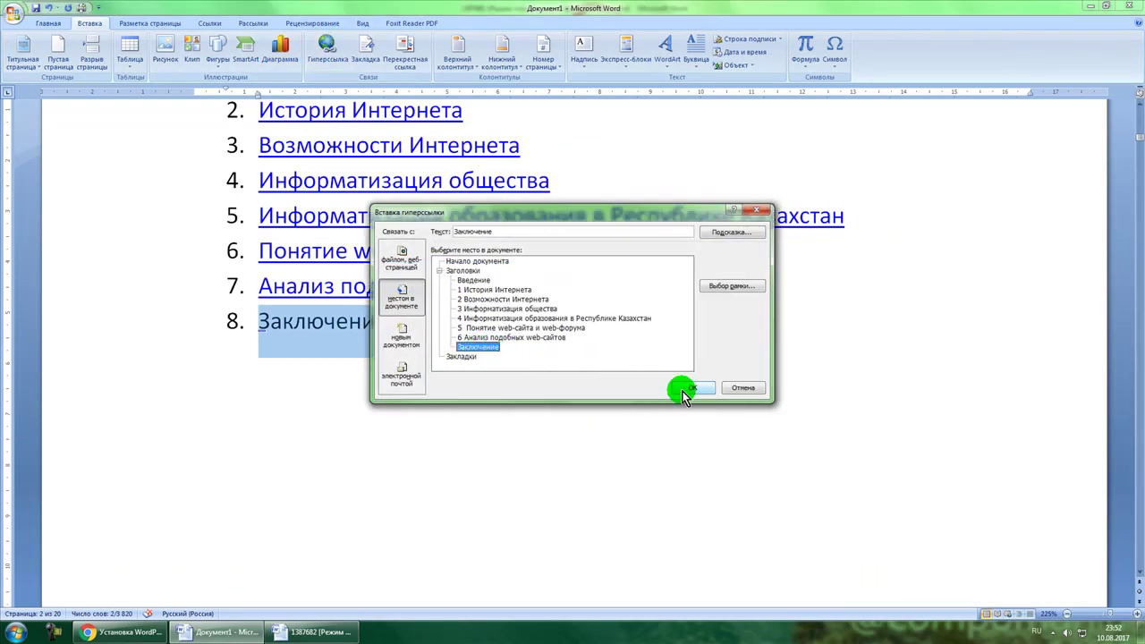
{"action": "left_click", "coordinate": [688, 388]}
Follow the contents link "Возможности Интернета" to check its target heading, and return to the contents list
{"action": "scroll", "coordinate": [640, 379], "scroll_direction": "up", "scroll_amount": 3}
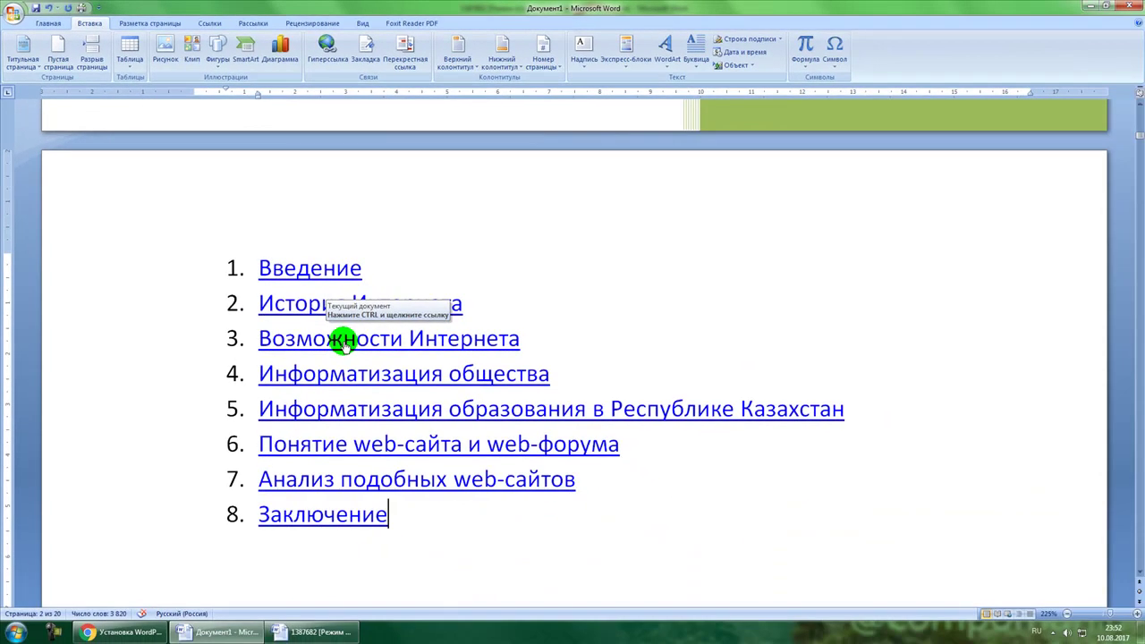
{"action": "left_click", "coordinate": [344, 341], "text": "ctrl"}
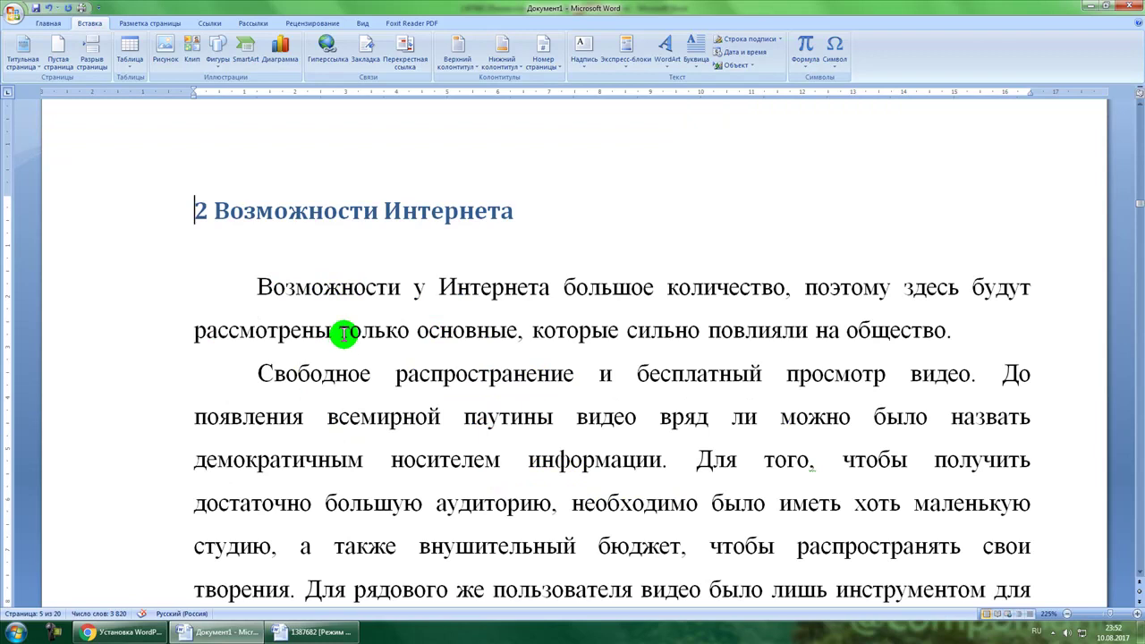
{"action": "scroll", "coordinate": [591, 311], "scroll_direction": "down", "scroll_amount": 2}
{"action": "scroll", "coordinate": [545, 427], "scroll_direction": "up", "scroll_amount": 2}
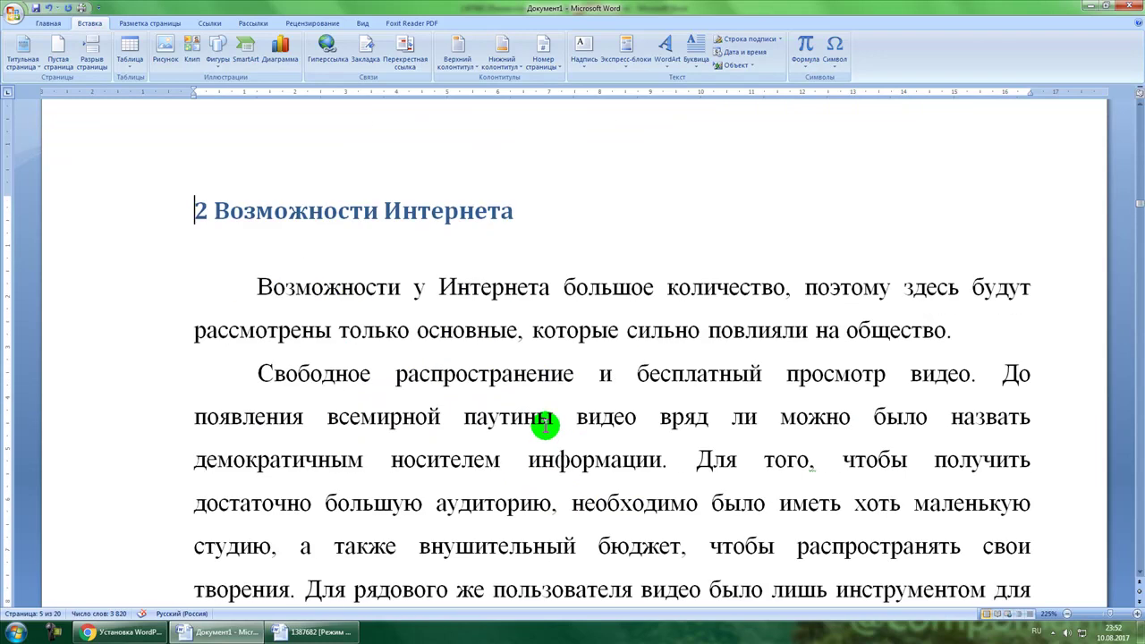
{"action": "left_click_drag", "start_coordinate": [1140, 207], "coordinate": [1140, 112]}
{"action": "scroll", "coordinate": [571, 394], "scroll_direction": "down", "scroll_amount": 10}
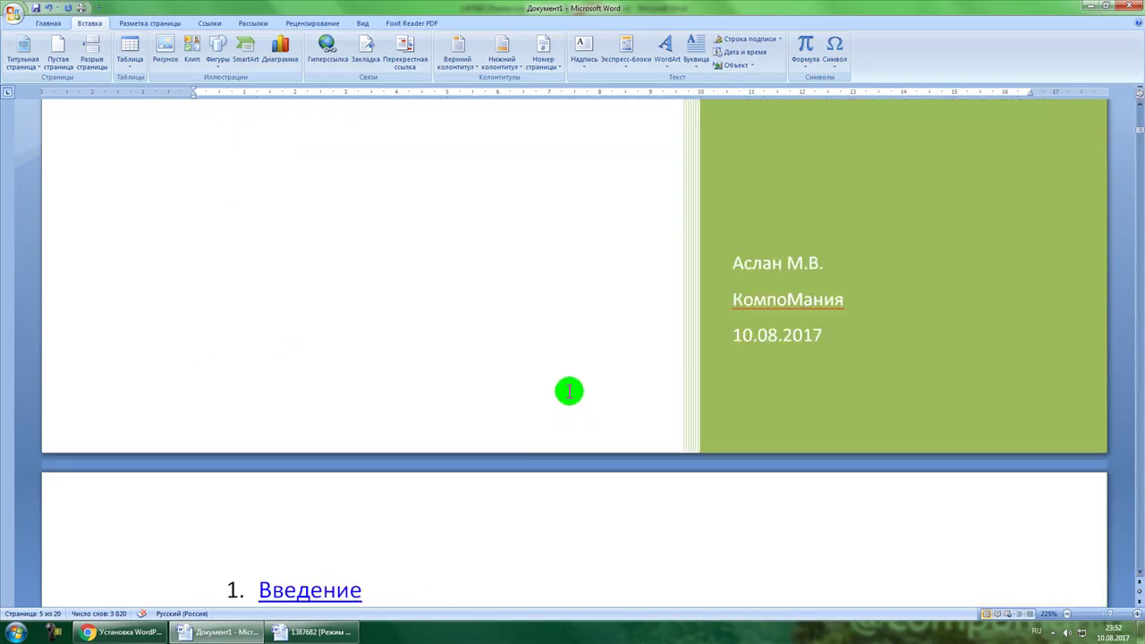
{"action": "scroll", "coordinate": [571, 394], "scroll_direction": "down", "scroll_amount": 5}
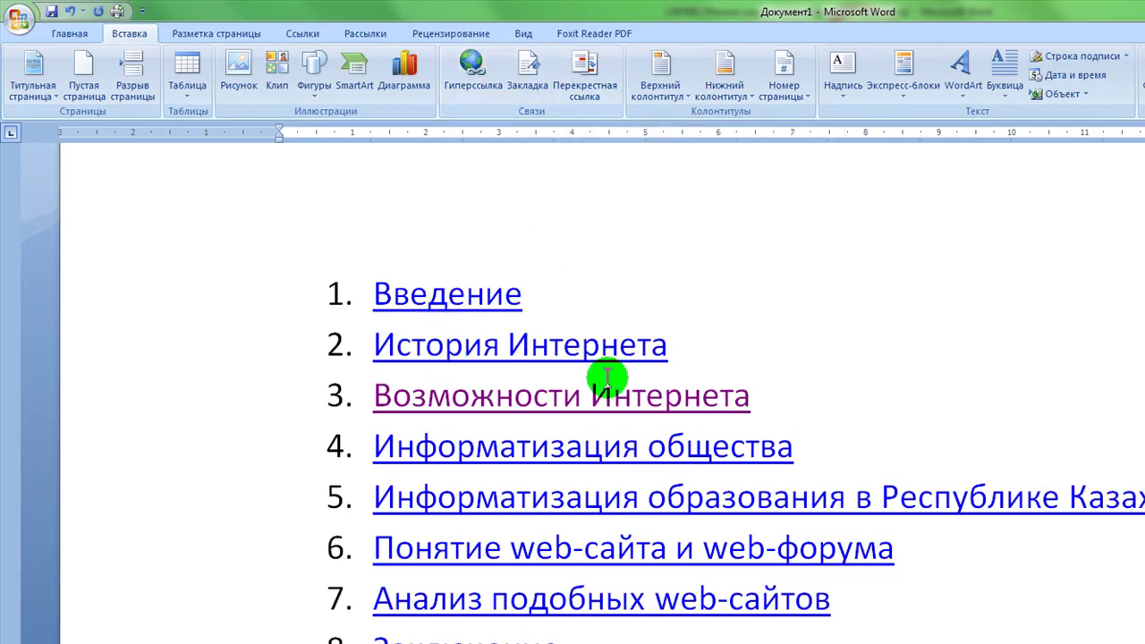
{"action": "scroll", "coordinate": [606, 291], "scroll_direction": "down", "scroll_amount": 3}
{"action": "scroll", "coordinate": [606, 291], "scroll_direction": "down", "scroll_amount": 3}
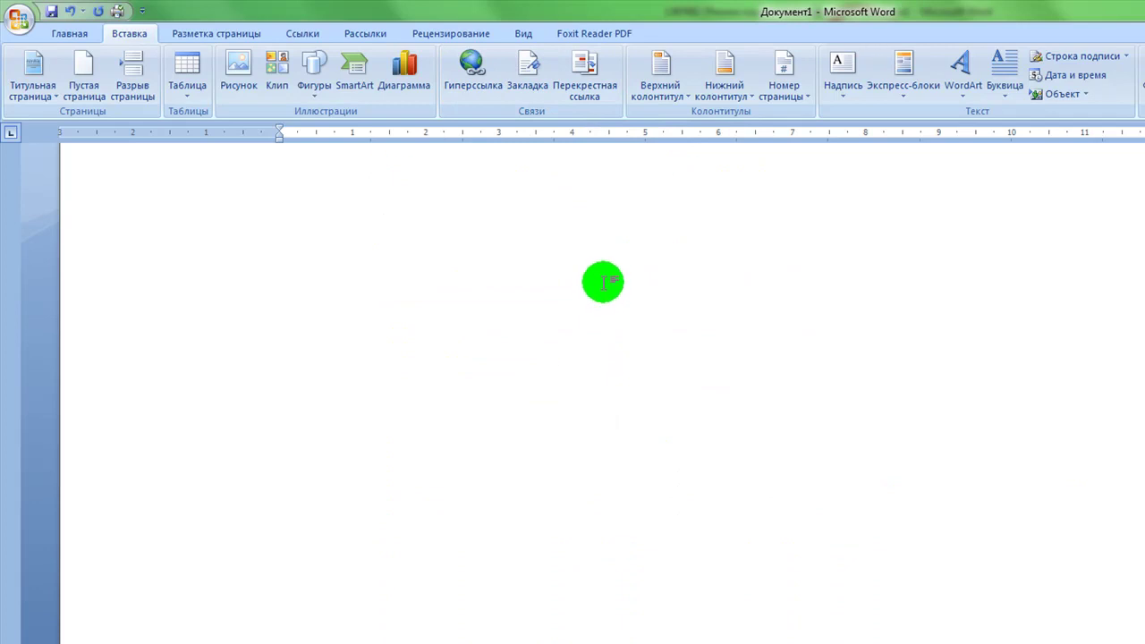
{"action": "scroll", "coordinate": [605, 279], "scroll_direction": "down", "scroll_amount": 3}
{"action": "scroll", "coordinate": [607, 275], "scroll_direction": "up", "scroll_amount": 10}
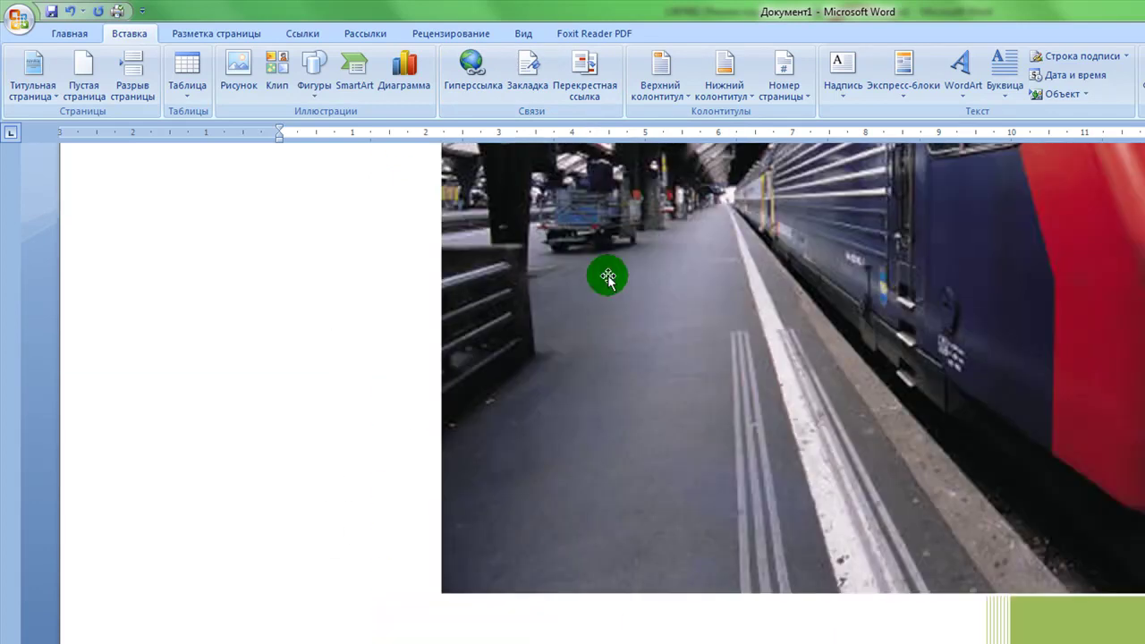
{"action": "scroll", "coordinate": [536, 345], "scroll_direction": "down", "scroll_amount": 10}
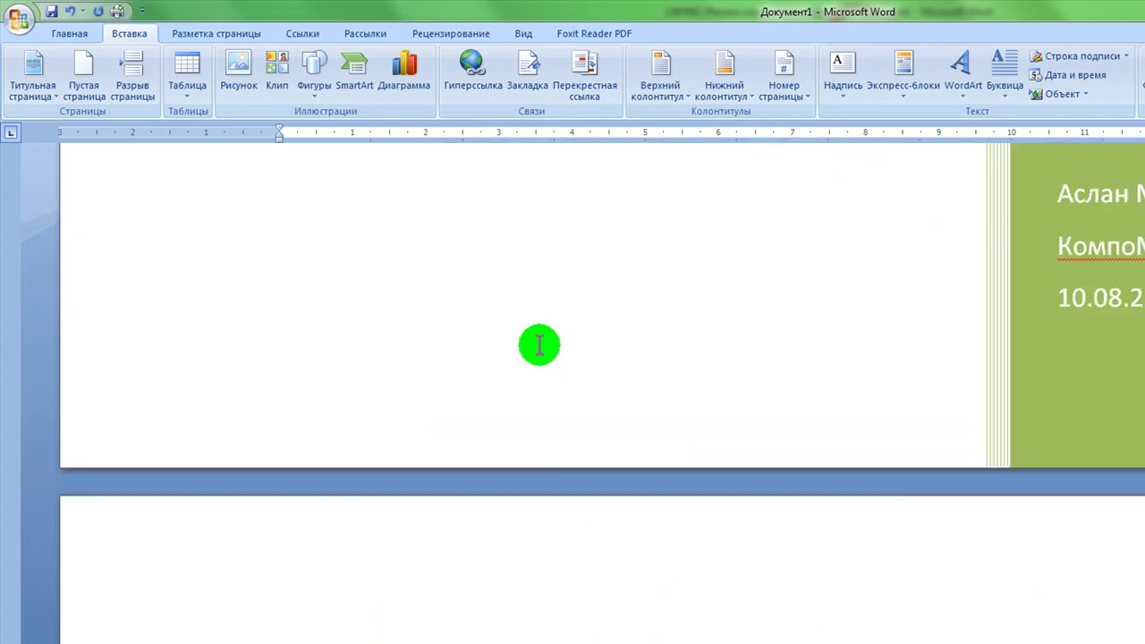
Hyperlink the words "Основные отличительные" in the Введение section to the file "Упражнении на персональном компьютере" in Мои документы
{"action": "scroll", "coordinate": [545, 368], "scroll_direction": "down", "scroll_amount": 3}
{"action": "scroll", "coordinate": [542, 367], "scroll_direction": "up", "scroll_amount": 1}
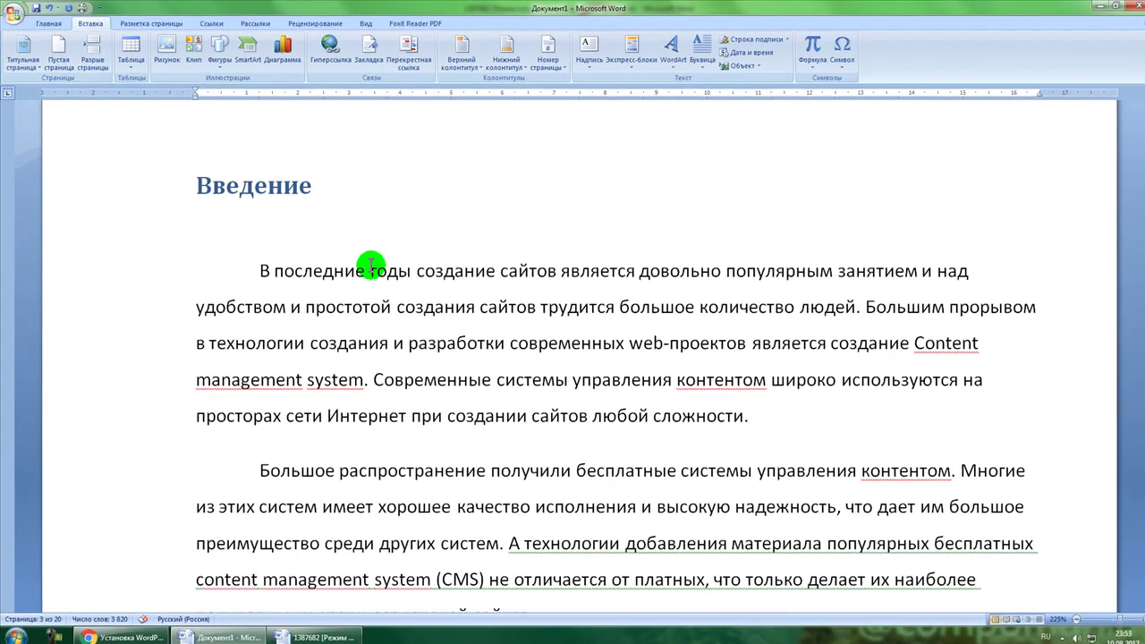
{"action": "scroll", "coordinate": [369, 266], "scroll_direction": "down", "scroll_amount": 3}
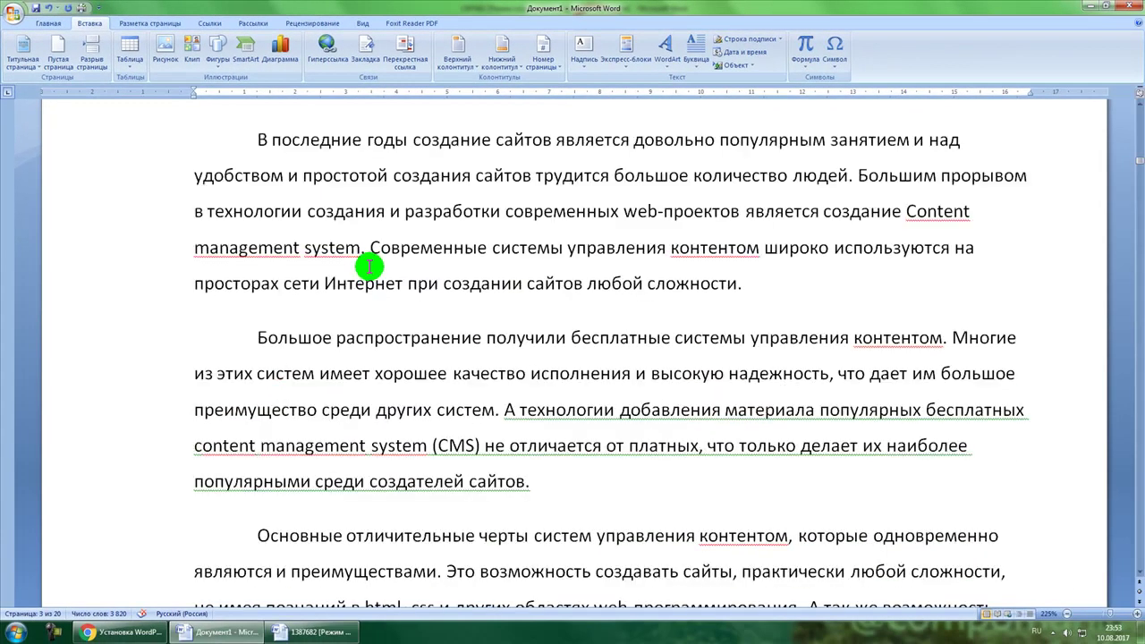
{"action": "scroll", "coordinate": [369, 266], "scroll_direction": "down", "scroll_amount": 2}
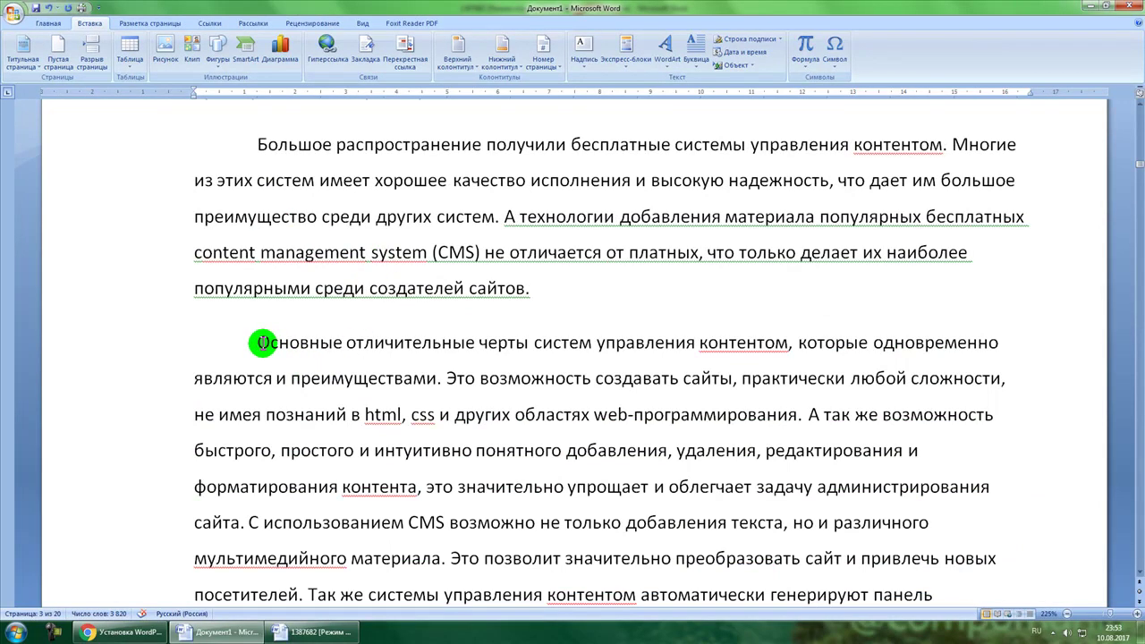
{"action": "left_click_drag", "start_coordinate": [262, 342], "coordinate": [423, 335]}
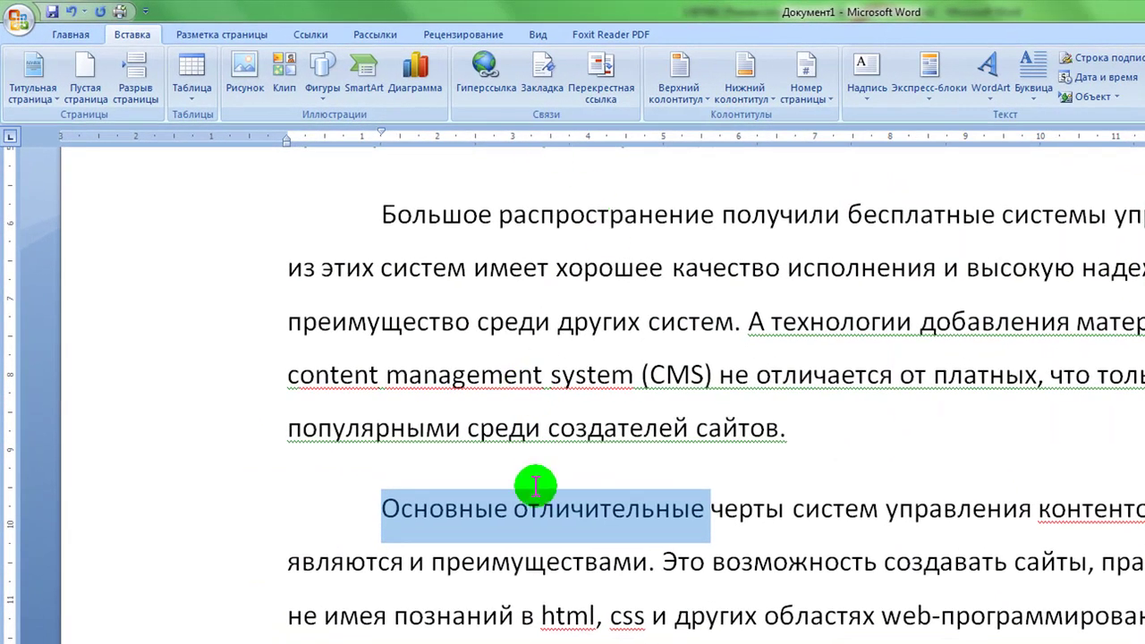
{"action": "left_click", "coordinate": [485, 72]}
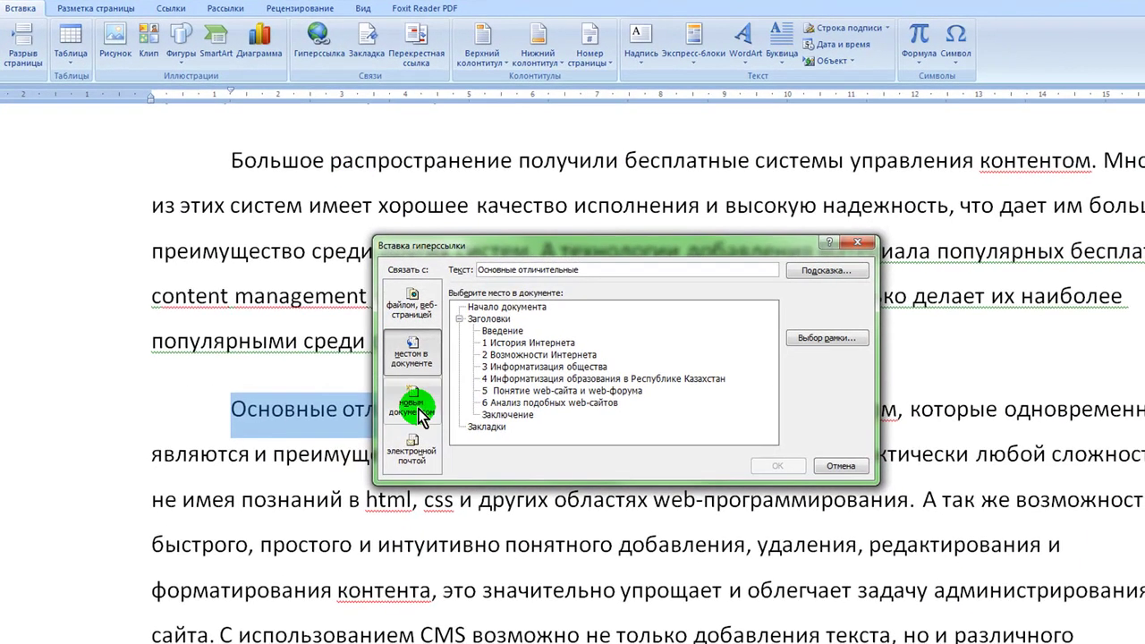
{"action": "left_click", "coordinate": [456, 318]}
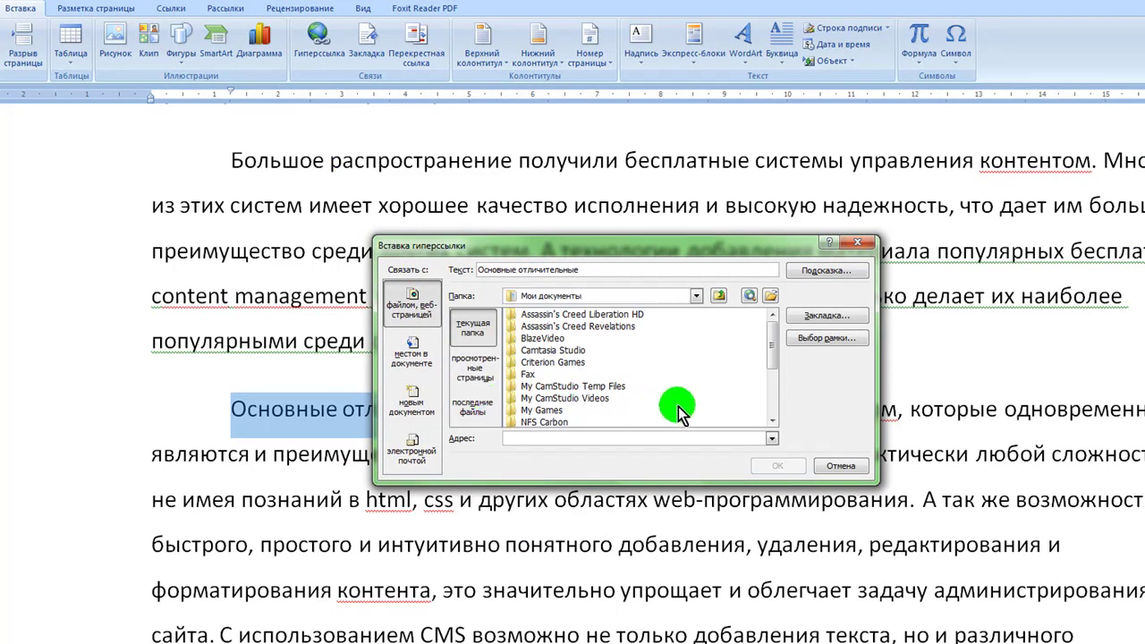
{"action": "left_click_drag", "start_coordinate": [776, 356], "coordinate": [772, 407]}
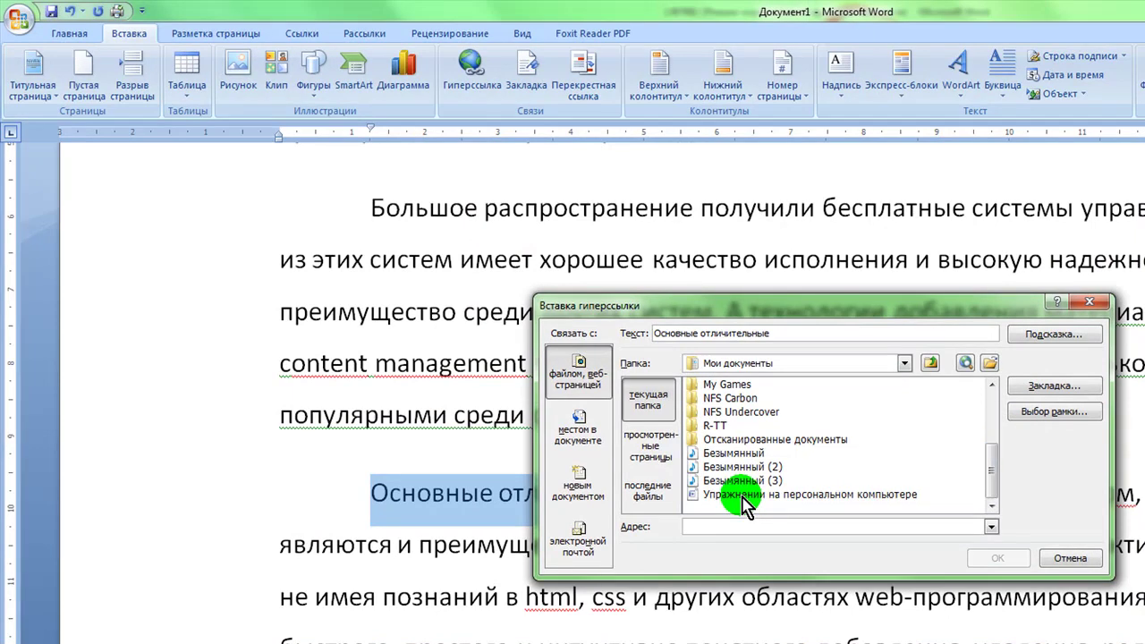
{"action": "left_click", "coordinate": [745, 494]}
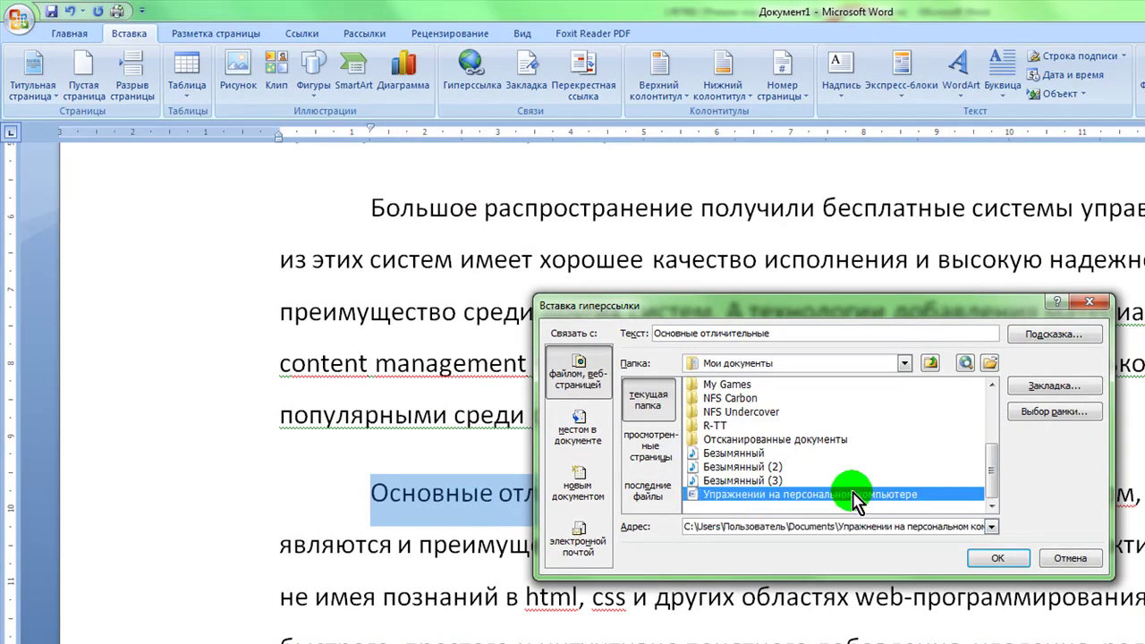
{"action": "left_click", "coordinate": [995, 557]}
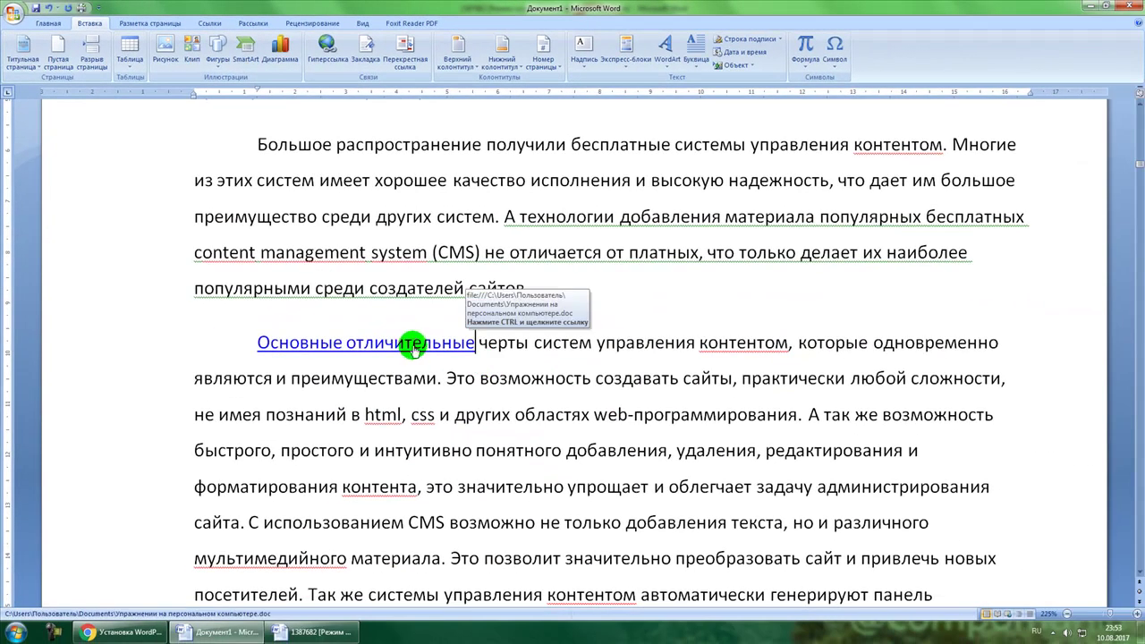
Follow the "Основные отличительные" link to check that the linked document opens, allowing the security prompt, and close that document
{"action": "left_click", "coordinate": [398, 347], "text": "ctrl"}
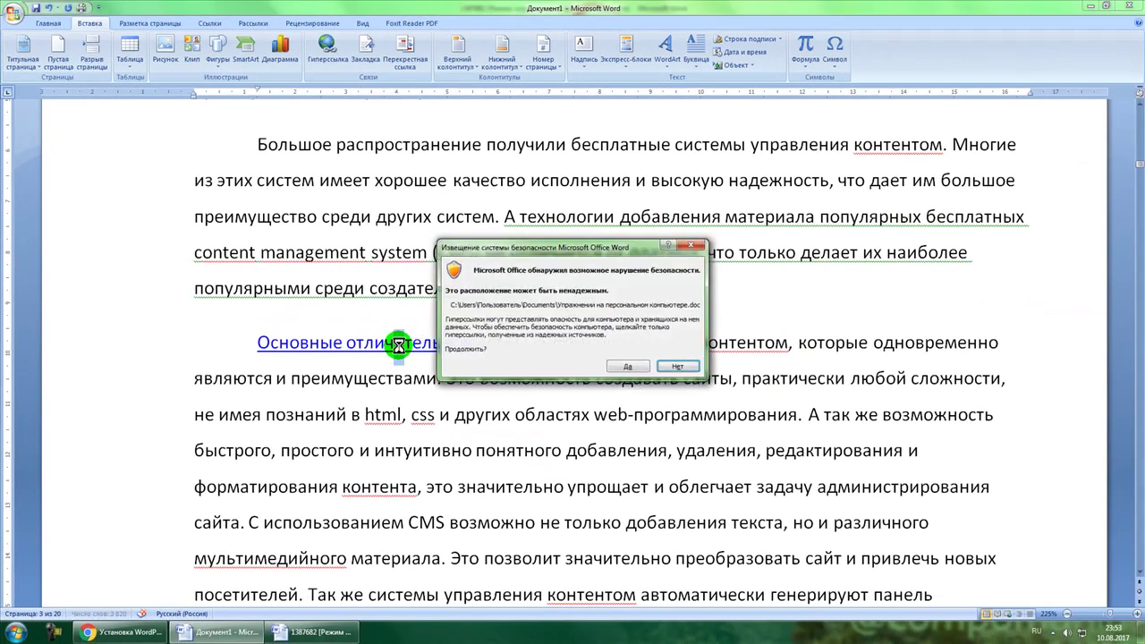
{"action": "left_click", "coordinate": [653, 362]}
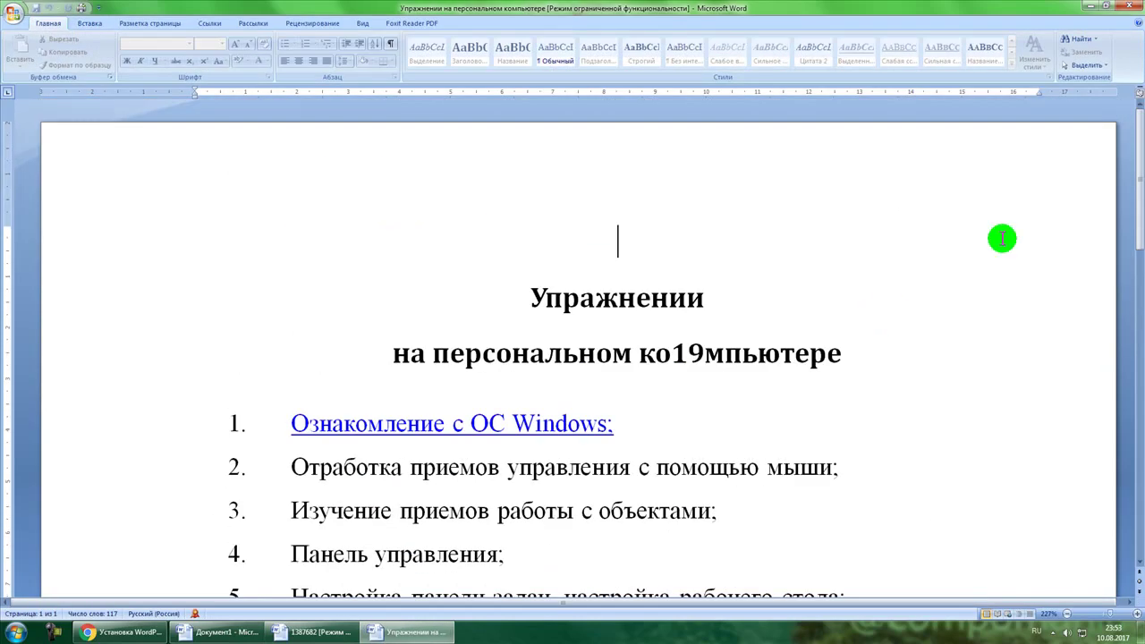
{"action": "left_click", "coordinate": [219, 632]}
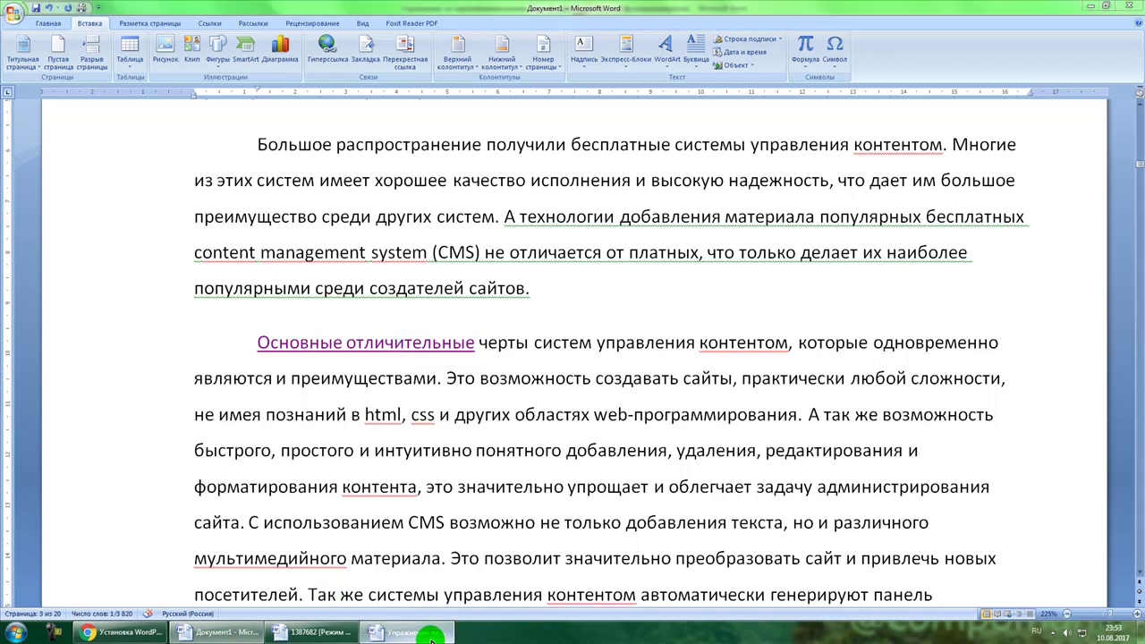
{"action": "left_click", "coordinate": [431, 638]}
{"action": "left_click", "coordinate": [1129, 7]}
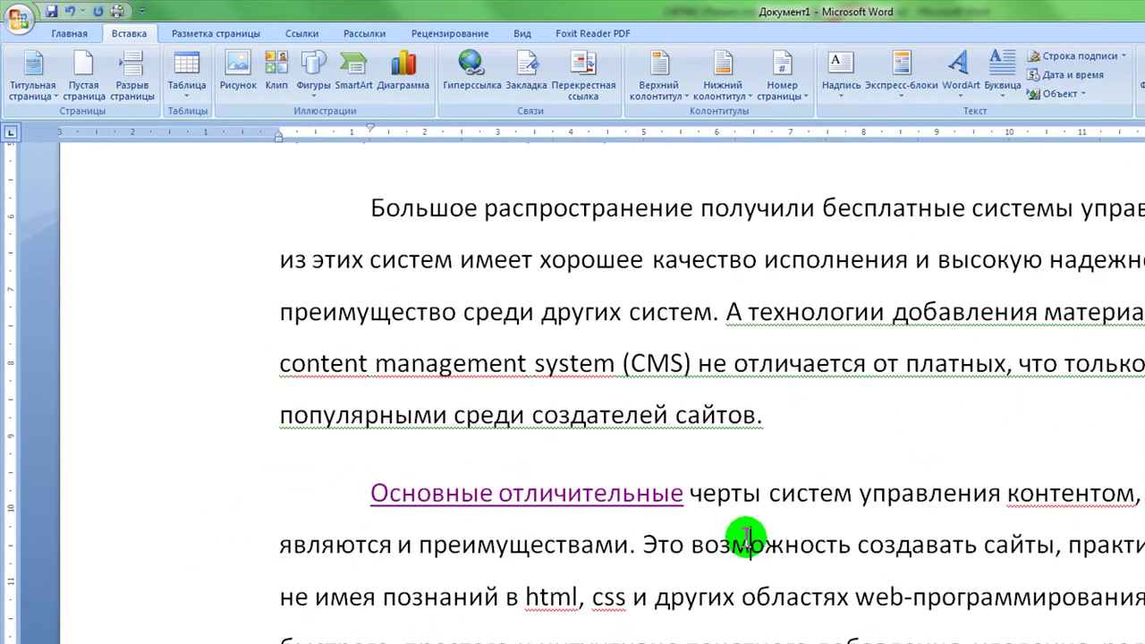
Start a hyperlink on the word "возможность" in the Введение section, list the viewed web pages, and paste the clipboard text as its address
{"action": "double_click", "coordinate": [729, 547]}
{"action": "left_click", "coordinate": [475, 64]}
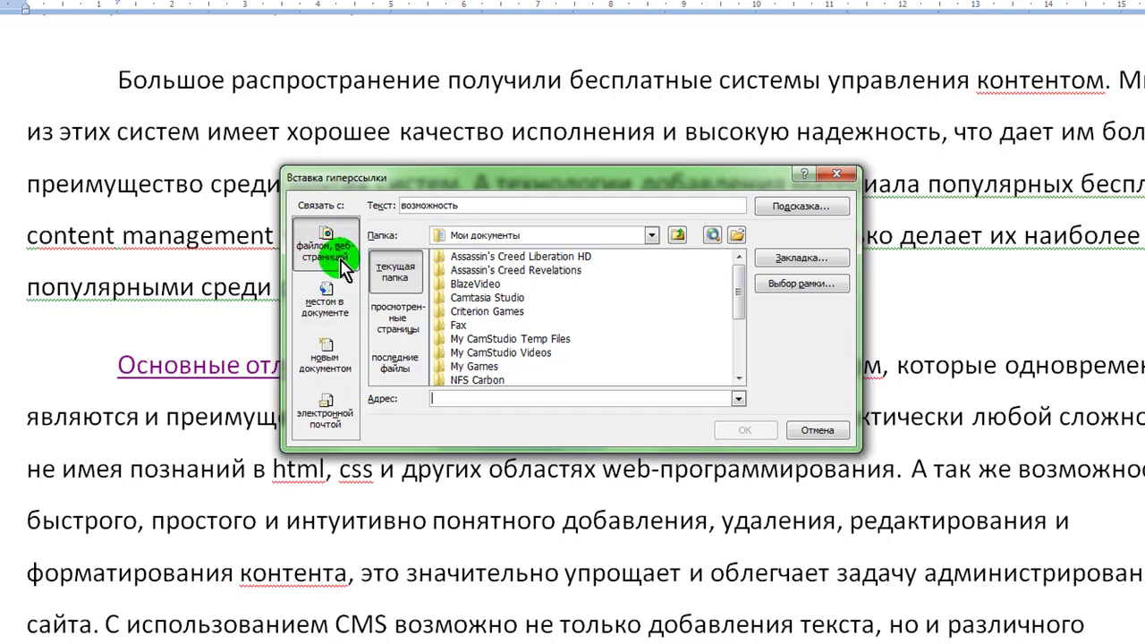
{"action": "left_click", "coordinate": [390, 318]}
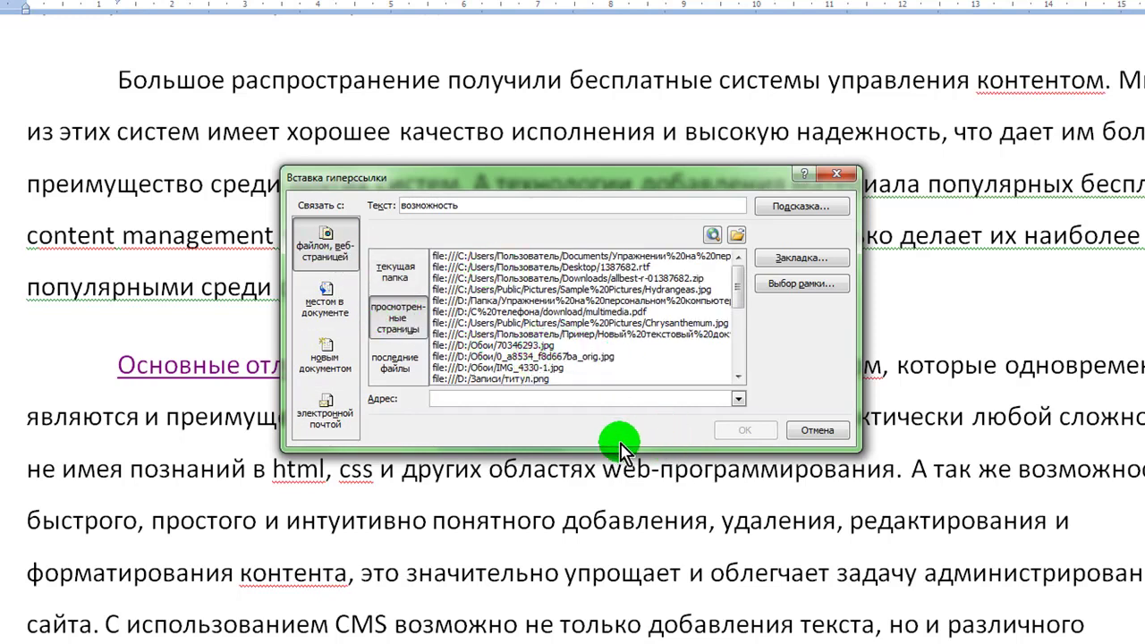
{"action": "right_click", "coordinate": [492, 400]}
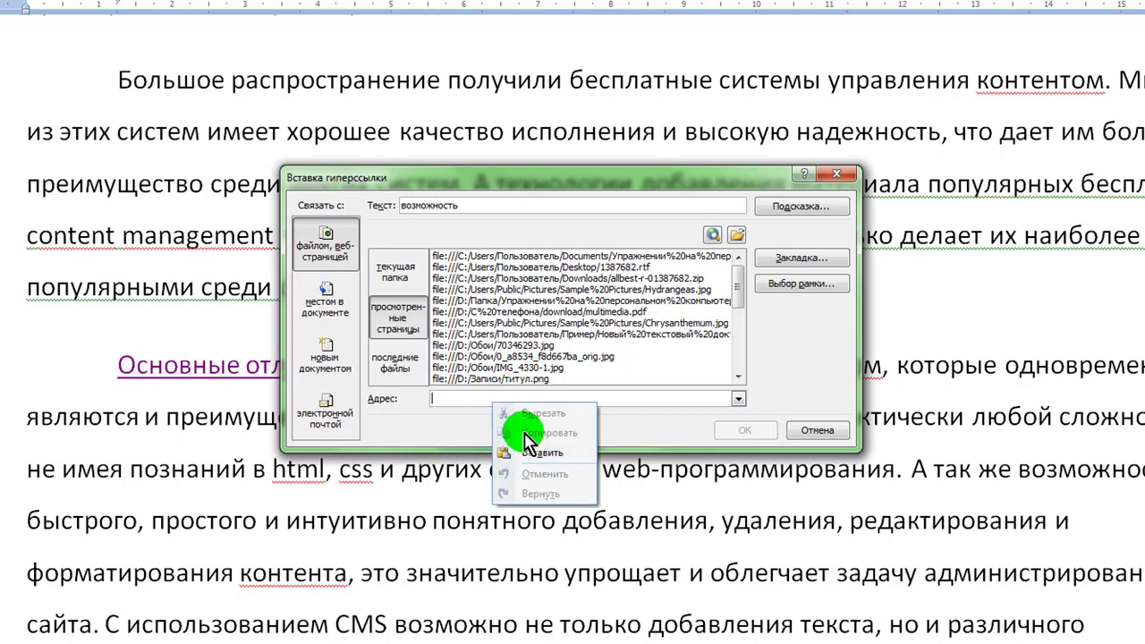
{"action": "left_click", "coordinate": [536, 453]}
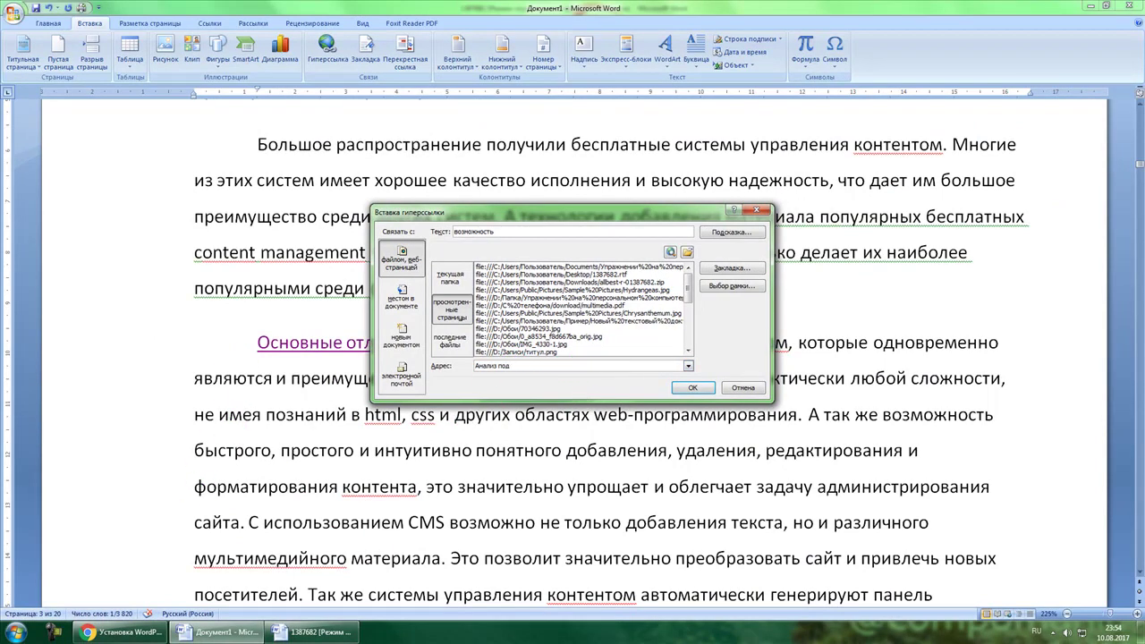
{"action": "left_click", "coordinate": [121, 632]}
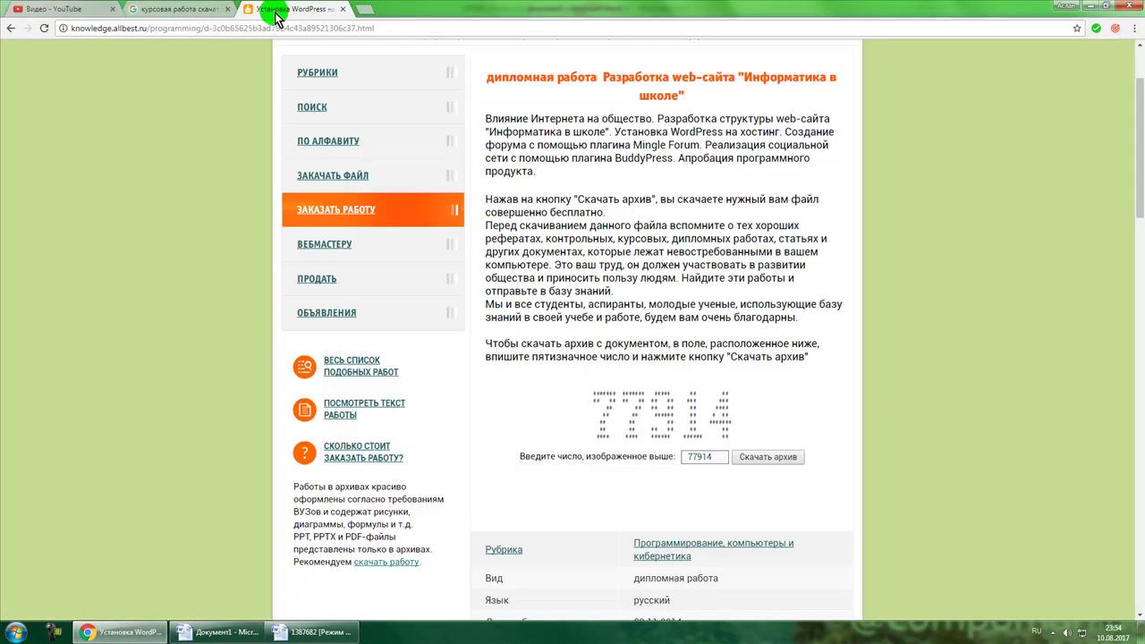
{"action": "left_click", "coordinate": [61, 18]}
{"action": "right_click", "coordinate": [152, 30]}
{"action": "key", "text": "ctrl+c"}
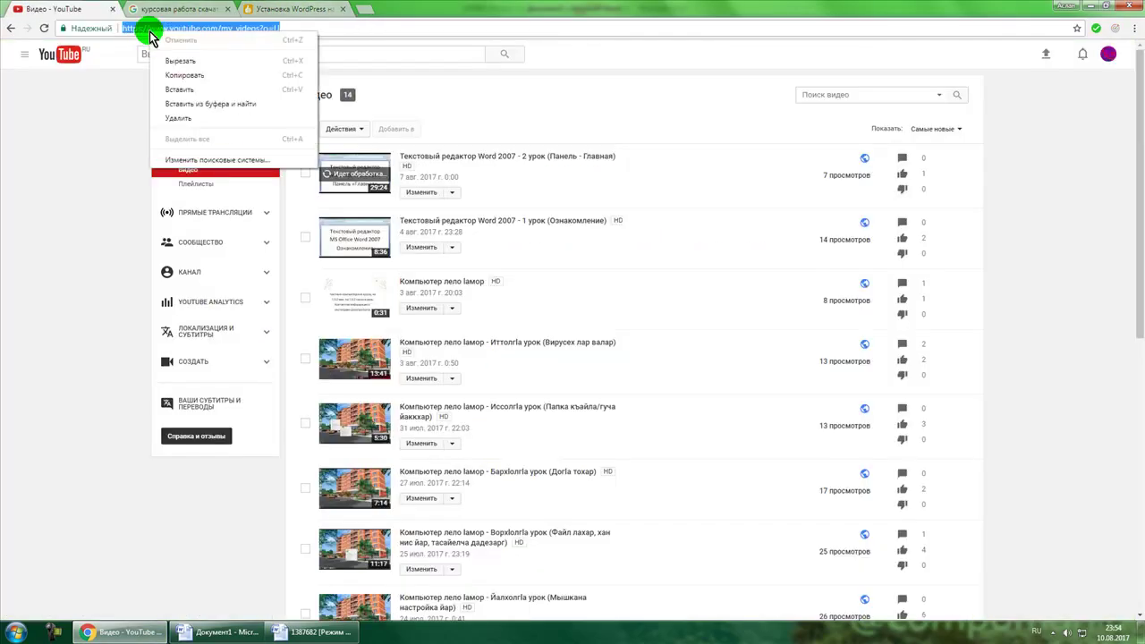
{"action": "left_click", "coordinate": [189, 71]}
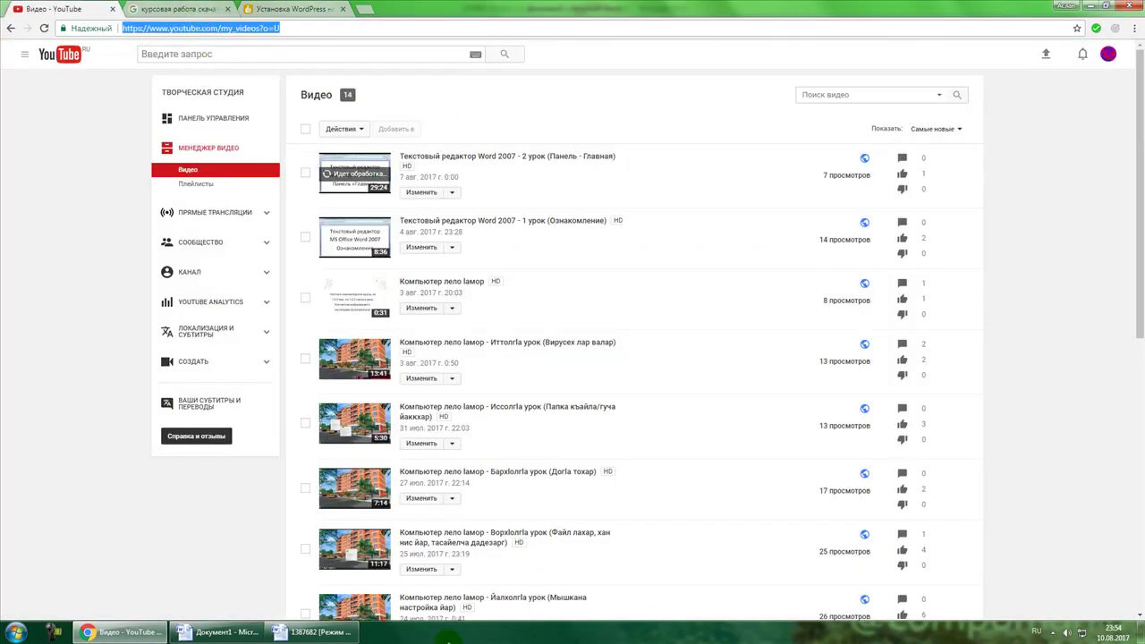
{"action": "left_click", "coordinate": [224, 630]}
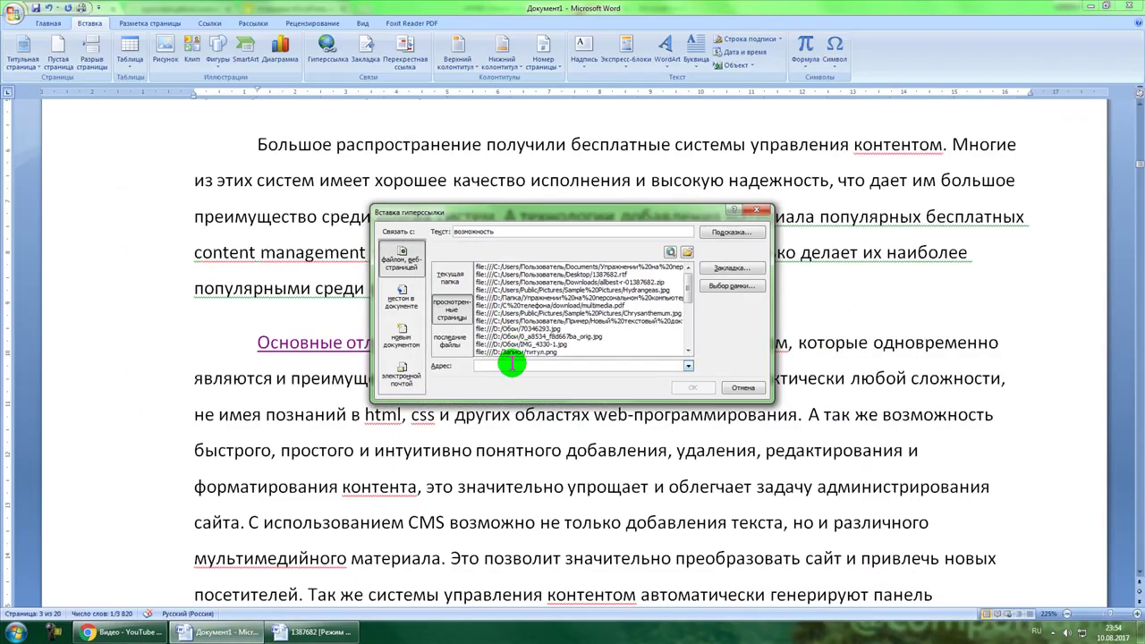
{"action": "right_click", "coordinate": [512, 365]}
{"action": "left_click", "coordinate": [538, 400]}
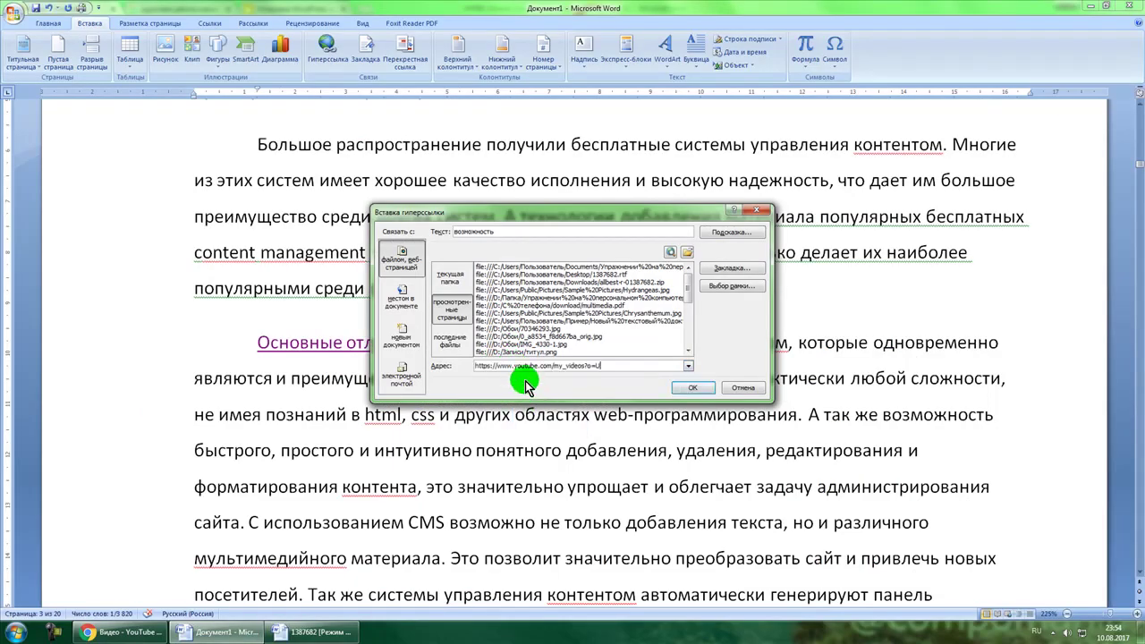
{"action": "left_click", "coordinate": [713, 391]}
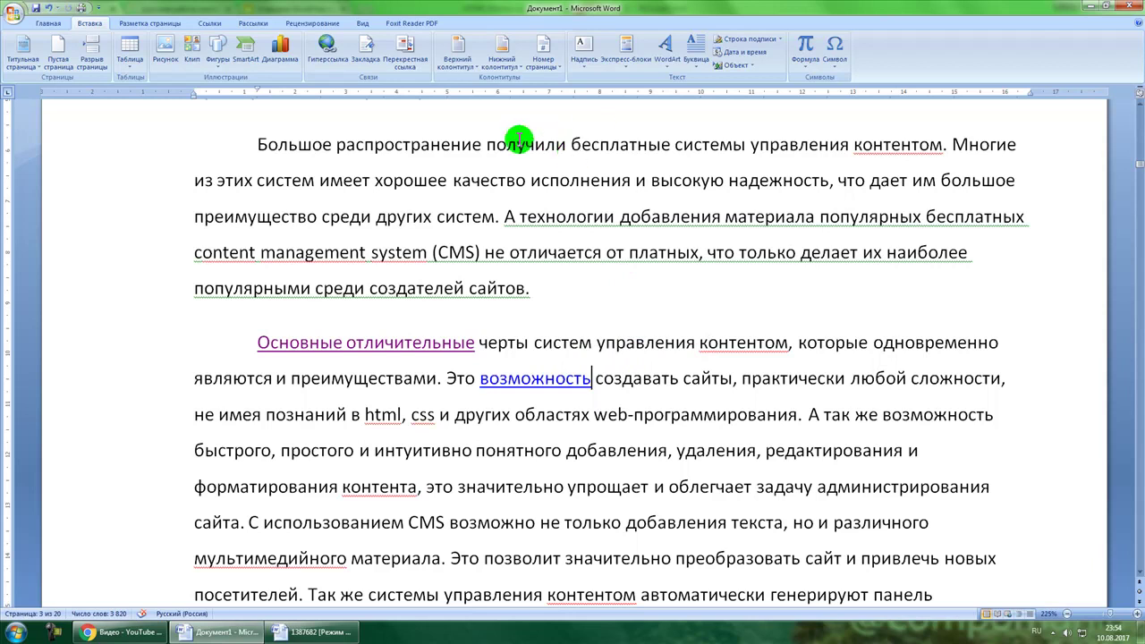
Insert the built-in Алфавит header on the Введение page and close header editing
{"action": "scroll", "coordinate": [434, 237], "scroll_direction": "up", "scroll_amount": 1}
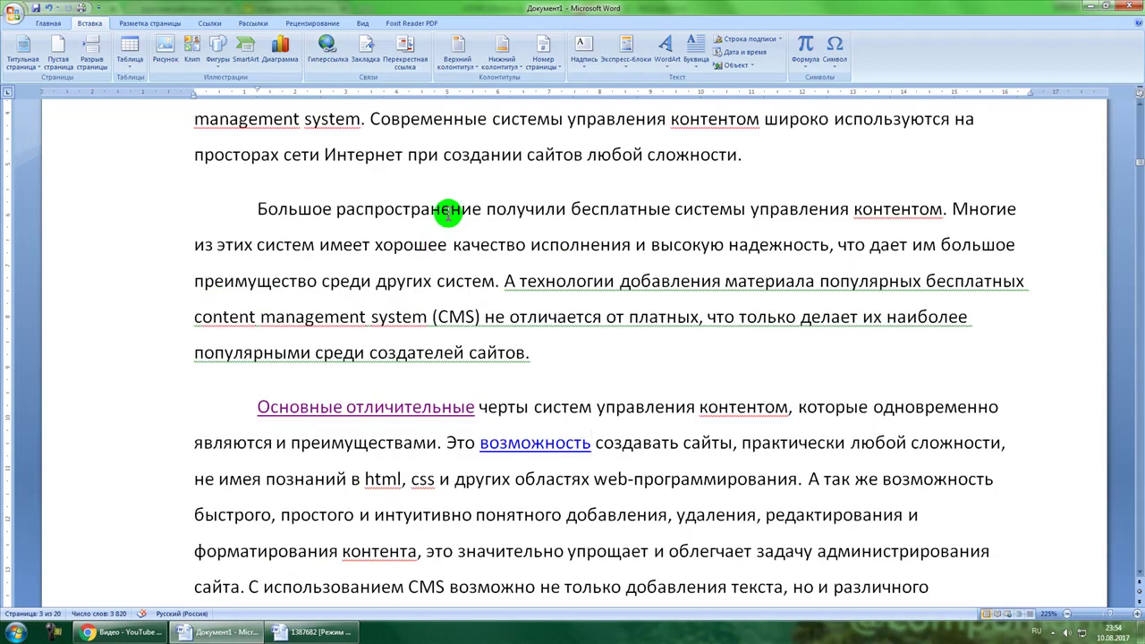
{"action": "scroll", "coordinate": [649, 409], "scroll_direction": "up", "scroll_amount": 5}
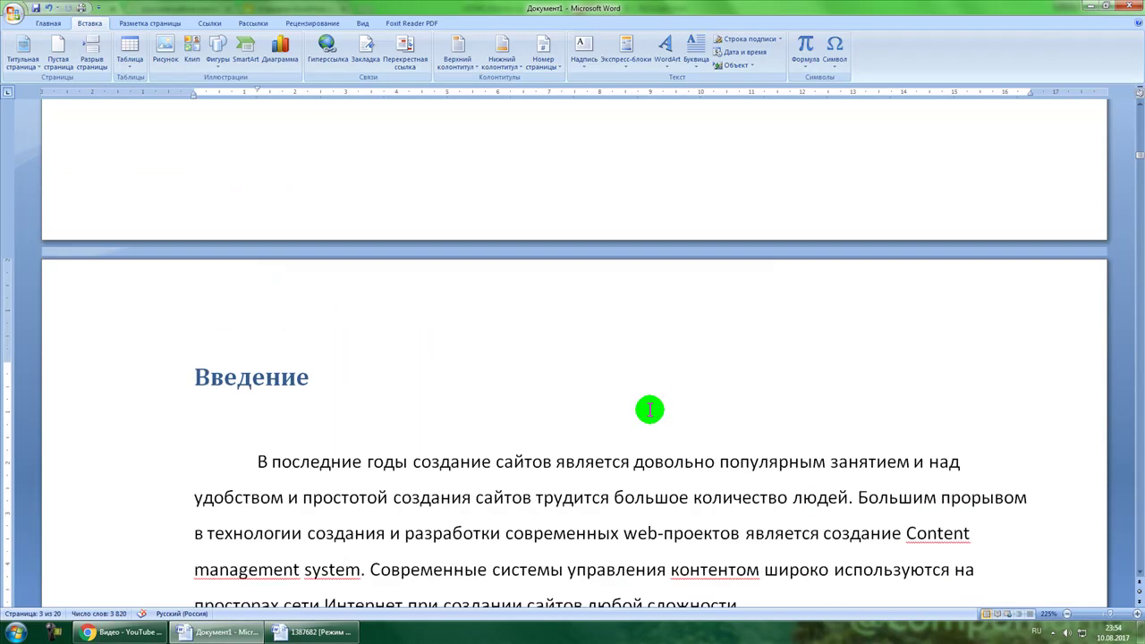
{"action": "left_click", "coordinate": [280, 416]}
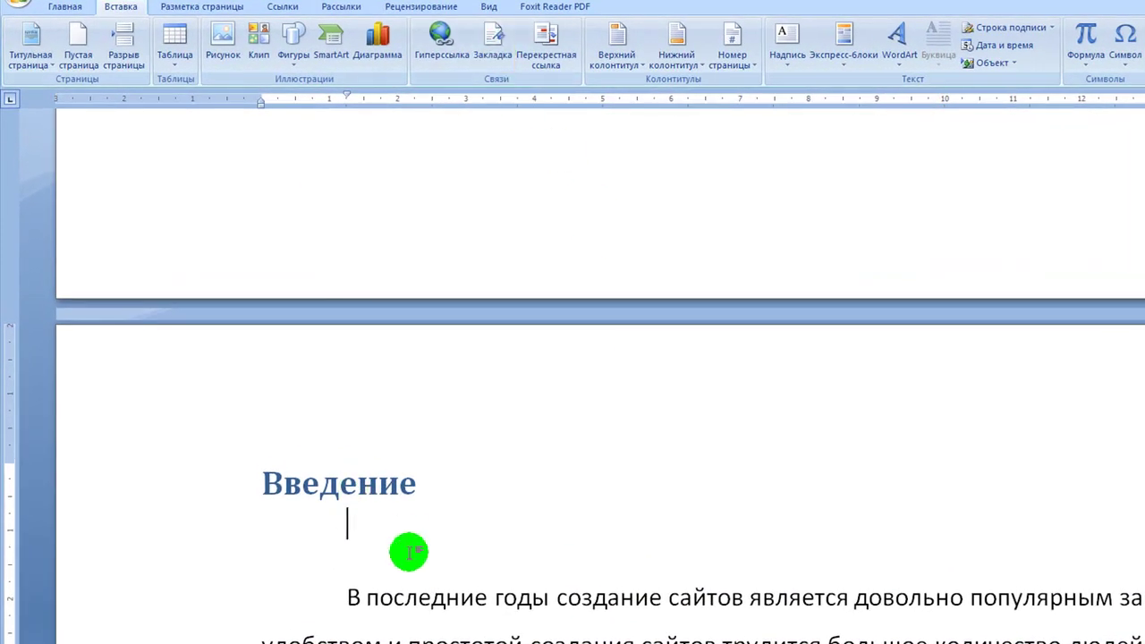
{"action": "scroll", "coordinate": [398, 547], "scroll_direction": "down", "scroll_amount": 3}
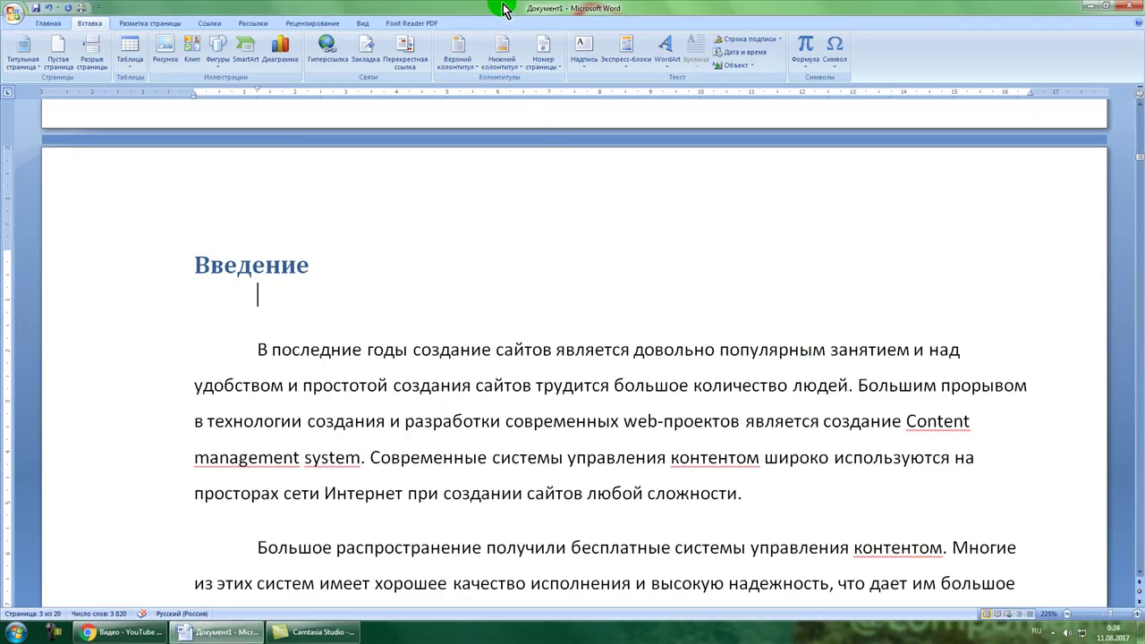
{"action": "left_click", "coordinate": [540, 67]}
{"action": "key", "text": "Escape"}
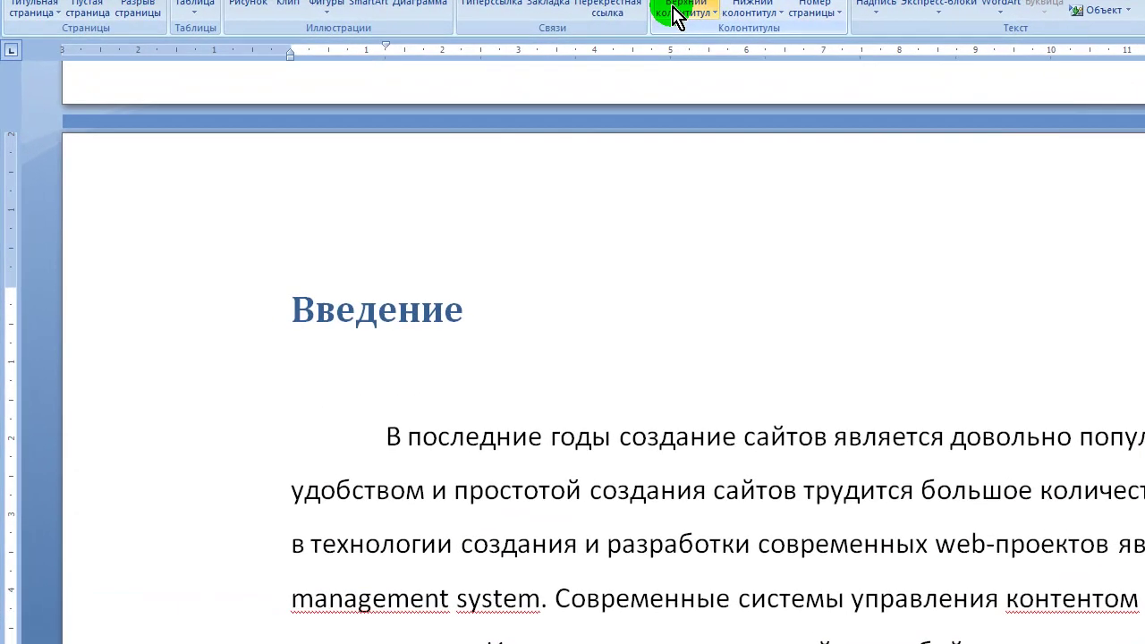
{"action": "left_click", "coordinate": [584, 32]}
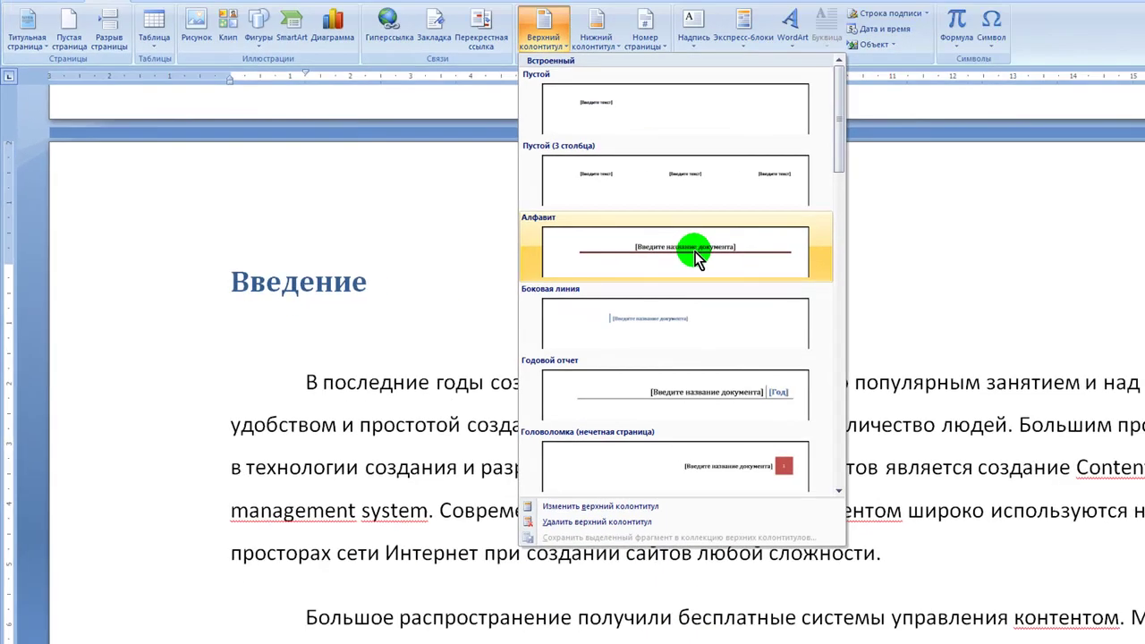
{"action": "left_click", "coordinate": [874, 266]}
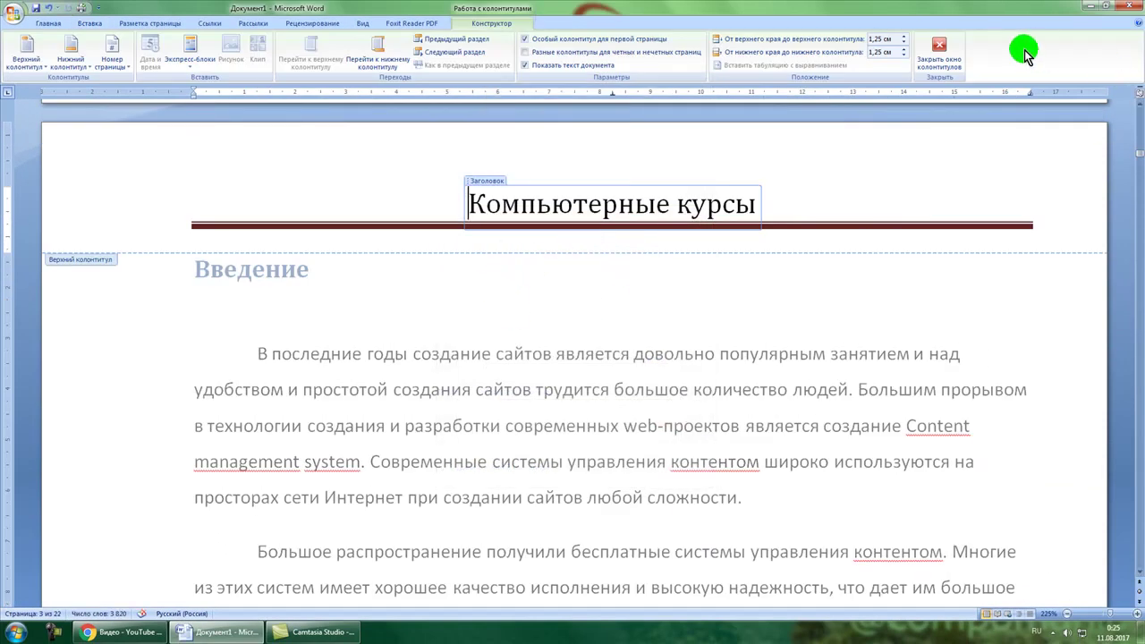
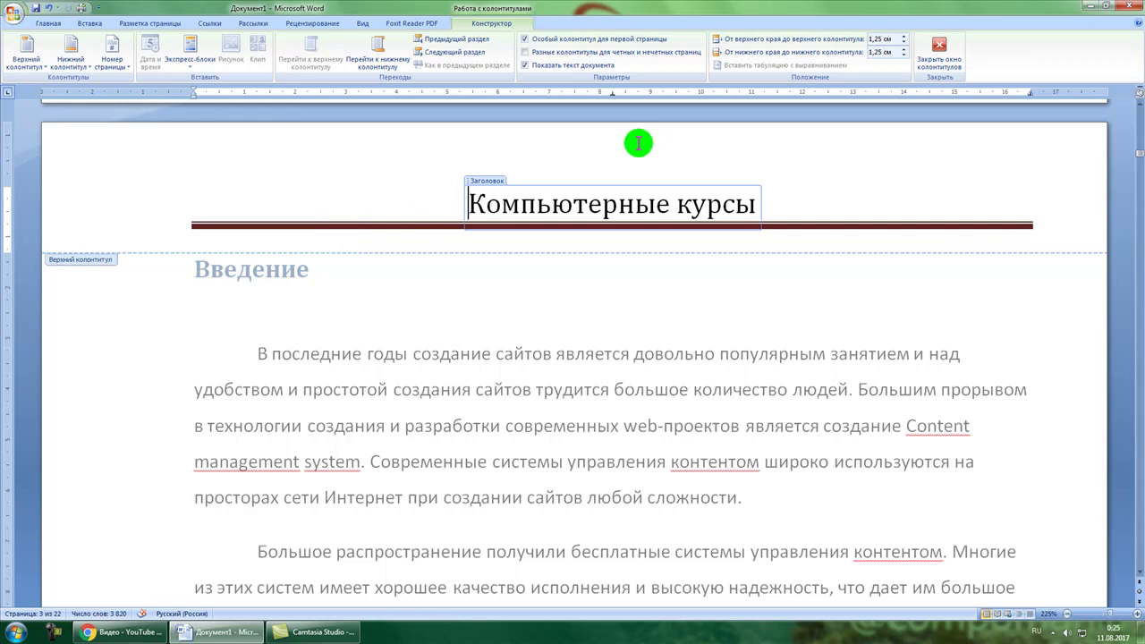
{"action": "left_click", "coordinate": [635, 208]}
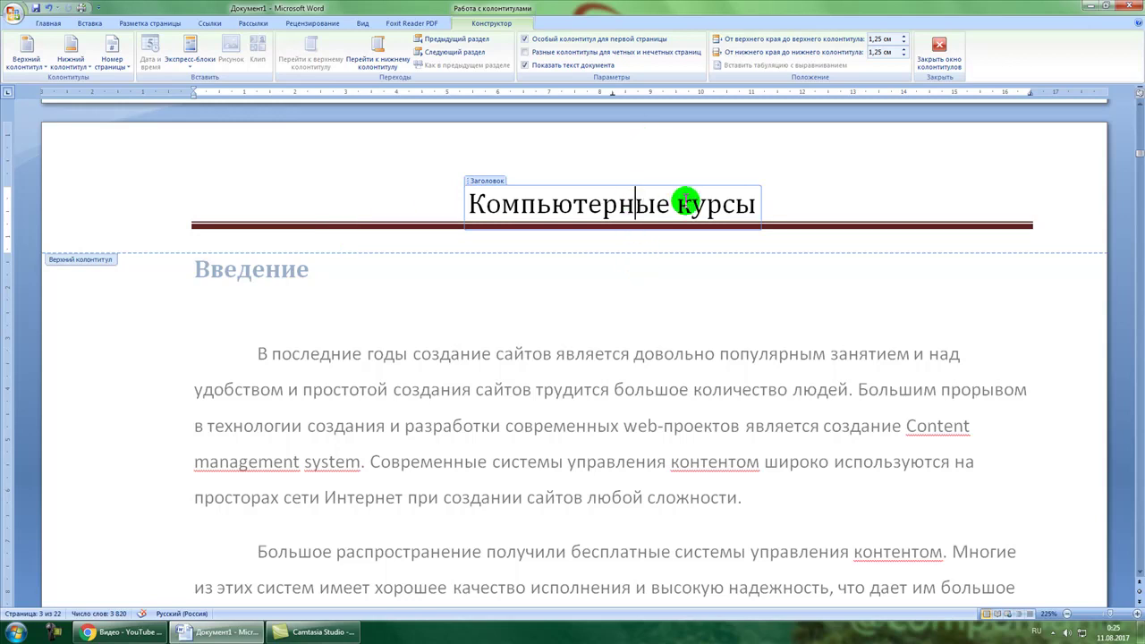
{"action": "left_click", "coordinate": [757, 207]}
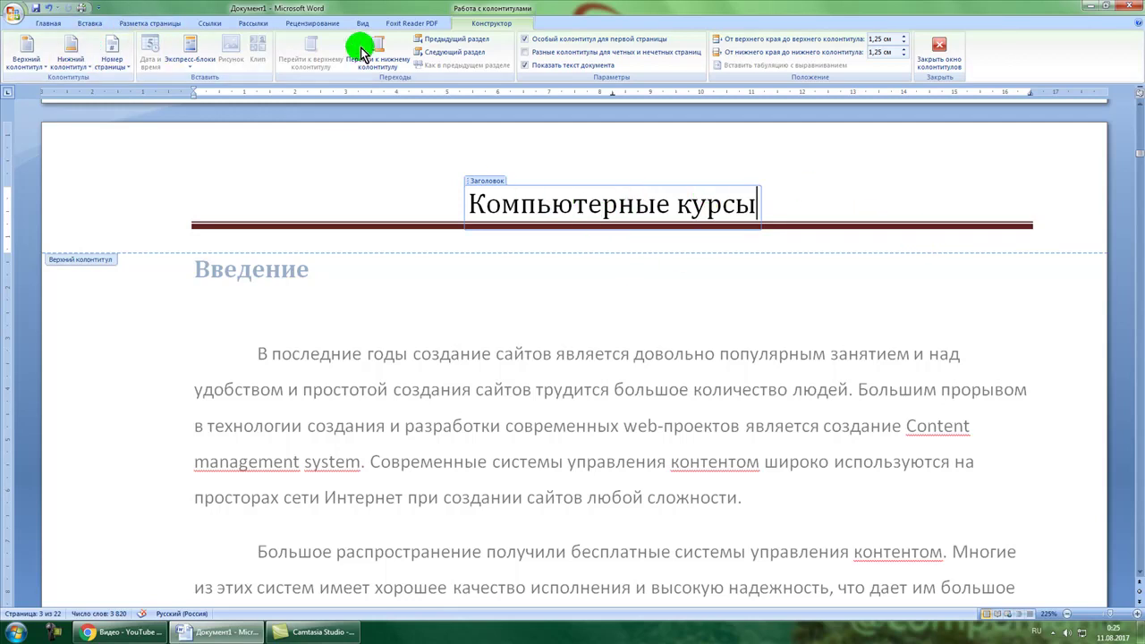
{"action": "left_click", "coordinate": [935, 63]}
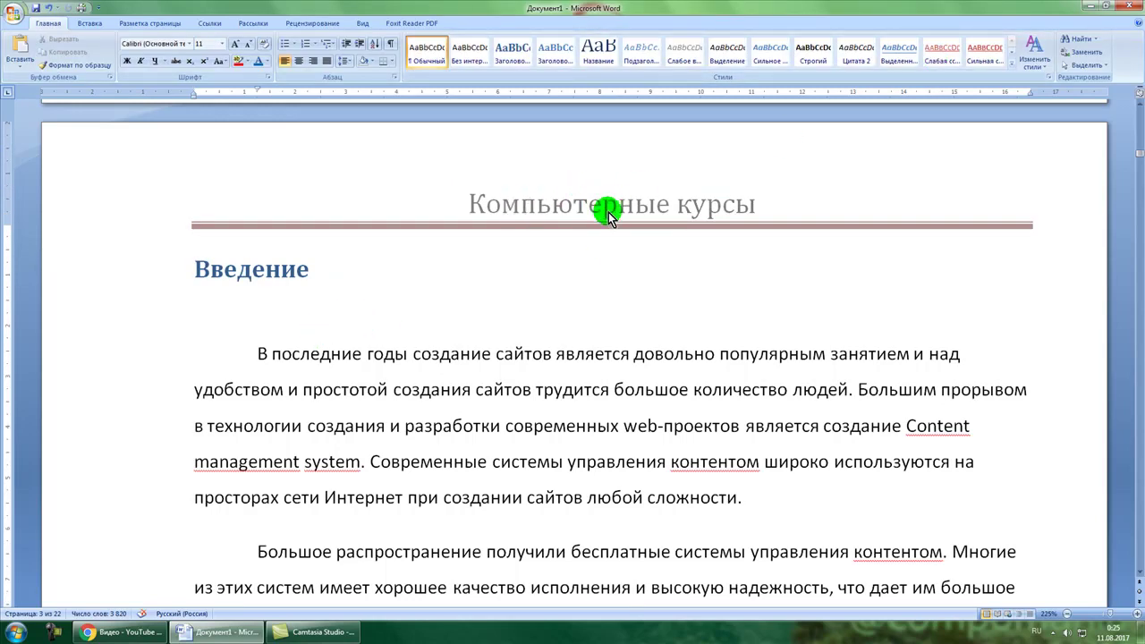
Insert the built-in Алфавит footer, replace its text placeholder with the author's name and initials, and close footer editing
{"action": "left_click", "coordinate": [287, 249]}
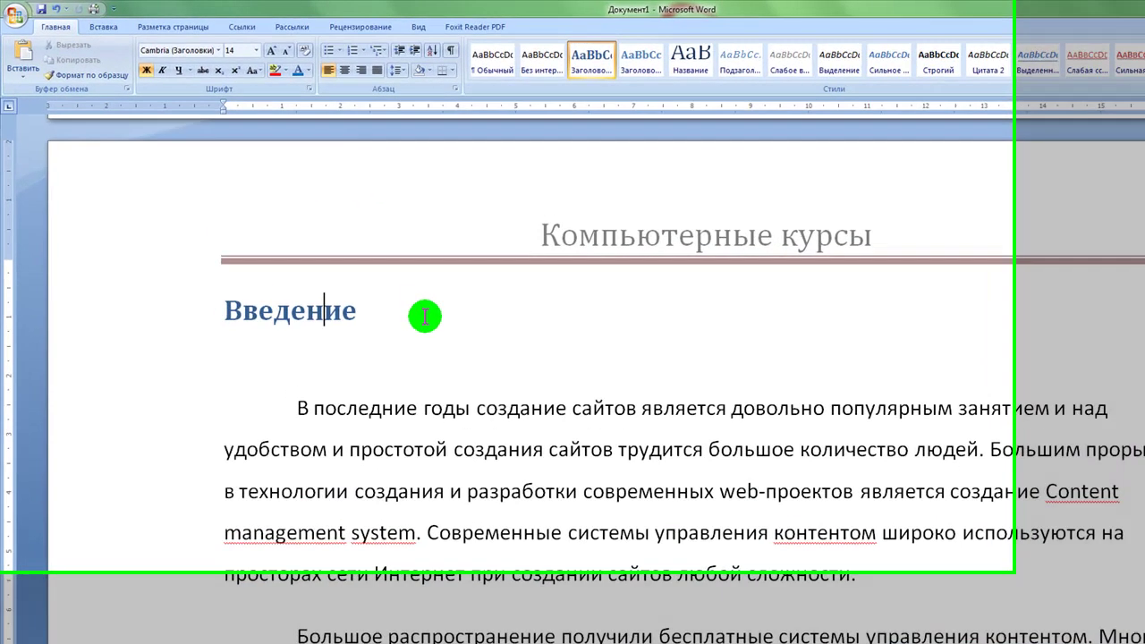
{"action": "key", "text": "Down"}
{"action": "left_click", "coordinate": [111, 33]}
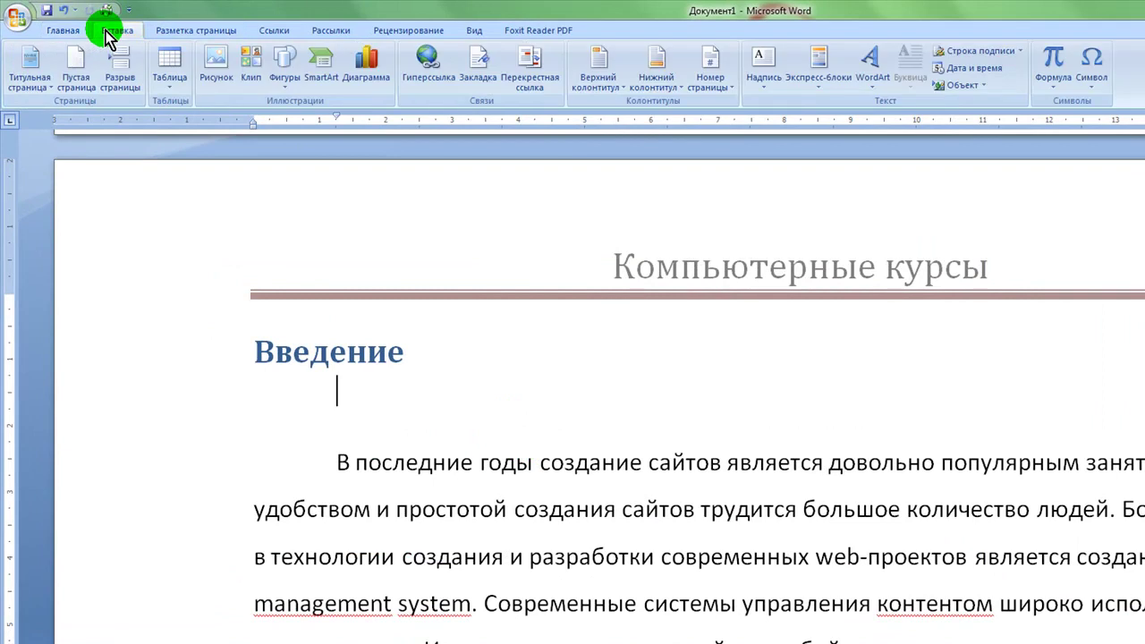
{"action": "left_click", "coordinate": [650, 70]}
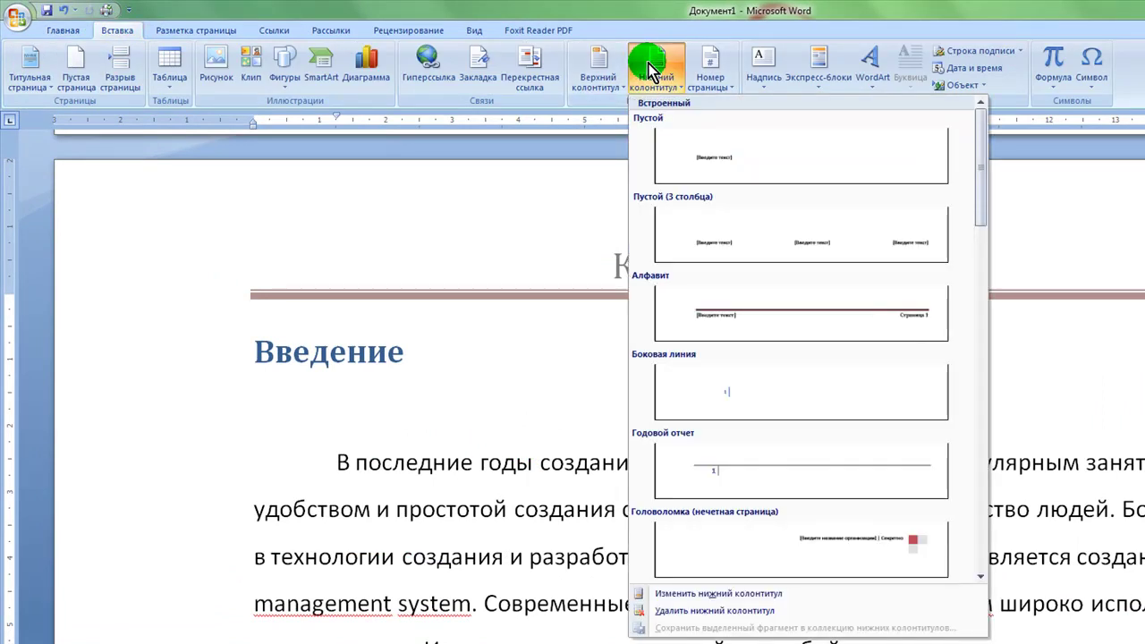
{"action": "left_click", "coordinate": [802, 311]}
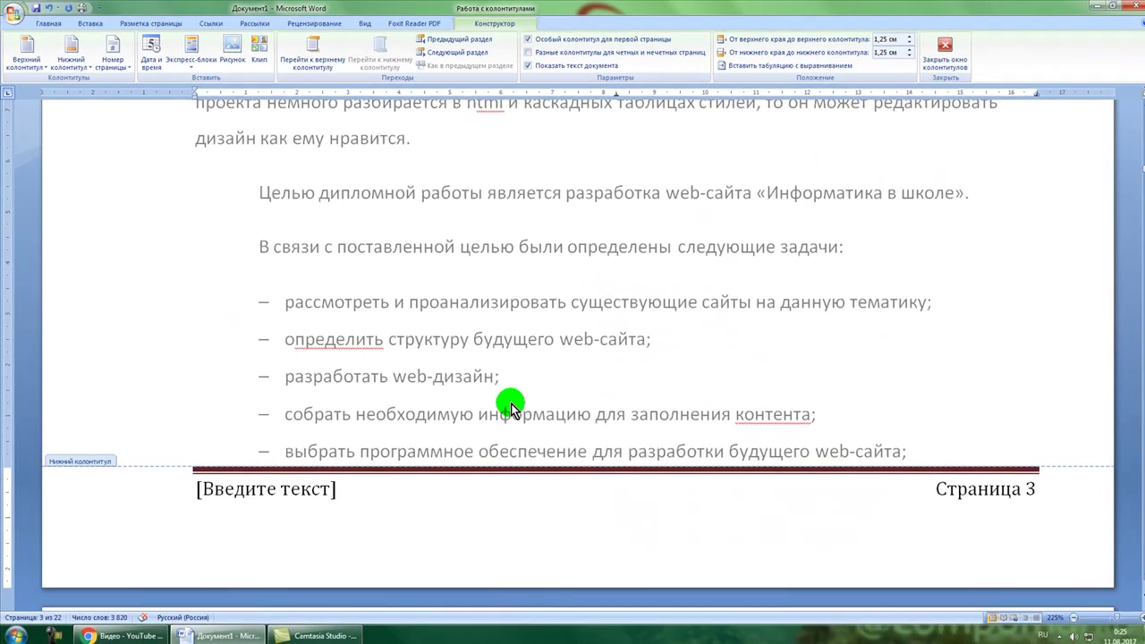
{"action": "left_click", "coordinate": [202, 487]}
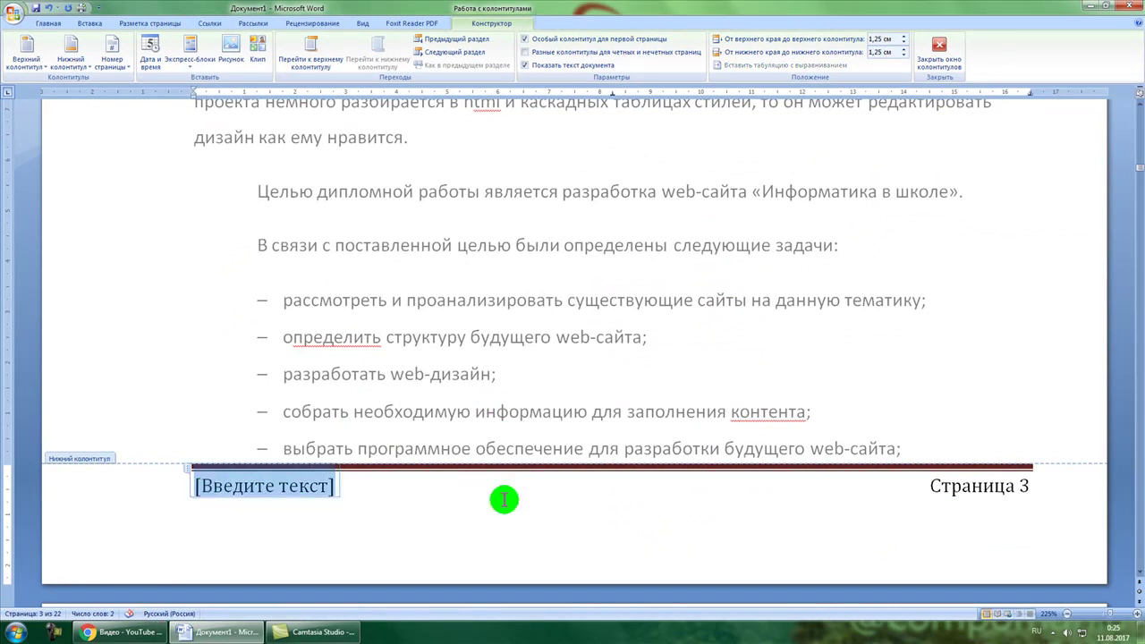
{"action": "type", "text": "Аслан М.В."}
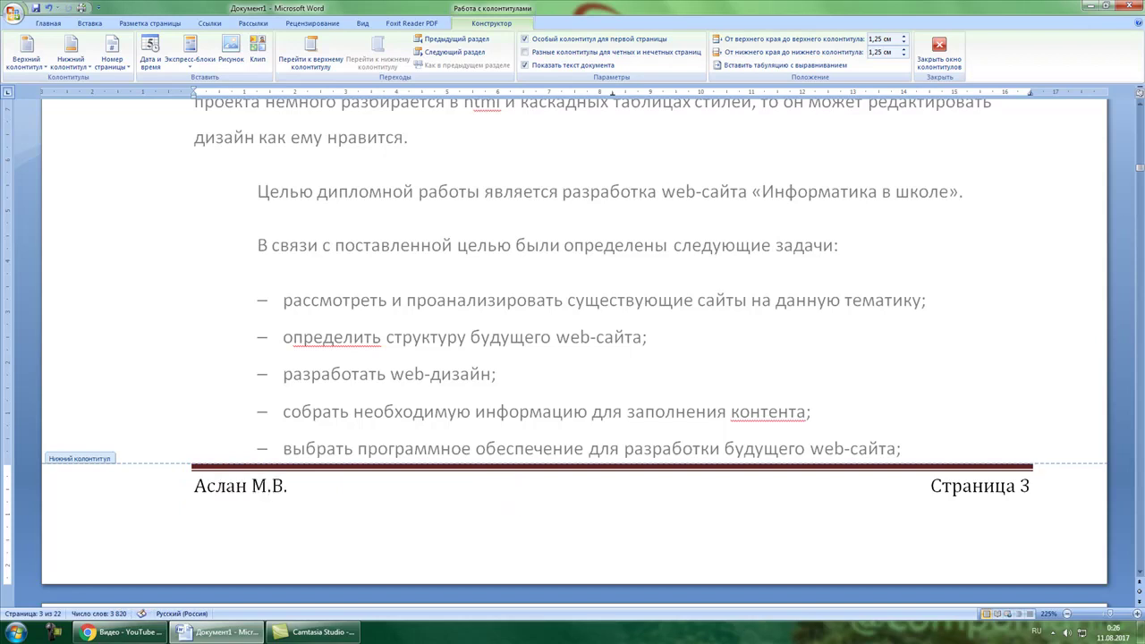
{"action": "left_click", "coordinate": [939, 52]}
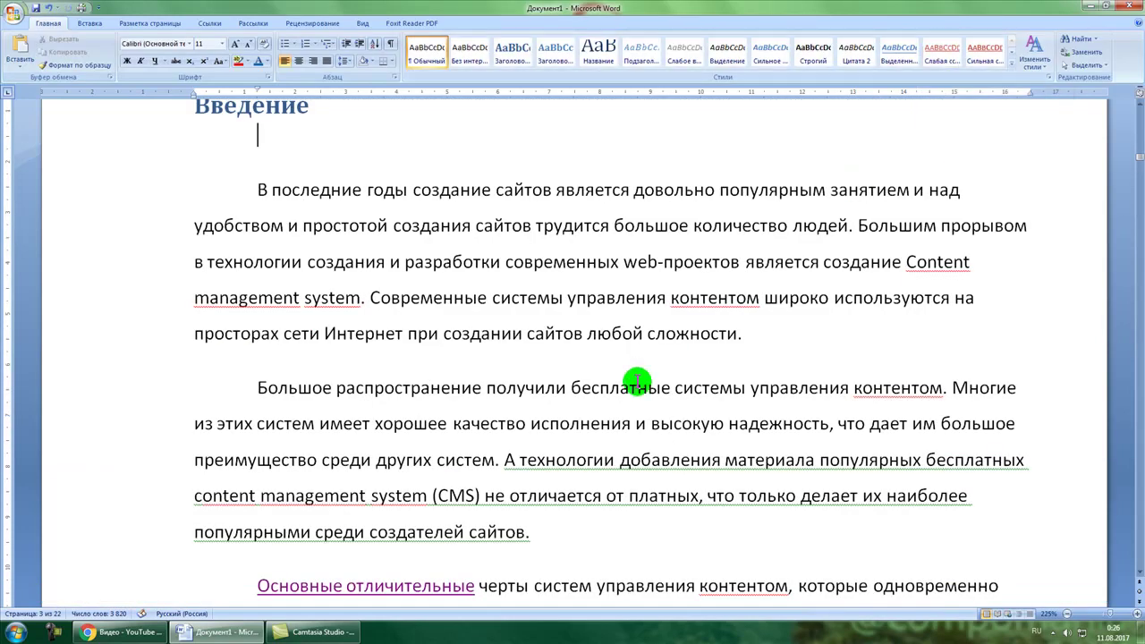
Examine the headers and footers on the pages from Введение to "1 История Интернета"
{"action": "scroll", "coordinate": [603, 376], "scroll_direction": "down", "scroll_amount": 12}
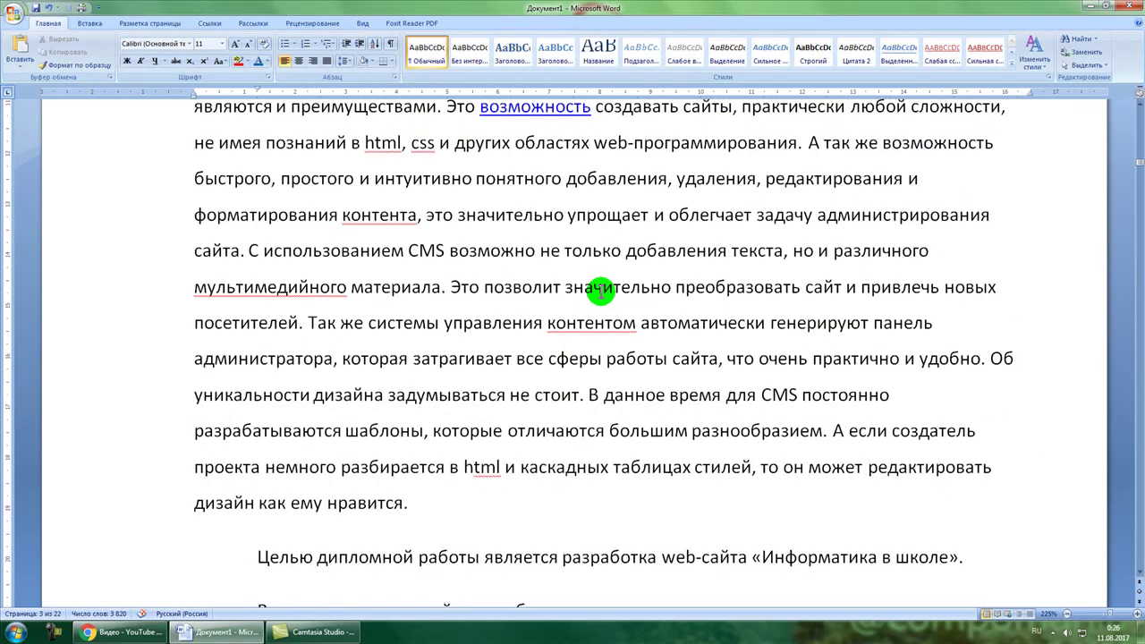
{"action": "scroll", "coordinate": [600, 292], "scroll_direction": "down", "scroll_amount": 4}
{"action": "scroll", "coordinate": [600, 292], "scroll_direction": "down", "scroll_amount": 4}
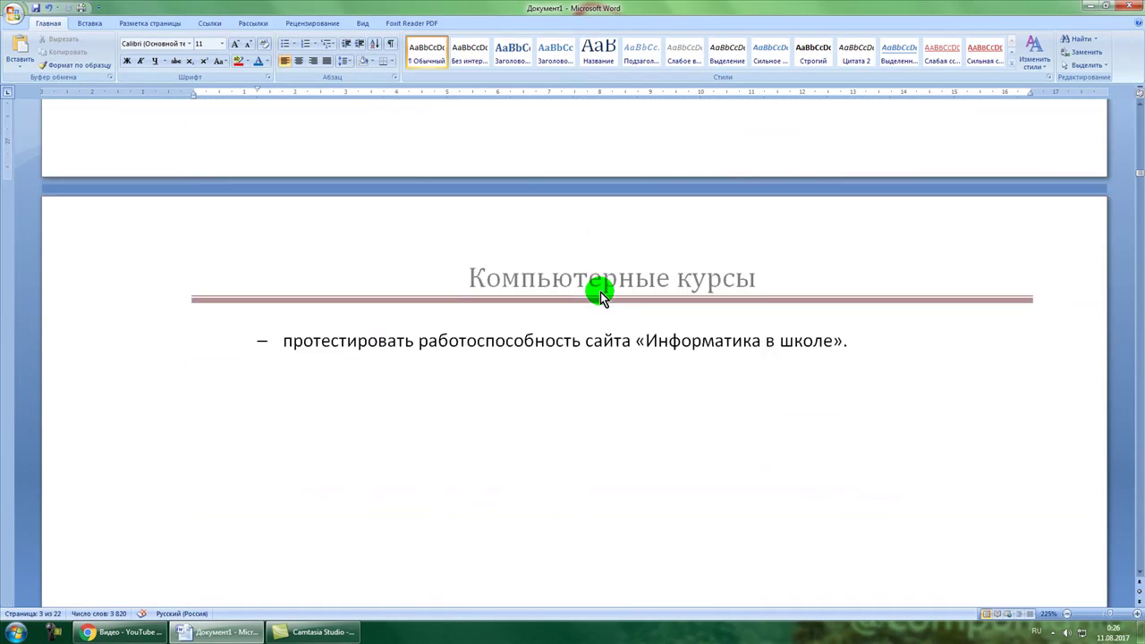
{"action": "scroll", "coordinate": [600, 291], "scroll_direction": "down", "scroll_amount": 2}
{"action": "scroll", "coordinate": [600, 289], "scroll_direction": "up", "scroll_amount": 3}
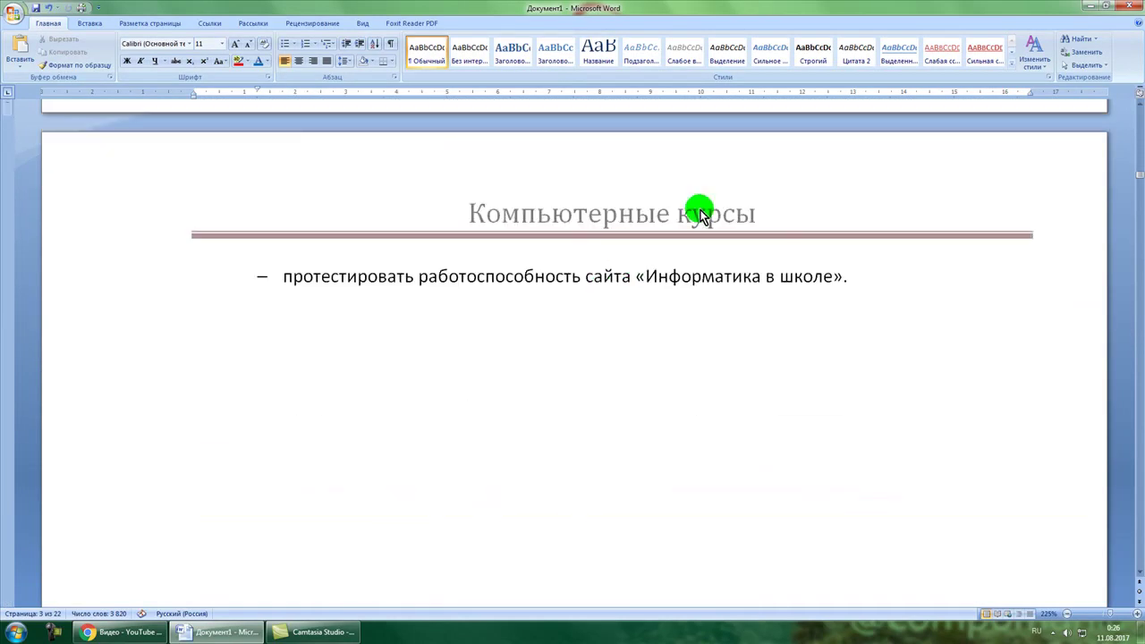
{"action": "scroll", "coordinate": [684, 216], "scroll_direction": "down", "scroll_amount": 3}
{"action": "scroll", "coordinate": [678, 215], "scroll_direction": "down", "scroll_amount": 8}
{"action": "scroll", "coordinate": [447, 295], "scroll_direction": "down", "scroll_amount": 3}
{"action": "double_click", "coordinate": [490, 288]}
{"action": "double_click", "coordinate": [438, 234]}
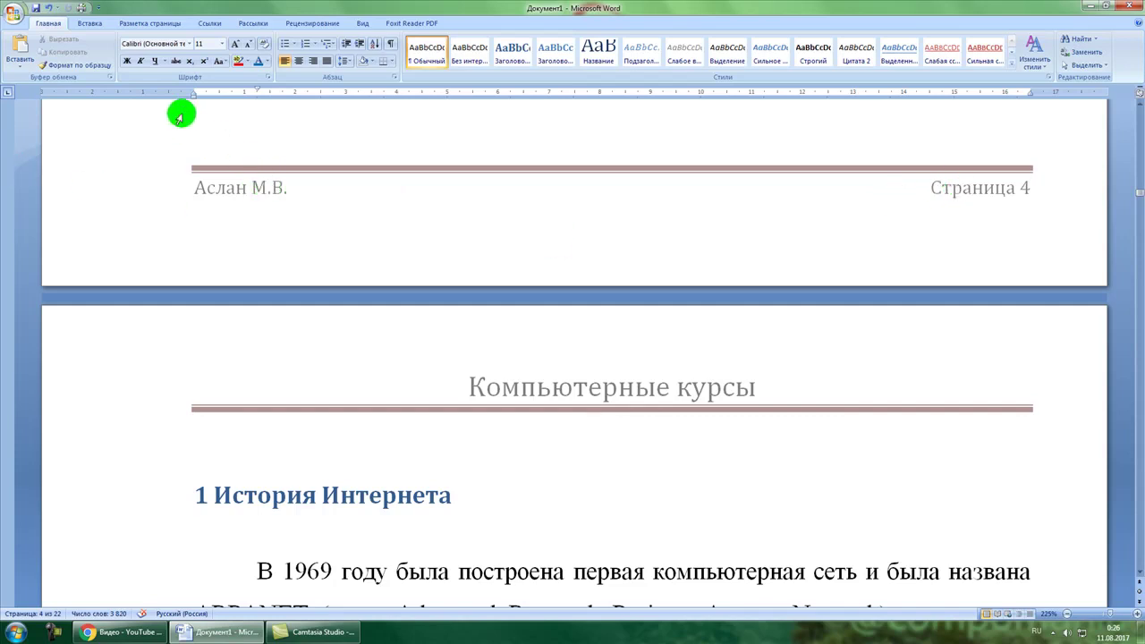
Remove the header from the document pages
{"action": "left_click", "coordinate": [89, 21]}
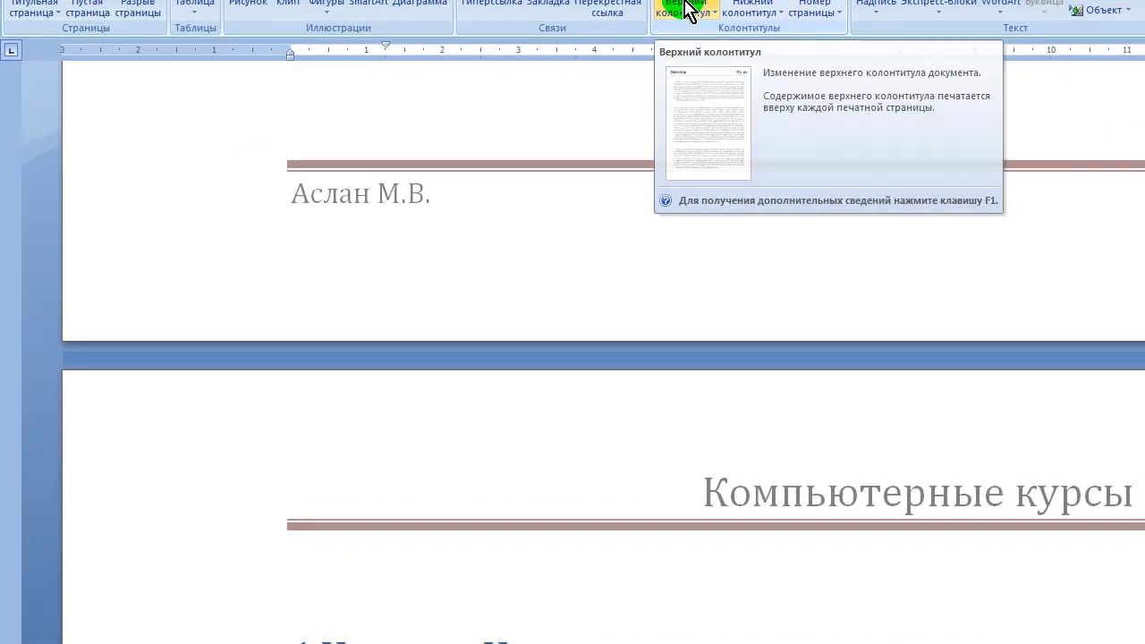
{"action": "left_click", "coordinate": [687, 11]}
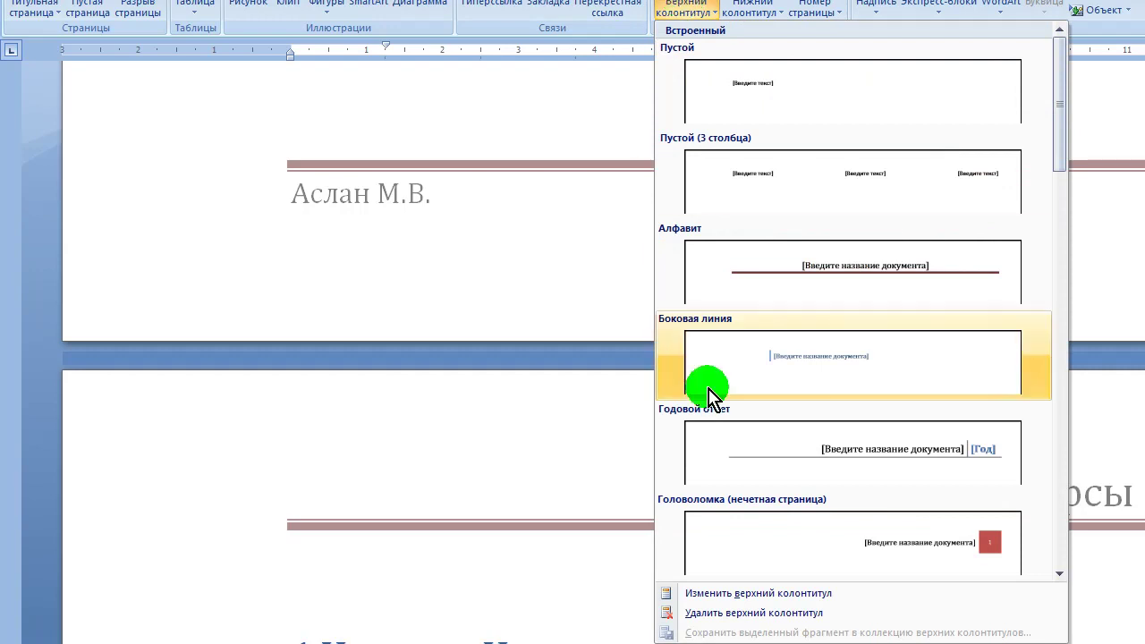
{"action": "left_click", "coordinate": [720, 615]}
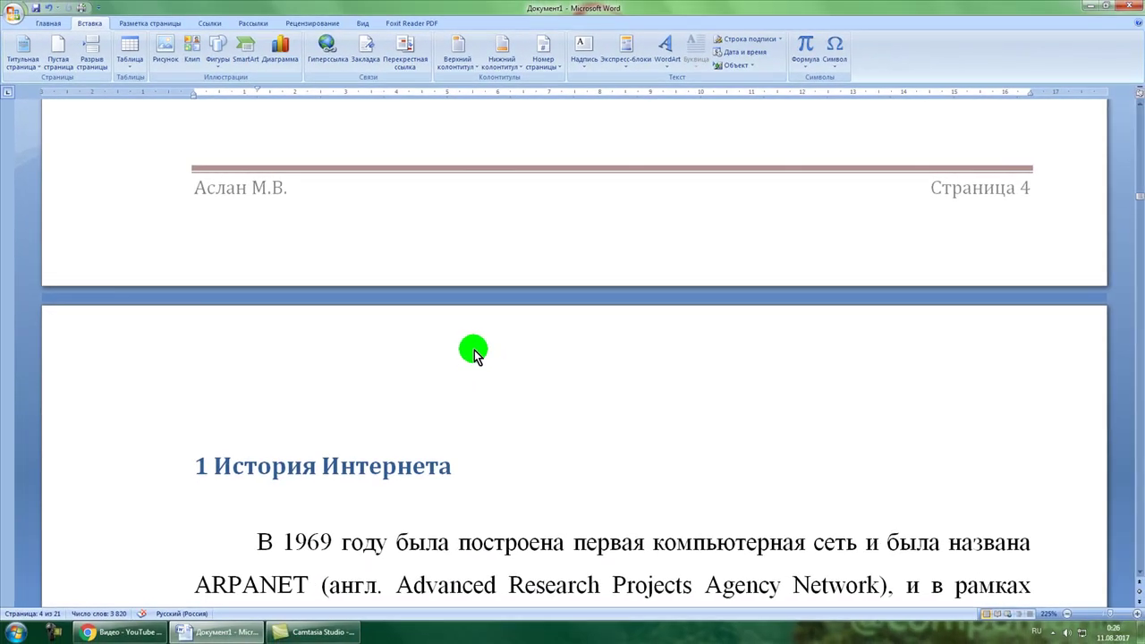
Insert the Простой номер 2 page number at the top of the pages and close header editing
{"action": "scroll", "coordinate": [474, 351], "scroll_direction": "up", "scroll_amount": 5}
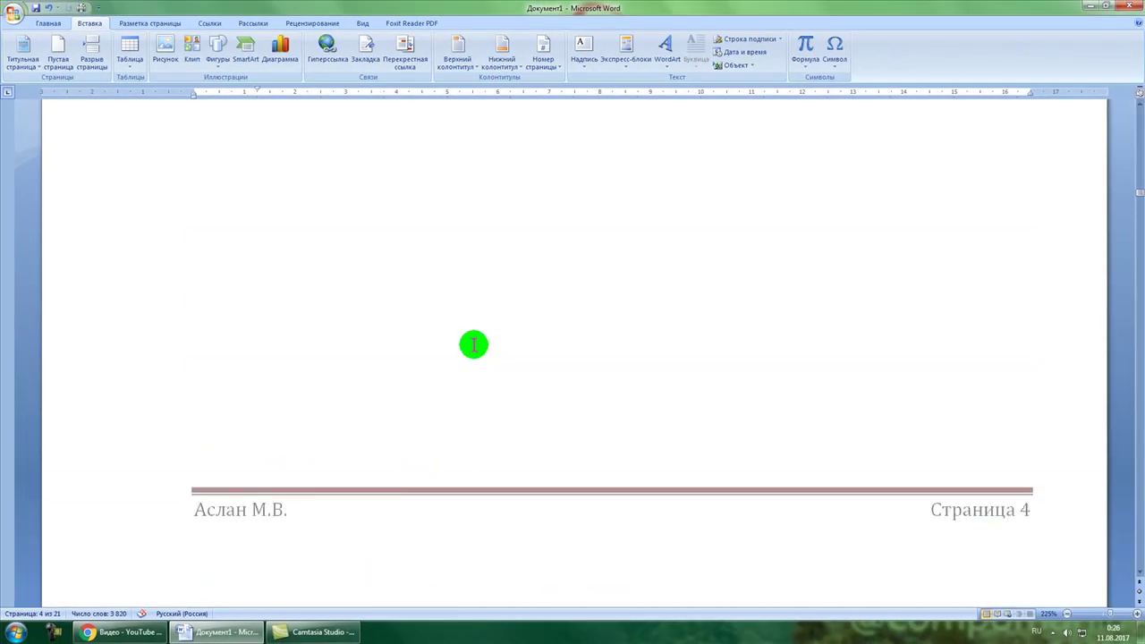
{"action": "scroll", "coordinate": [402, 403], "scroll_direction": "up", "scroll_amount": 4}
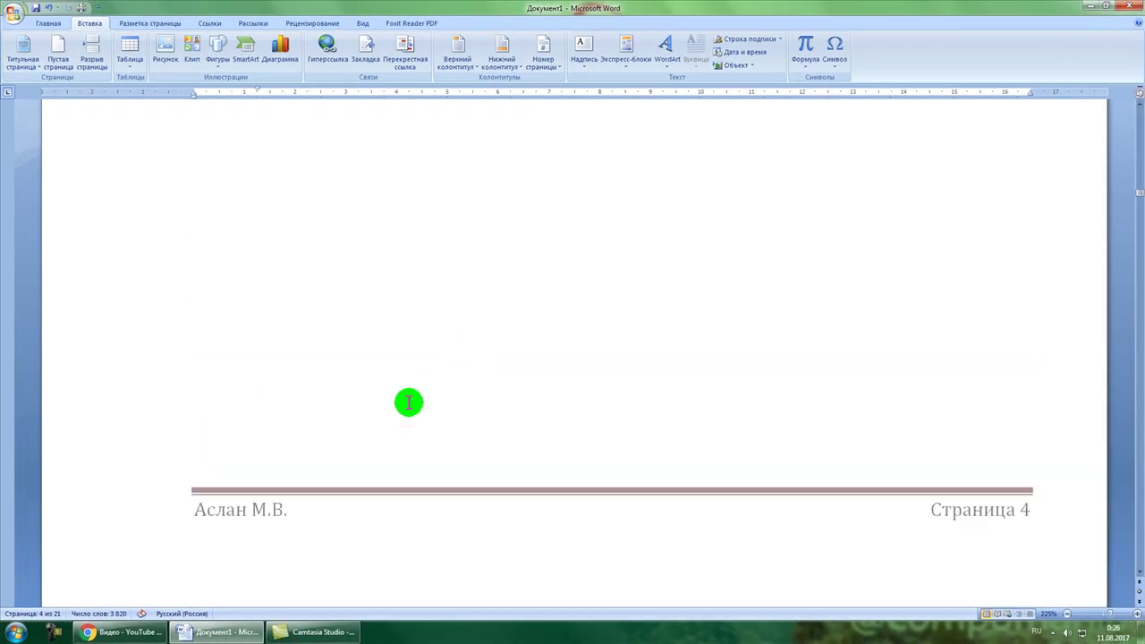
{"action": "scroll", "coordinate": [396, 383], "scroll_direction": "up", "scroll_amount": 15}
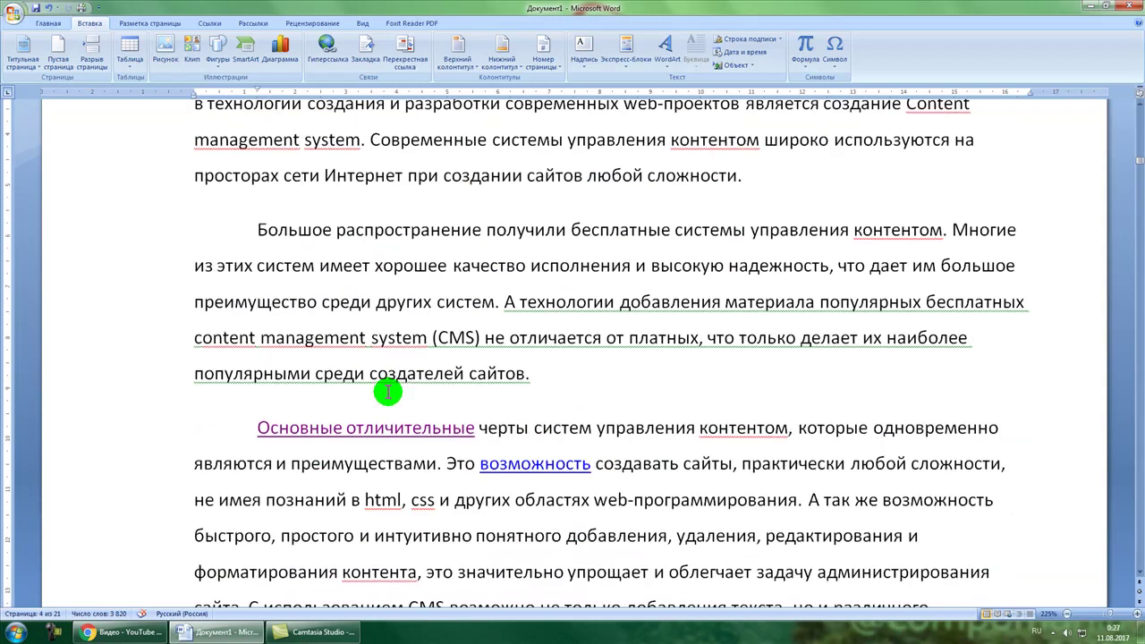
{"action": "scroll", "coordinate": [390, 391], "scroll_direction": "up", "scroll_amount": 6}
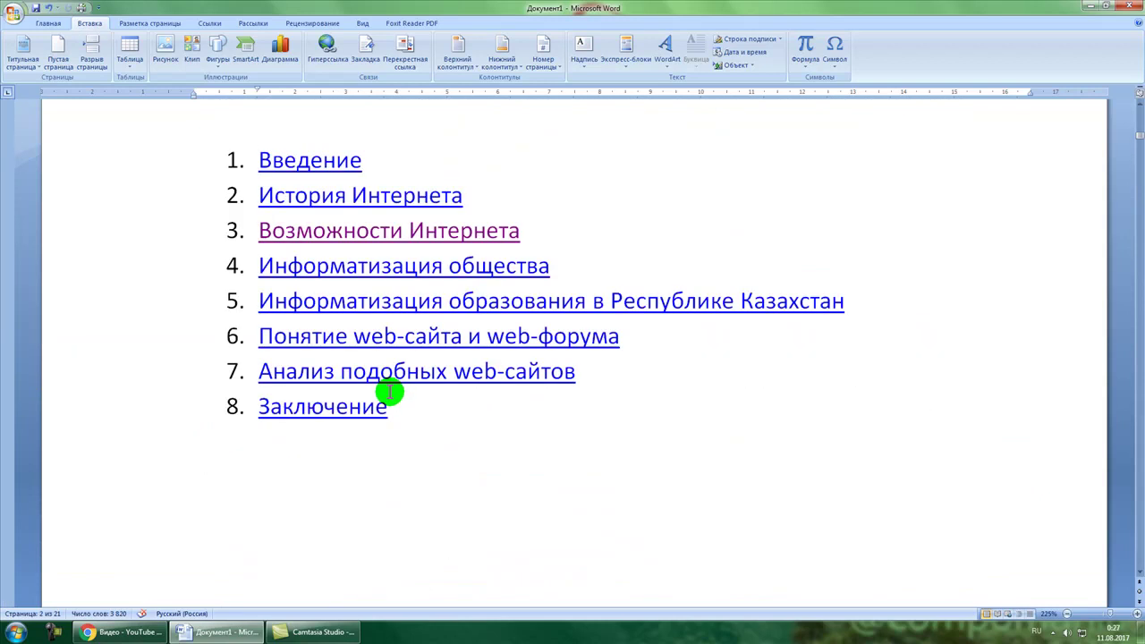
{"action": "scroll", "coordinate": [390, 391], "scroll_direction": "down", "scroll_amount": 5}
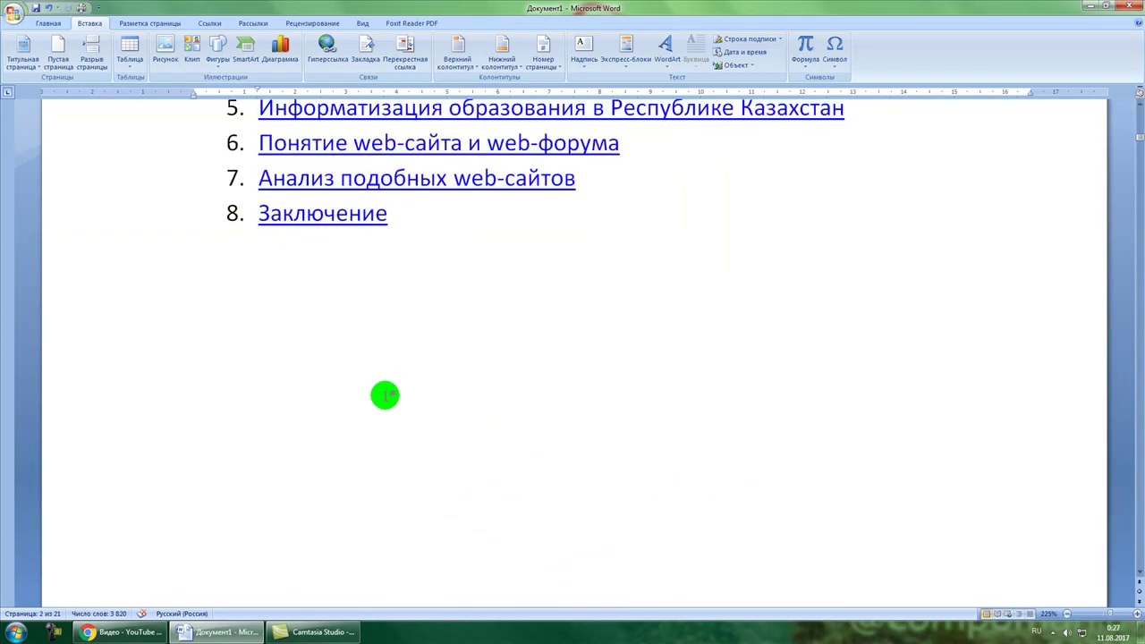
{"action": "scroll", "coordinate": [384, 393], "scroll_direction": "up", "scroll_amount": 6}
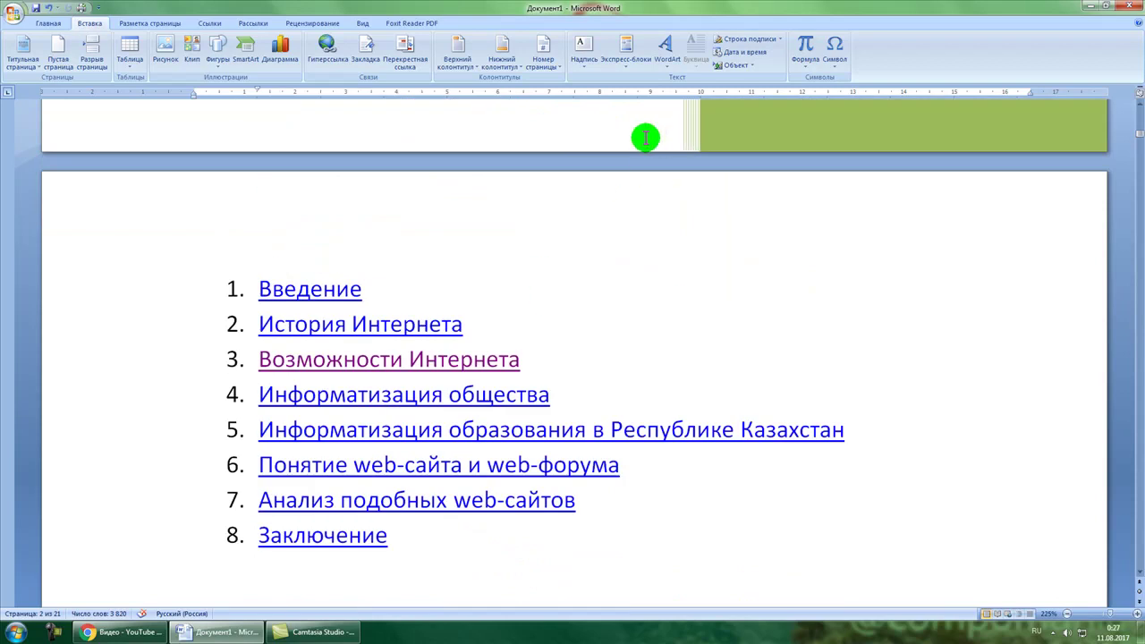
{"action": "left_click", "coordinate": [547, 45]}
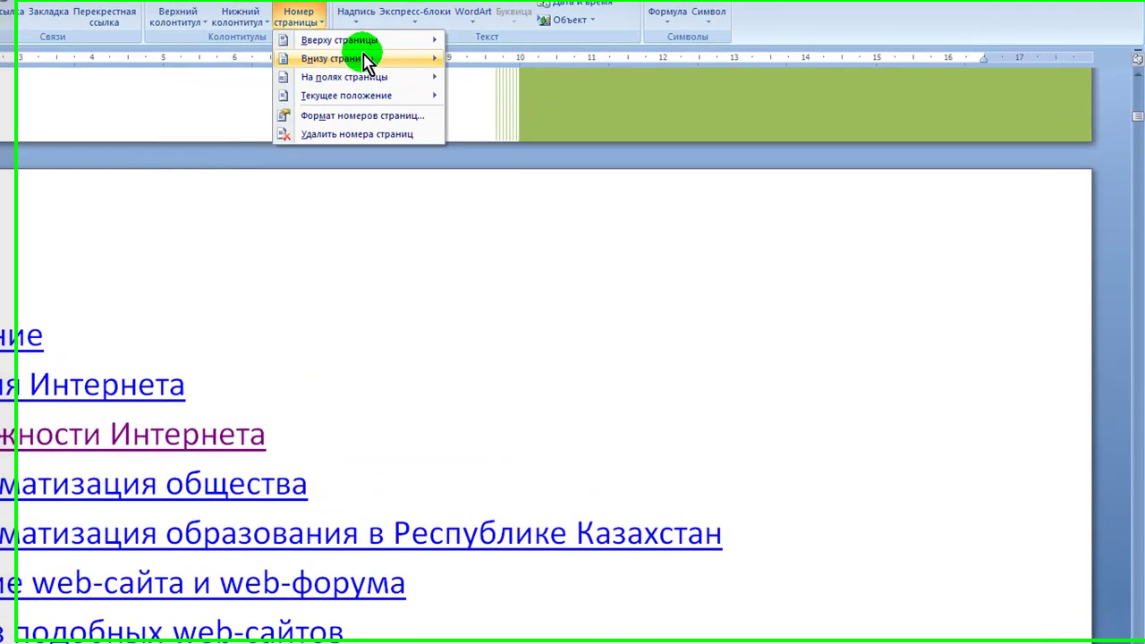
{"action": "mouse_move", "coordinate": [587, 81]}
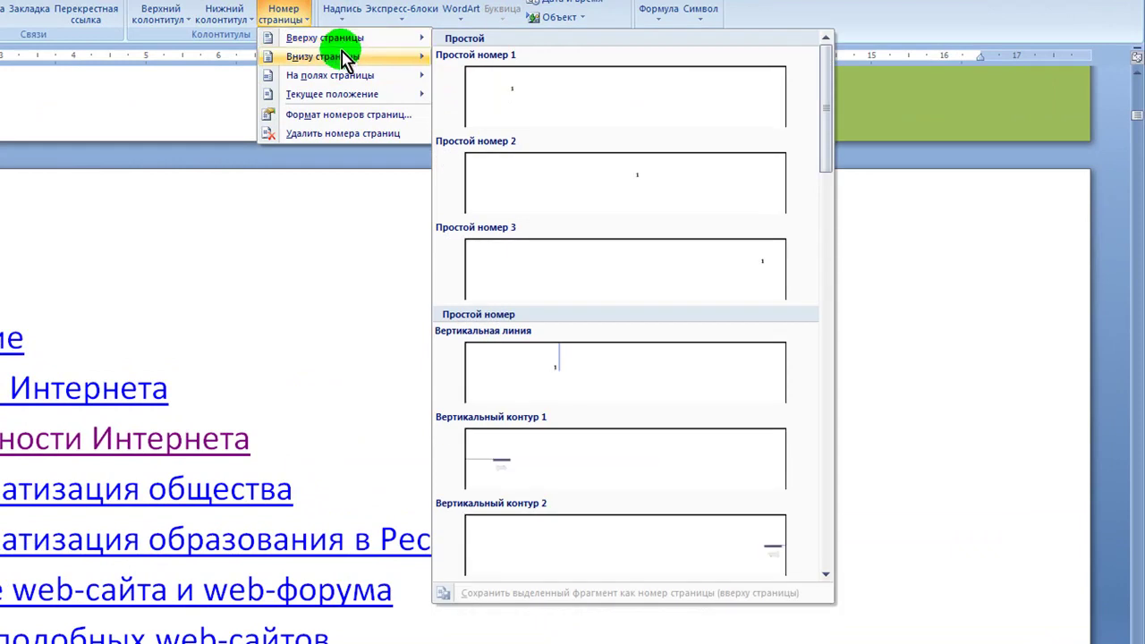
{"action": "mouse_move", "coordinate": [345, 61]}
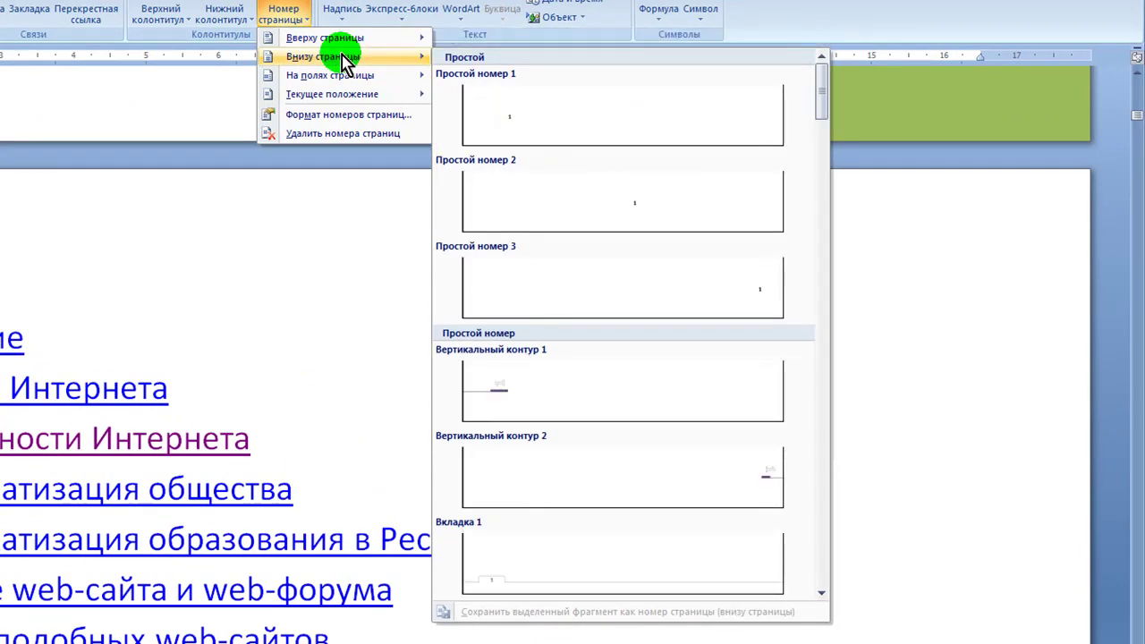
{"action": "mouse_move", "coordinate": [348, 82]}
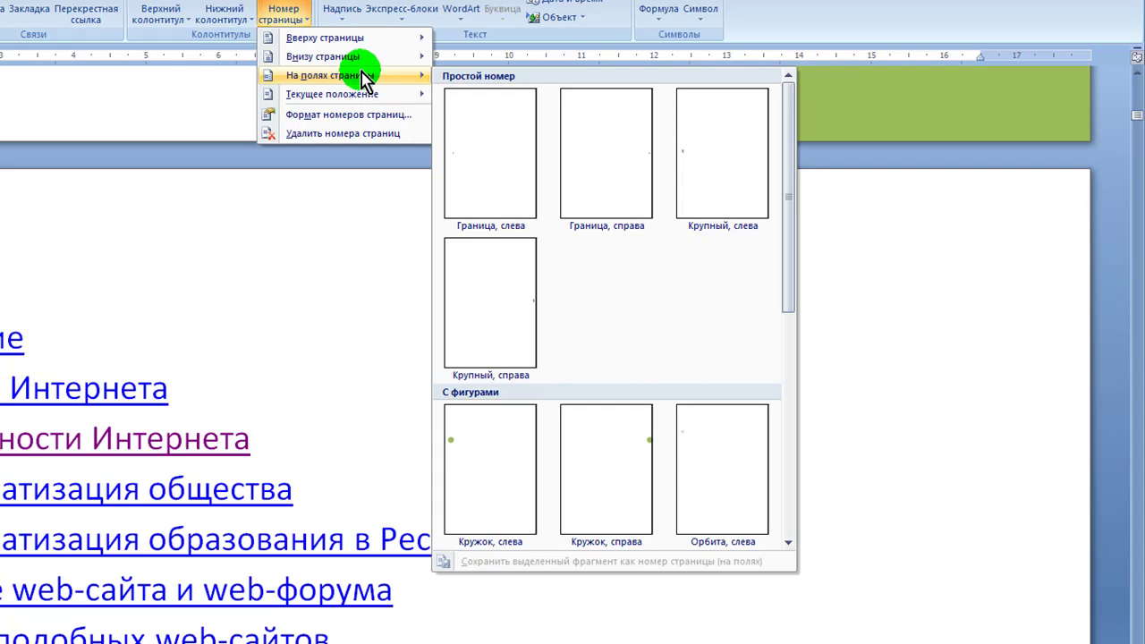
{"action": "mouse_move", "coordinate": [386, 49]}
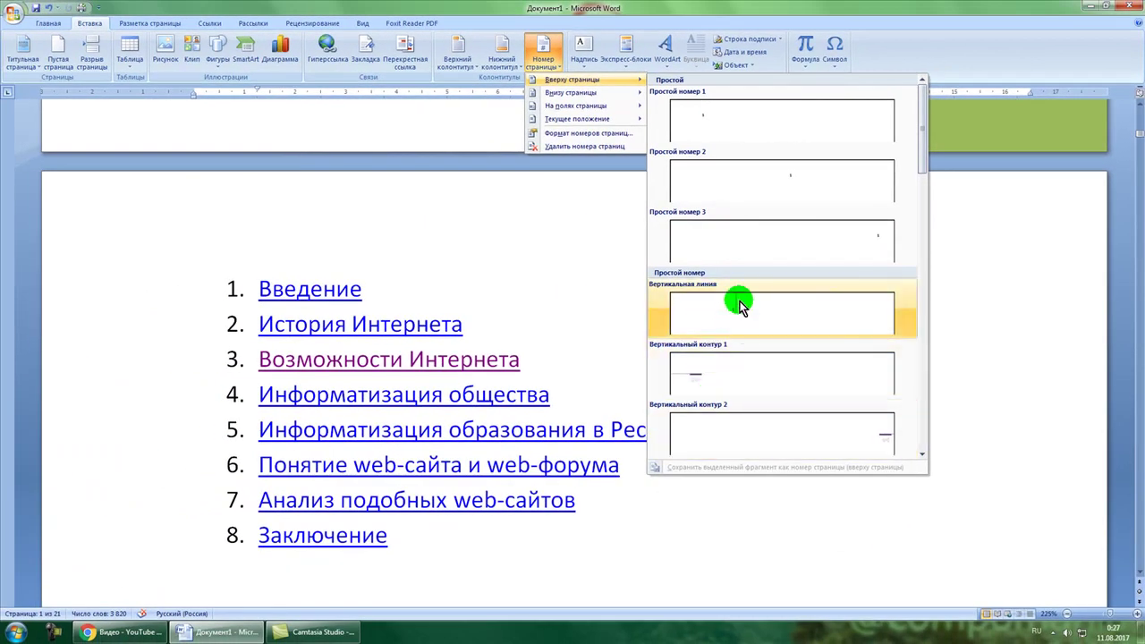
{"action": "left_click_drag", "start_coordinate": [921, 126], "coordinate": [956, 123]}
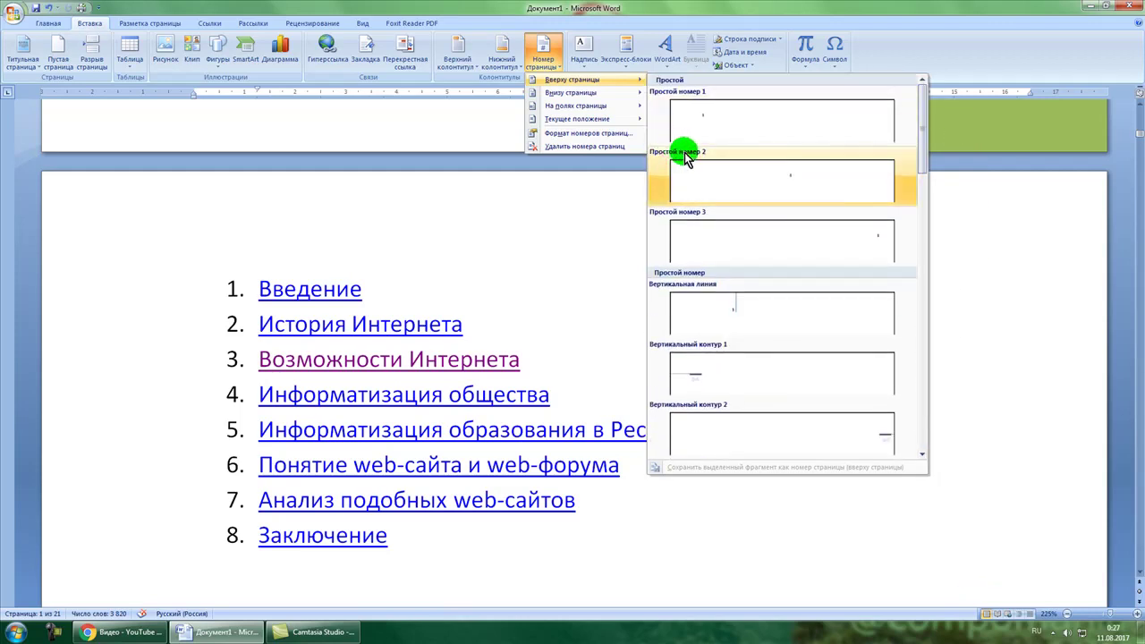
{"action": "left_click", "coordinate": [795, 179]}
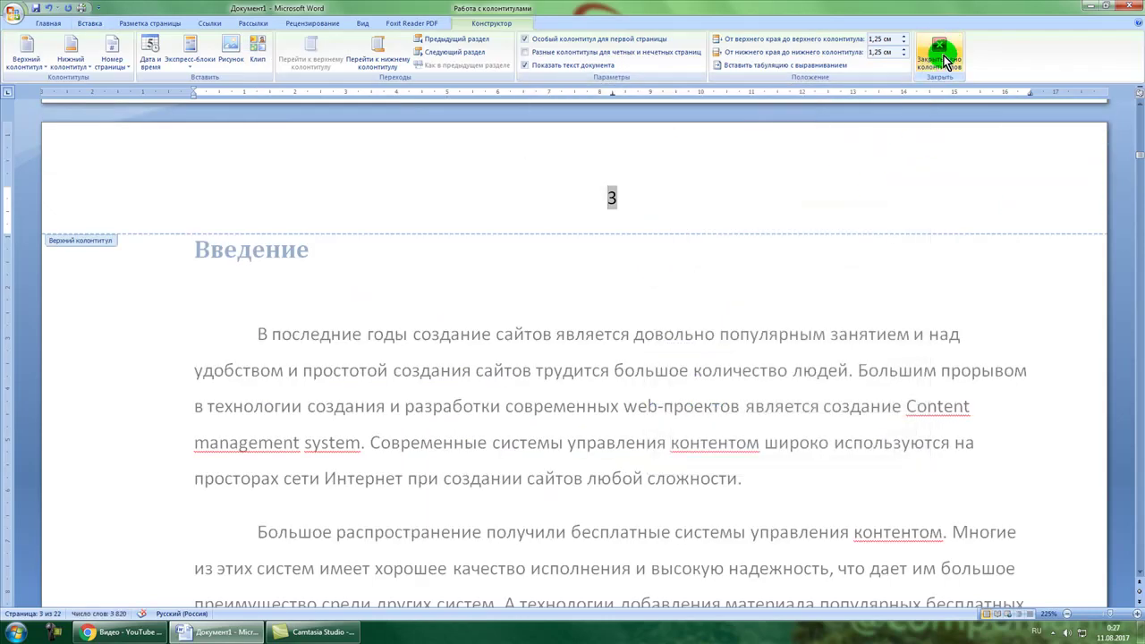
{"action": "left_click", "coordinate": [939, 69]}
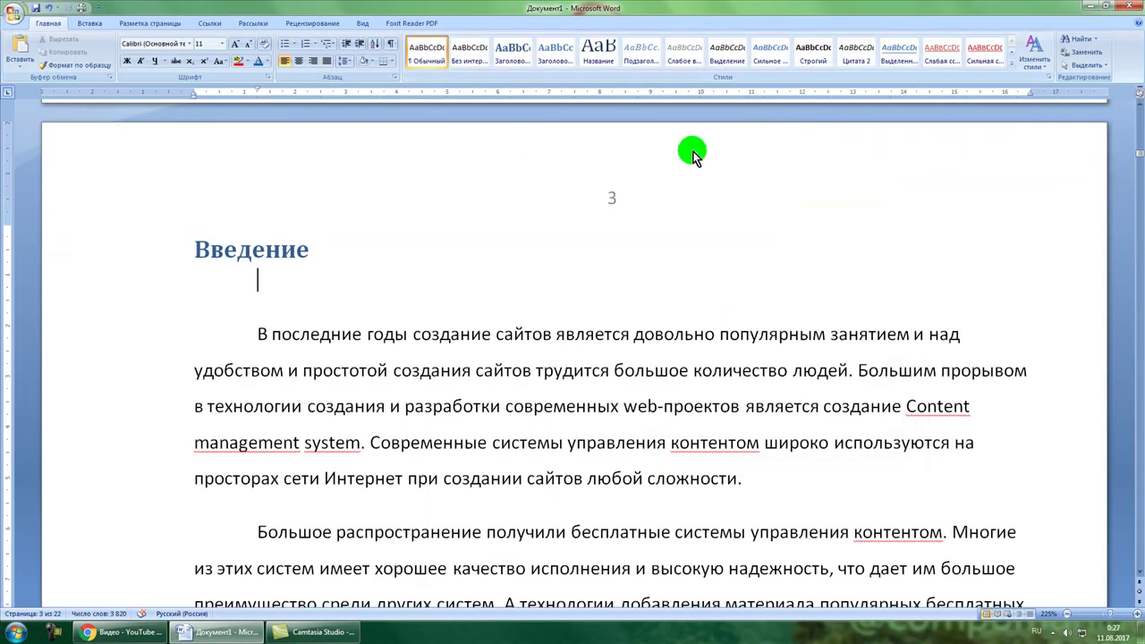
Examine the page numbers from the contents page through Введение to the История Интернета section
{"action": "scroll", "coordinate": [600, 201], "scroll_direction": "up", "scroll_amount": 6}
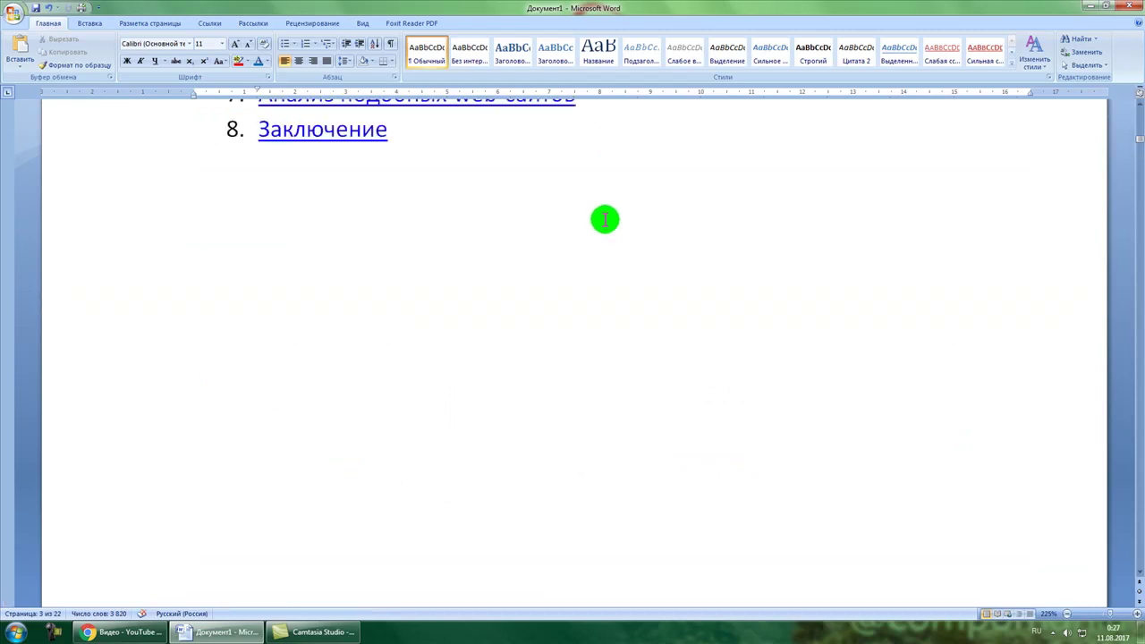
{"action": "scroll", "coordinate": [604, 219], "scroll_direction": "up", "scroll_amount": 3}
{"action": "scroll", "coordinate": [717, 411], "scroll_direction": "down", "scroll_amount": 10}
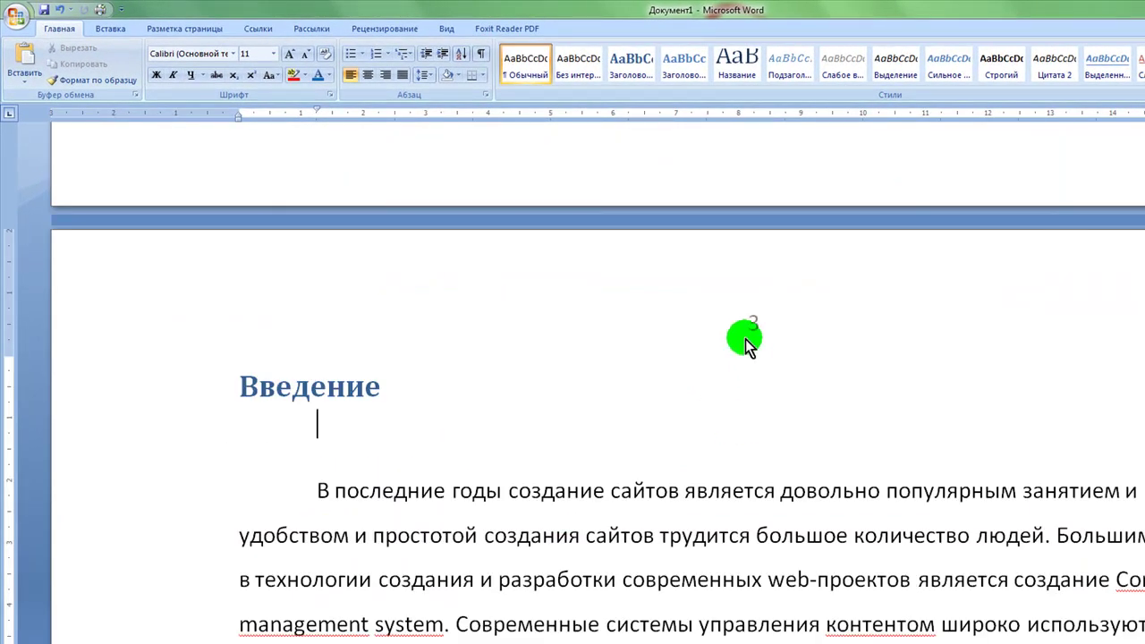
{"action": "scroll", "coordinate": [744, 339], "scroll_direction": "down", "scroll_amount": 15}
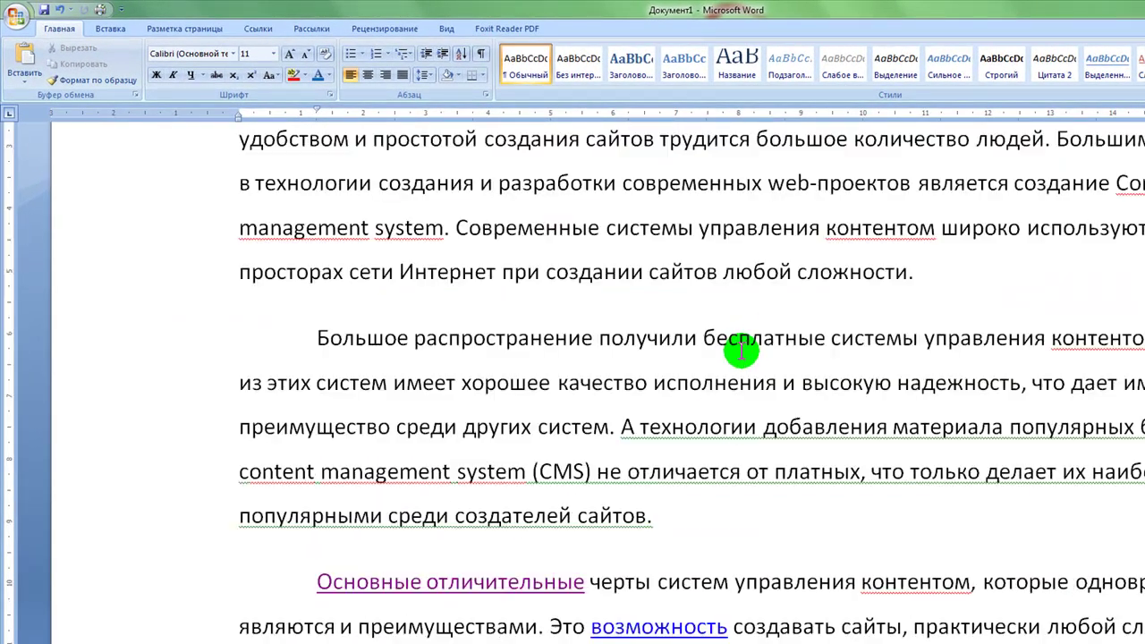
{"action": "scroll", "coordinate": [751, 356], "scroll_direction": "down", "scroll_amount": 15}
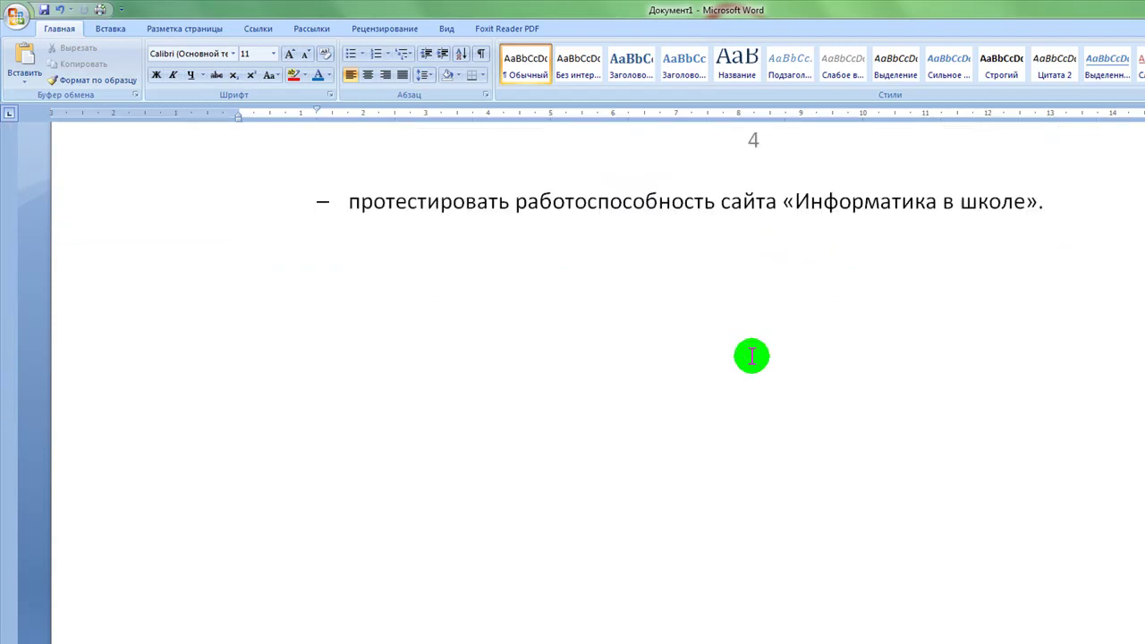
{"action": "scroll", "coordinate": [762, 358], "scroll_direction": "down", "scroll_amount": 12}
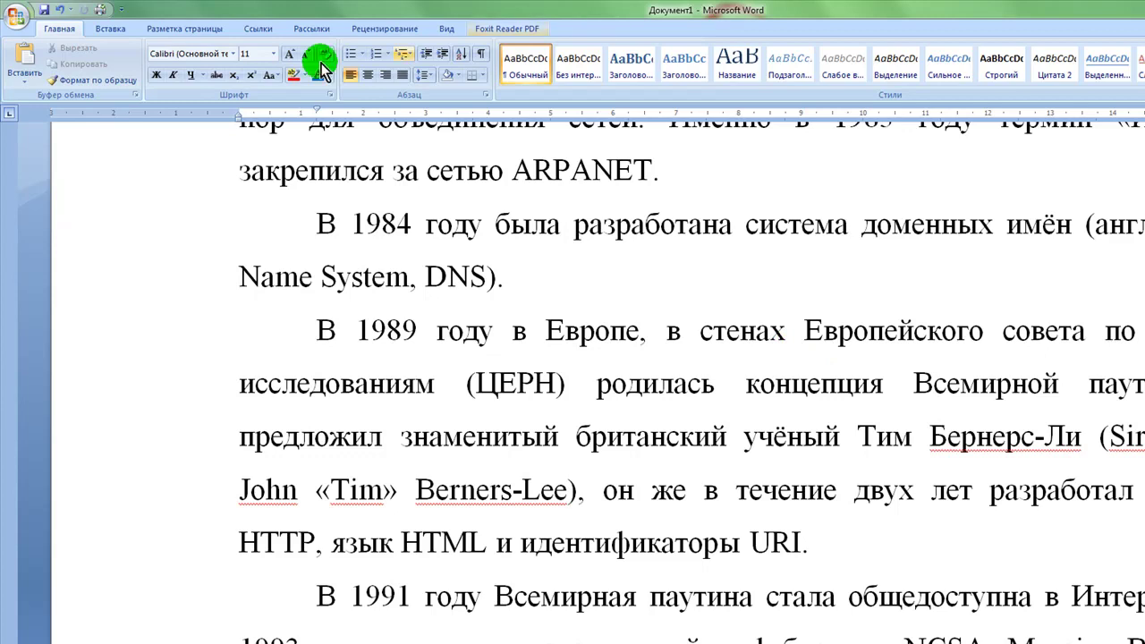
Try to remove the page numbers from the document
{"action": "left_click", "coordinate": [108, 30]}
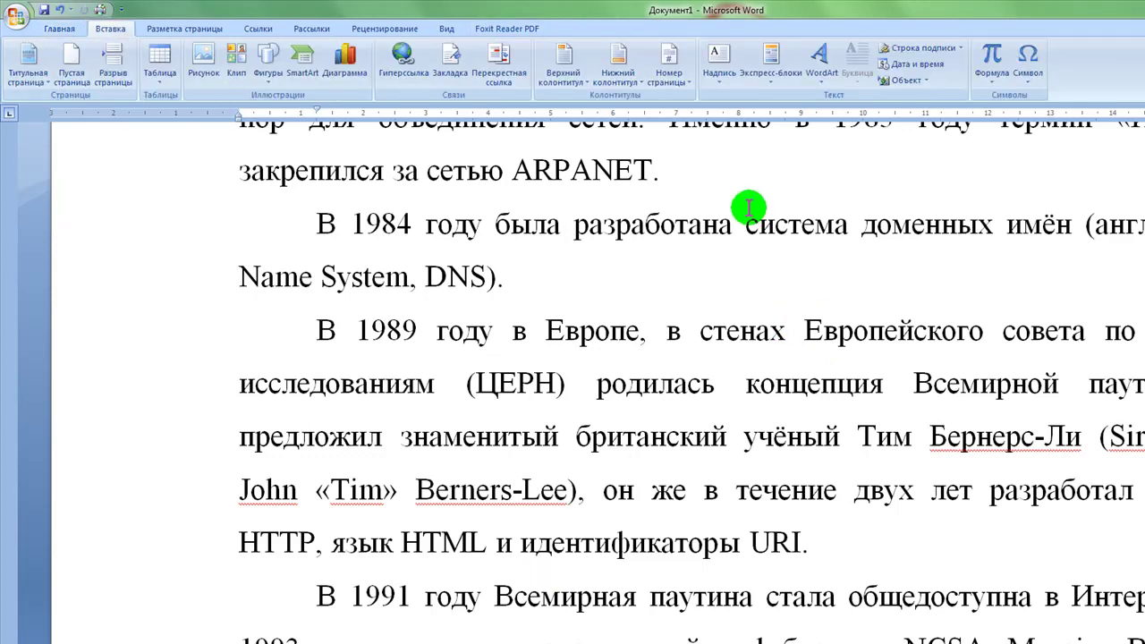
{"action": "left_click", "coordinate": [668, 71]}
{"action": "left_click", "coordinate": [715, 180]}
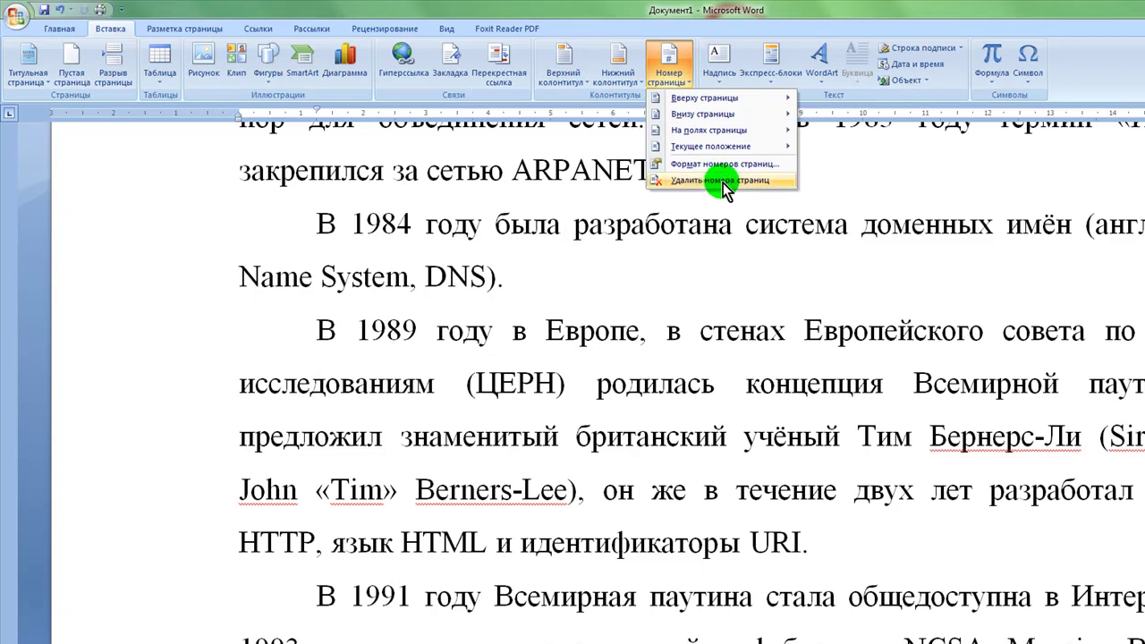
Insert the built-in Движение (цитата) text box at the first paragraph under the heading "1 История Интернета"
{"action": "scroll", "coordinate": [551, 371], "scroll_direction": "up", "scroll_amount": 1}
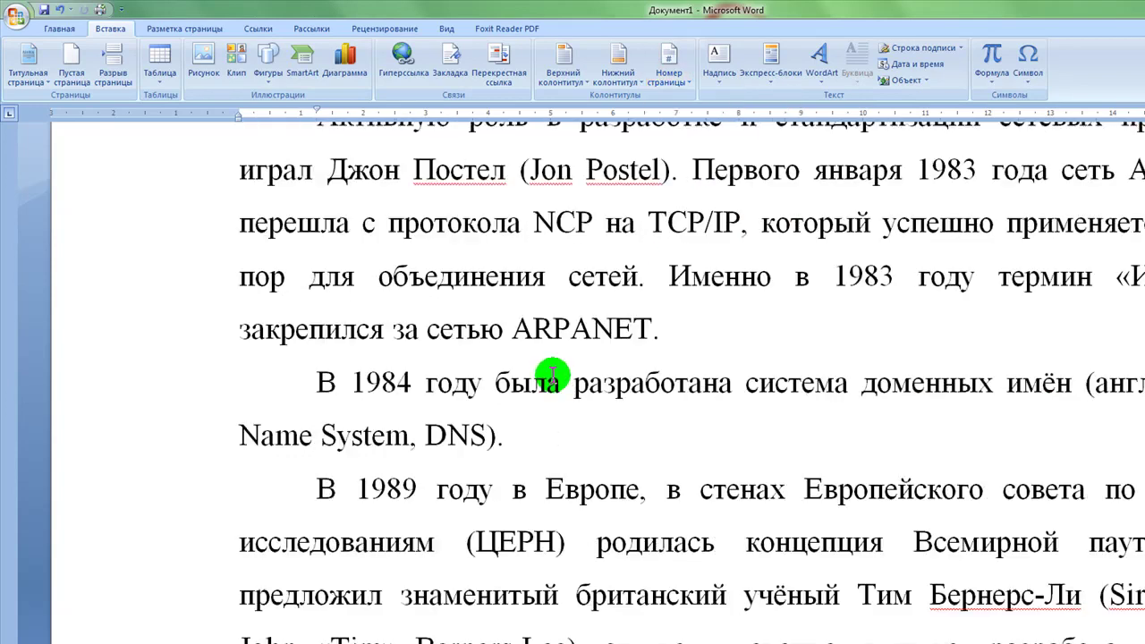
{"action": "scroll", "coordinate": [550, 371], "scroll_direction": "up", "scroll_amount": 3}
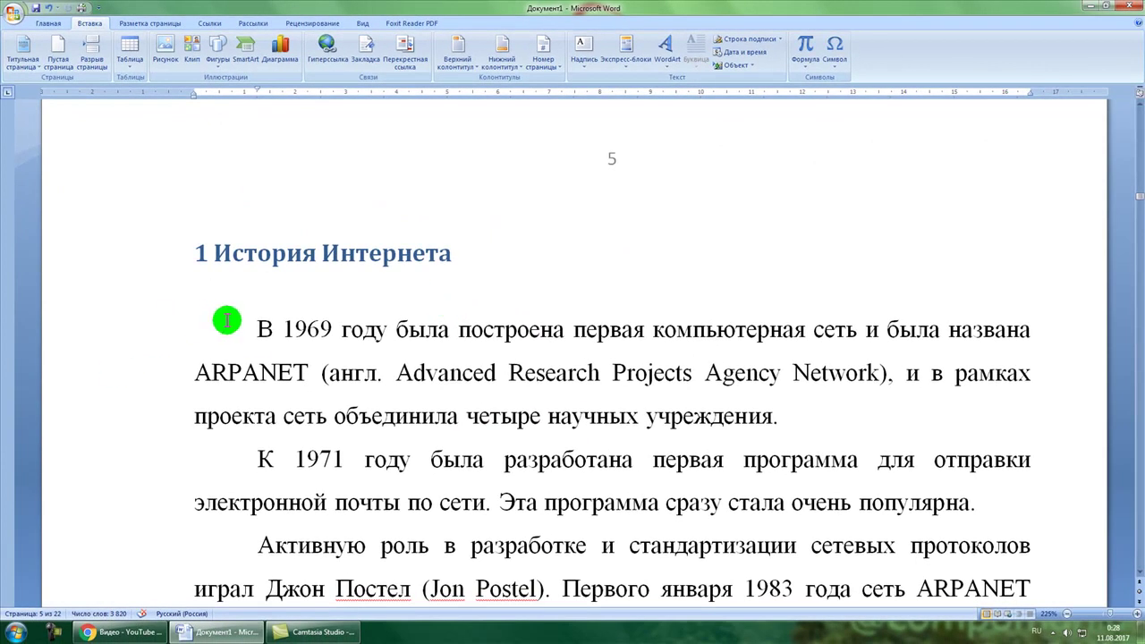
{"action": "left_click", "coordinate": [252, 329]}
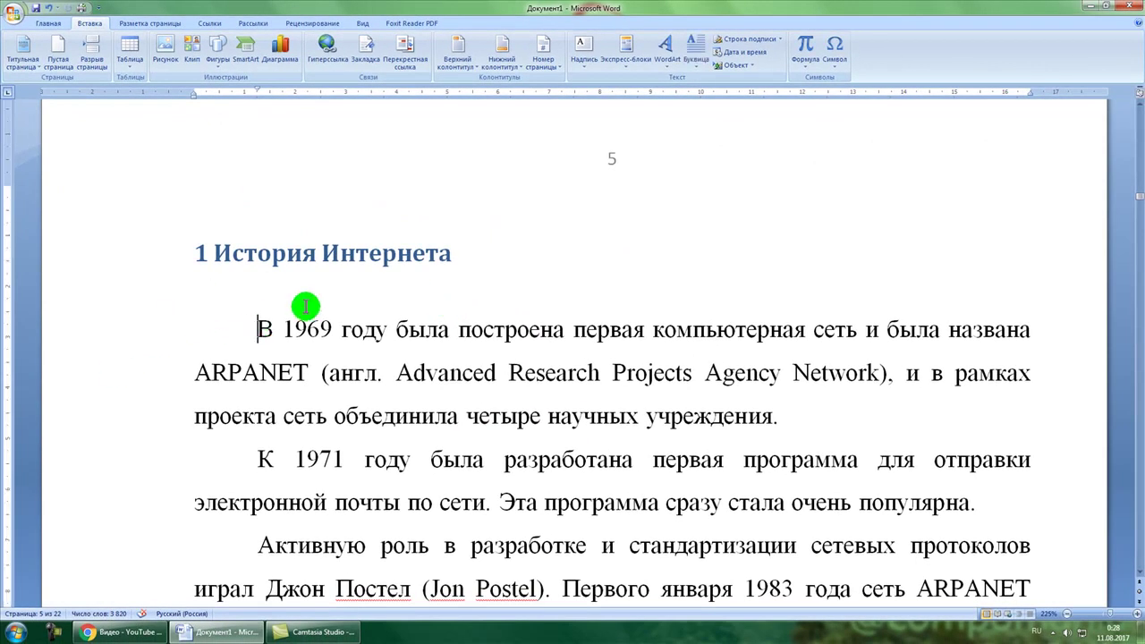
{"action": "left_click", "coordinate": [590, 60]}
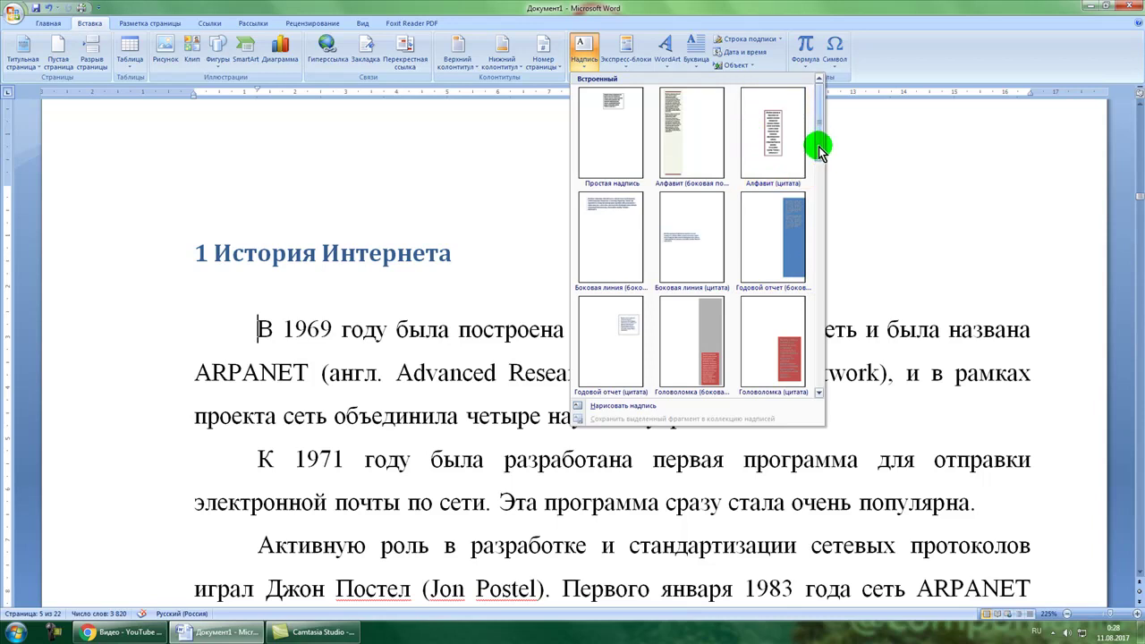
{"action": "left_click_drag", "start_coordinate": [820, 152], "coordinate": [830, 209]}
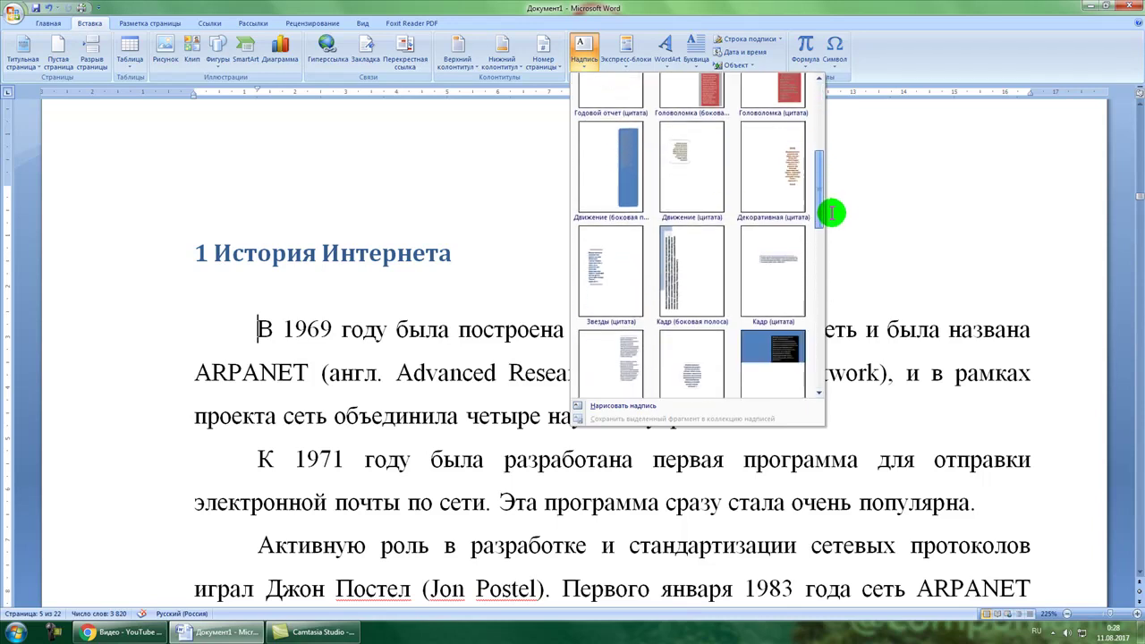
{"action": "left_click", "coordinate": [678, 150]}
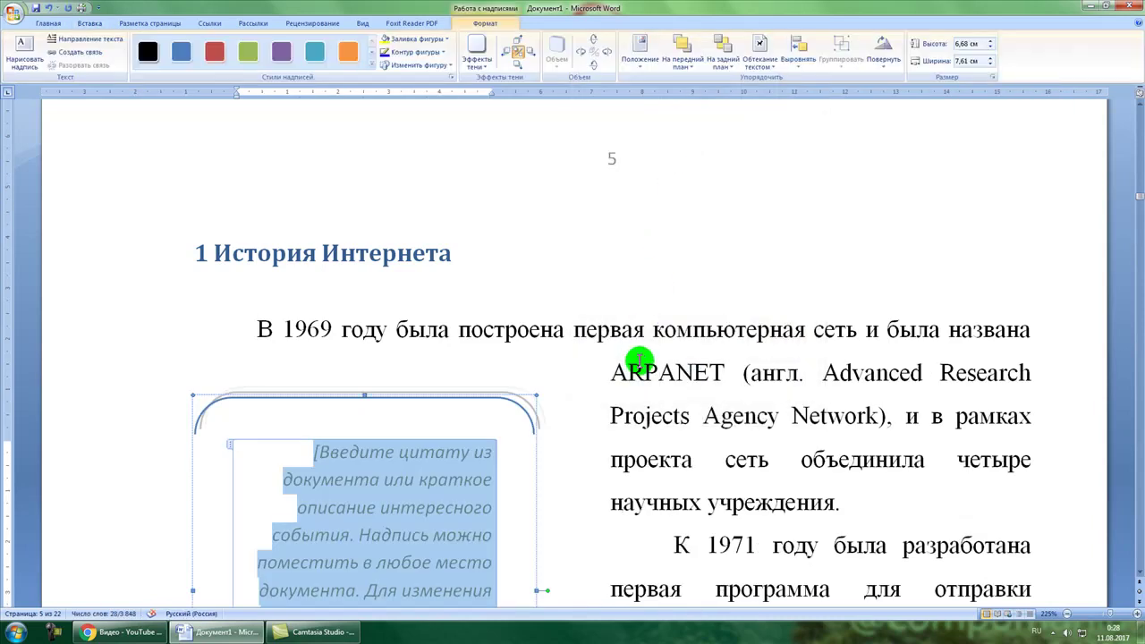
Replace the text box placeholder with "Оапроалврповлплоавтлп аволпр лаврпло валопр лвоарплав рплаврпл рплавр плаврпл"
{"action": "scroll", "coordinate": [537, 355], "scroll_direction": "down", "scroll_amount": 2}
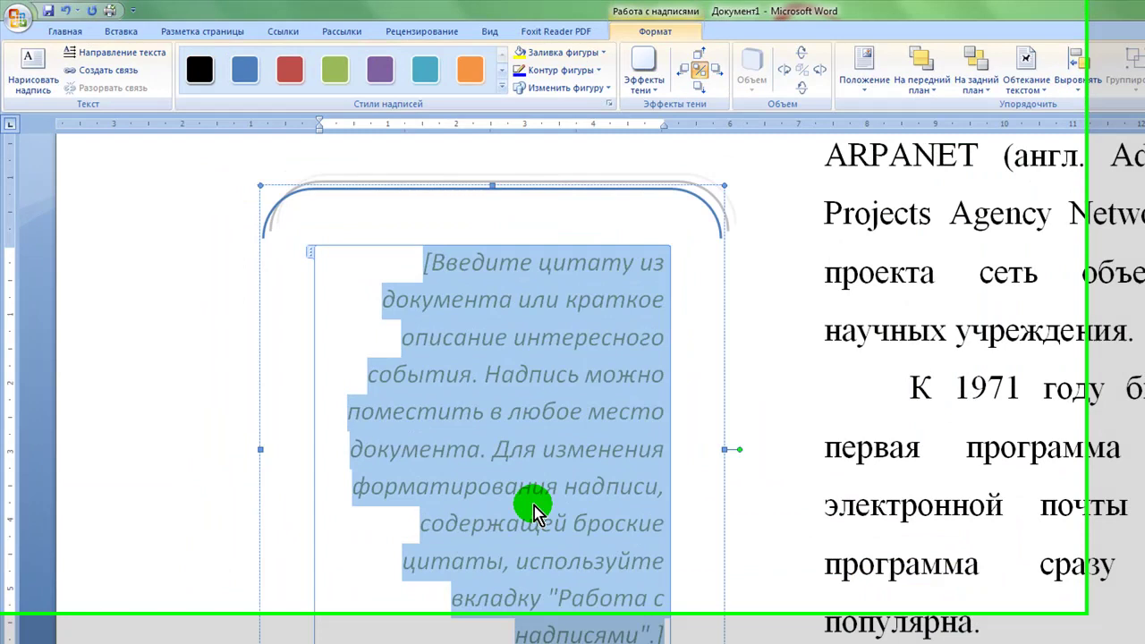
{"action": "type", "text": "оапр"}
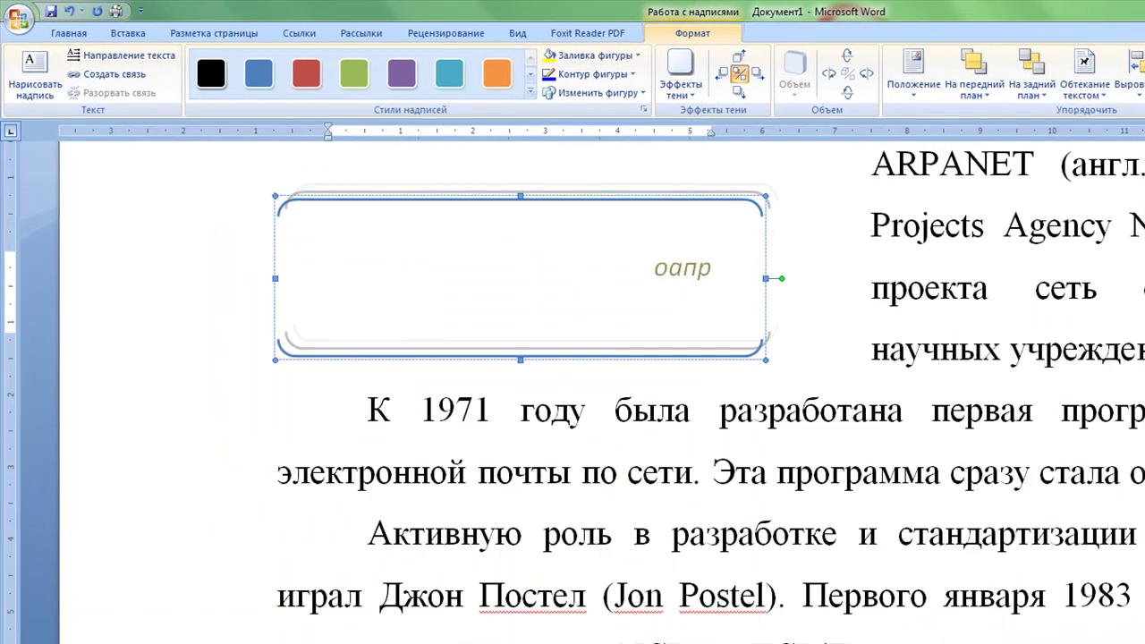
{"action": "type", "text": "оалврповлплоавтлп аволпр лаврпло валопр лвоа"}
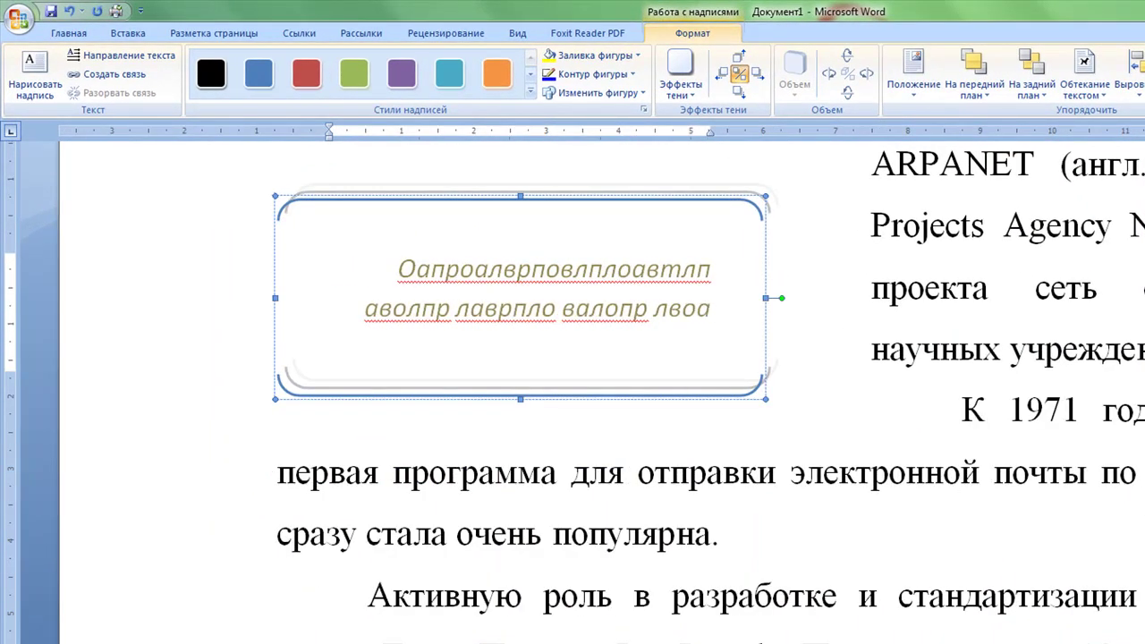
{"action": "type", "text": "рплав рплаврпл рплавр плаврп"}
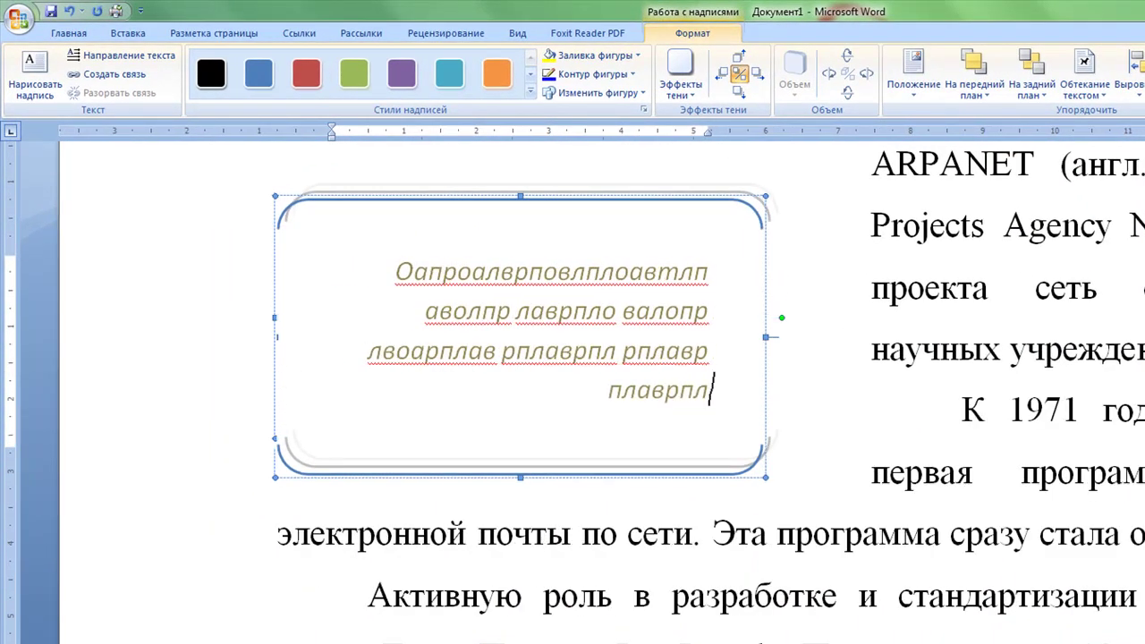
{"action": "type", "text": "л"}
Move the quote text box down below the first paragraph, beside the paragraph beginning "К 1971 году"
{"action": "scroll", "coordinate": [572, 403], "scroll_direction": "up", "scroll_amount": 3}
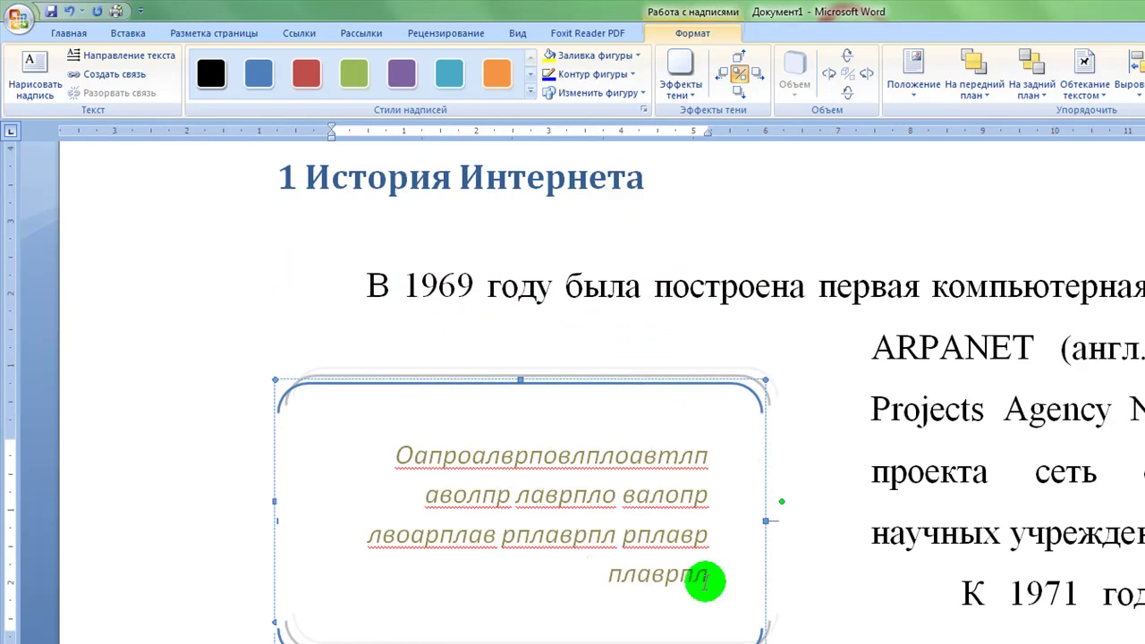
{"action": "left_click", "coordinate": [761, 635]}
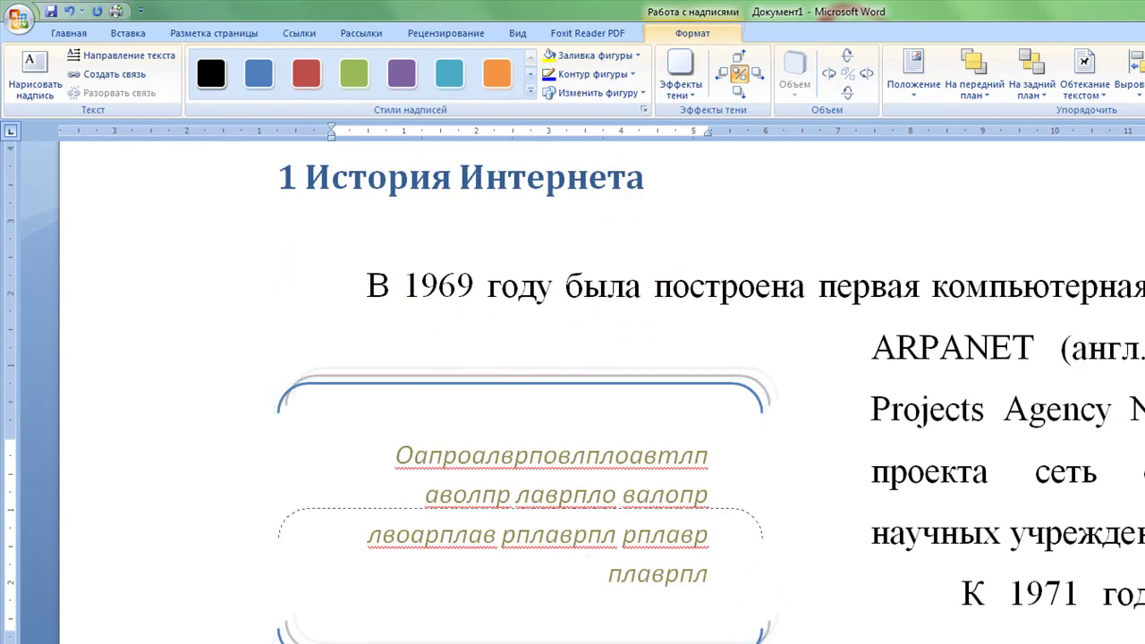
{"action": "left_click_drag", "start_coordinate": [520, 383], "coordinate": [520, 508]}
{"action": "scroll", "coordinate": [659, 536], "scroll_direction": "down", "scroll_amount": 3}
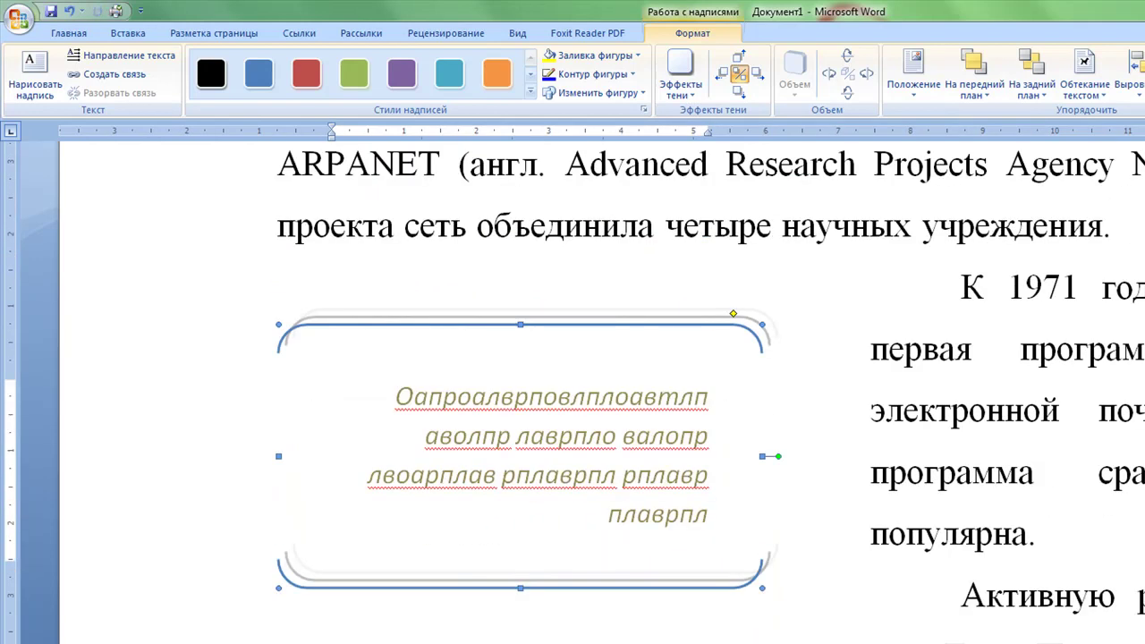
{"action": "scroll", "coordinate": [659, 638], "scroll_direction": "up", "scroll_amount": 2}
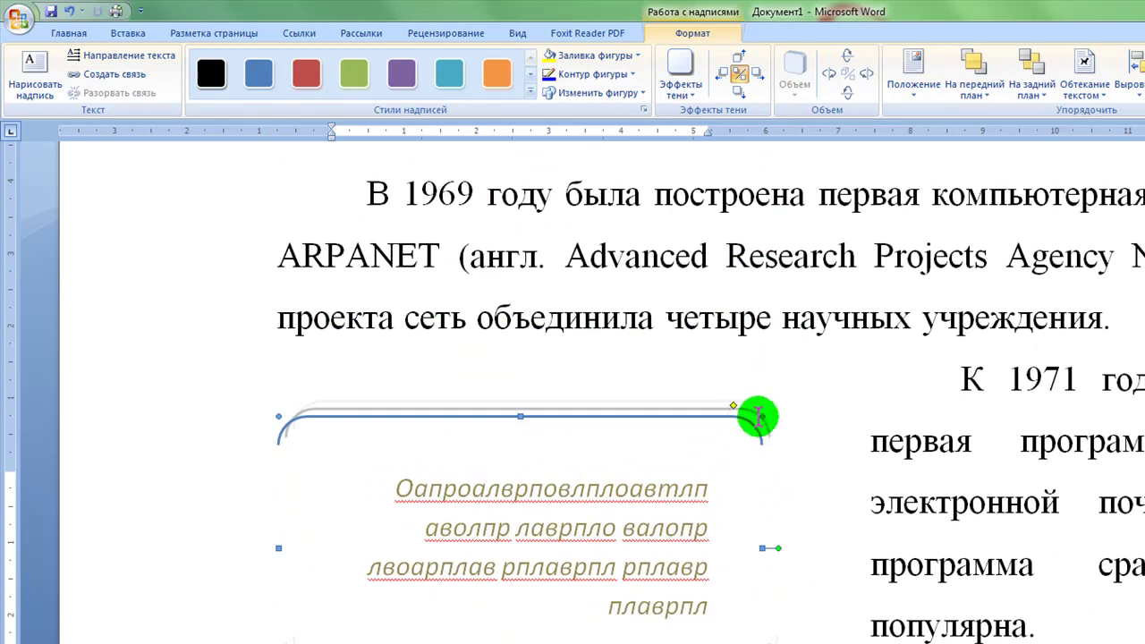
Round the corners of the quote text box, then tilt it and shrink it to about 5.6 × 3.7 cm
{"action": "left_click_drag", "start_coordinate": [735, 408], "coordinate": [608, 422]}
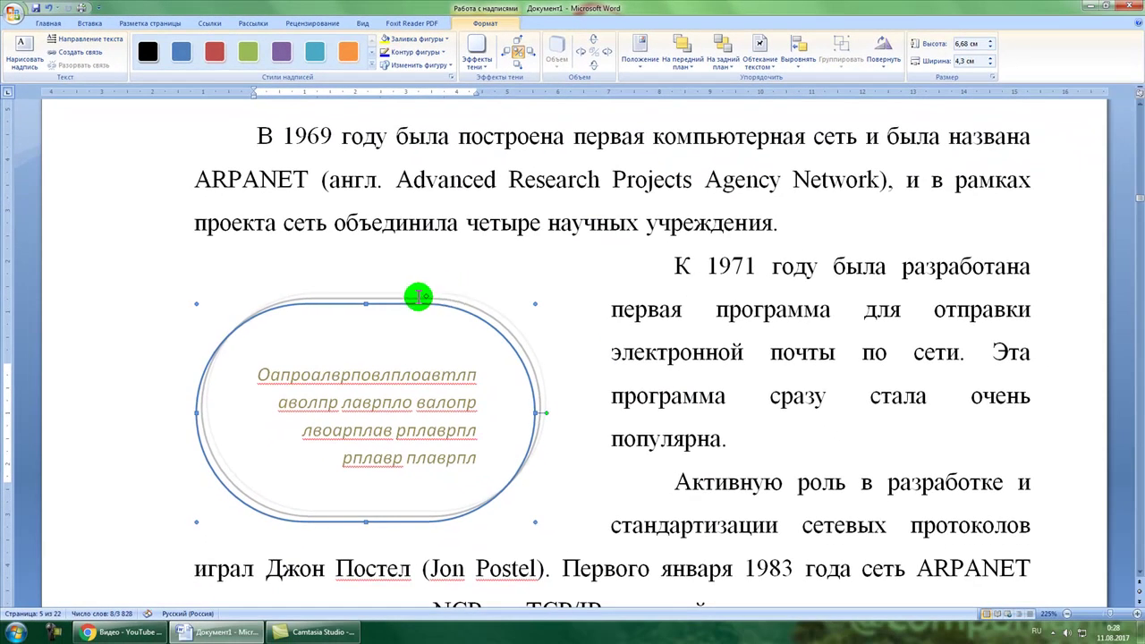
{"action": "left_click_drag", "start_coordinate": [440, 297], "coordinate": [483, 295]}
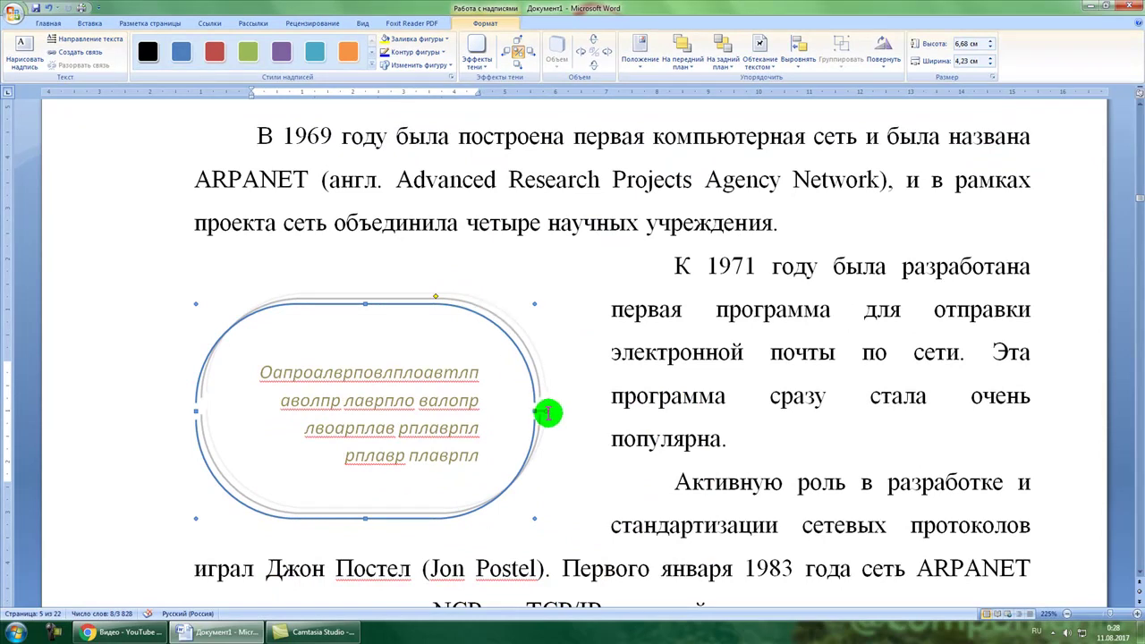
{"action": "left_click_drag", "start_coordinate": [541, 402], "coordinate": [524, 376]}
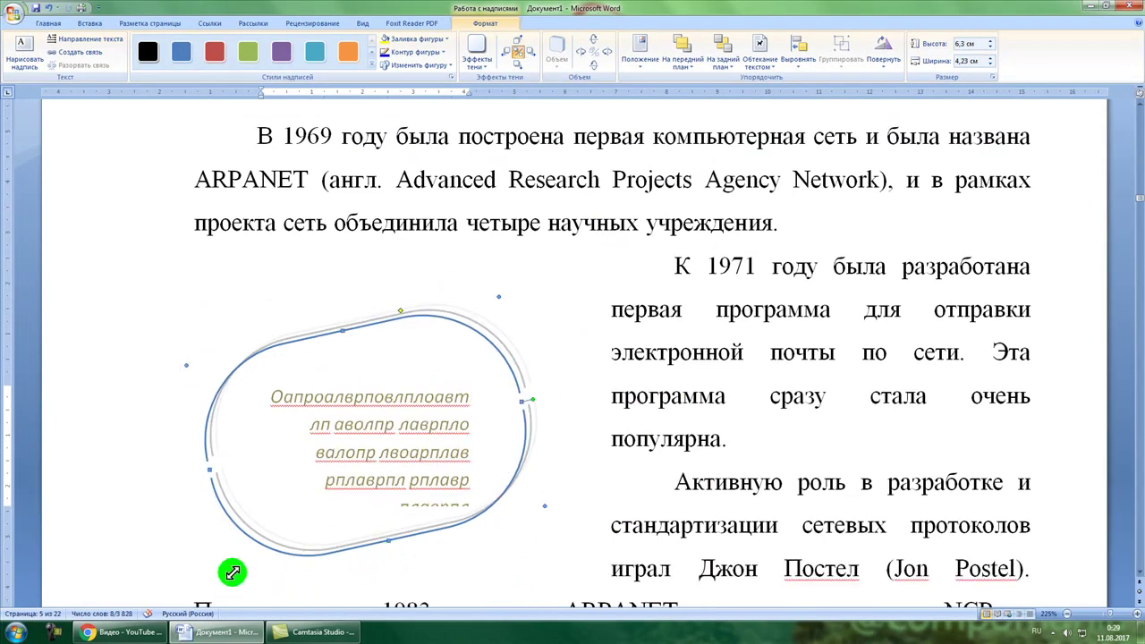
{"action": "left_click_drag", "start_coordinate": [317, 501], "coordinate": [259, 538]}
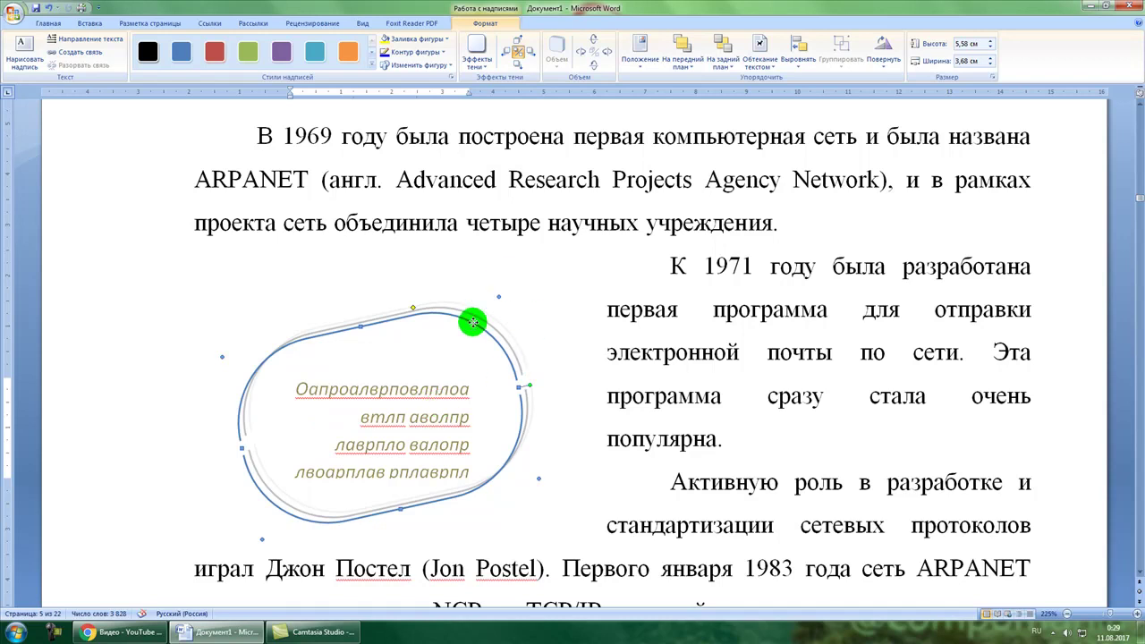
Delete the quote text box beside the paragraph beginning "К 1971 году"
{"action": "key", "text": "Delete"}
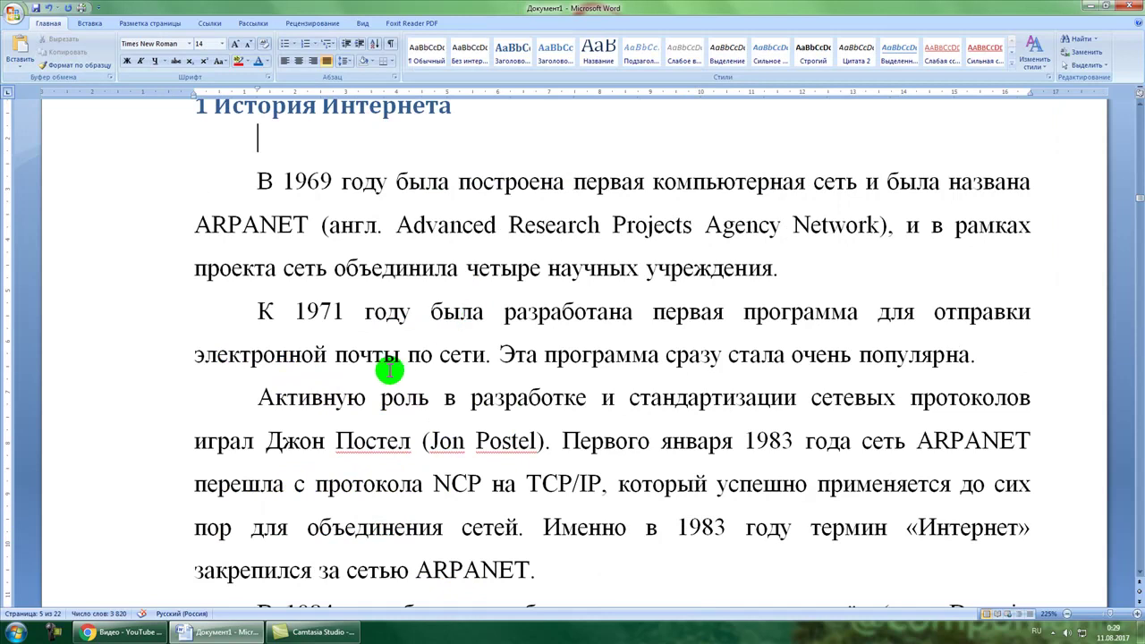
{"action": "left_click", "coordinate": [92, 24]}
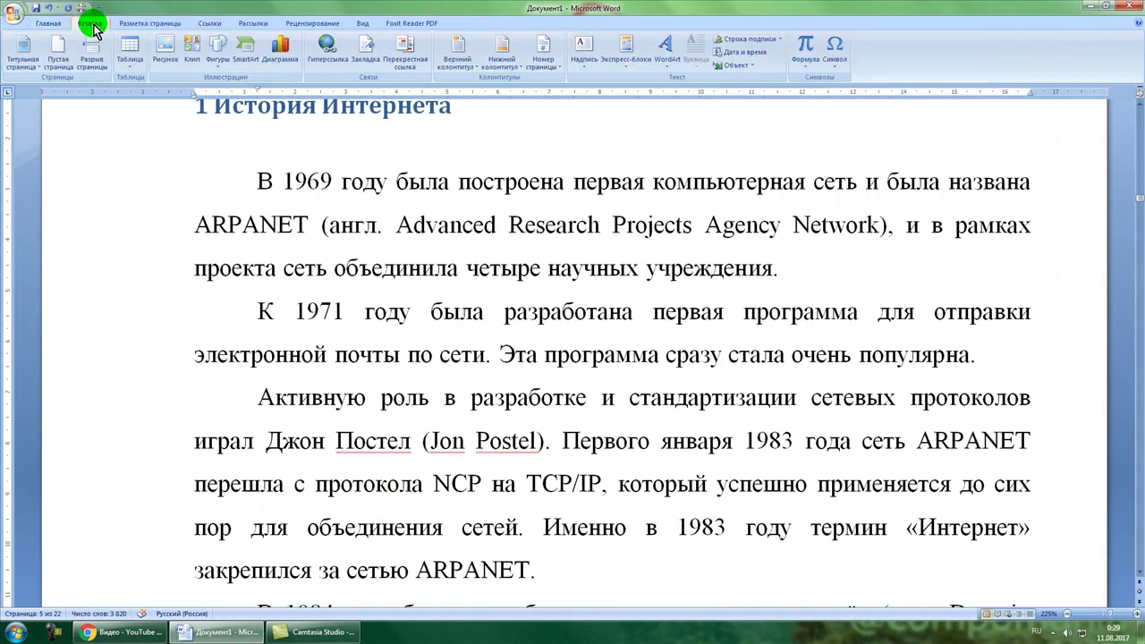
{"action": "scroll", "coordinate": [238, 202], "scroll_direction": "up", "scroll_amount": 2}
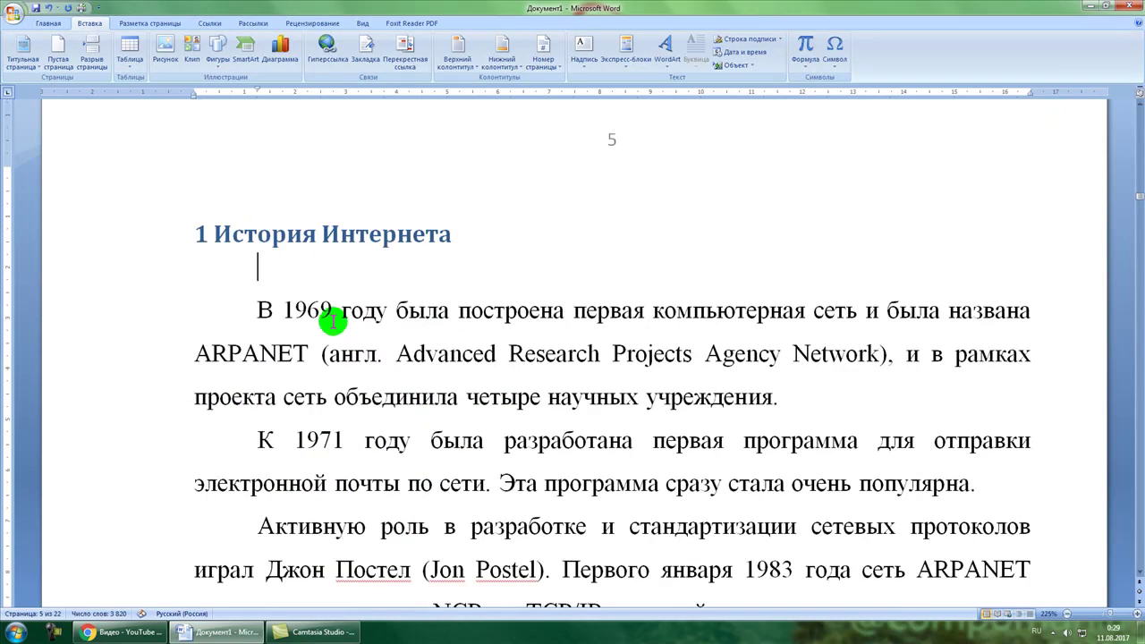
Start a WordArt object in the green 3D style at the empty paragraph above the heading "5 Понятие web-сайта и web-форума"
{"action": "scroll", "coordinate": [634, 63], "scroll_direction": "down", "scroll_amount": 3}
{"action": "left_click_drag", "start_coordinate": [1138, 195], "coordinate": [1136, 350]}
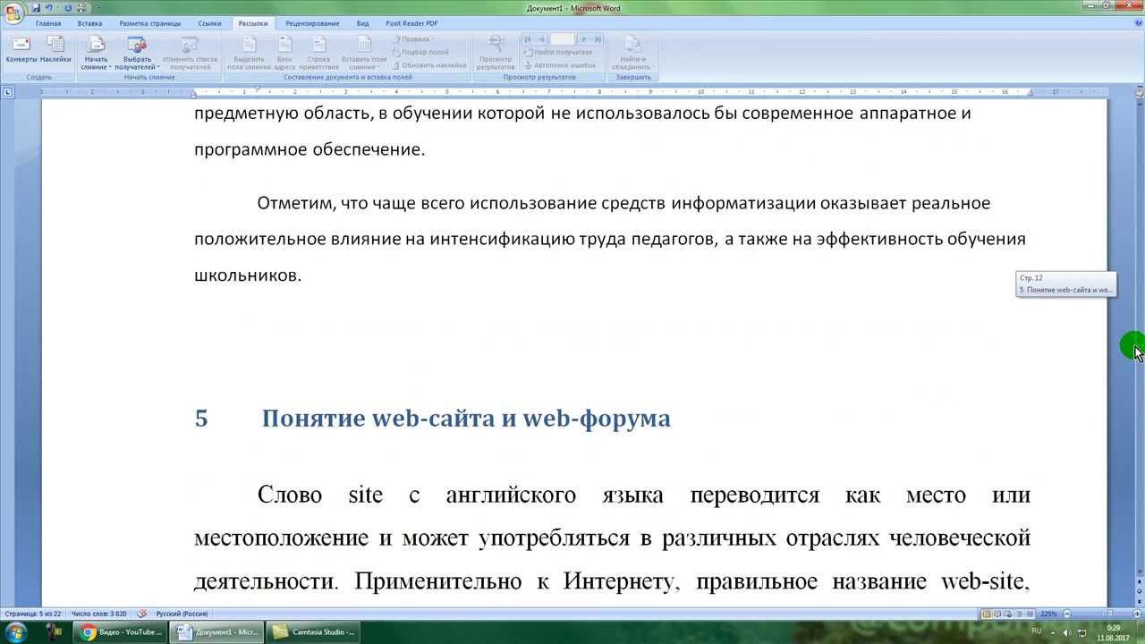
{"action": "left_click", "coordinate": [299, 309]}
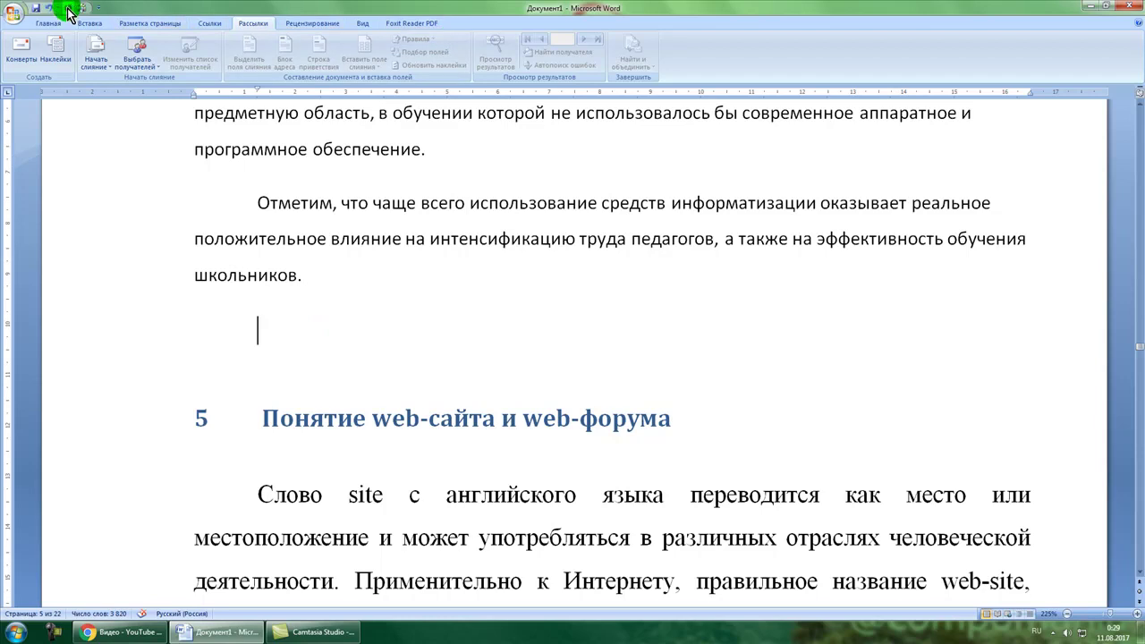
{"action": "left_click", "coordinate": [90, 23]}
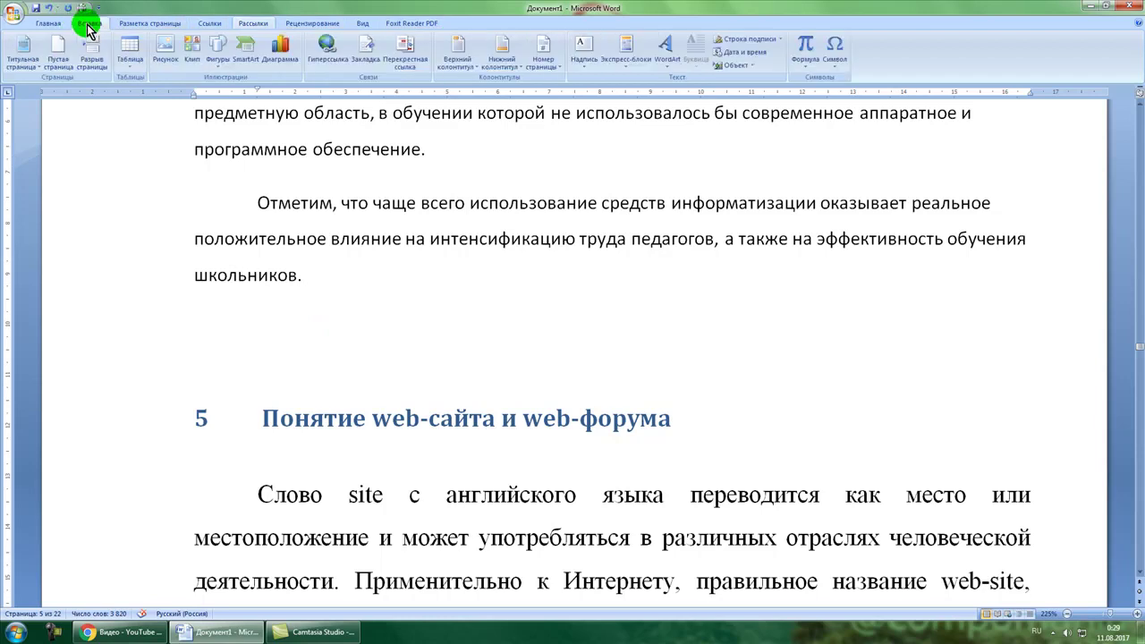
{"action": "left_click", "coordinate": [663, 56]}
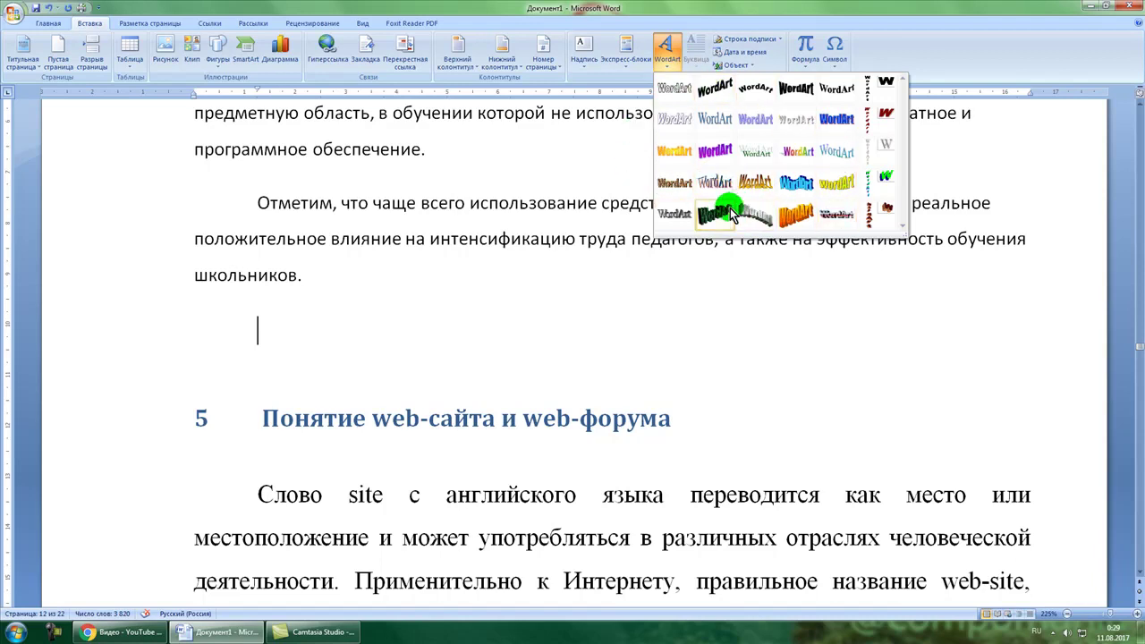
{"action": "left_click", "coordinate": [702, 213]}
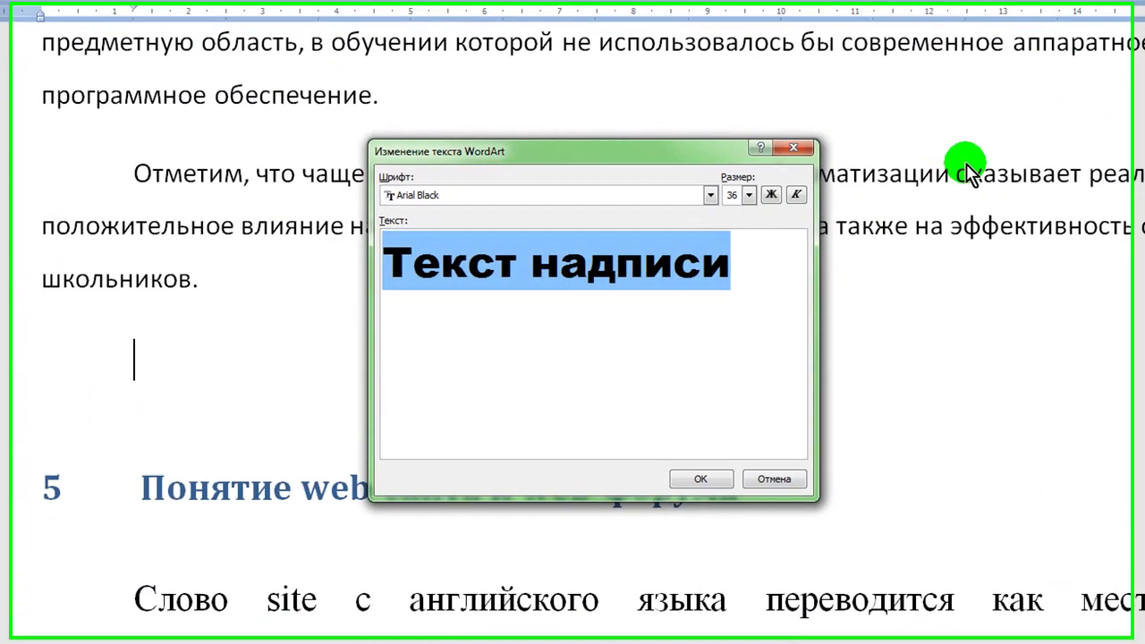
Set the WordArt text to "КомпоМания" and place it in the document
{"action": "type", "text": "Ко"}
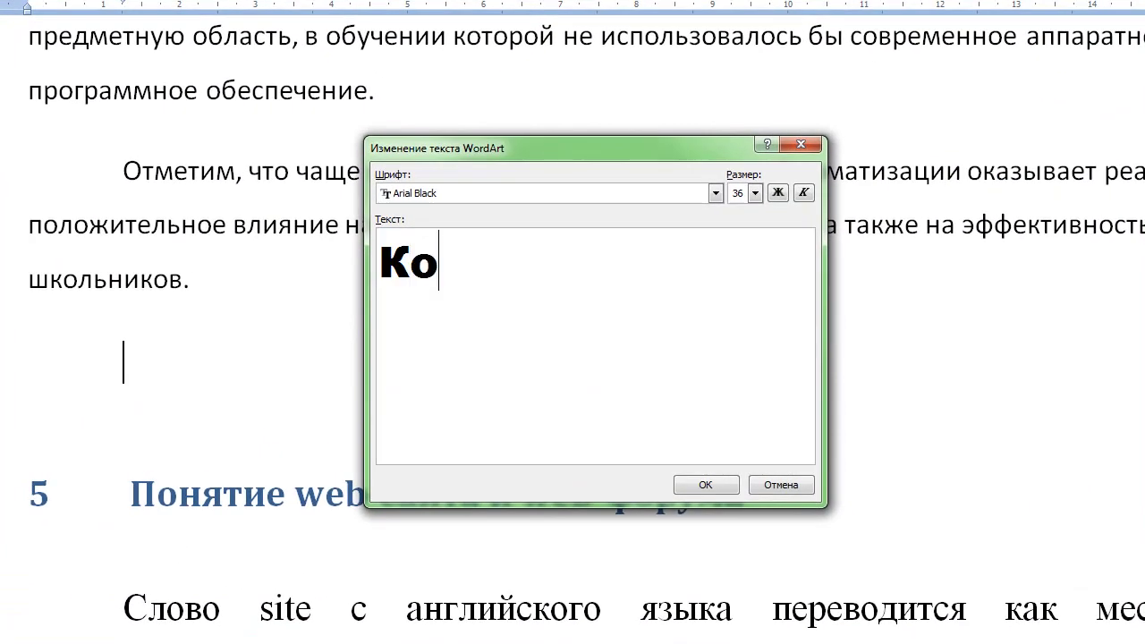
{"action": "type", "text": "мп"}
{"action": "type", "text": "о"}
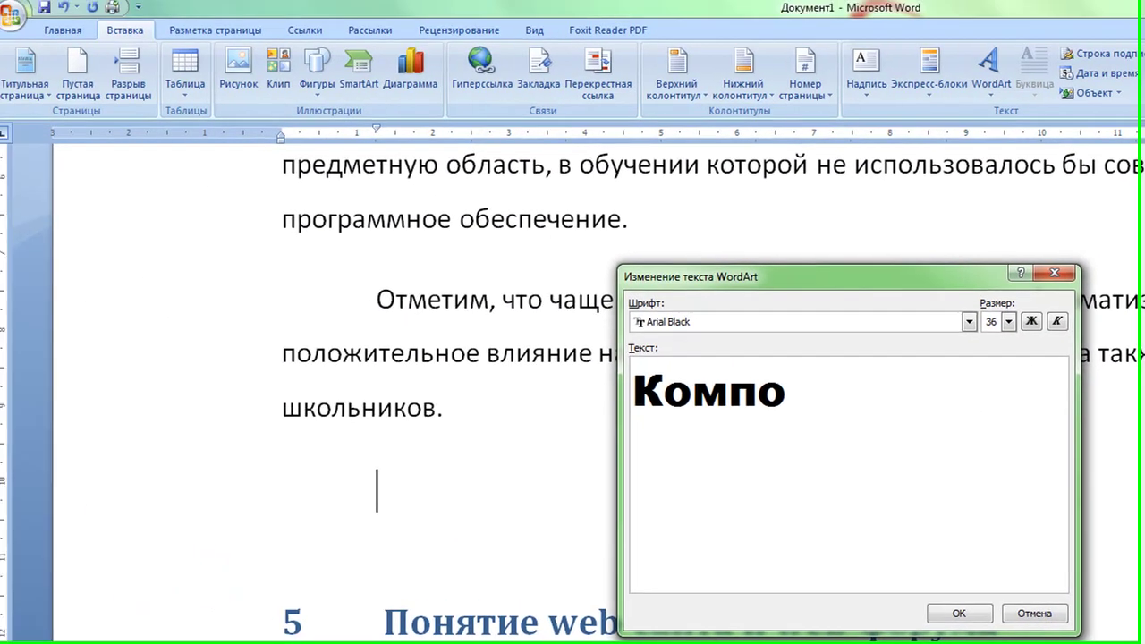
{"action": "type", "text": "Мания"}
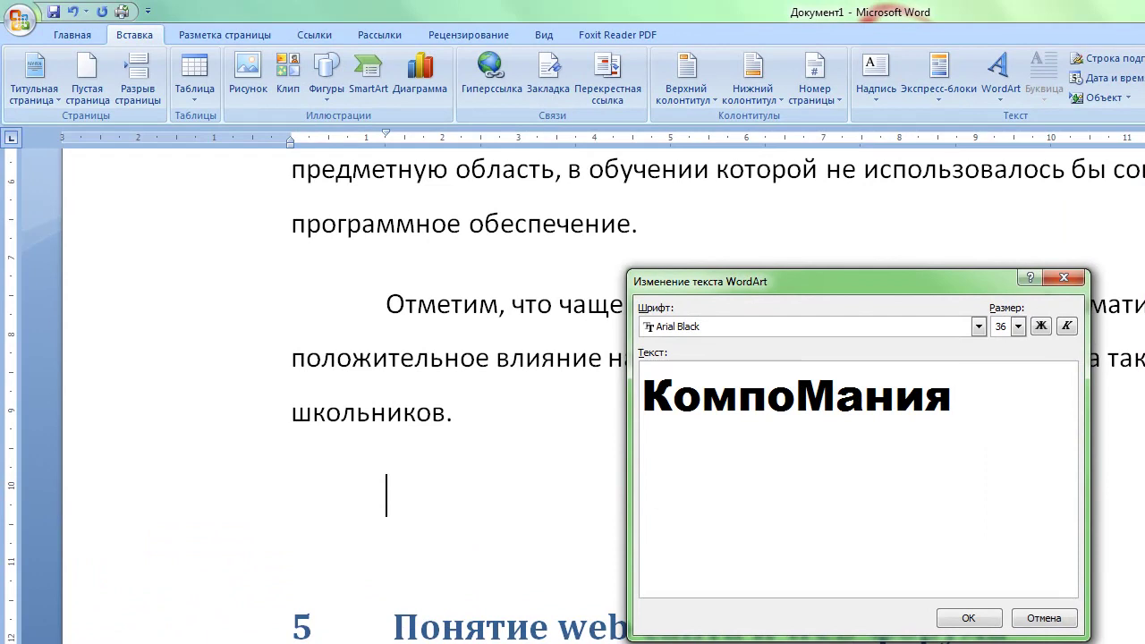
{"action": "left_click", "coordinate": [959, 617]}
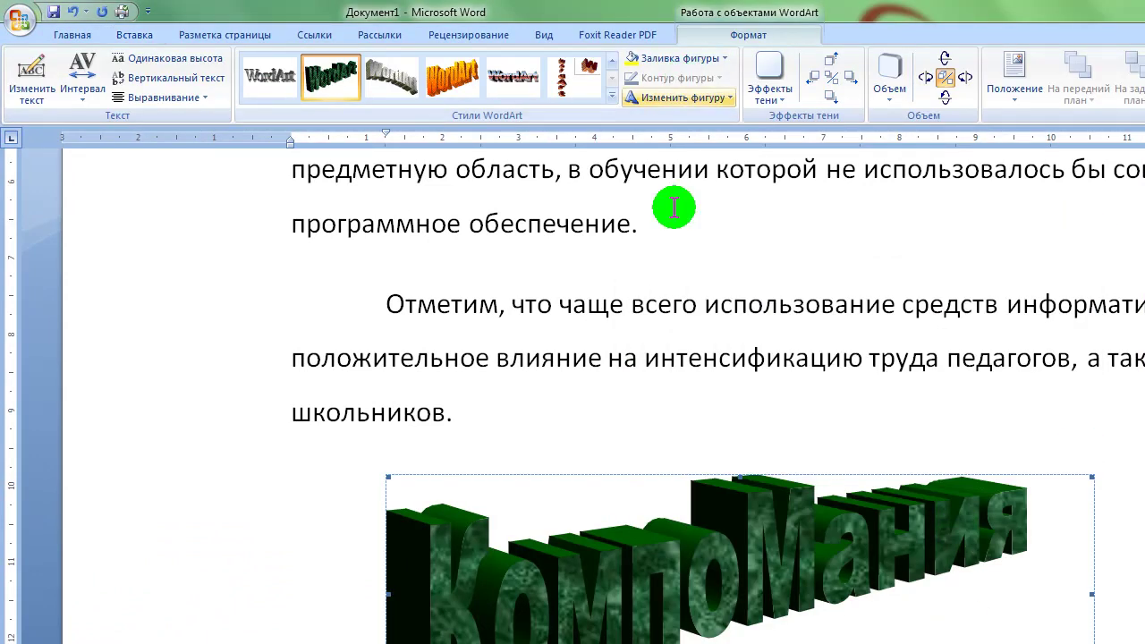
{"action": "left_click", "coordinate": [785, 628]}
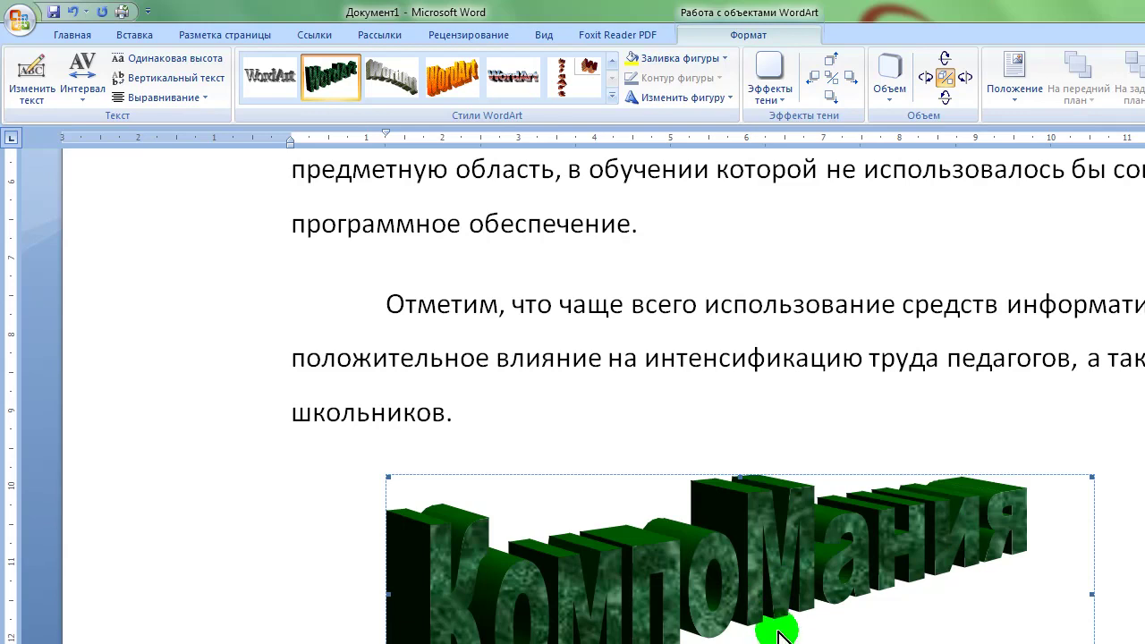
{"action": "left_click", "coordinate": [561, 509]}
{"action": "left_click", "coordinate": [842, 608]}
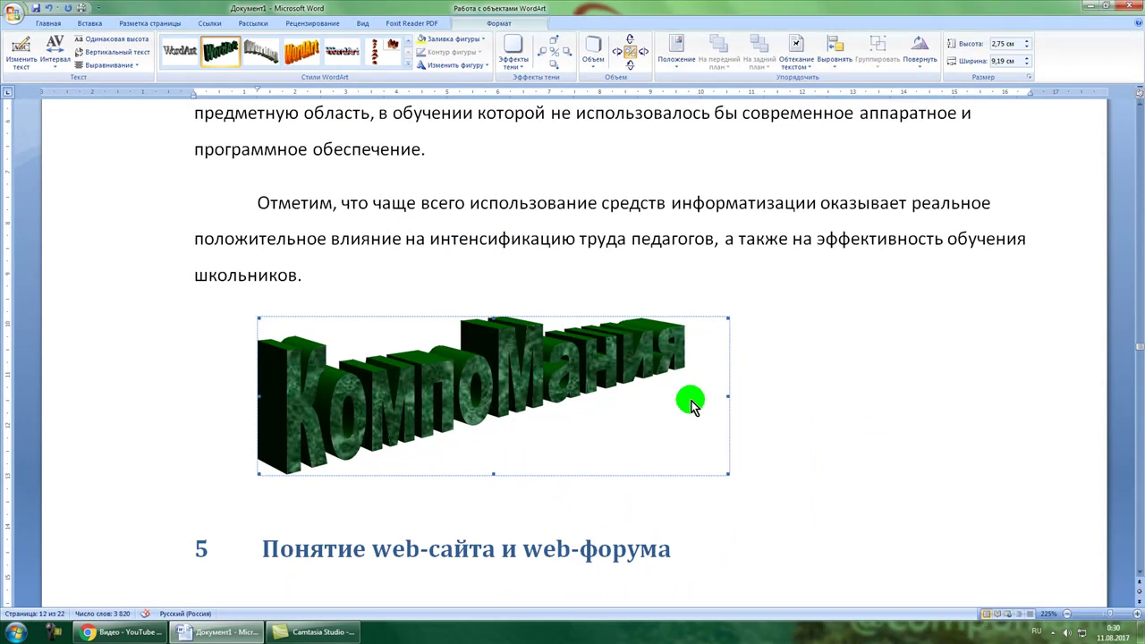
{"action": "left_click", "coordinate": [859, 468]}
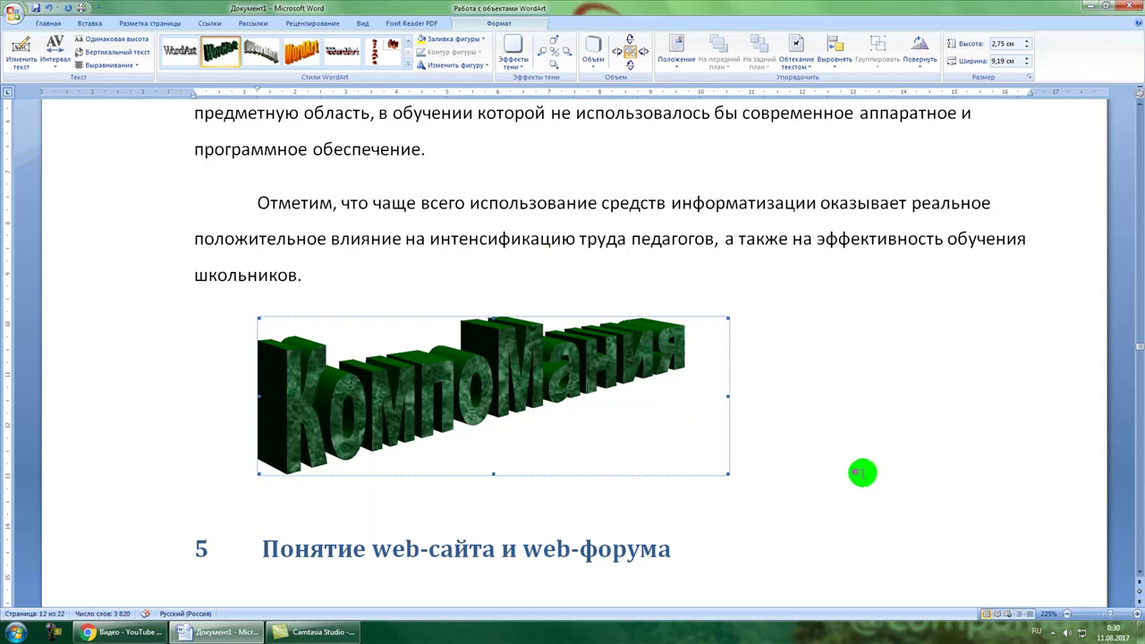
Try the В тексте drop cap on the first letter of the page 12 paragraph beginning "Для объединения учителей", and undo it
{"action": "left_click", "coordinate": [88, 22]}
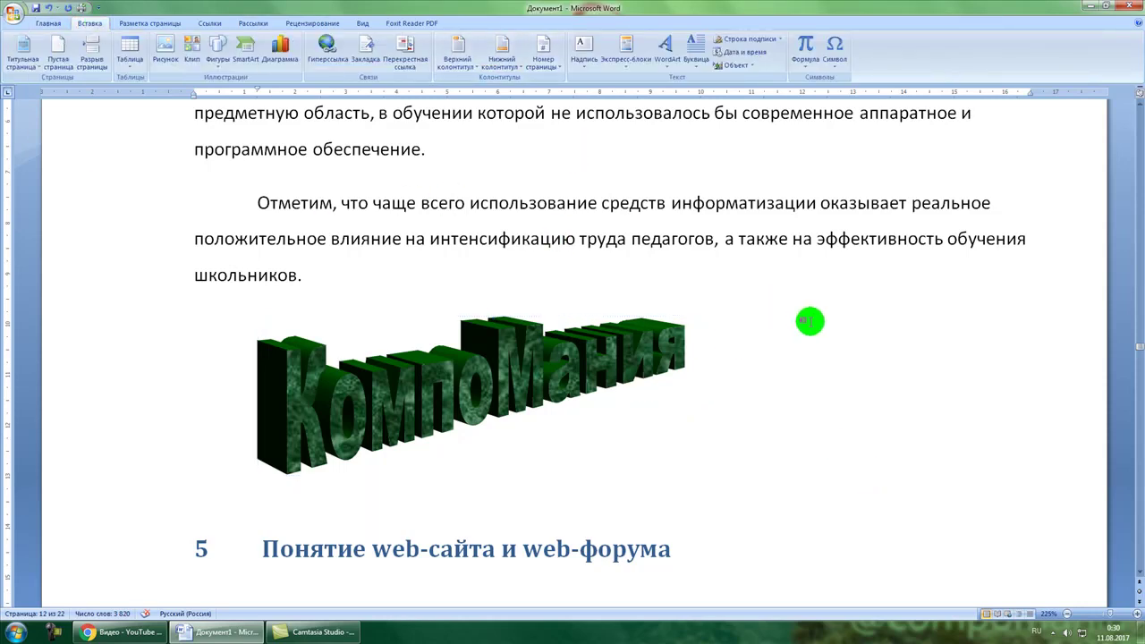
{"action": "scroll", "coordinate": [554, 250], "scroll_direction": "up", "scroll_amount": 3}
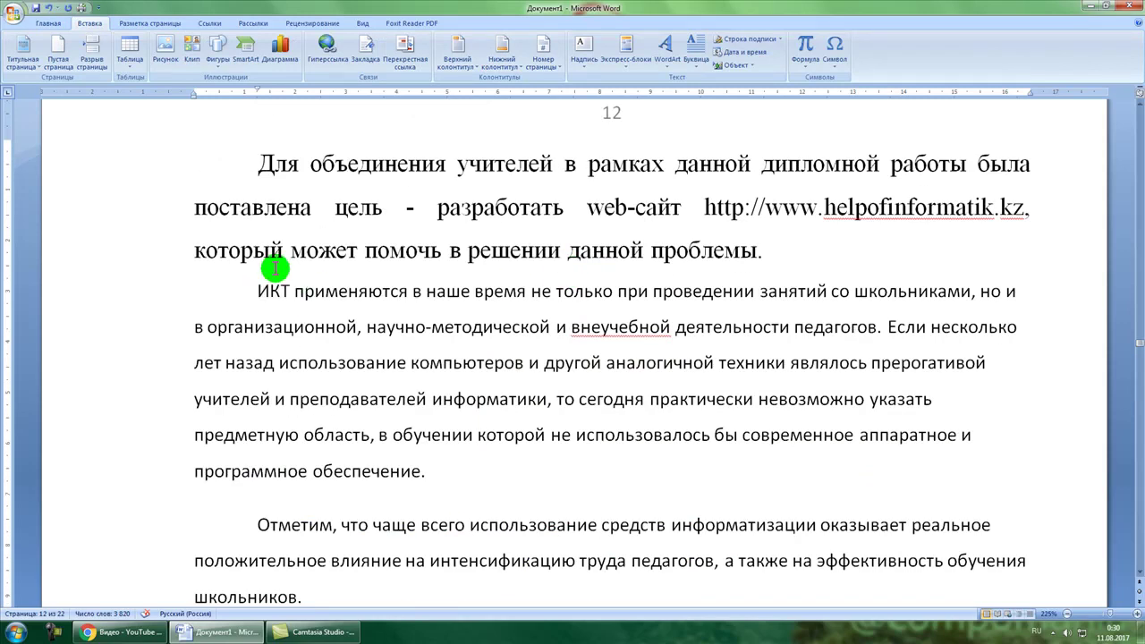
{"action": "scroll", "coordinate": [270, 280], "scroll_direction": "up", "scroll_amount": 1}
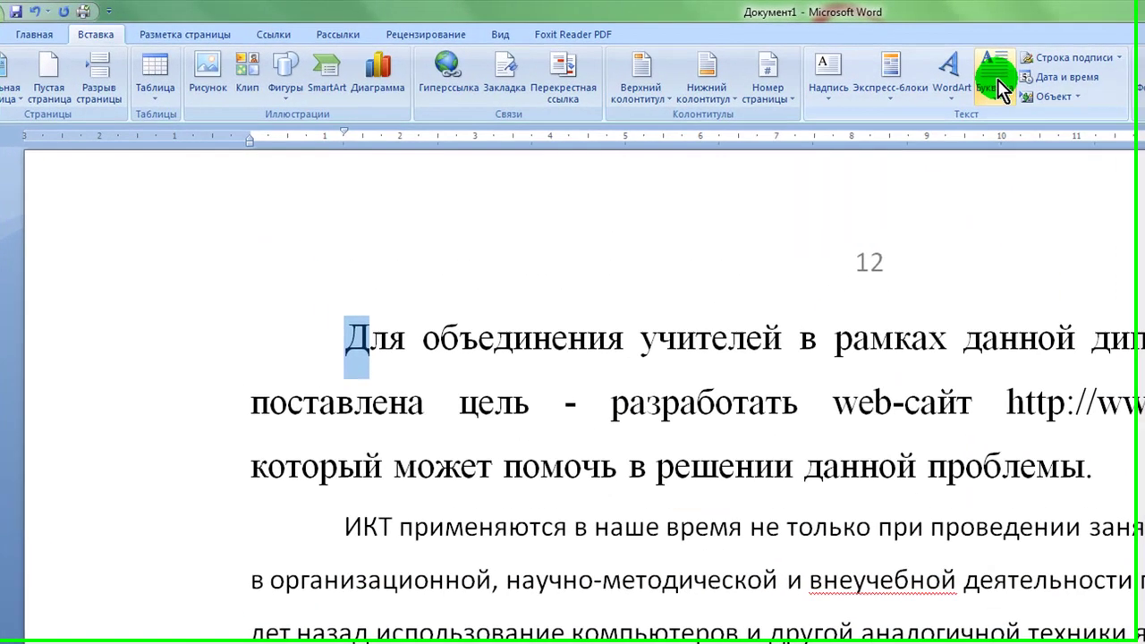
{"action": "left_click", "coordinate": [999, 88]}
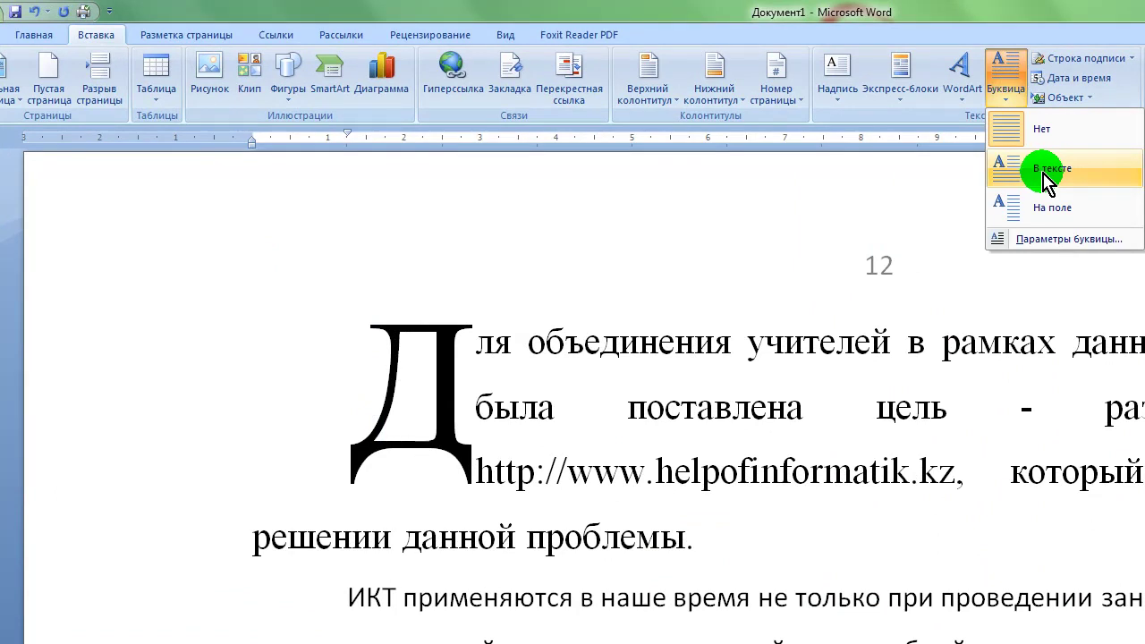
{"action": "left_click", "coordinate": [1051, 179]}
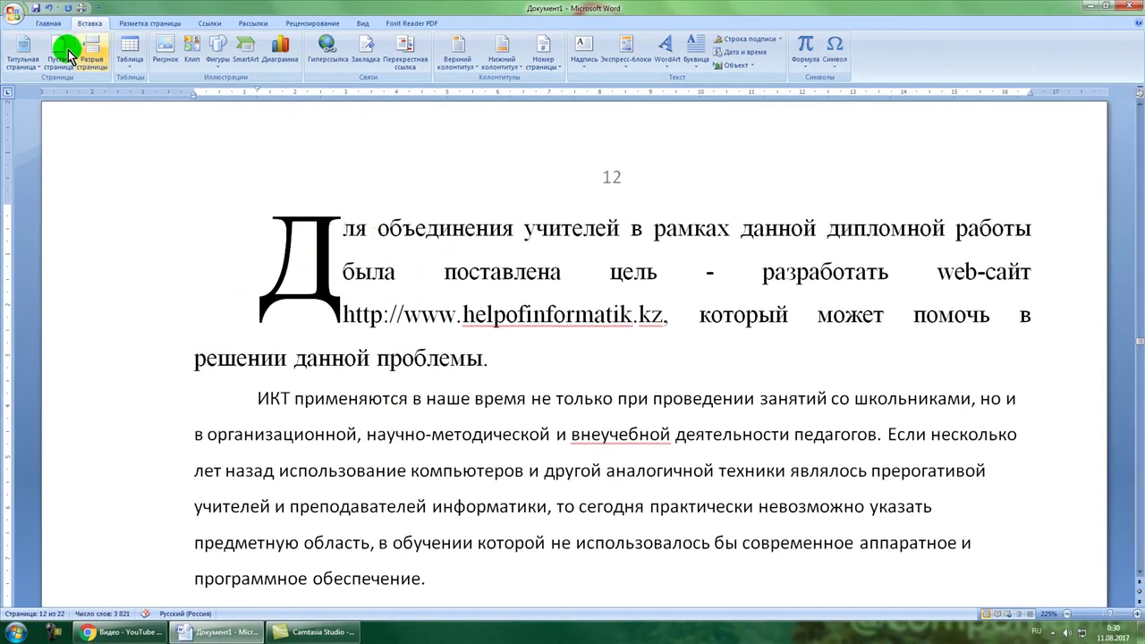
{"action": "left_click", "coordinate": [48, 10]}
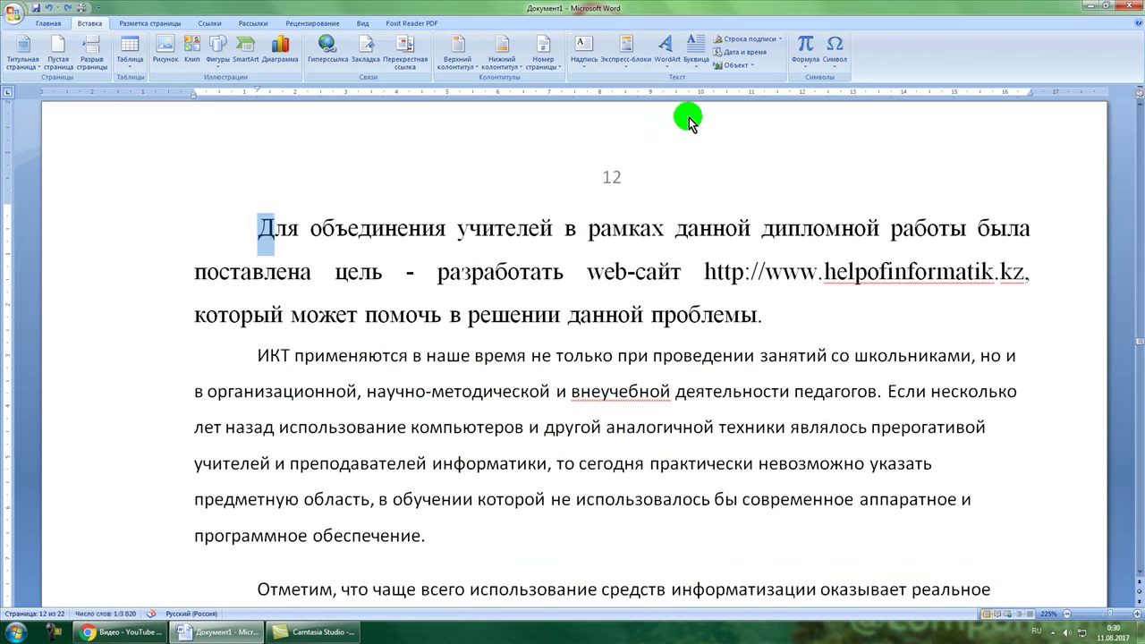
Apply the На поле drop cap to the first letter of the paragraph beginning "Для объединения учителей"
{"action": "left_click", "coordinate": [696, 52]}
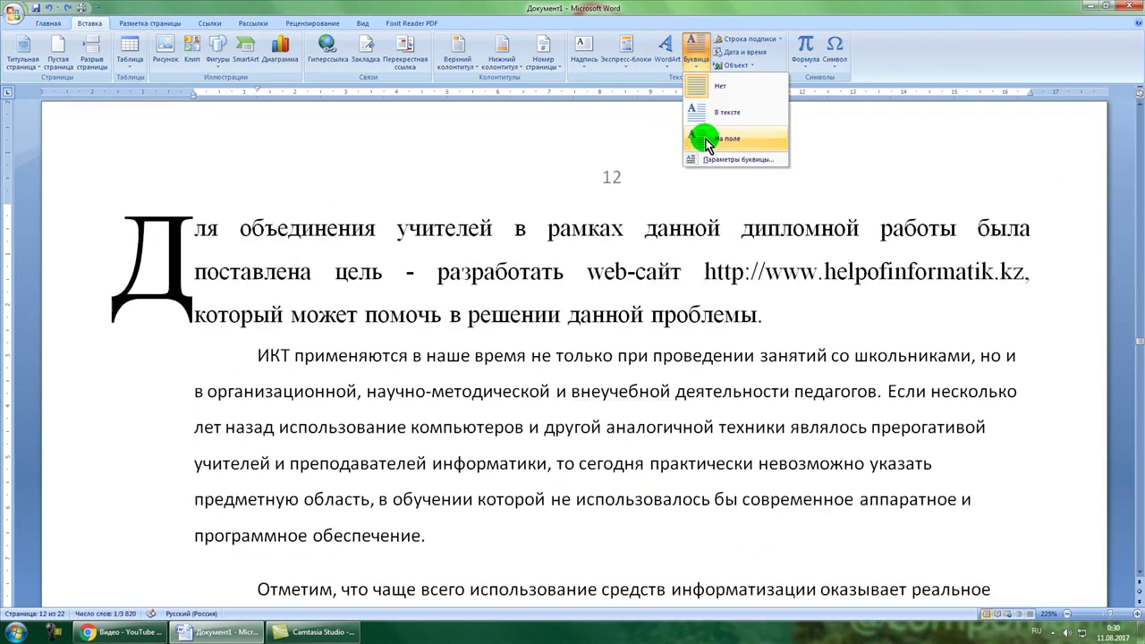
{"action": "left_click", "coordinate": [730, 143]}
{"action": "left_click", "coordinate": [331, 315]}
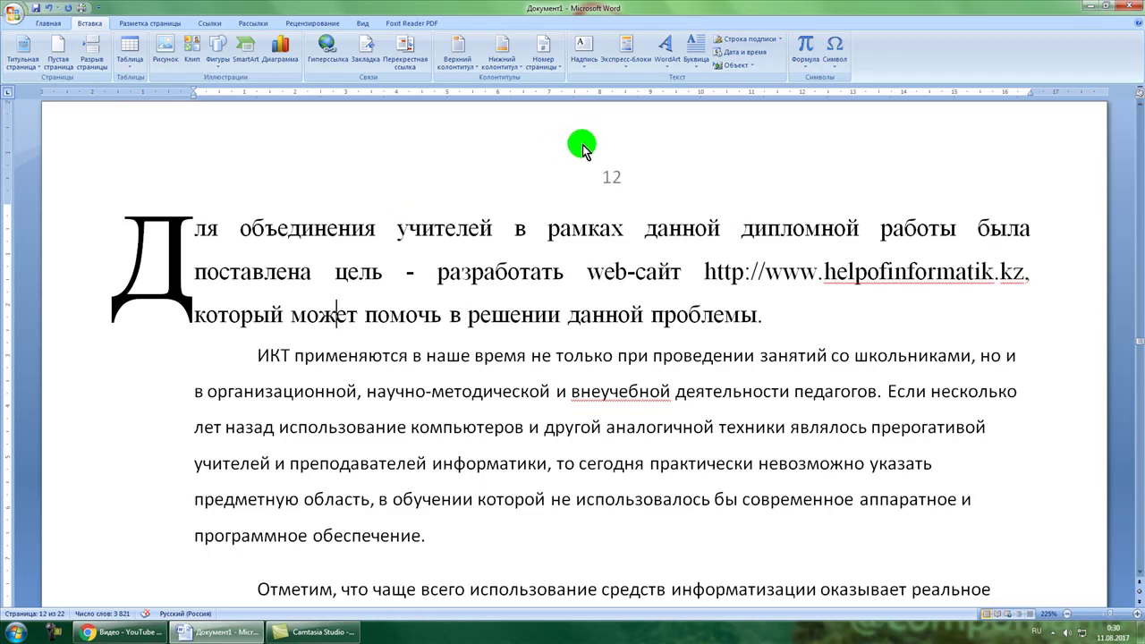
Insert an automatically updating date in the format "пятница, 11 августа 2017 г." on a new line above the WordArt
{"action": "scroll", "coordinate": [581, 147], "scroll_direction": "down", "scroll_amount": 3}
{"action": "left_click", "coordinate": [320, 213]}
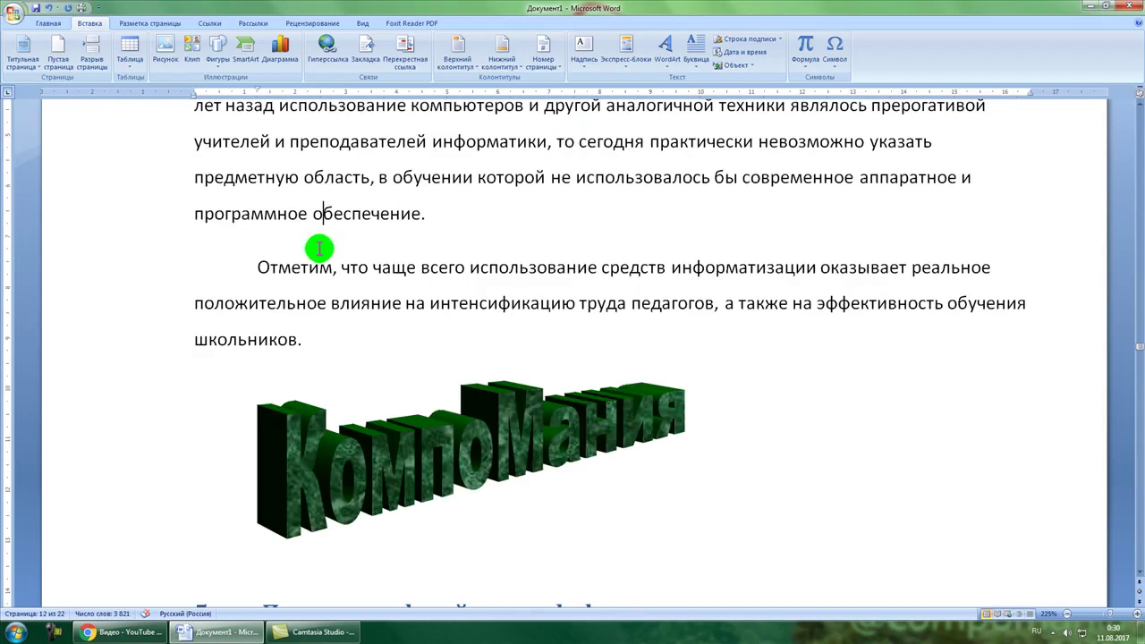
{"action": "left_click", "coordinate": [347, 341]}
{"action": "key", "text": "Return"}
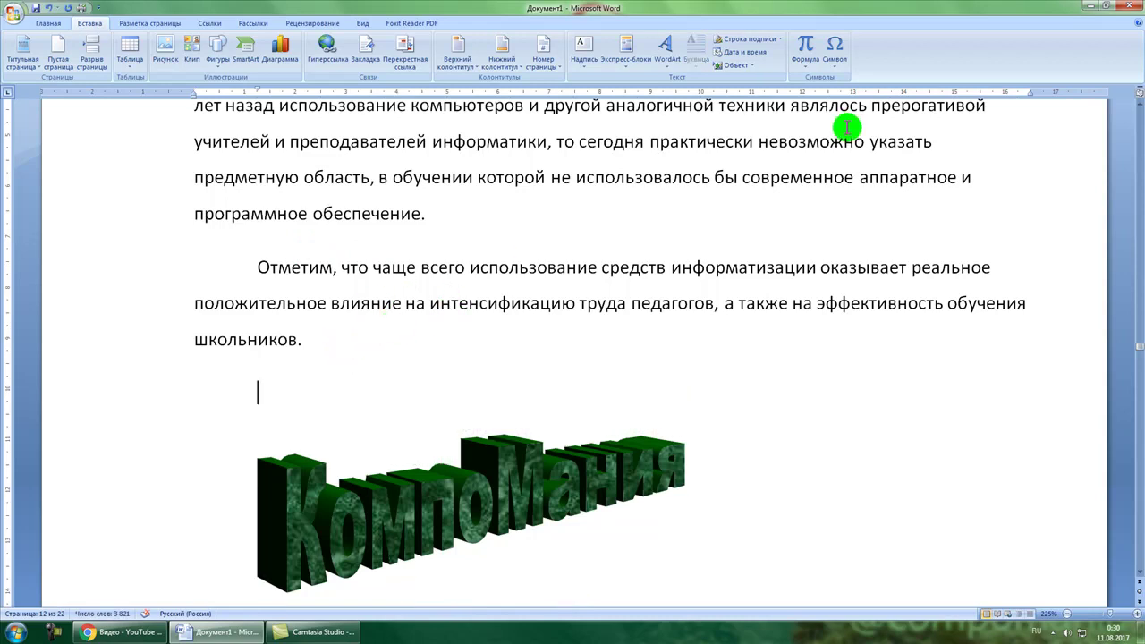
{"action": "left_click", "coordinate": [746, 61]}
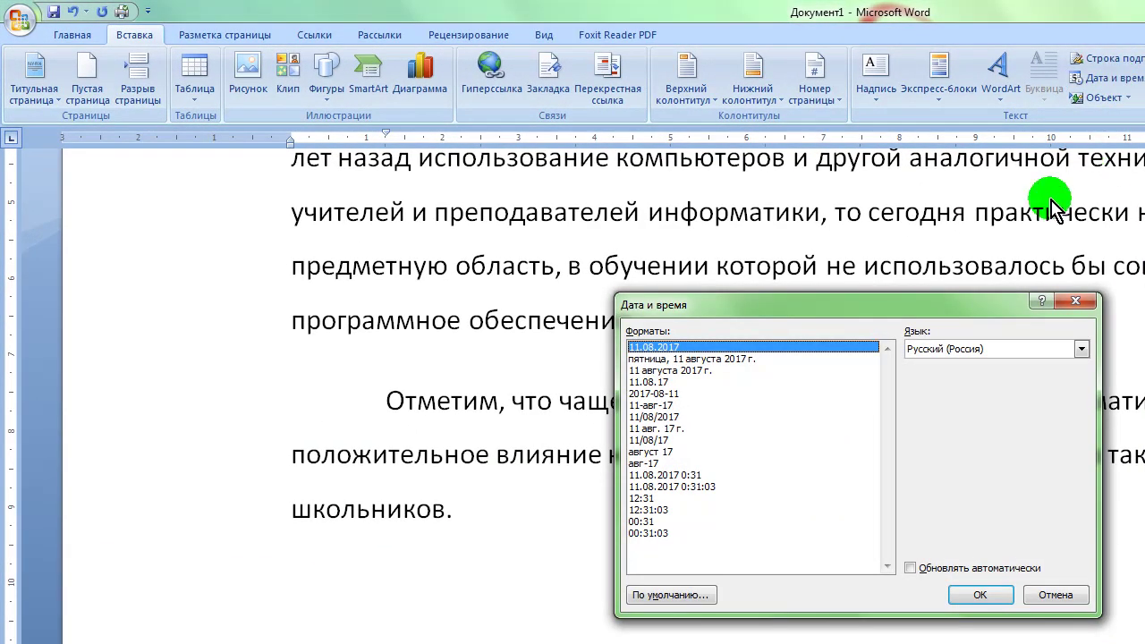
{"action": "left_click", "coordinate": [708, 360]}
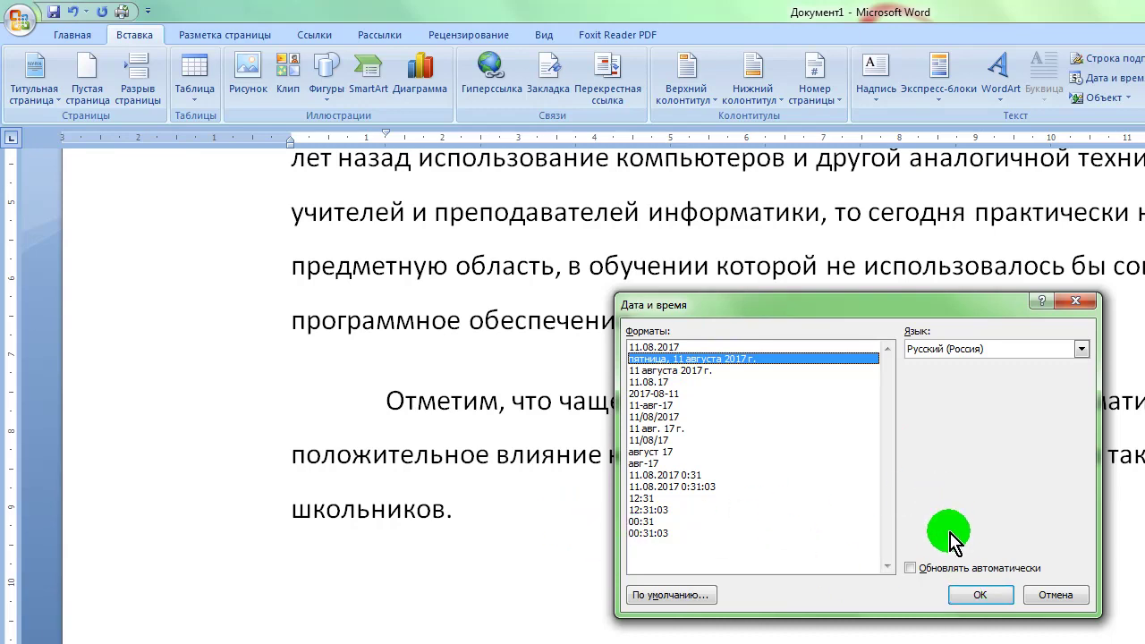
{"action": "left_click", "coordinate": [909, 569]}
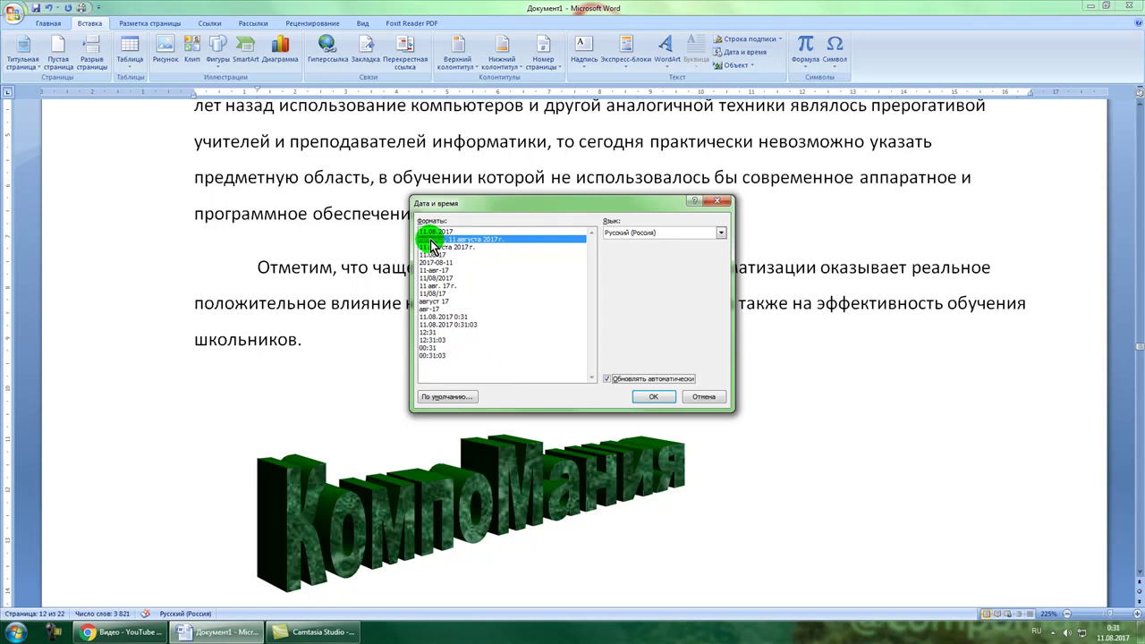
{"action": "double_click", "coordinate": [642, 379]}
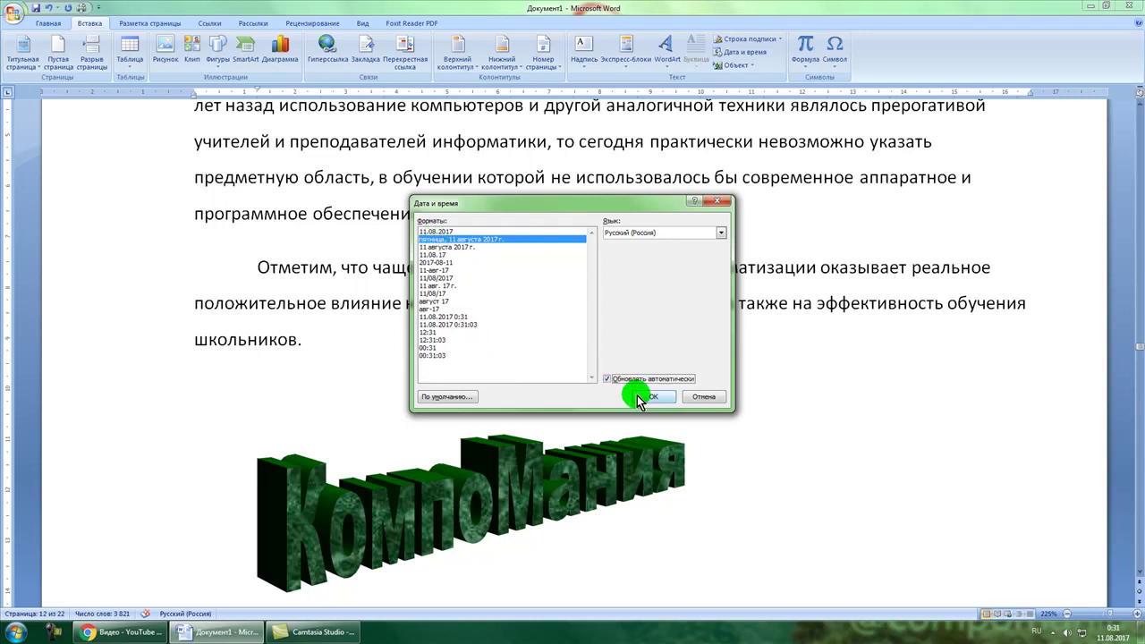
{"action": "left_click", "coordinate": [647, 400]}
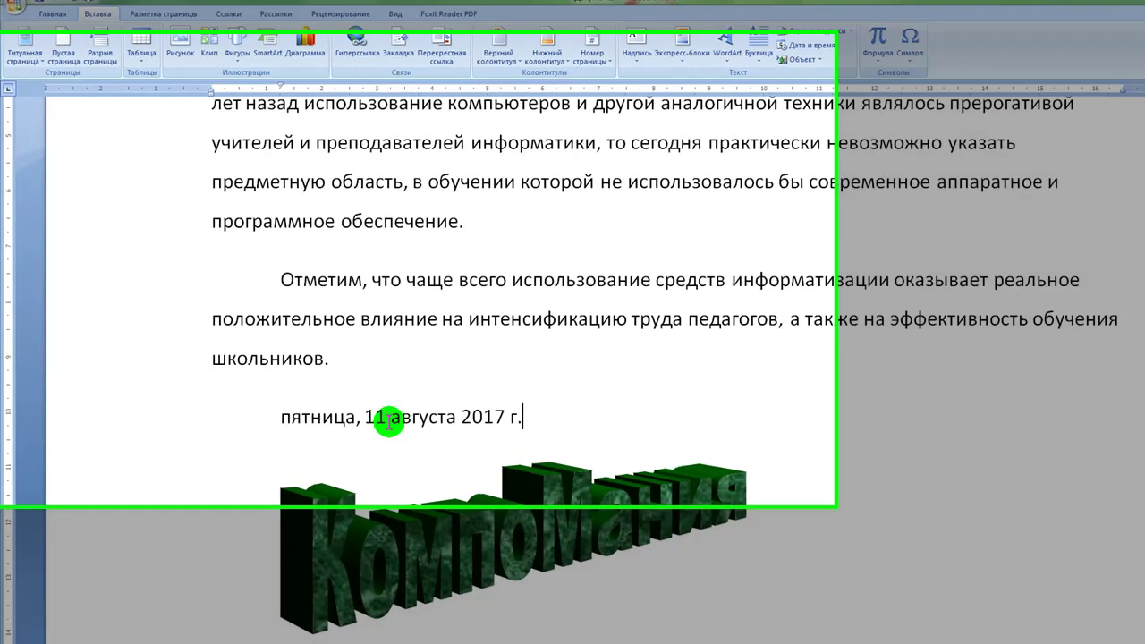
{"action": "left_click_drag", "start_coordinate": [353, 398], "coordinate": [333, 399]}
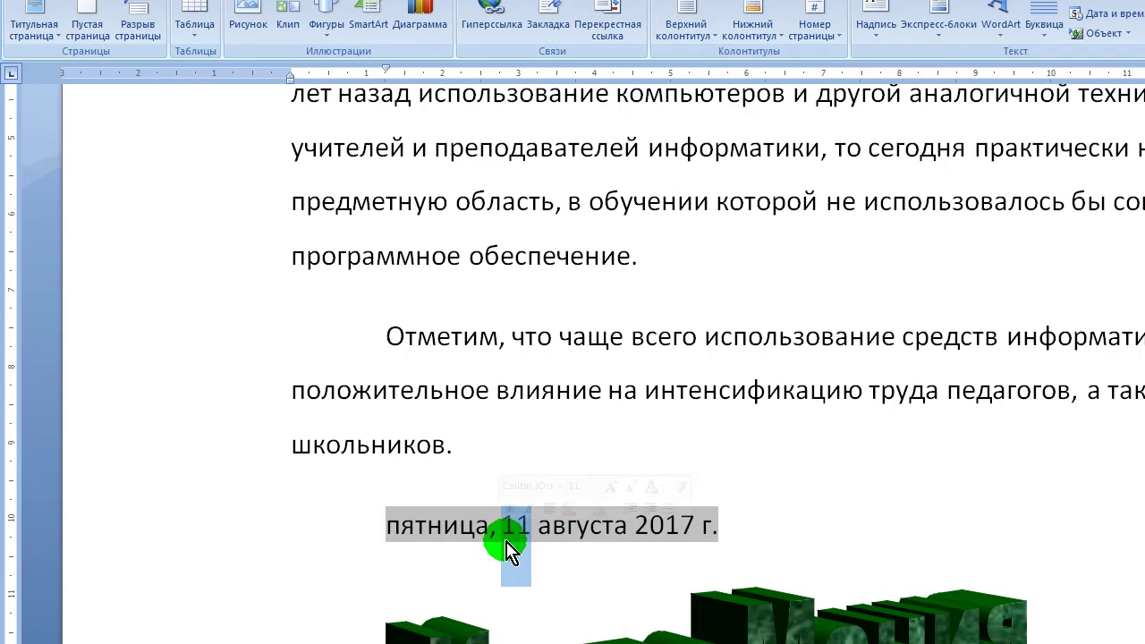
Start inserting an object at the end of the paragraph ending "школьников.", with Foxit Reader PDF Document as the object type
{"action": "left_click", "coordinate": [615, 446]}
{"action": "left_click", "coordinate": [940, 534]}
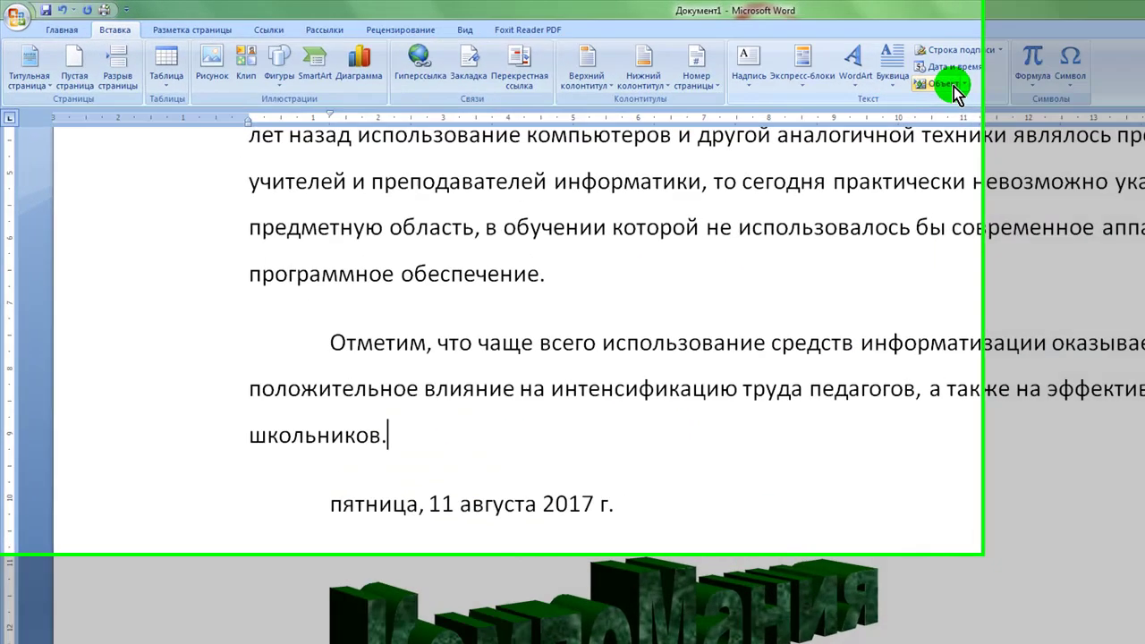
{"action": "left_click", "coordinate": [735, 66]}
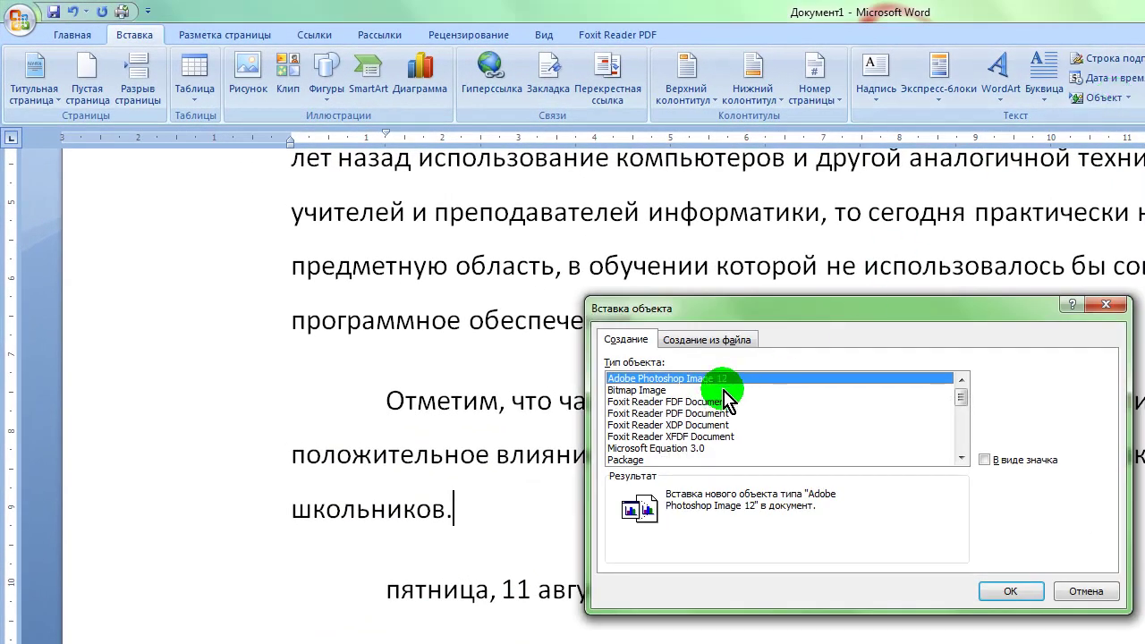
{"action": "left_click", "coordinate": [655, 391]}
{"action": "left_click", "coordinate": [666, 425]}
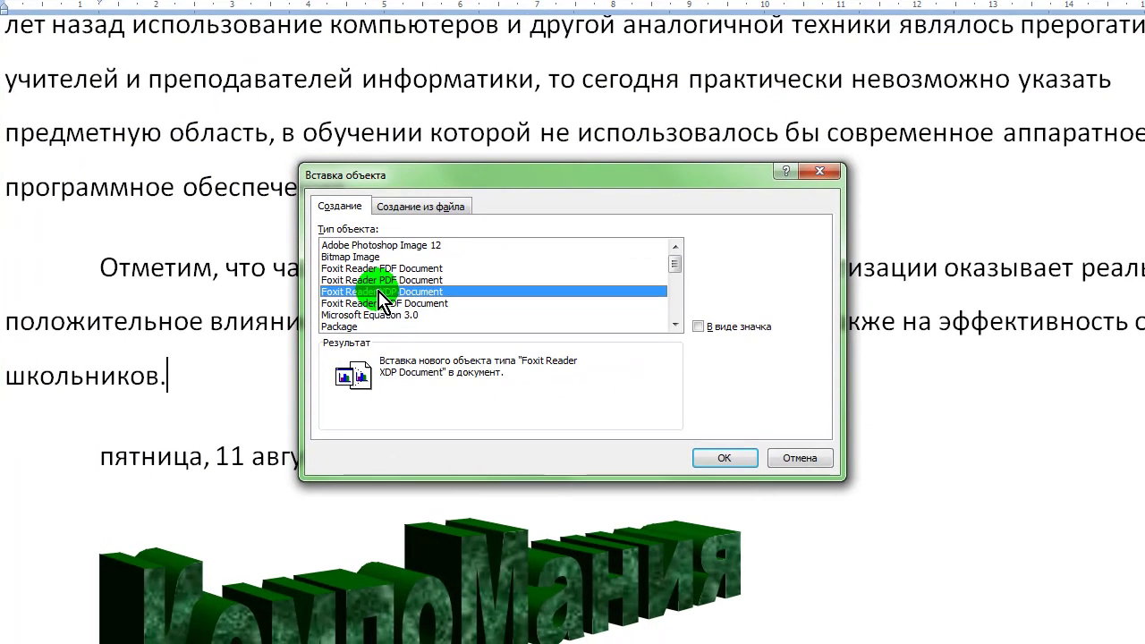
{"action": "left_click", "coordinate": [377, 315]}
{"action": "left_click", "coordinate": [376, 291]}
{"action": "left_click", "coordinate": [376, 268]}
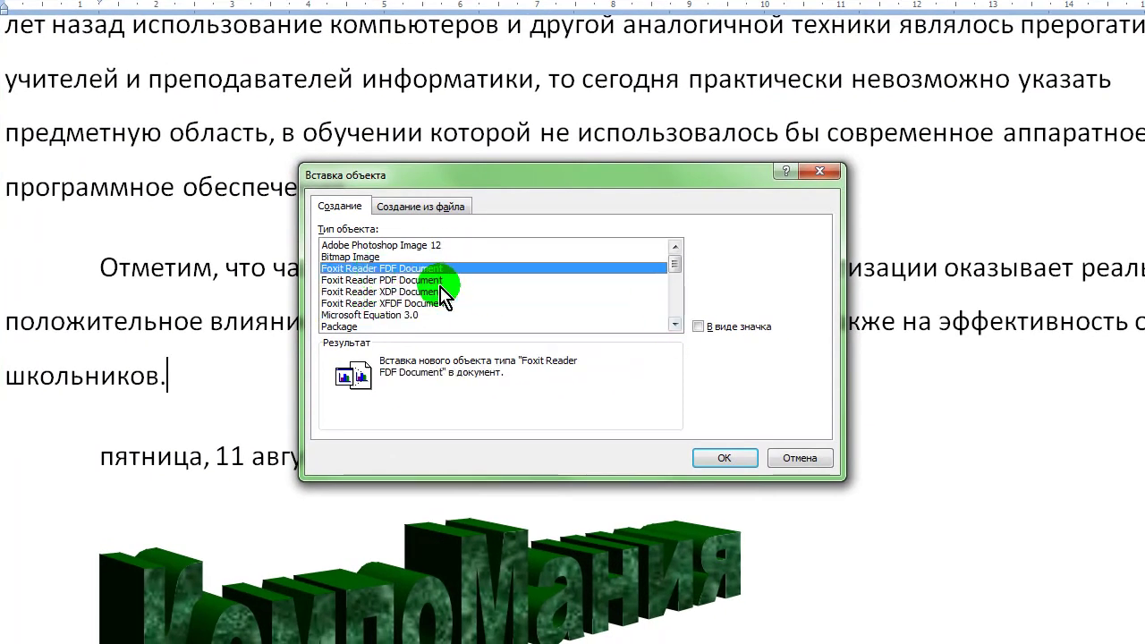
{"action": "left_click", "coordinate": [375, 245]}
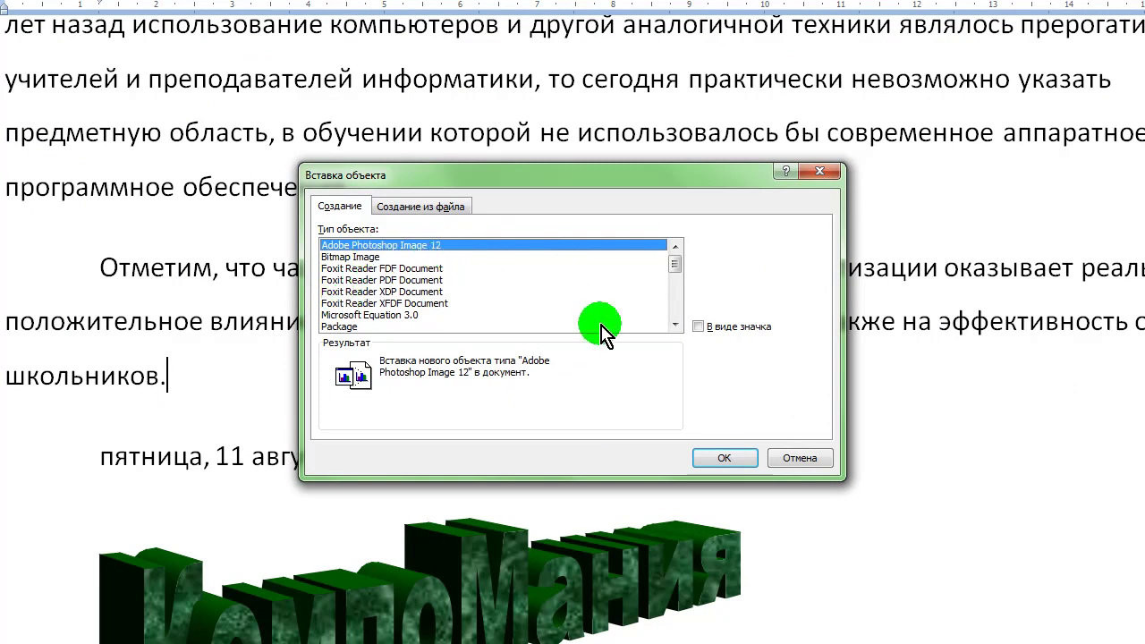
{"action": "left_click", "coordinate": [398, 281]}
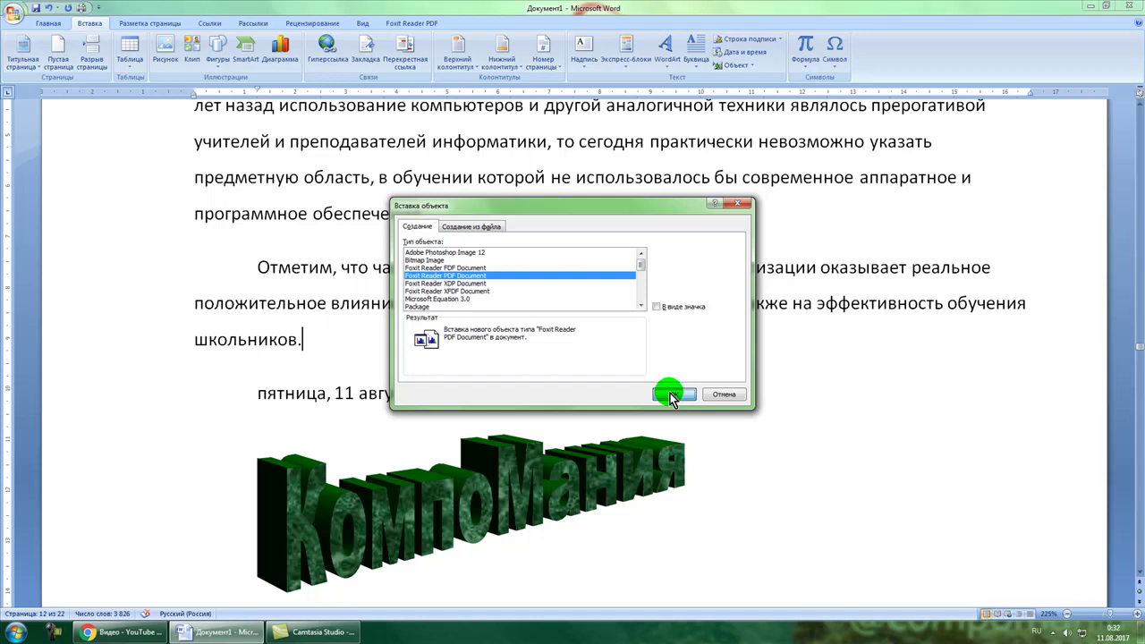
Embed the multimedia PDF file from the download folder and close its Foxit Reader window to return to the document
{"action": "left_click", "coordinate": [671, 394]}
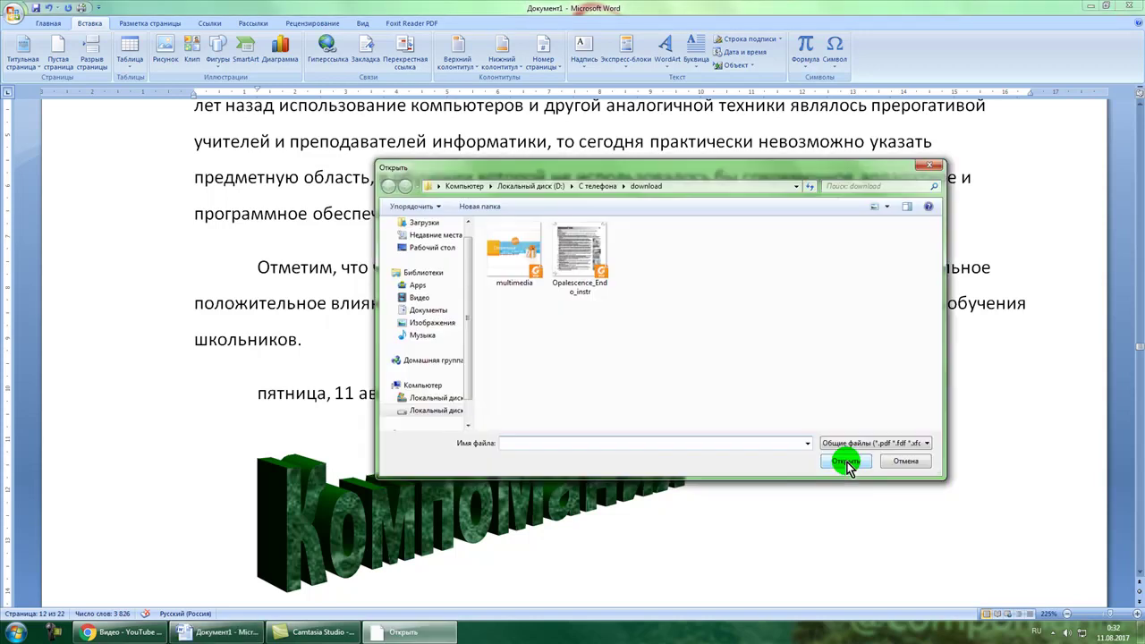
{"action": "left_click", "coordinate": [534, 281]}
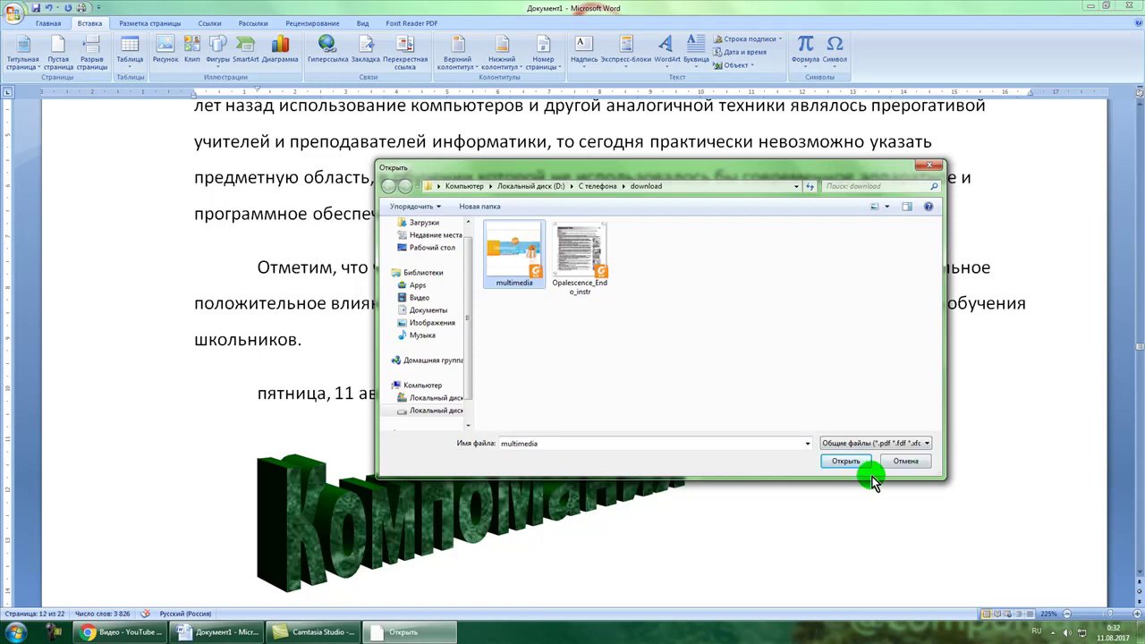
{"action": "left_click", "coordinate": [841, 461]}
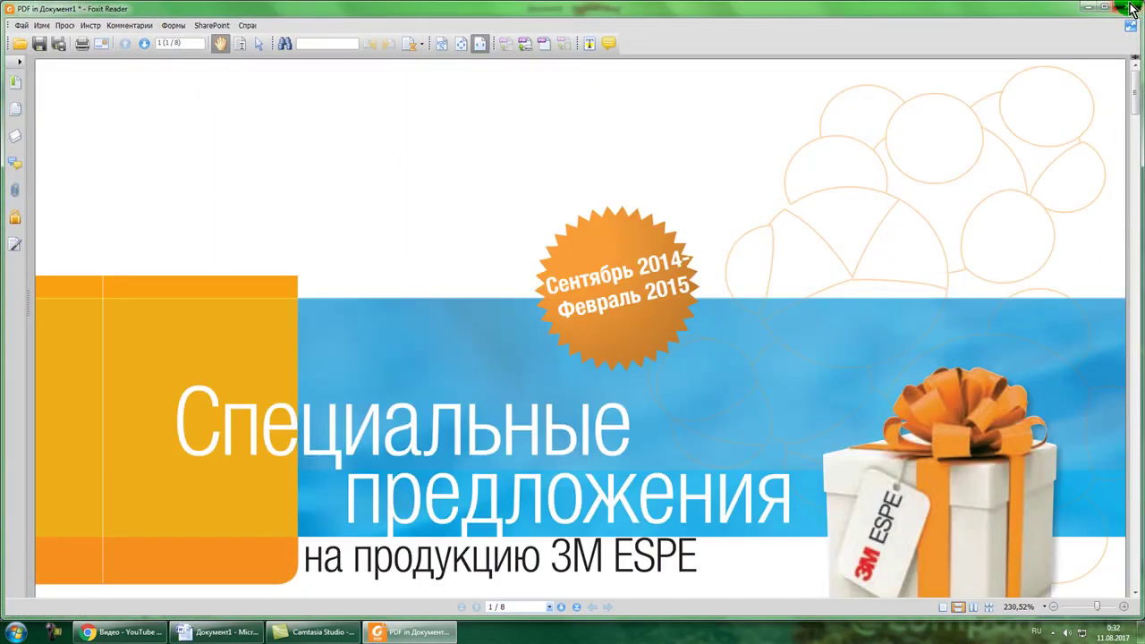
{"action": "left_click", "coordinate": [1132, 9]}
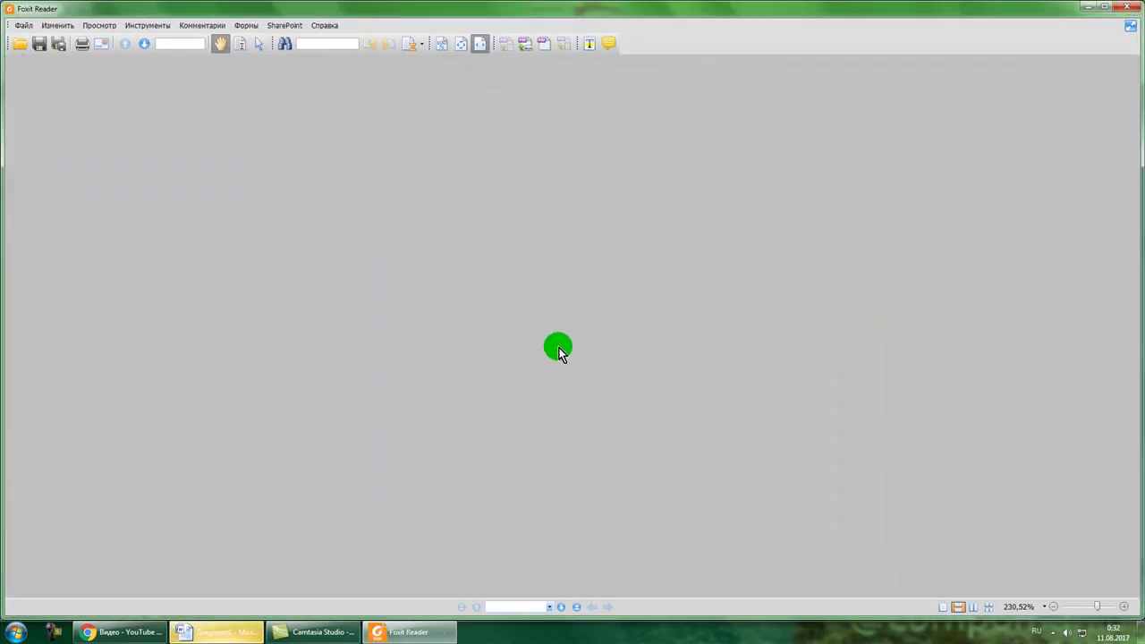
Open the embedded PDF from the document in Foxit Reader to check it, and close the reader again
{"action": "scroll", "coordinate": [690, 385], "scroll_direction": "down", "scroll_amount": 3}
{"action": "scroll", "coordinate": [690, 385], "scroll_direction": "up", "scroll_amount": 2}
{"action": "scroll", "coordinate": [689, 386], "scroll_direction": "up", "scroll_amount": 3}
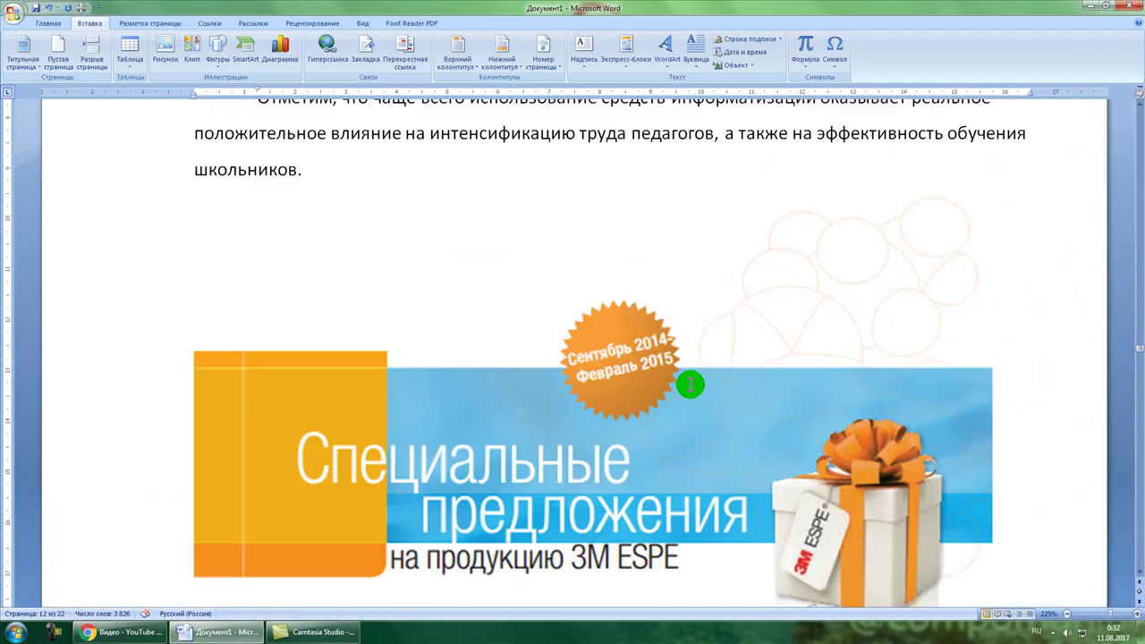
{"action": "left_click", "coordinate": [670, 472]}
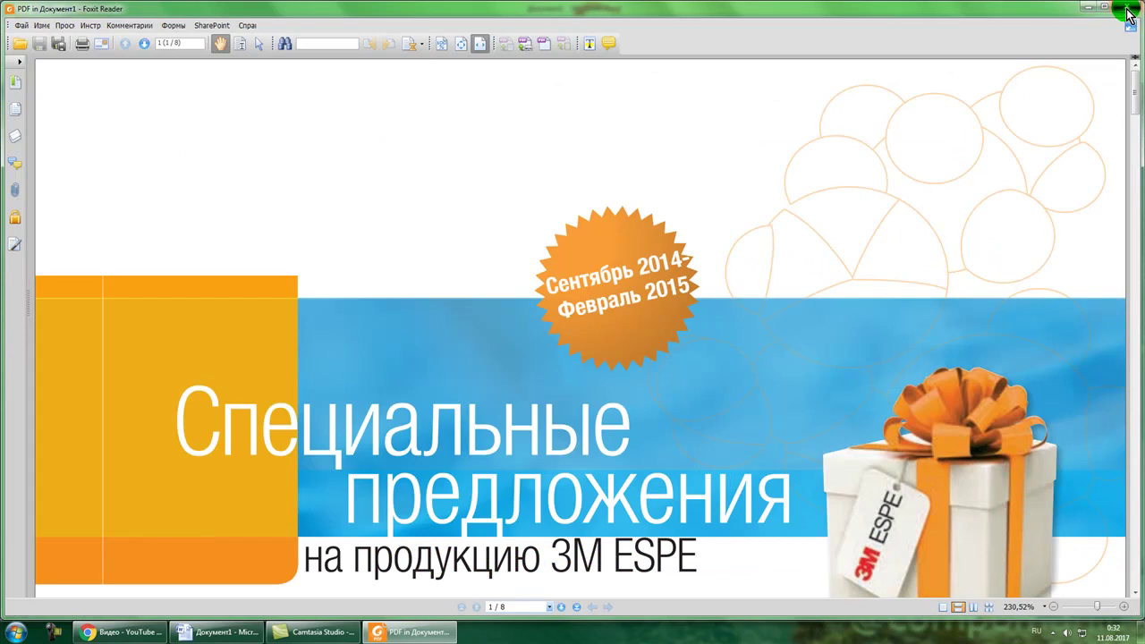
{"action": "left_click", "coordinate": [1129, 9]}
{"action": "scroll", "coordinate": [653, 225], "scroll_direction": "up", "scroll_amount": 3}
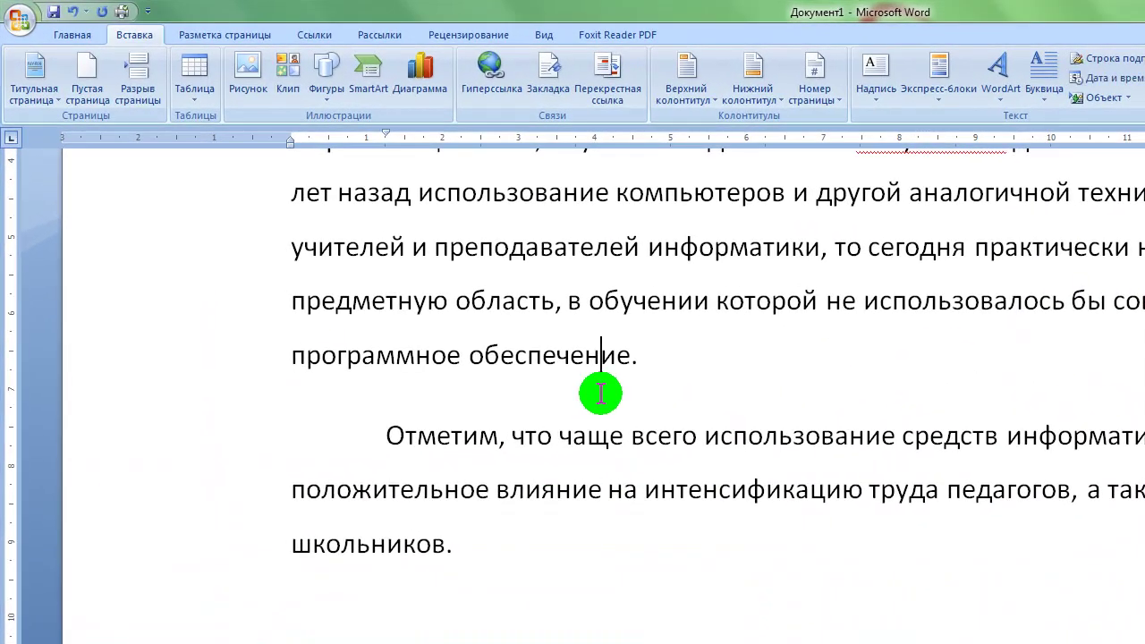